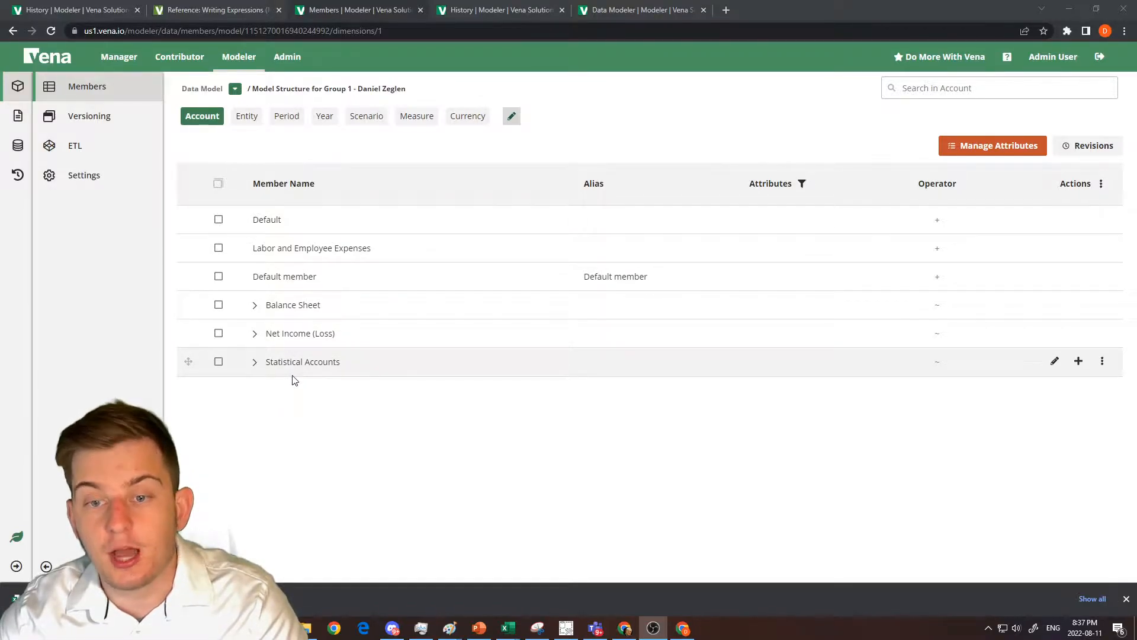
Switch to the exported intersections CSV in Excel and widen the _dim5_member through _value columns.
key(alt+Tab)
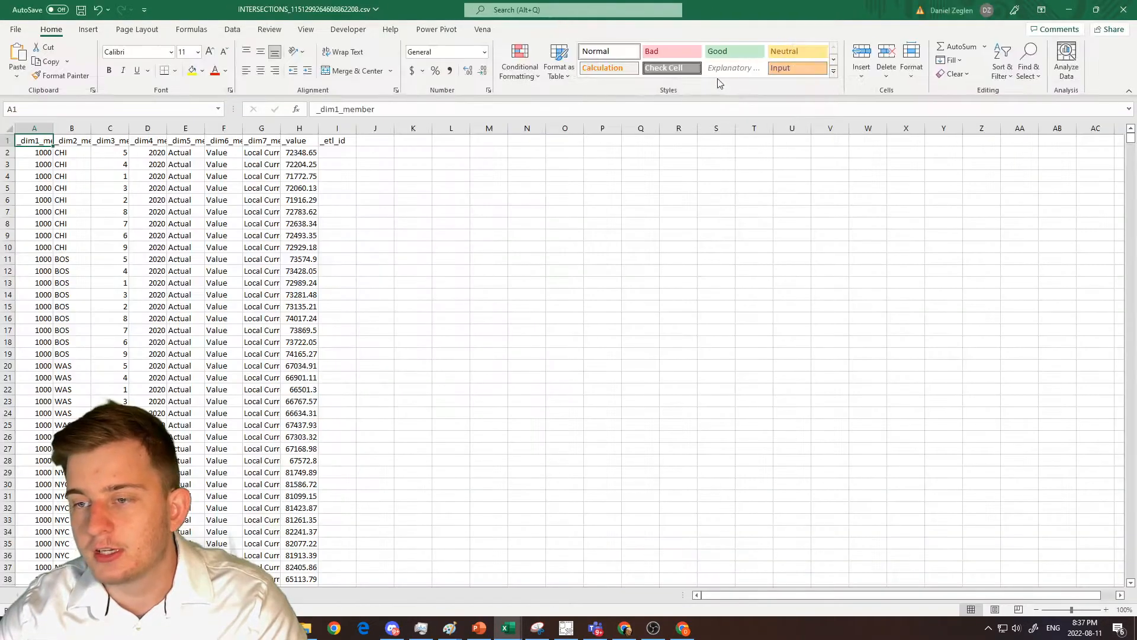
drag(733, 14, 689, 7)
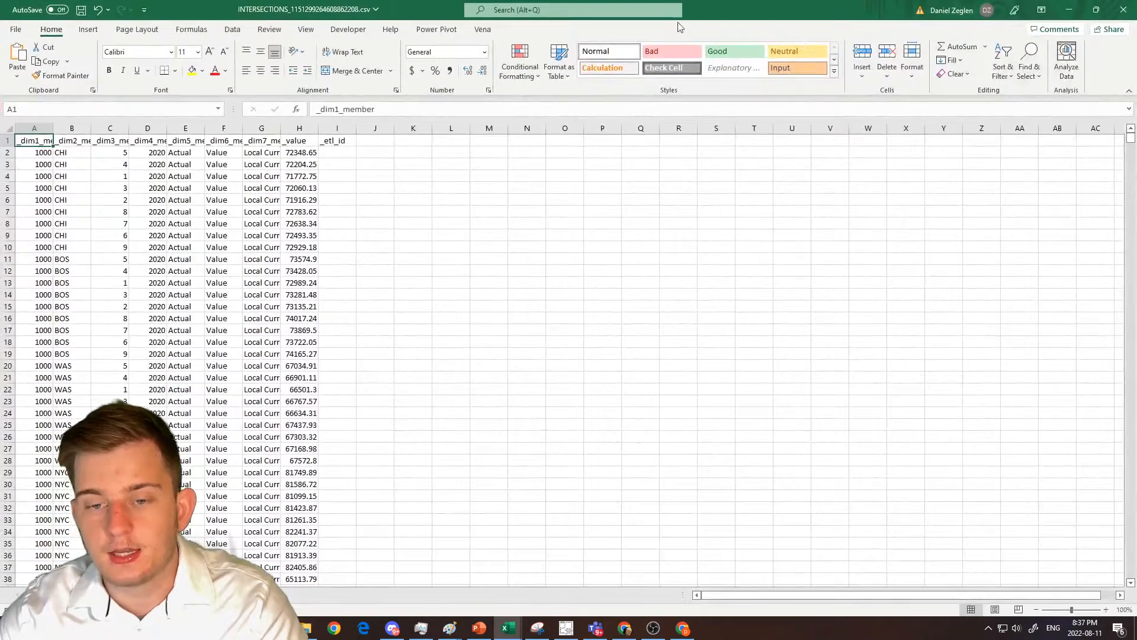
drag(316, 132, 374, 131)
drag(282, 132, 321, 131)
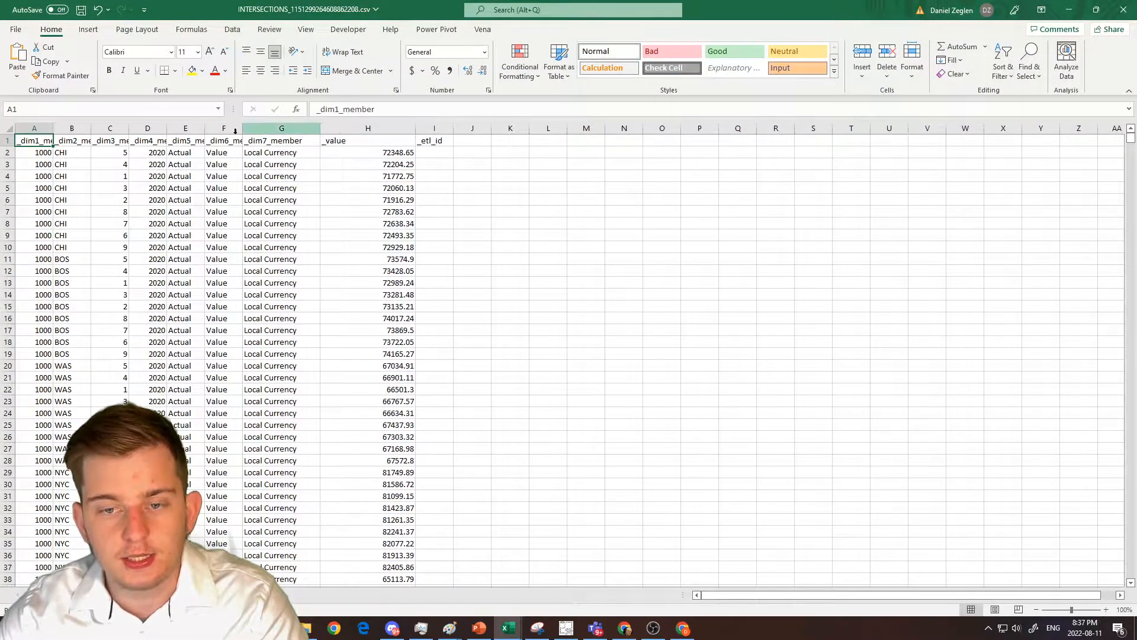
mouse_move(243, 130)
mouse_down()
mouse_move(267, 130)
mouse_move(208, 129)
mouse_move(226, 130)
mouse_up()
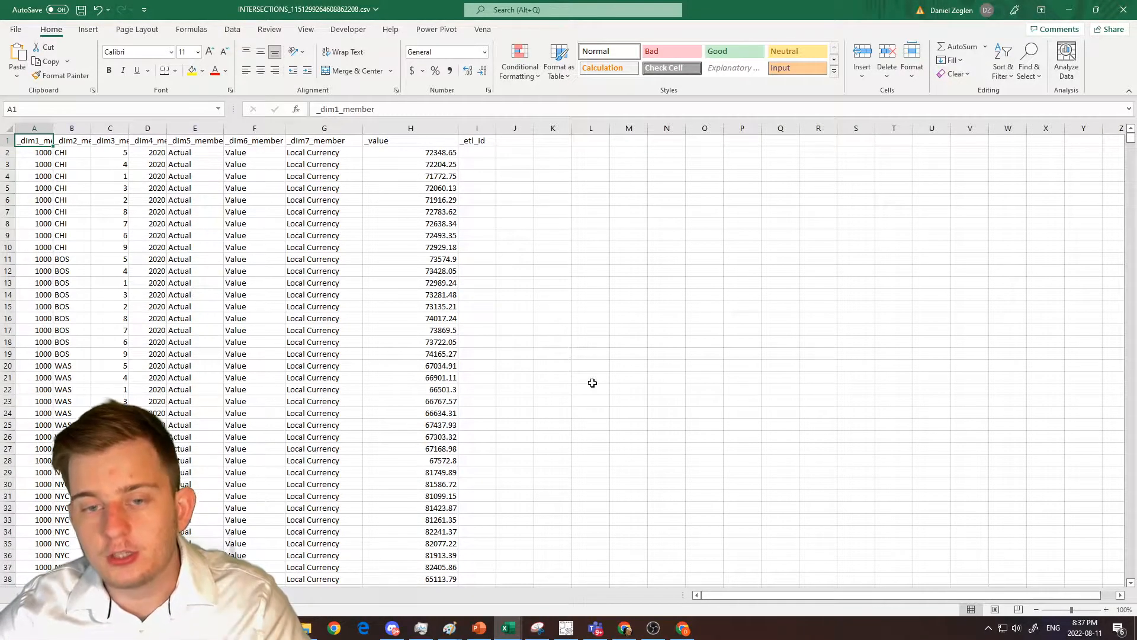
Examine the seven dimension member columns and the value column across the first nine rows of the export.
drag(36, 142, 358, 240)
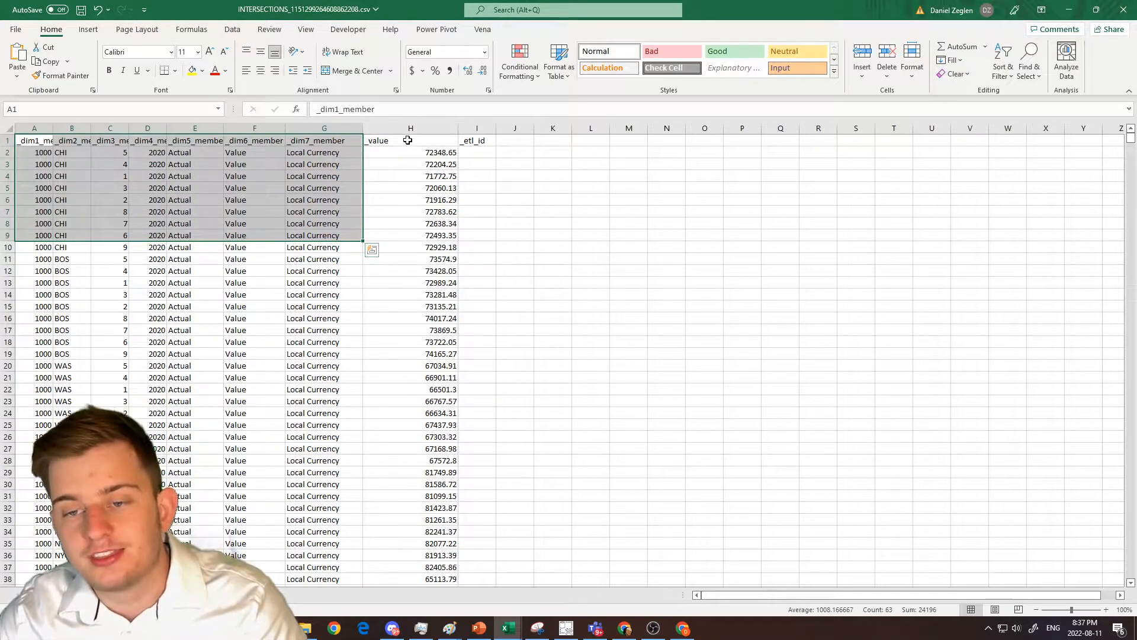
drag(408, 140, 417, 235)
drag(754, 12, 793, 66)
click(1066, 8)
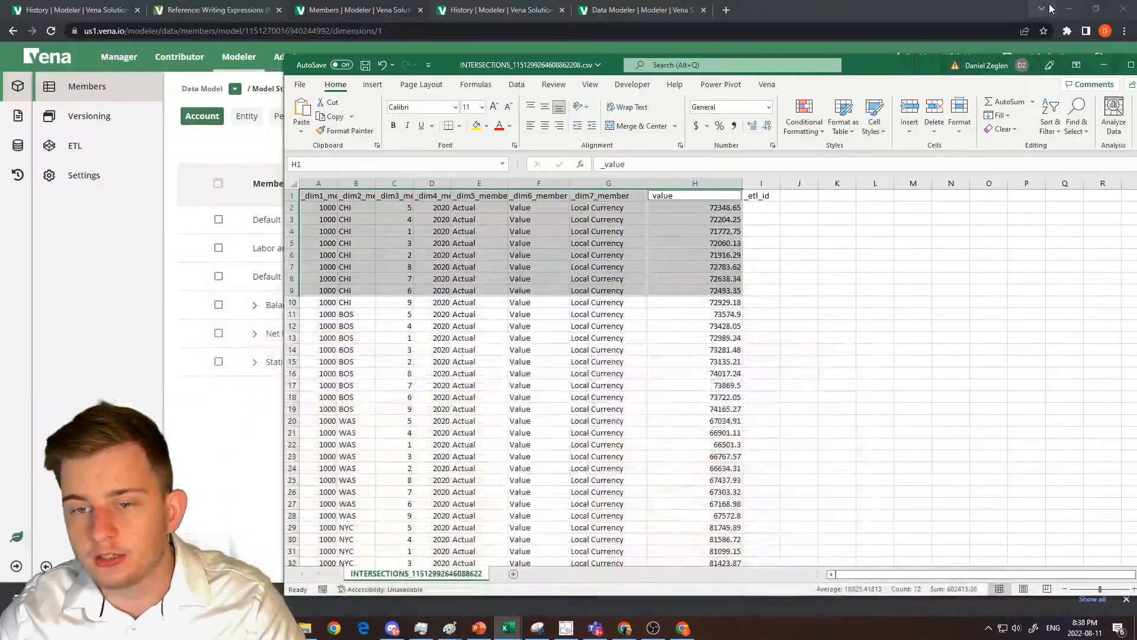
Add a new sheet and enter the row 1 headings Account, Entity, Period, Year, Scenario, Measure and Currency.
drag(874, 66, 705, 154)
click(403, 582)
text(Account)
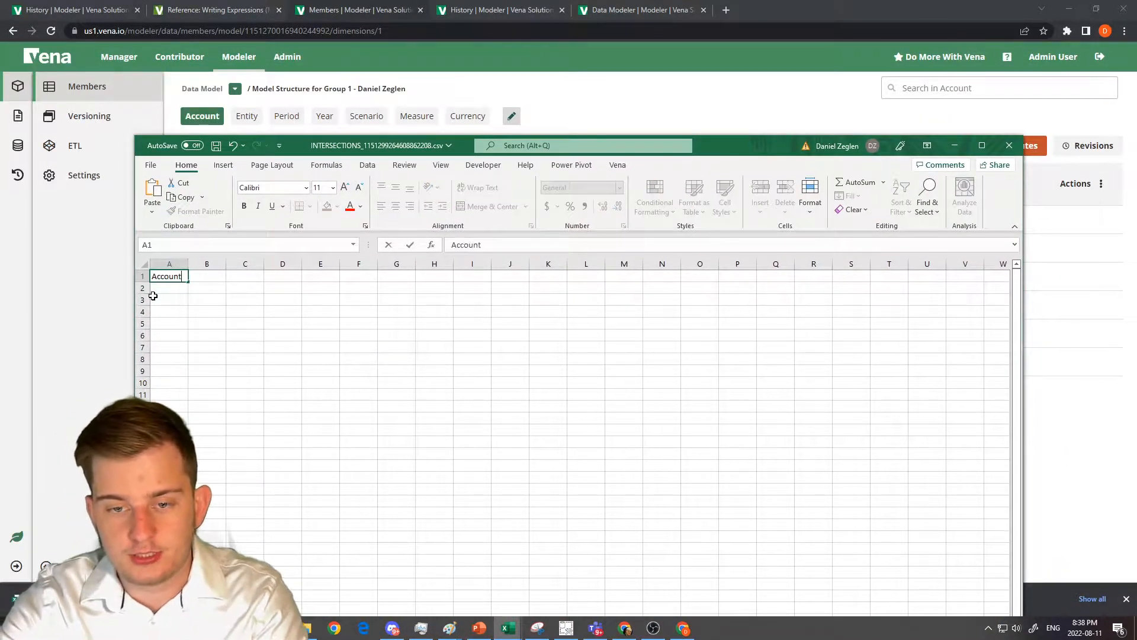
key(Tab)
text(Entity)
key(Tab)
text(Period)
key(Tab)
text(Year)
key(Tab)
text(Scenario)
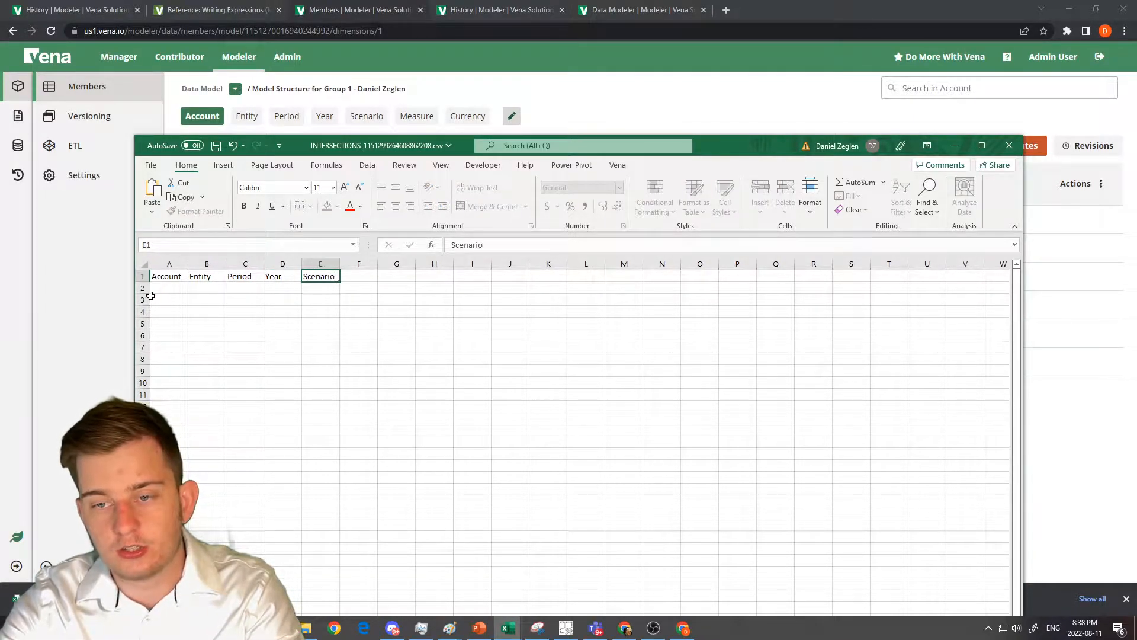
key(Tab)
text(Measure)
key(Tab)
text(Currency)
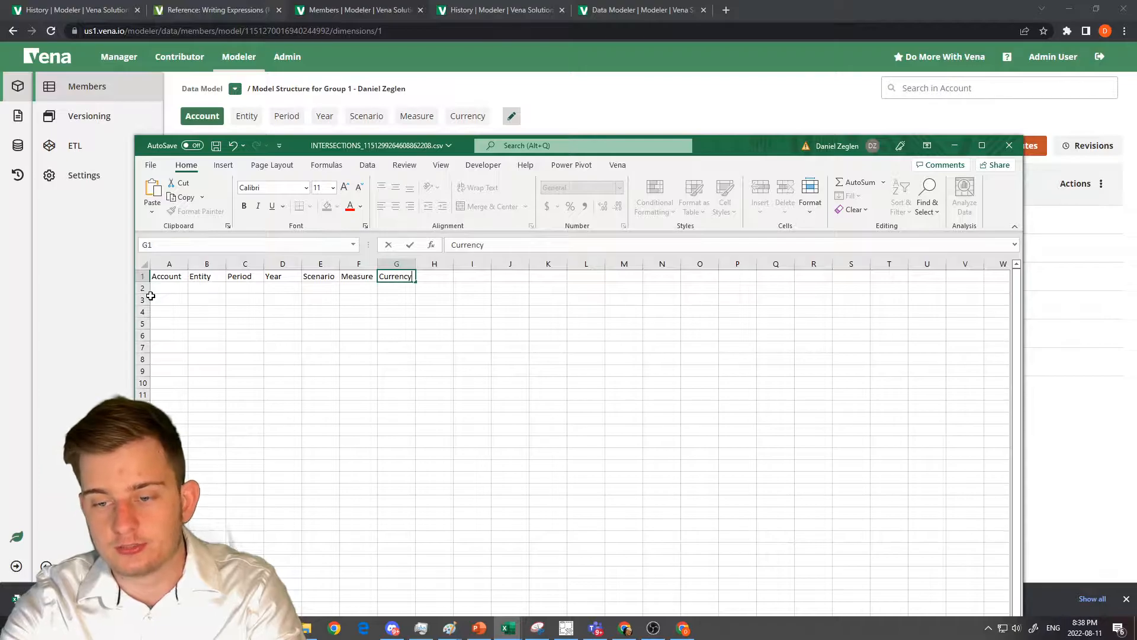
key(Return)
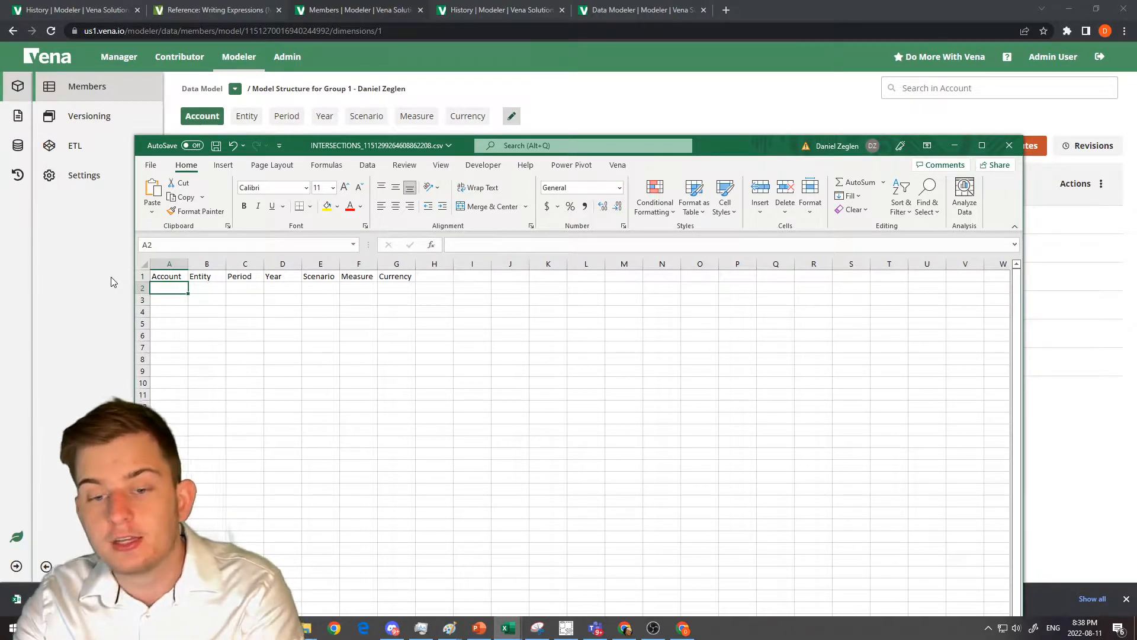
Fill in row 2 with Rates under Account and No Entity under Entity.
text(Rates)
key(Tab)
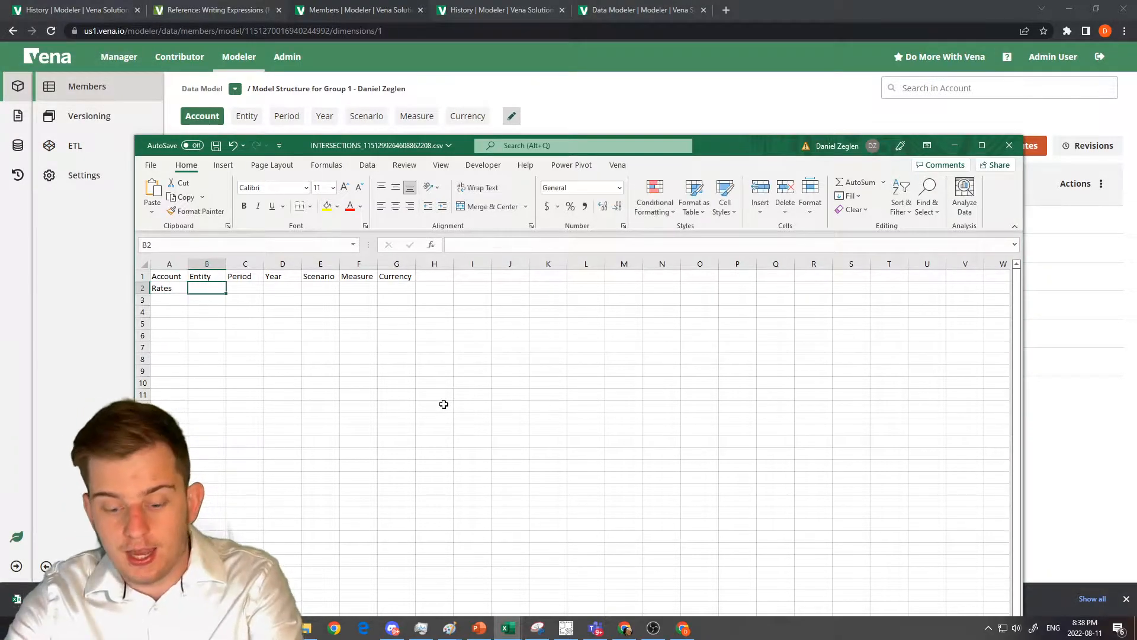
text(No Entity)
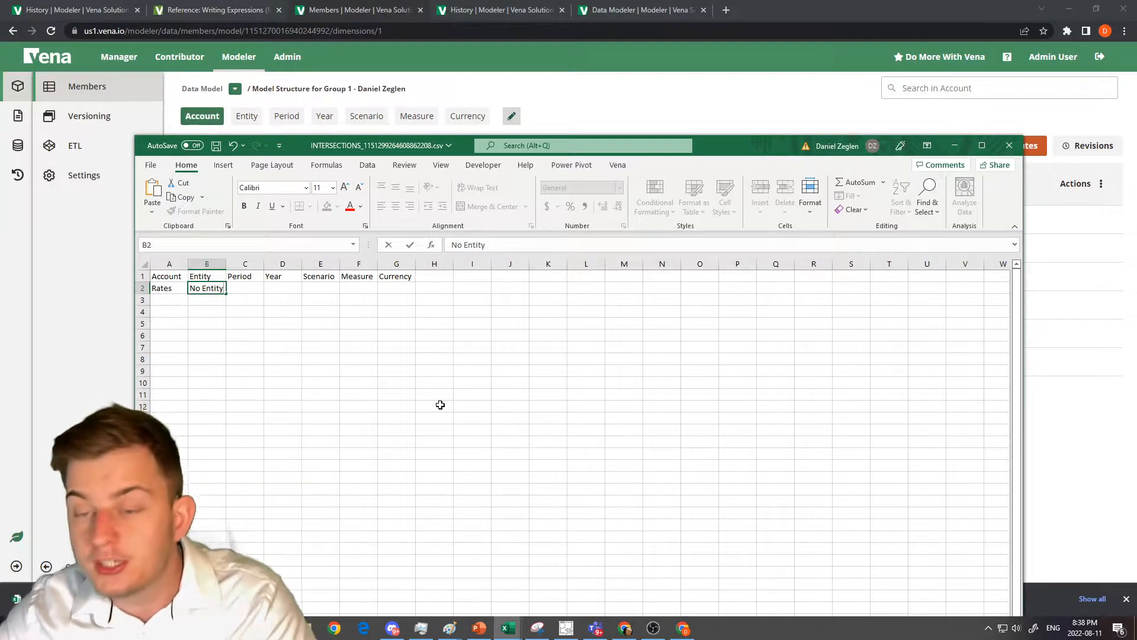
In Vena's Entity dimension, add and save a member named No Entity as a sibling of Non Entity Specific.
drag(723, 148, 1136, 23)
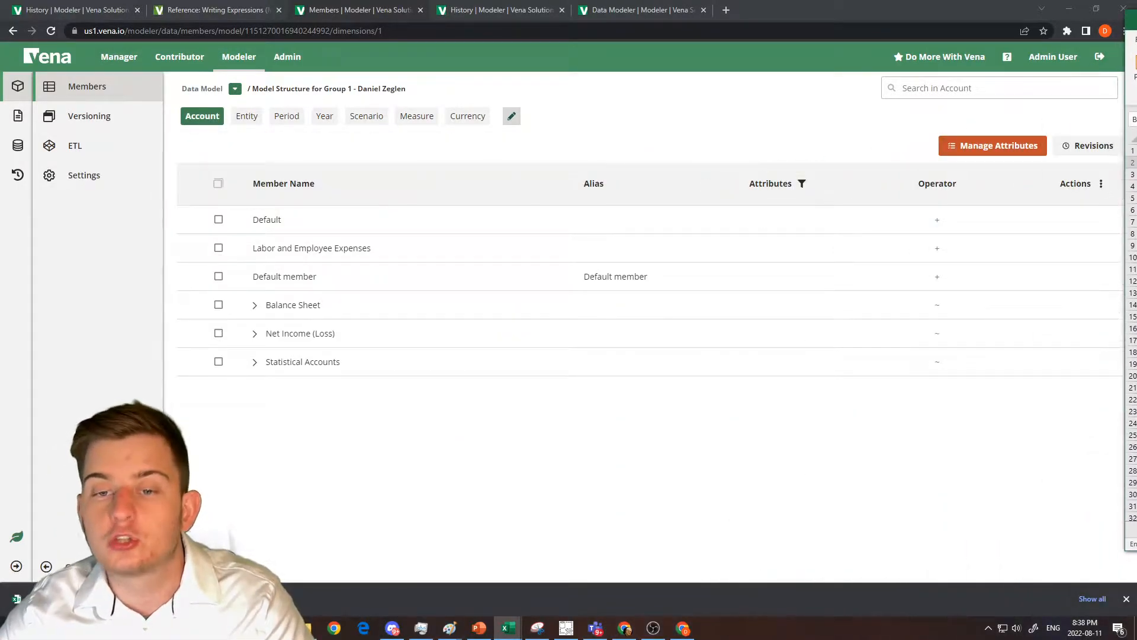
click(253, 118)
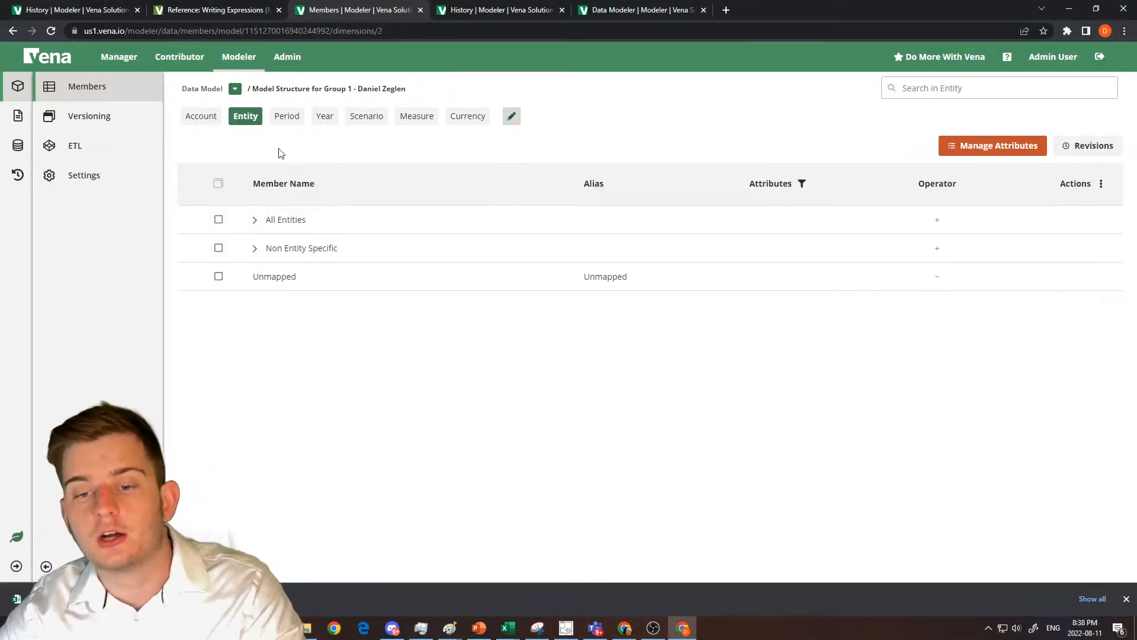
right_click(327, 251)
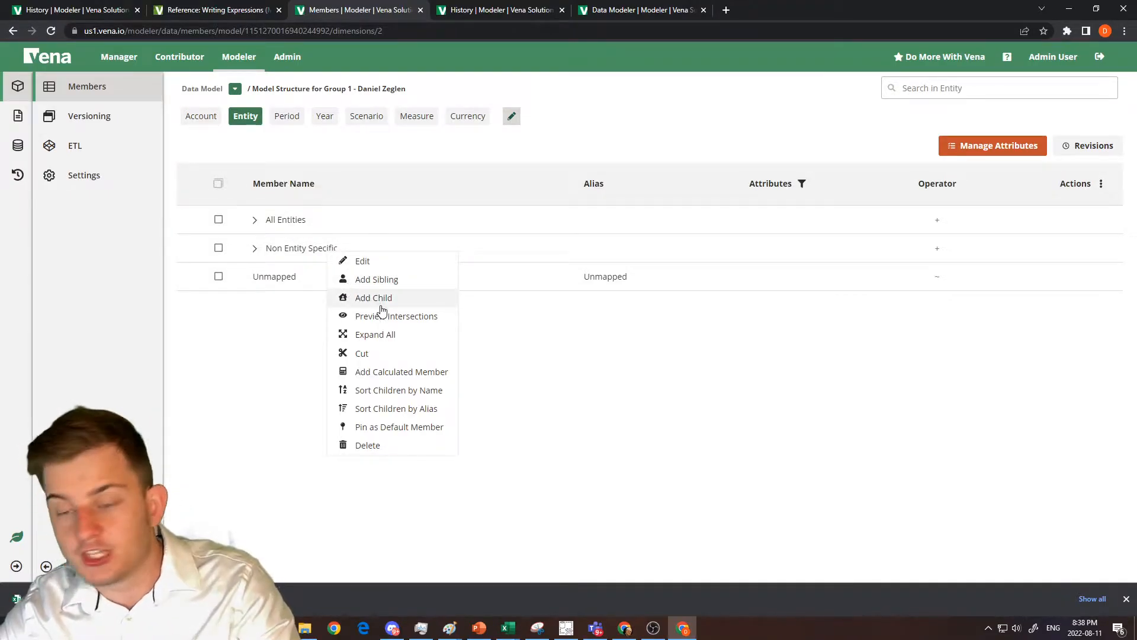
click(379, 280)
text(No En)
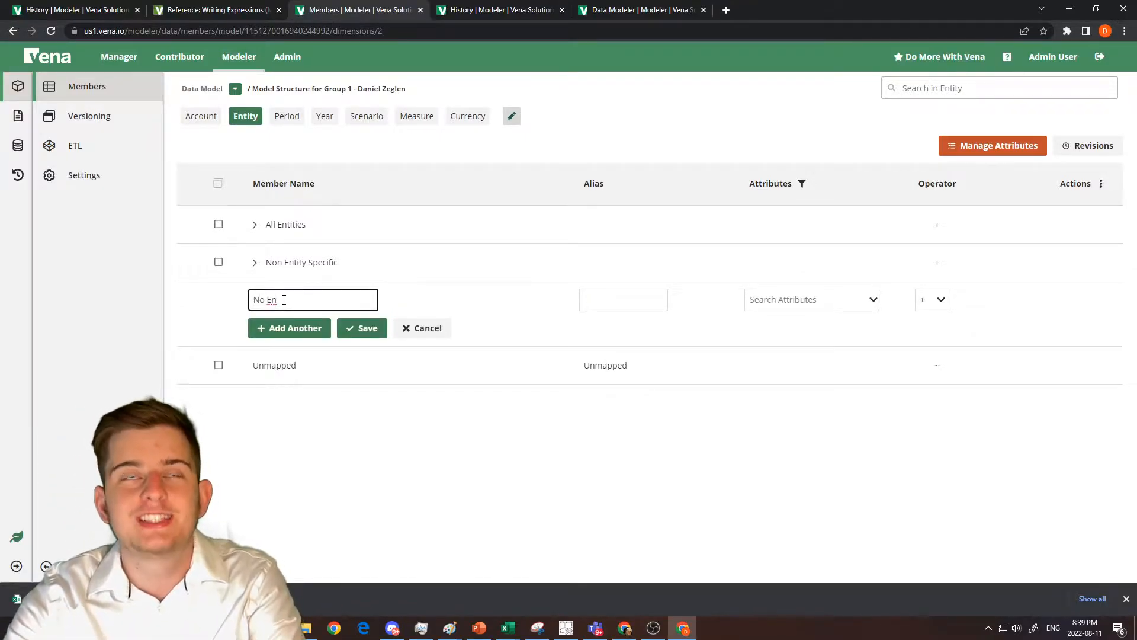
text(tity)
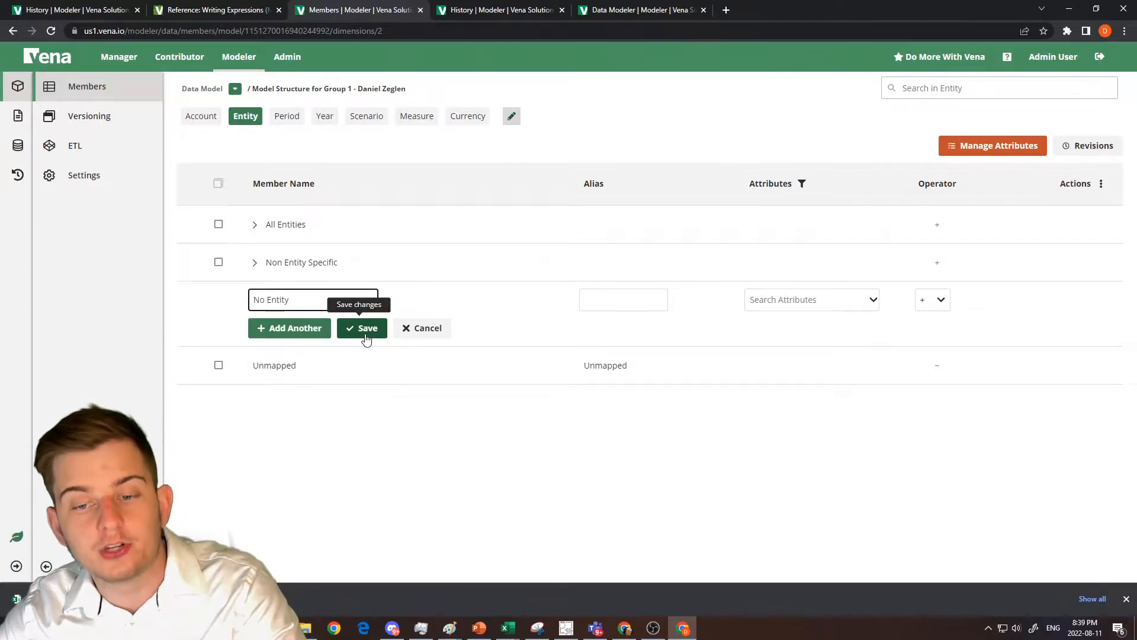
click(366, 336)
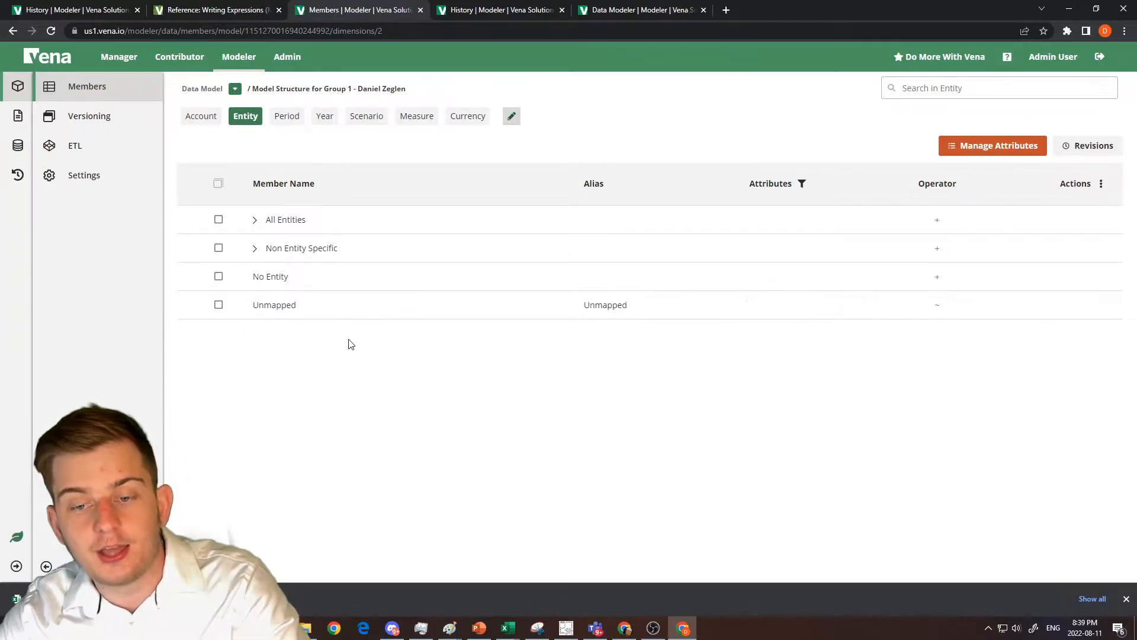
Return to the exported intersections data in Excel and widen the _dim1_member column.
drag(1136, 80, 713, 187)
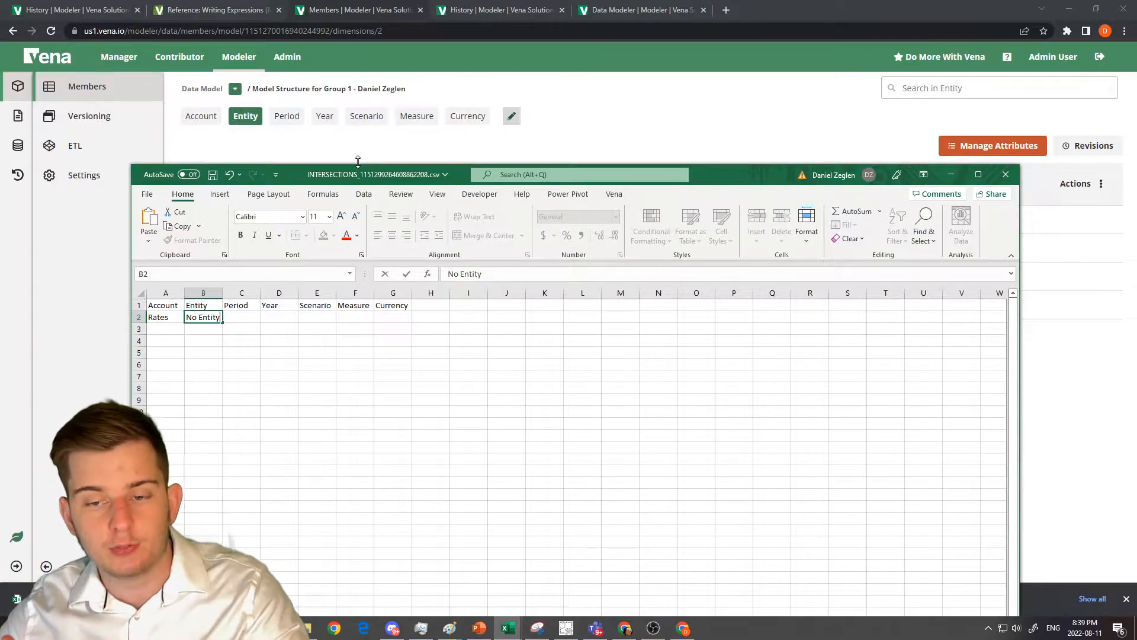
drag(705, 178, 1136, 37)
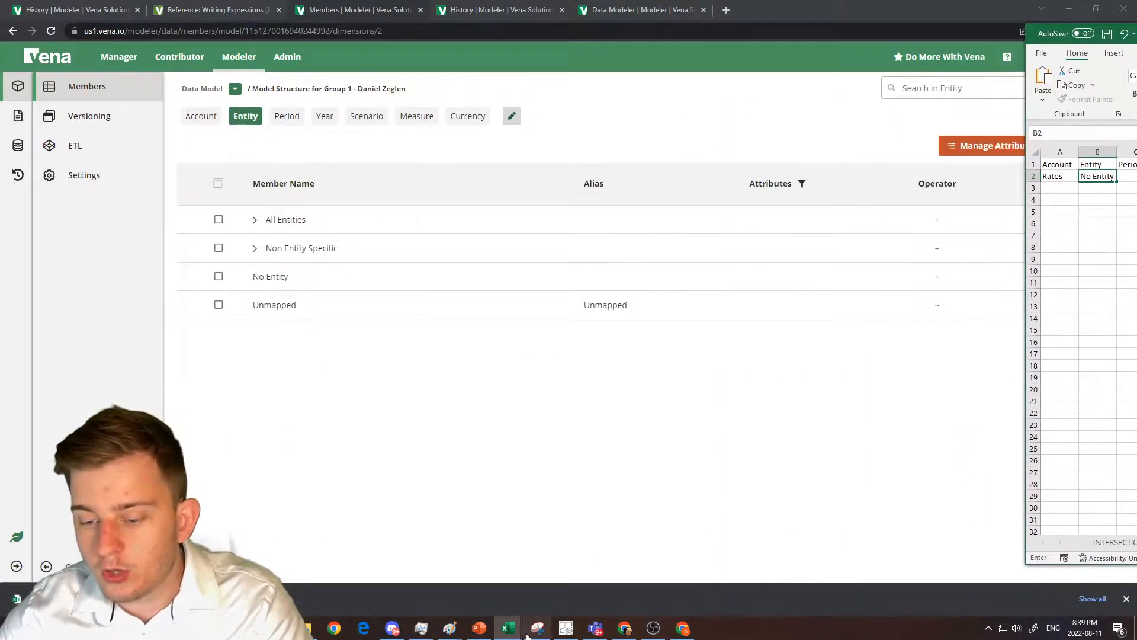
mouse_move(516, 635)
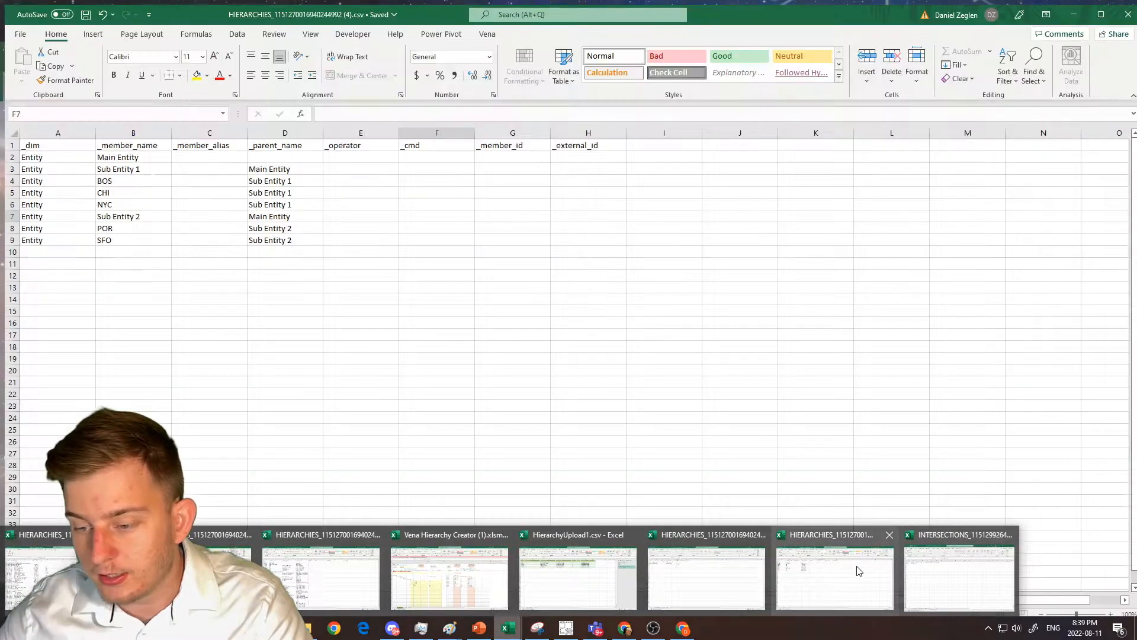
mouse_move(652, 571)
click(952, 574)
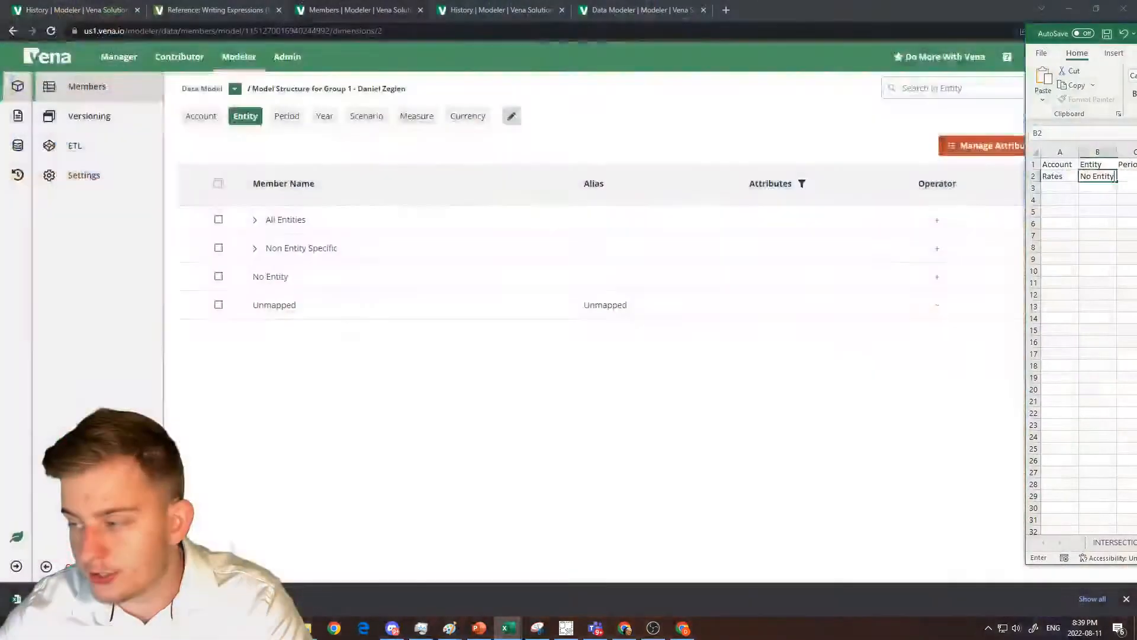
drag(1136, 37, 771, 48)
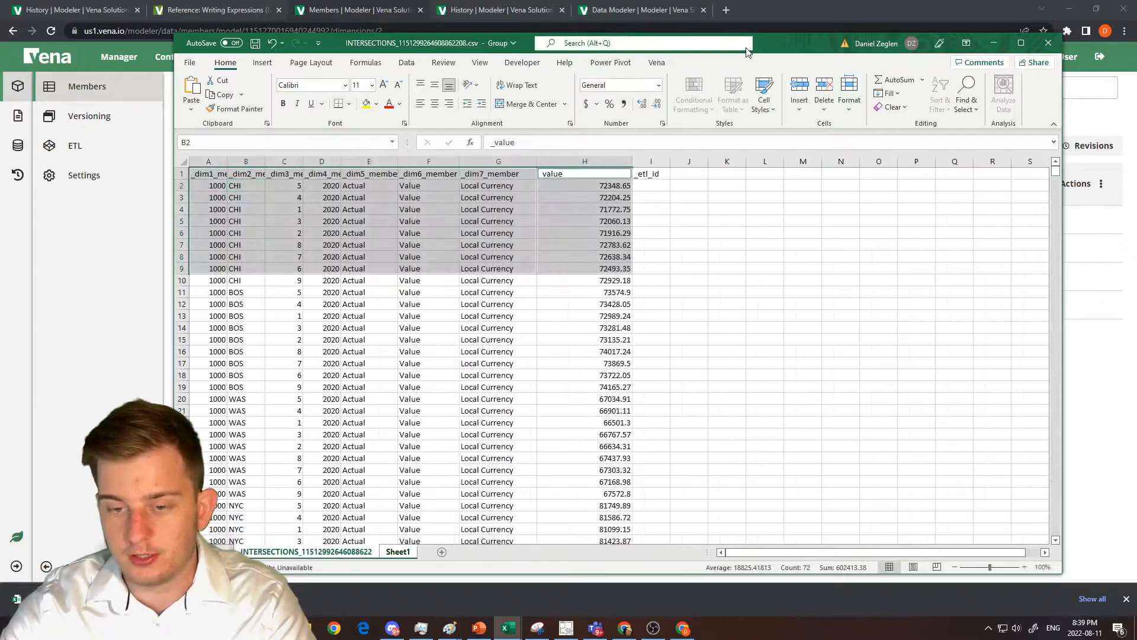
drag(217, 186, 216, 268)
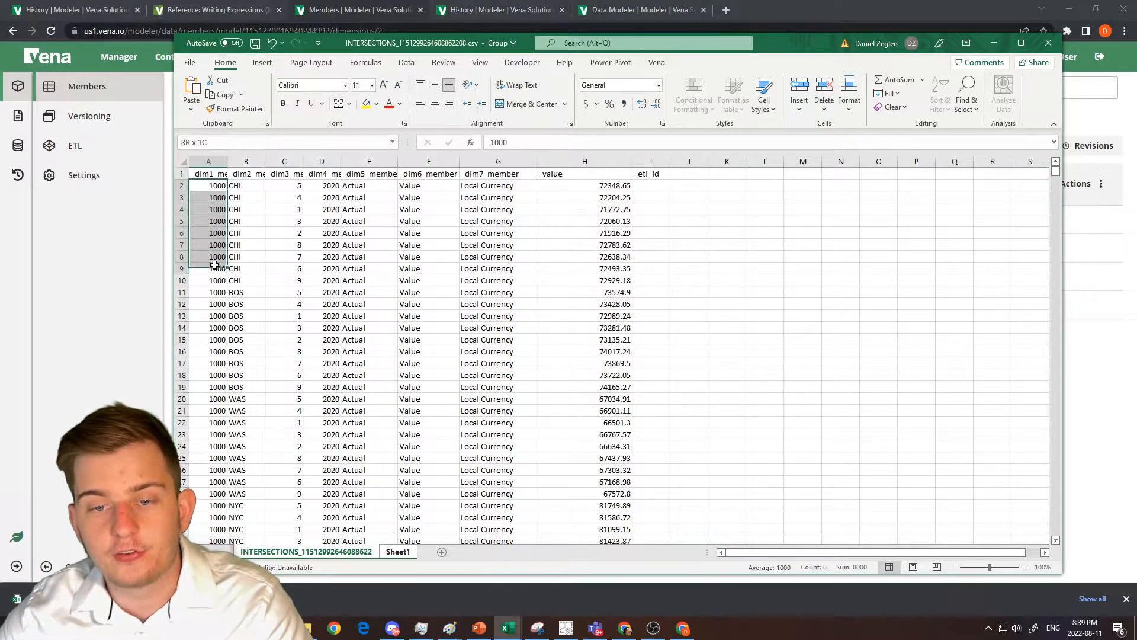
drag(228, 161, 292, 162)
drag(409, 51, 459, 95)
Examine the first rows of each dimension member column and the value column, including the full _dim6_member and _dim7_member columns.
drag(309, 230, 310, 332)
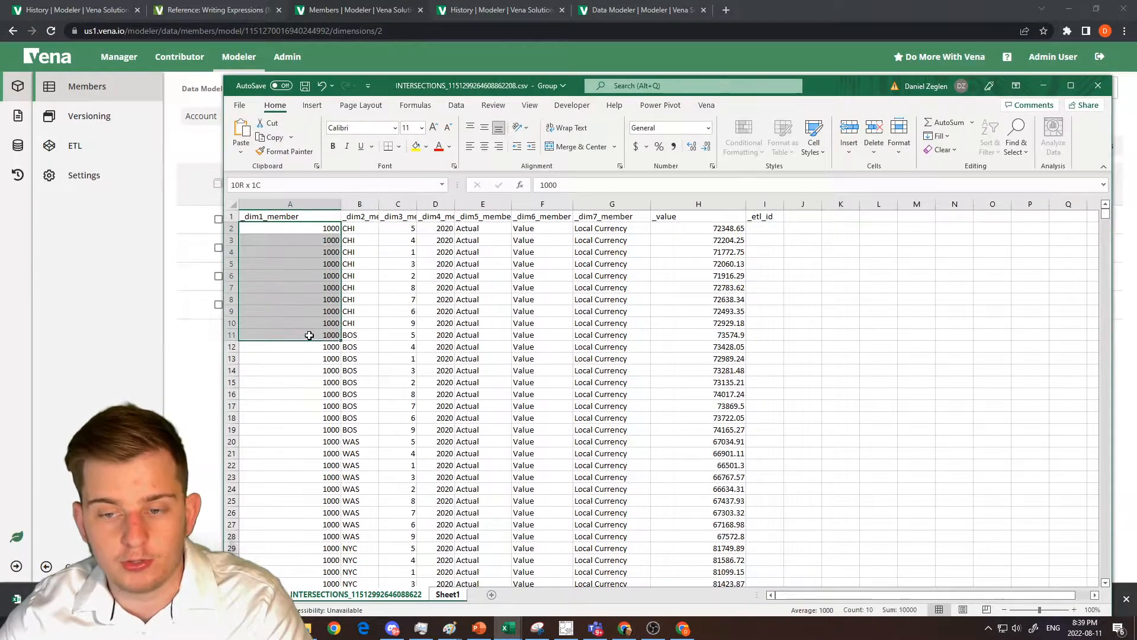
drag(360, 230, 363, 334)
drag(406, 229, 405, 322)
drag(439, 230, 439, 309)
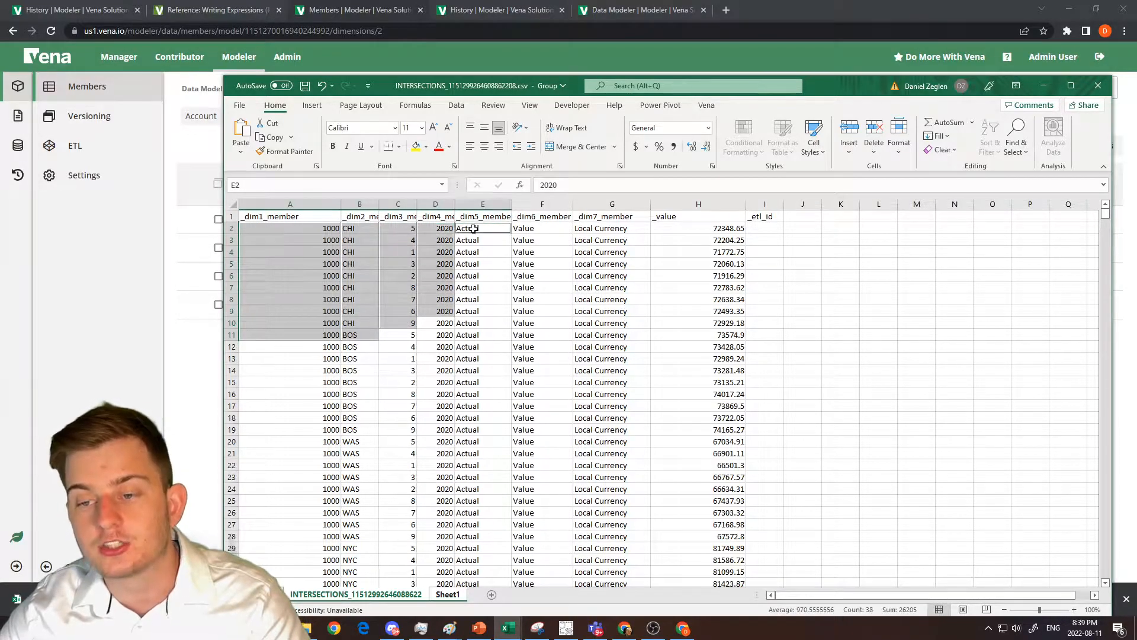
drag(471, 229, 480, 313)
drag(544, 230, 538, 320)
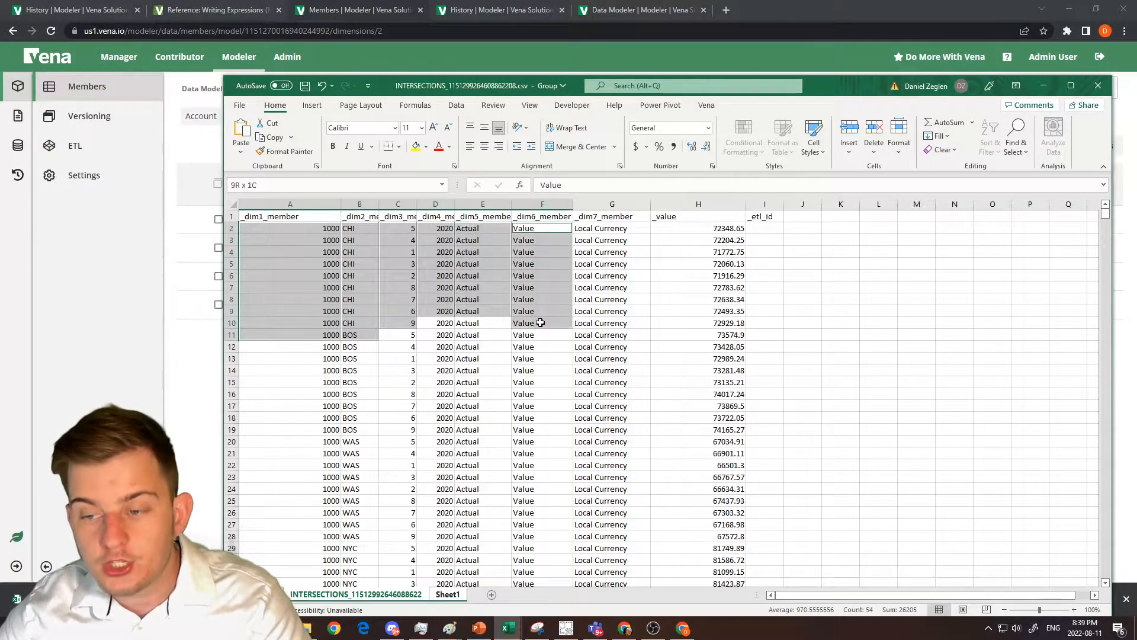
drag(599, 229, 610, 323)
ctrl+click(677, 235)
drag(676, 235, 657, 324)
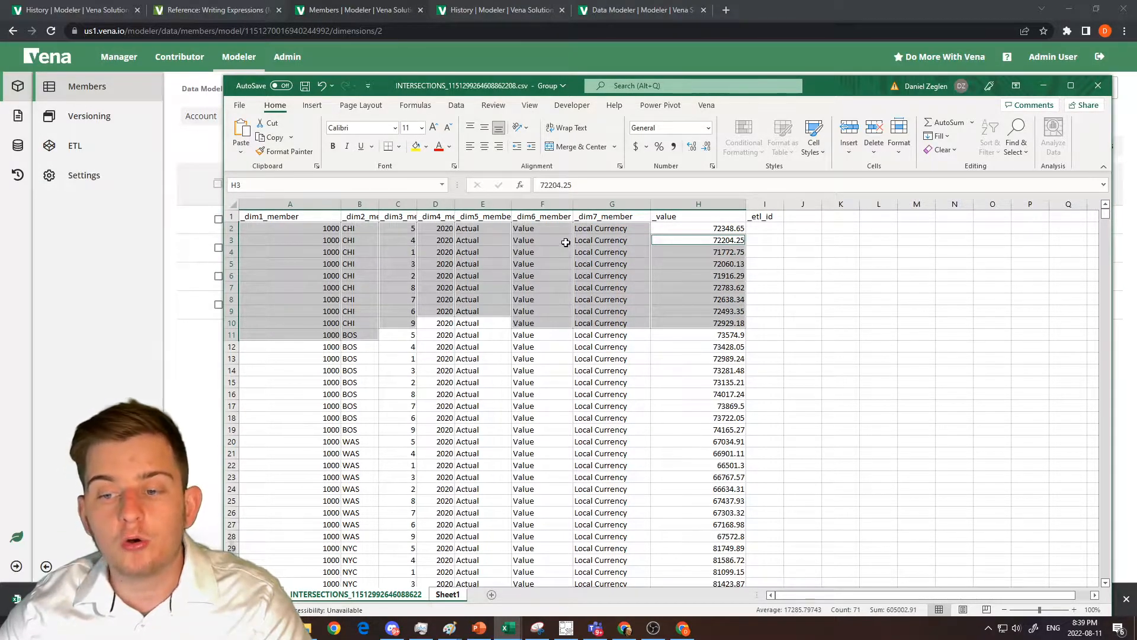
click(549, 203)
ctrl+click(605, 203)
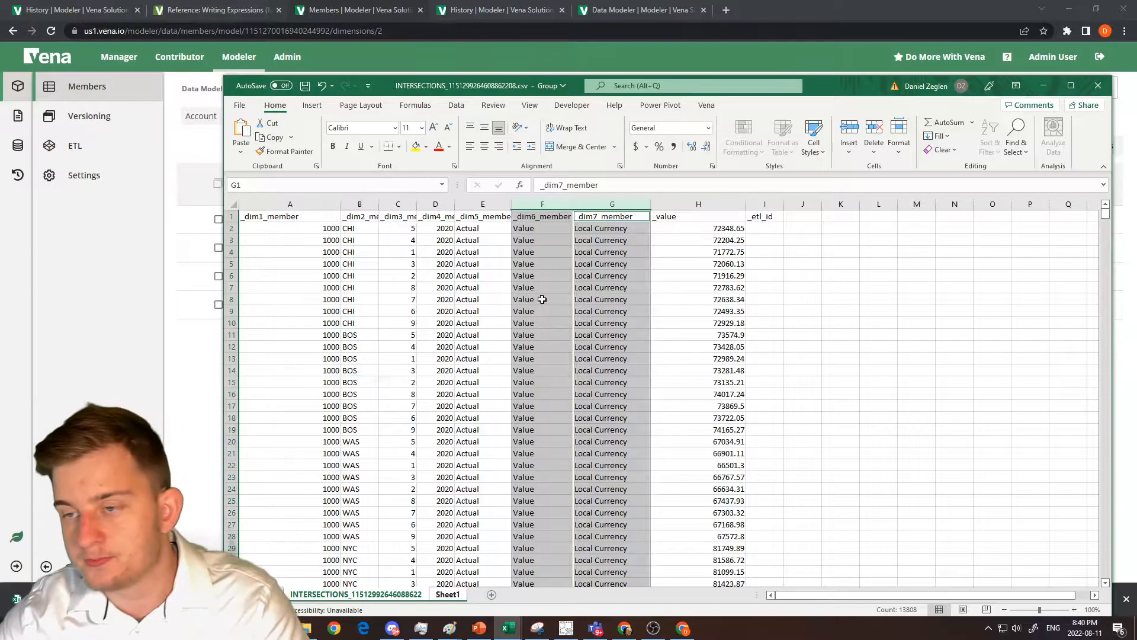
Start a new ETL template in Vena and choose a File To Cube step with the Values data type.
drag(828, 85, 1136, 64)
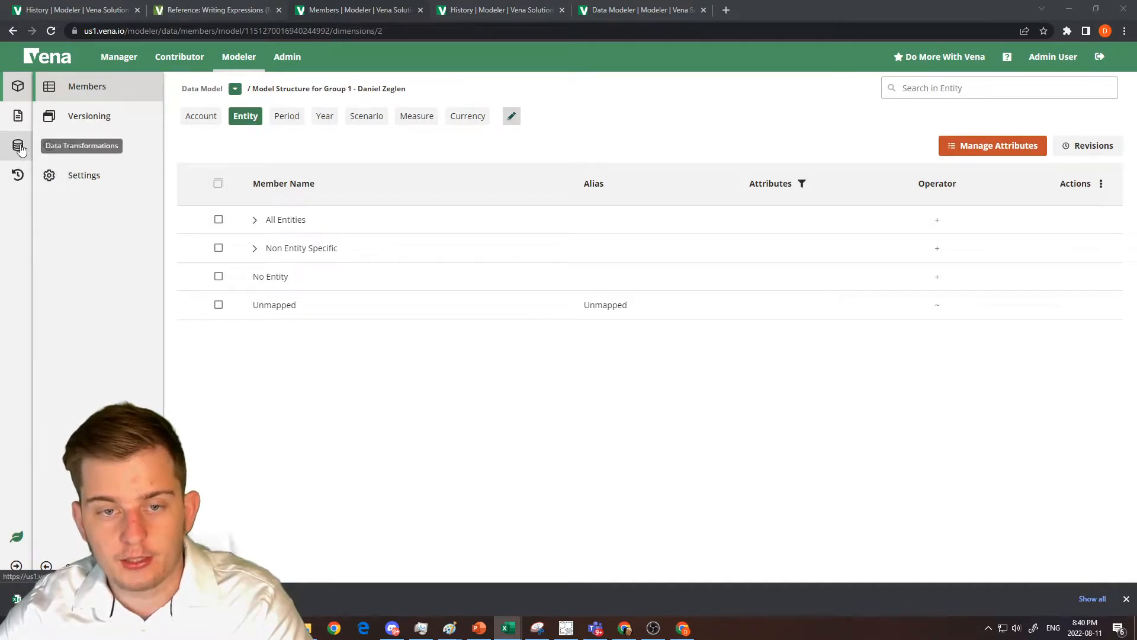
click(81, 147)
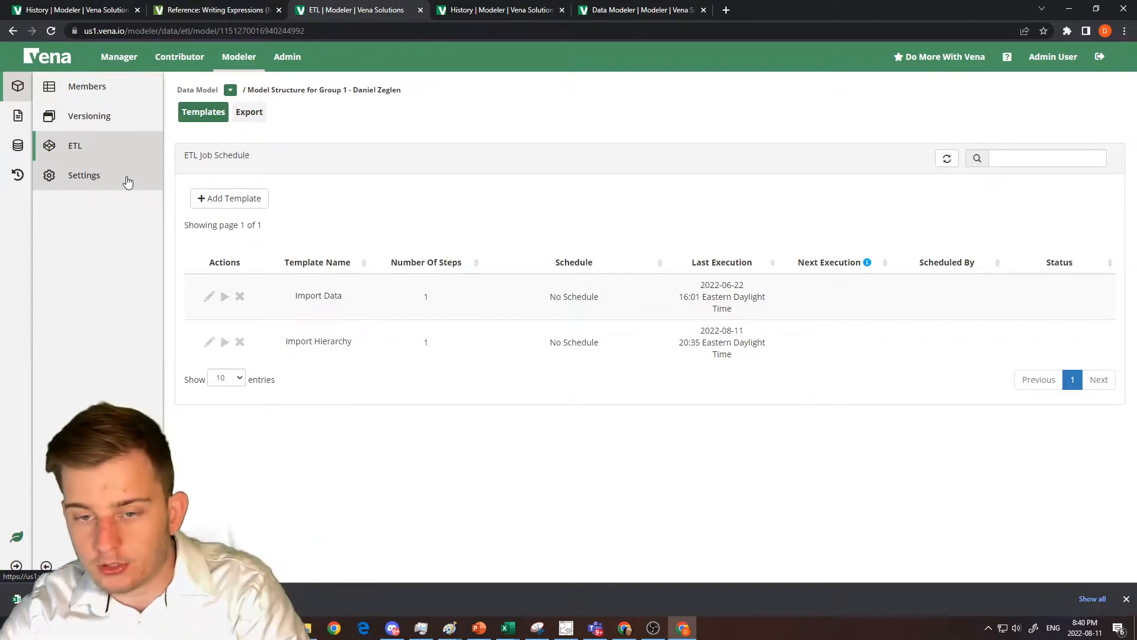
click(225, 196)
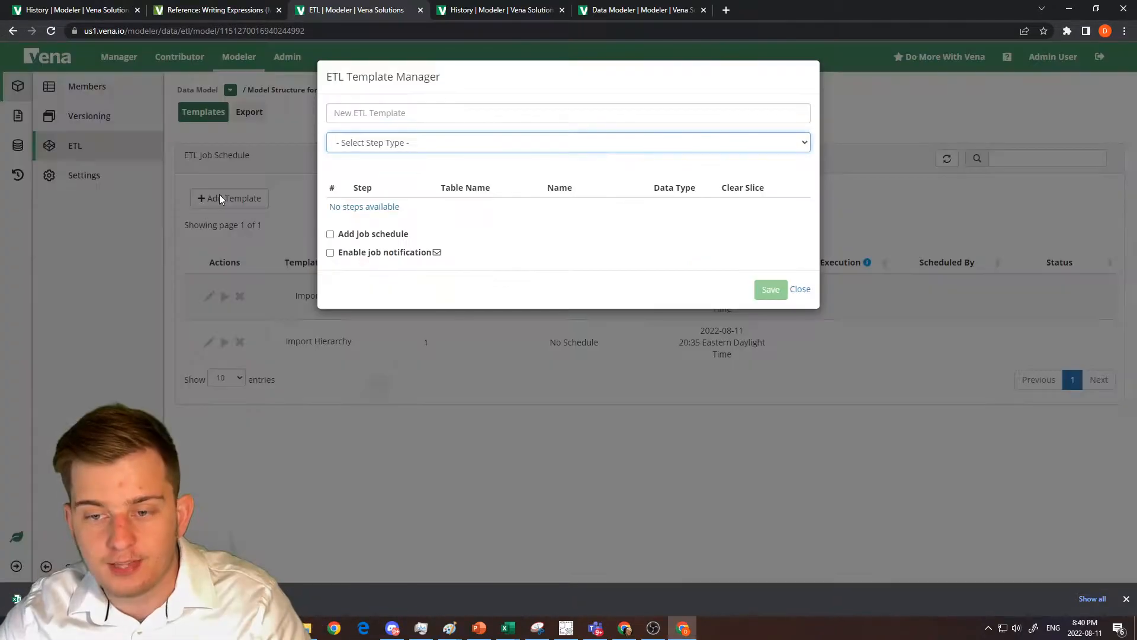
click(372, 142)
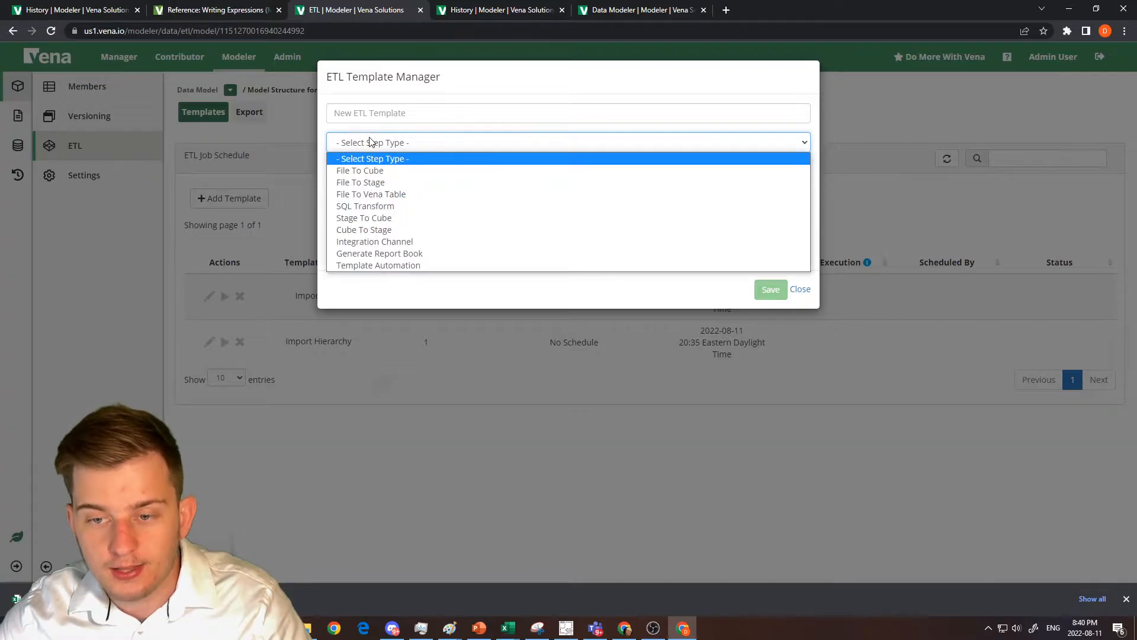
click(372, 172)
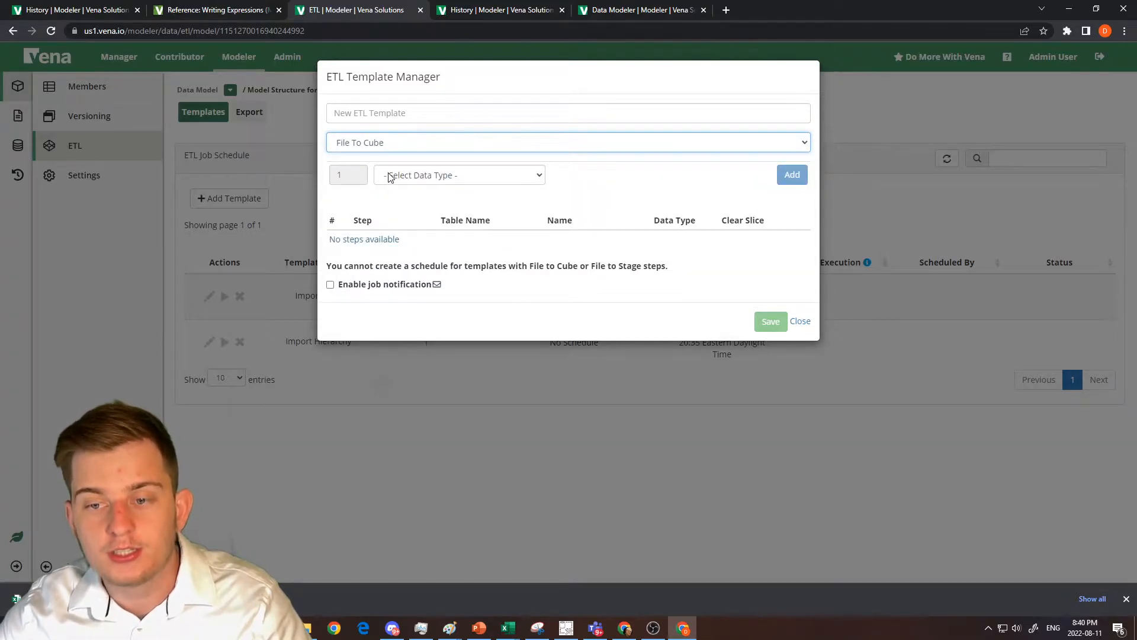
click(391, 178)
click(397, 226)
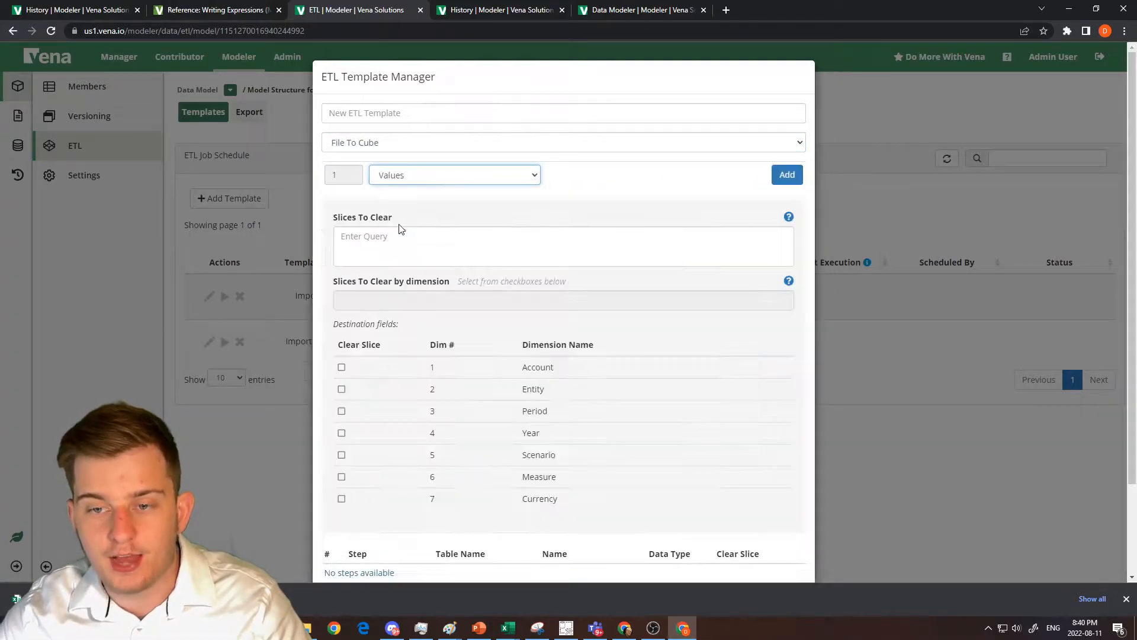
Name the ETL template Import Values Direct, add the File To Cube Values step, and save the template.
click(368, 110)
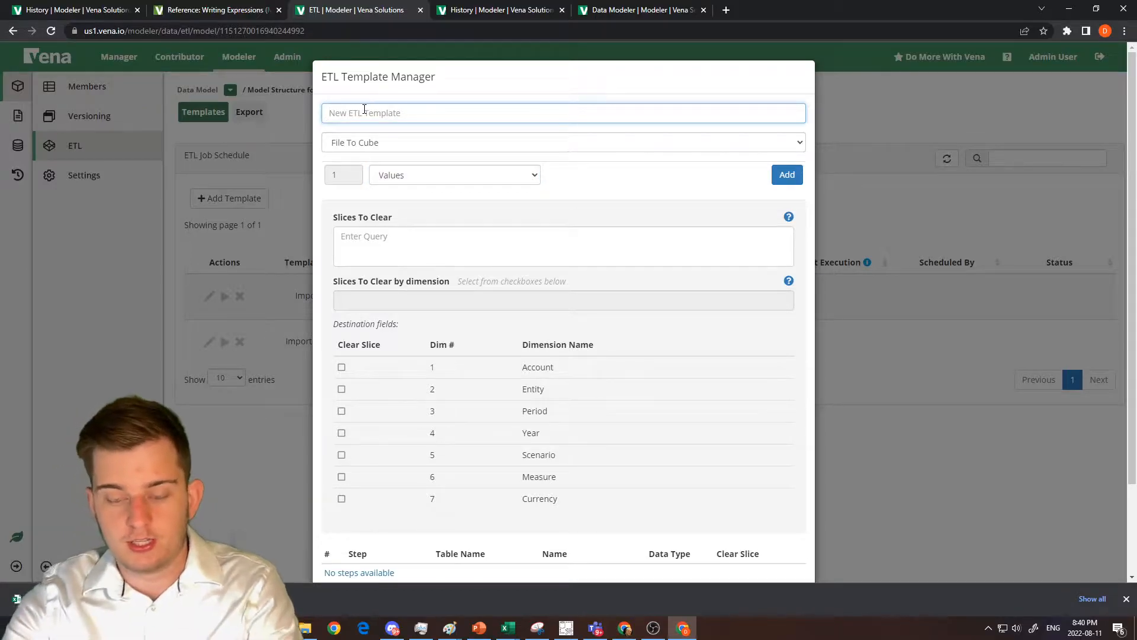
text(Import Values)
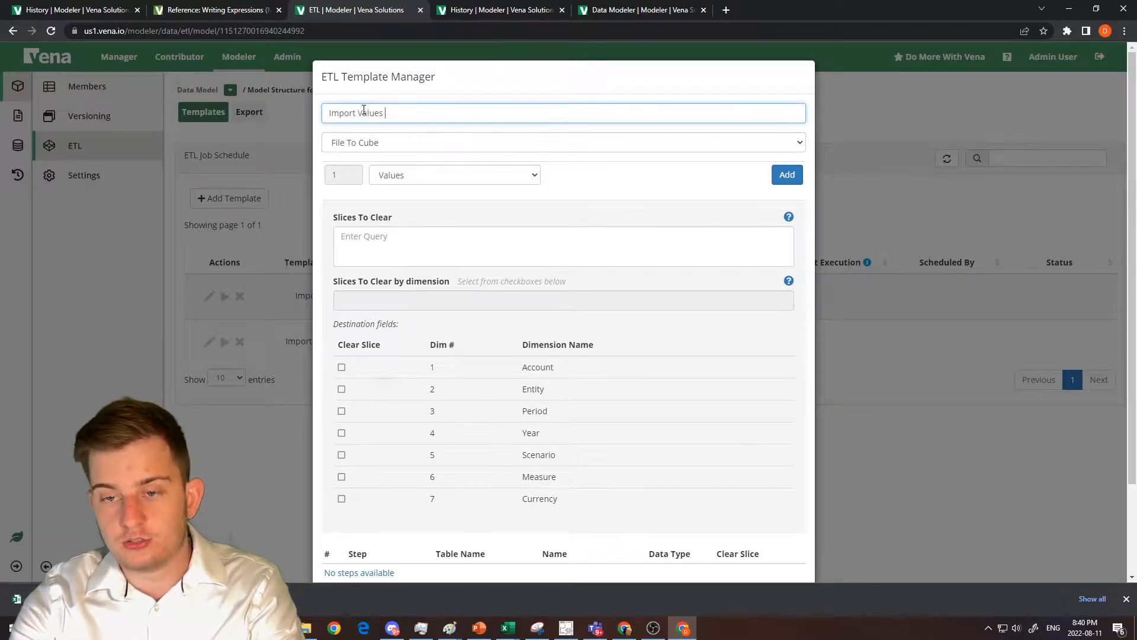
text( Direct)
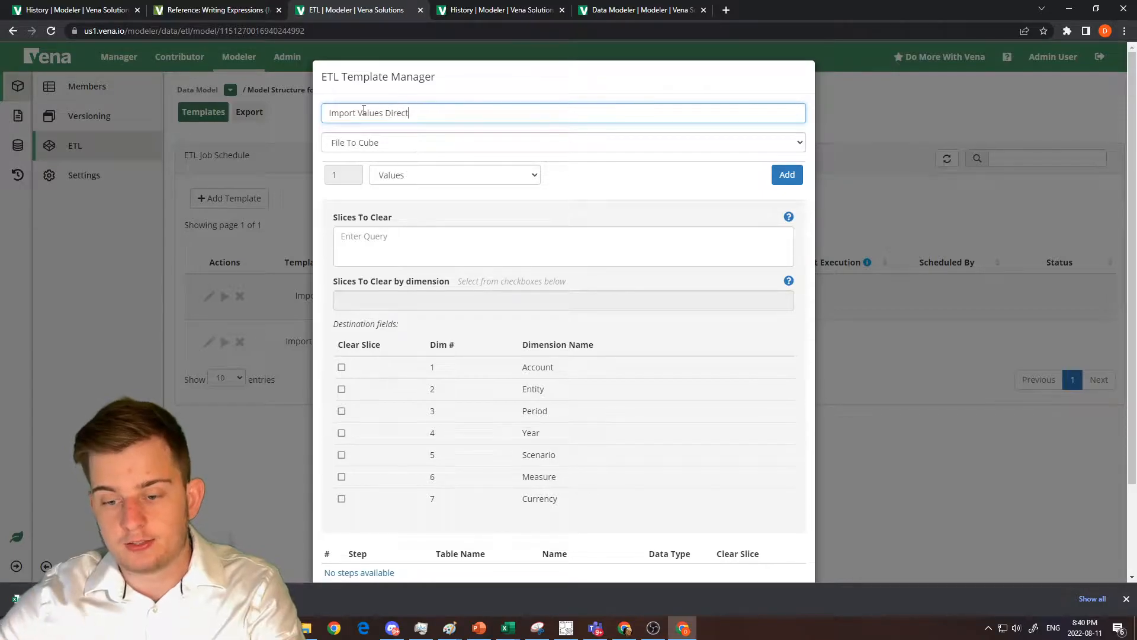
click(775, 181)
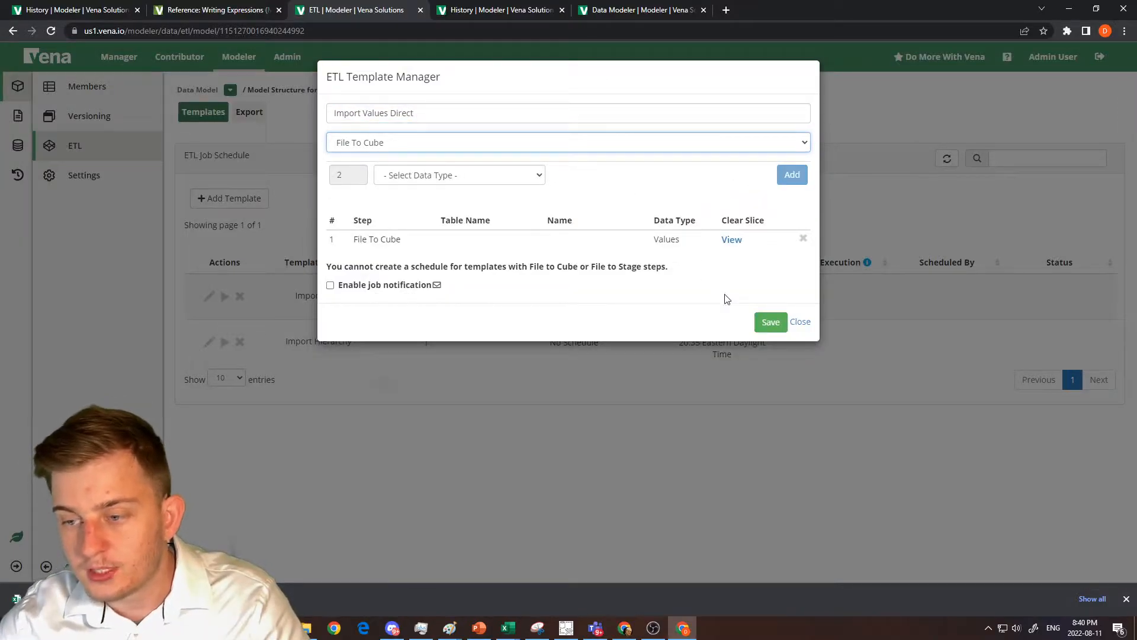
click(769, 325)
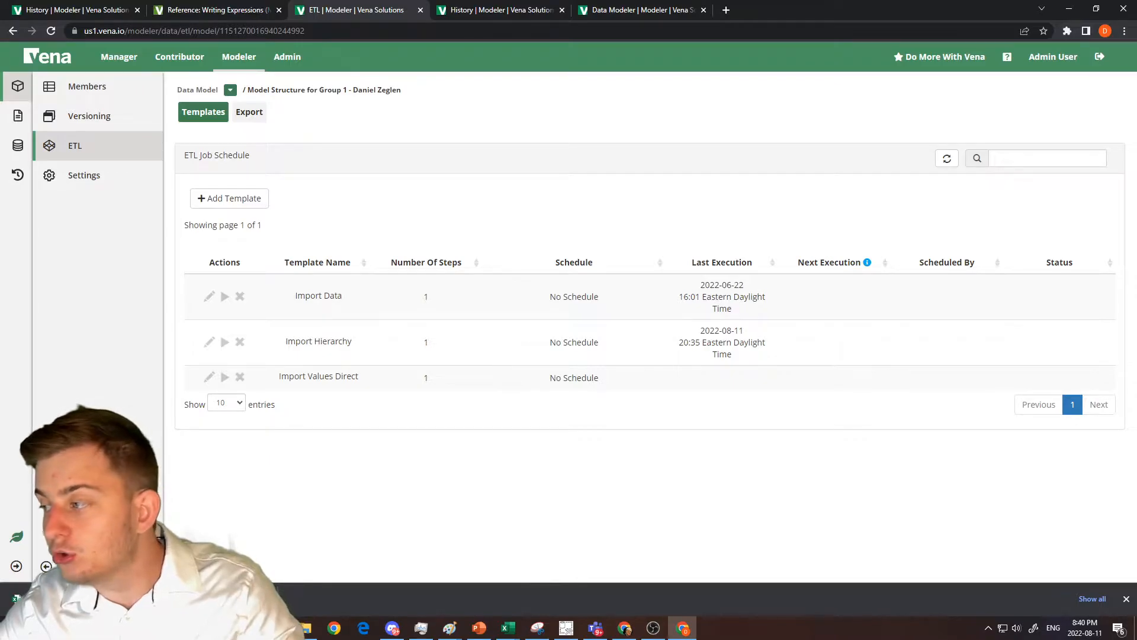
key(alt+Tab)
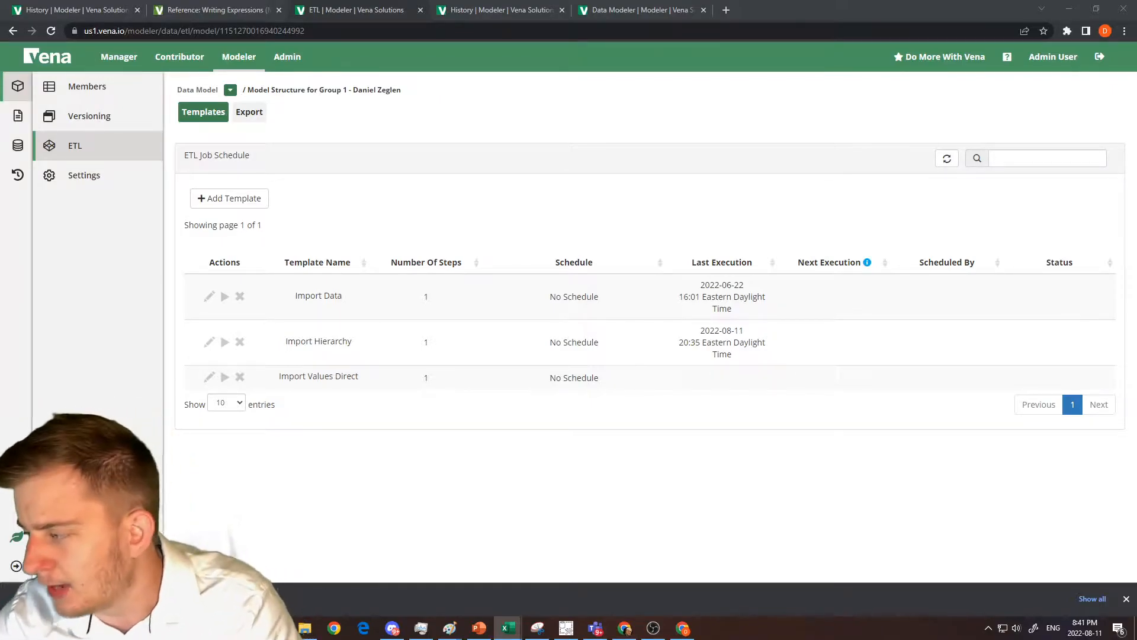
drag(1136, 75, 850, 77)
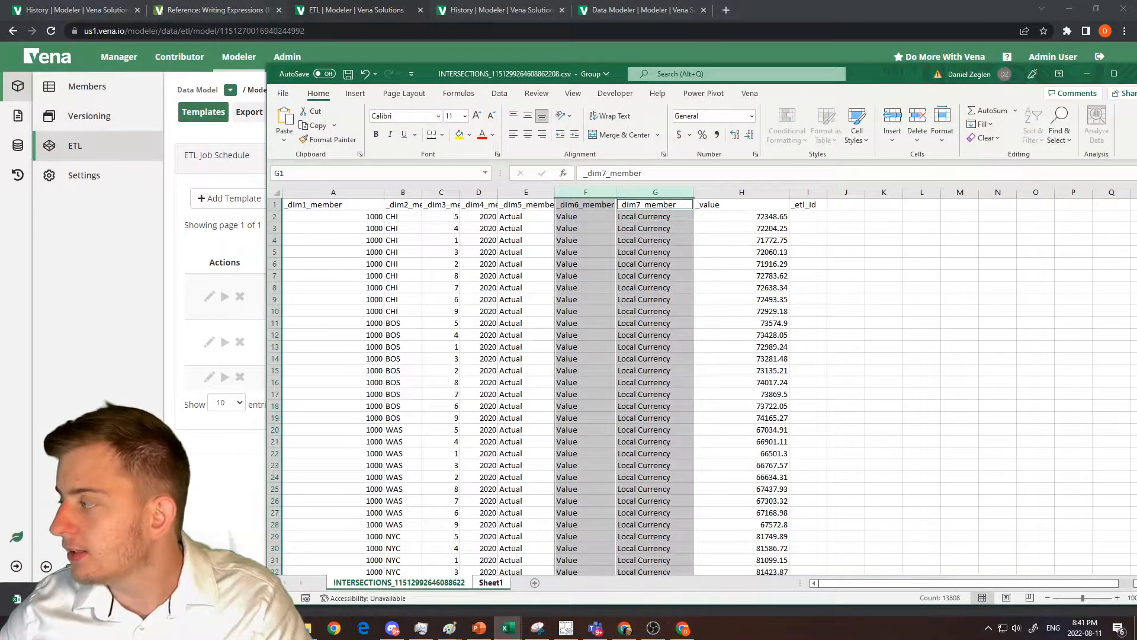
drag(929, 88, 1136, 80)
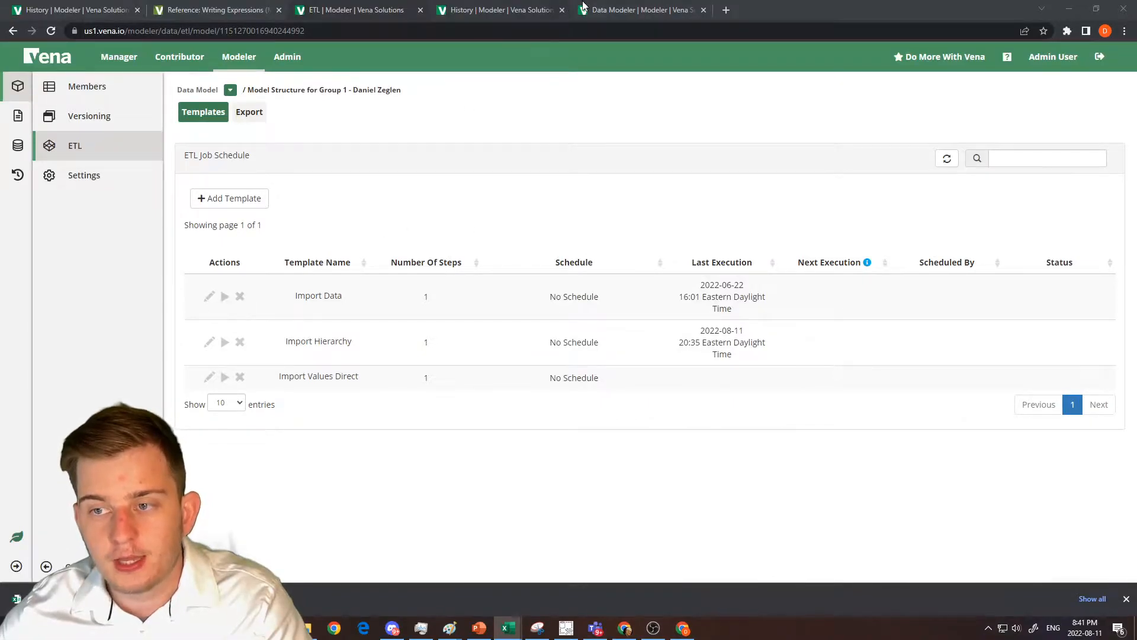
Return to the Data Modeler's model list and open the Group 1 Model Structure model from page 3.
click(616, 10)
click(66, 9)
click(180, 8)
click(126, 9)
click(115, 97)
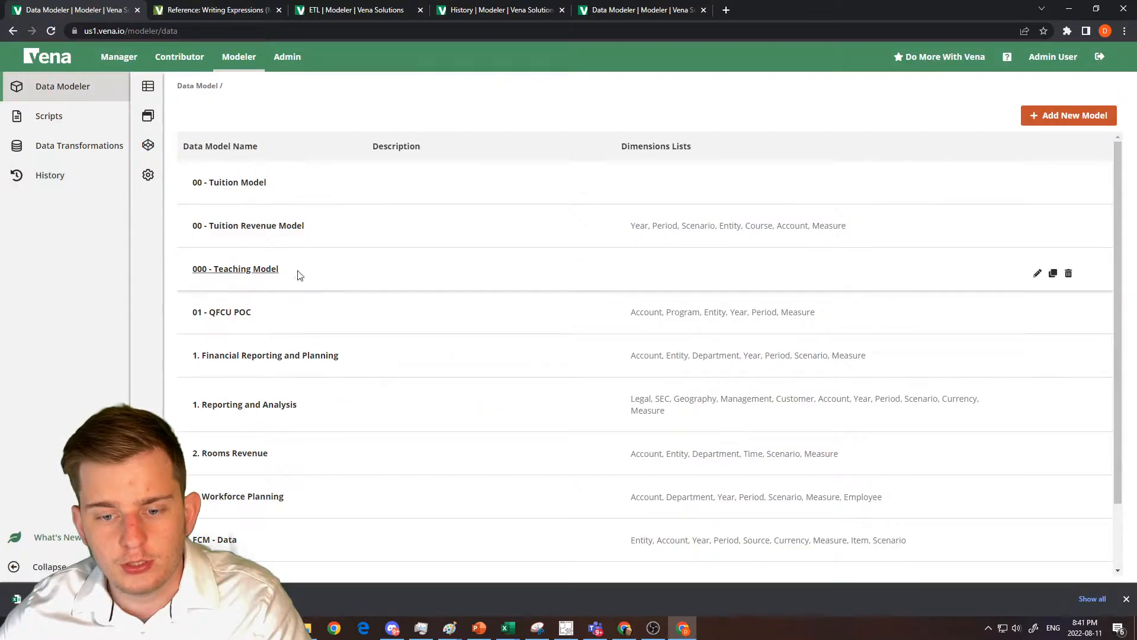
scroll(296, 308, down, 2)
click(595, 550)
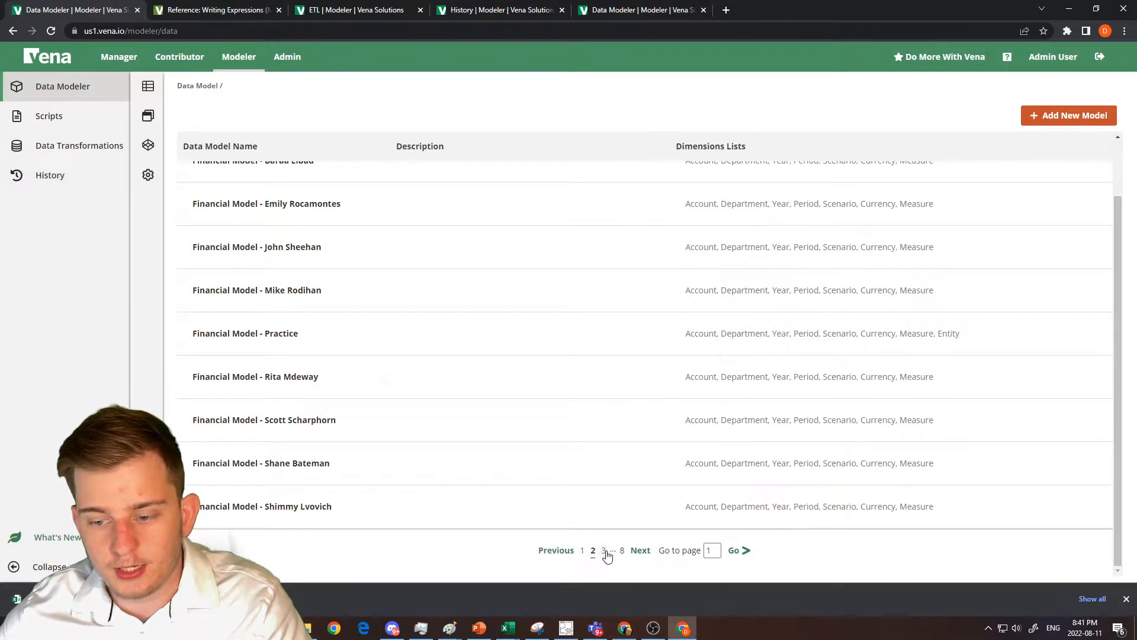
click(604, 551)
click(242, 294)
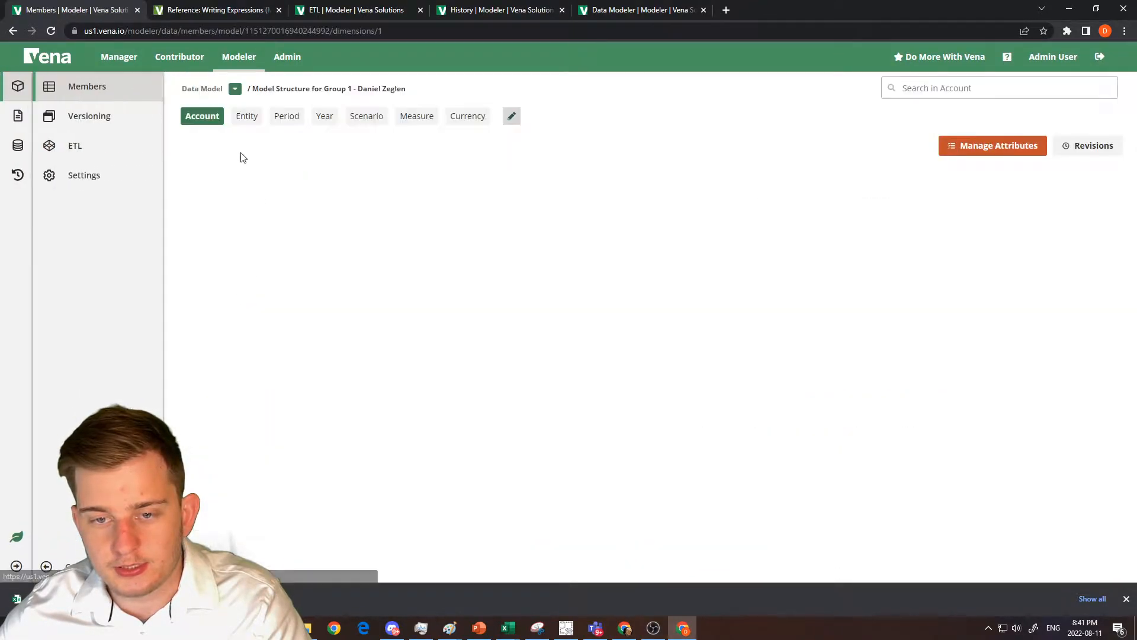
Preview the intersections of the Balance Sheet account member and close the preview.
right_click(303, 305)
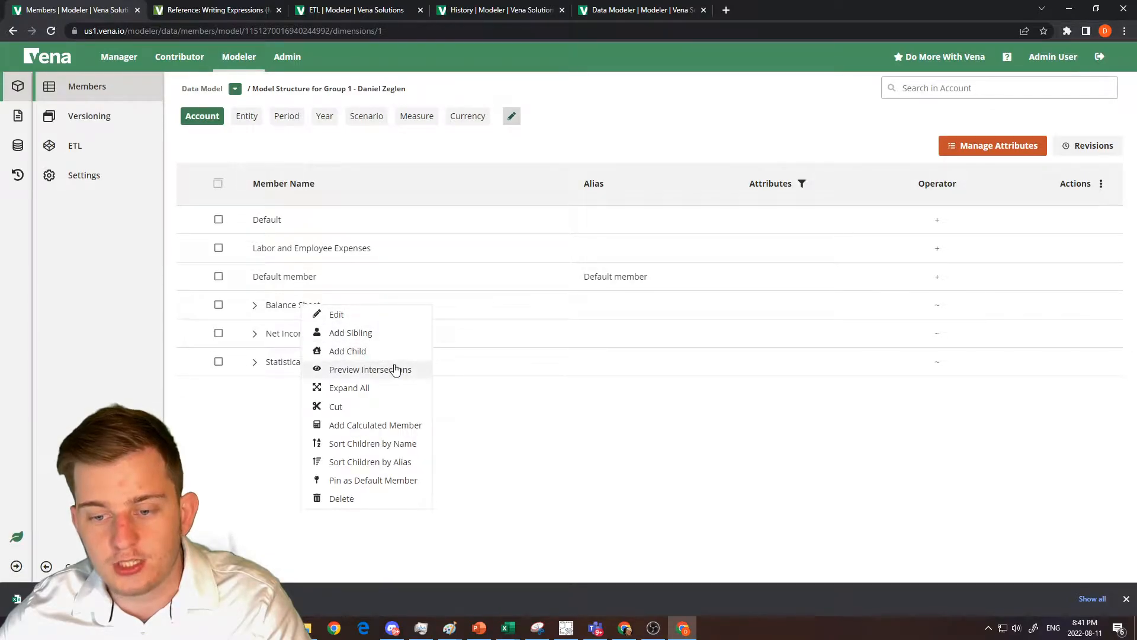
click(395, 369)
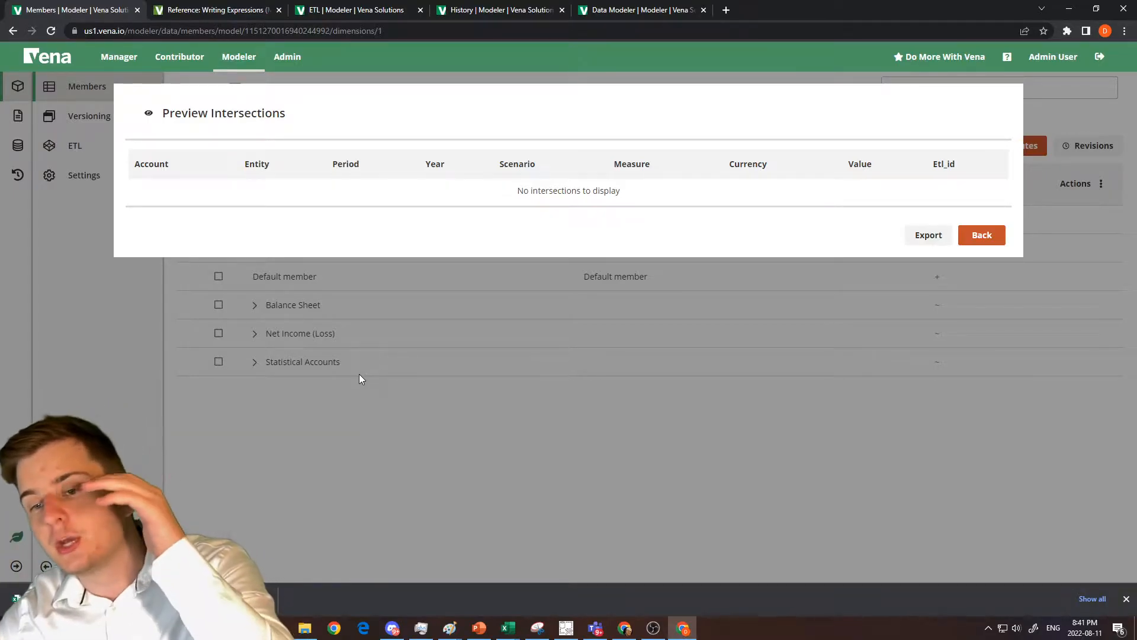
click(965, 240)
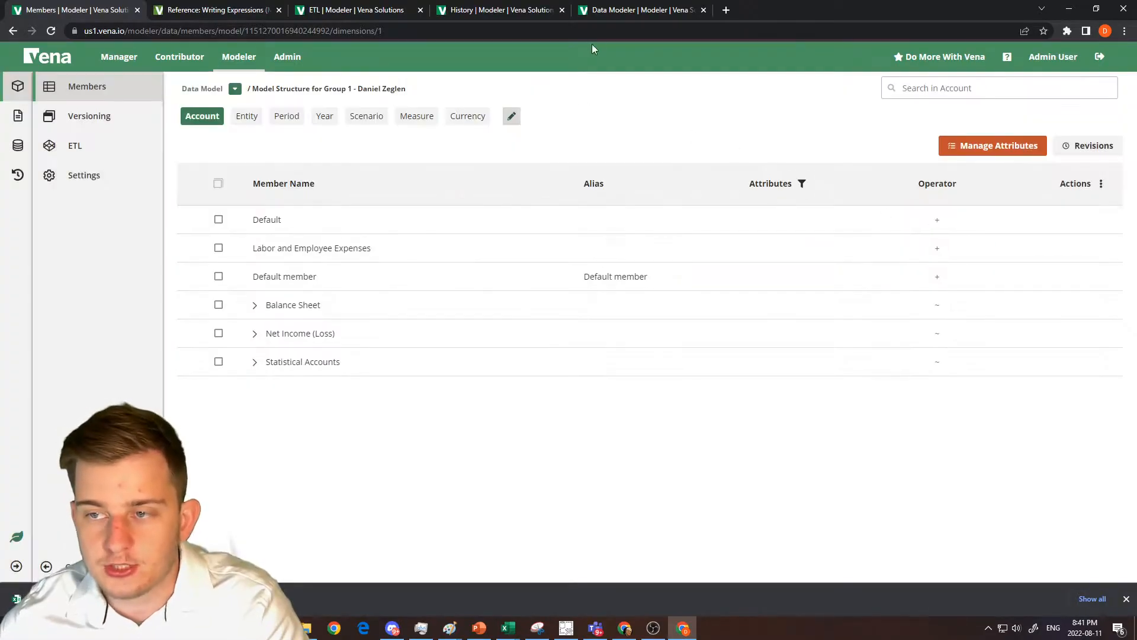
Run the Import Values Direct template on the exported INTERSECTIONS CSV file and acknowledge the scheduling notice.
click(610, 13)
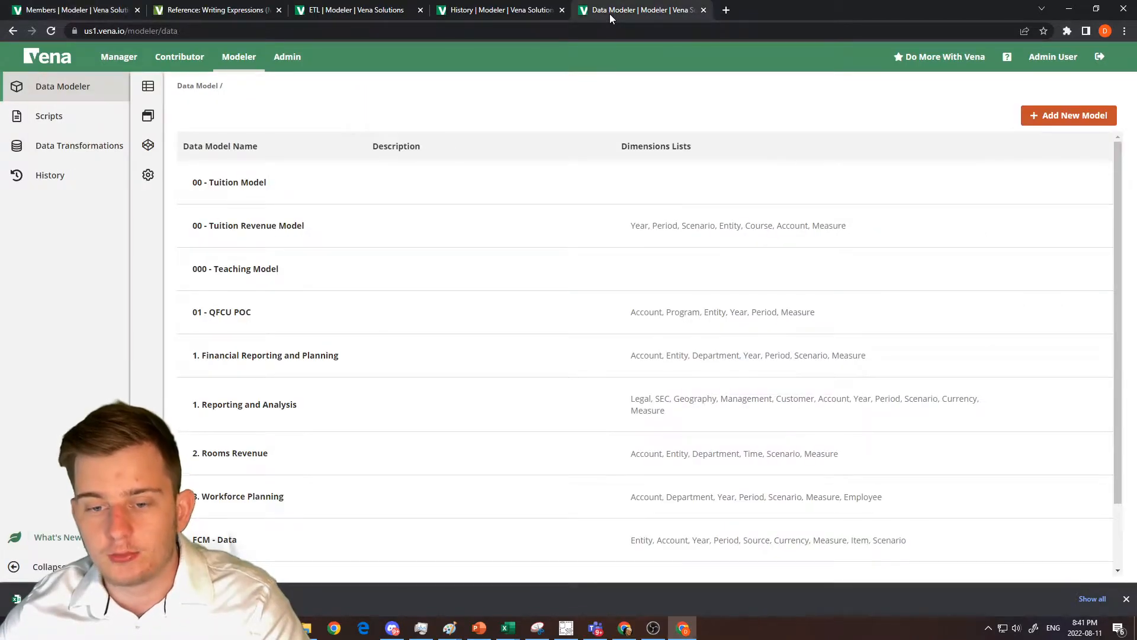
click(264, 9)
click(437, 13)
click(355, 10)
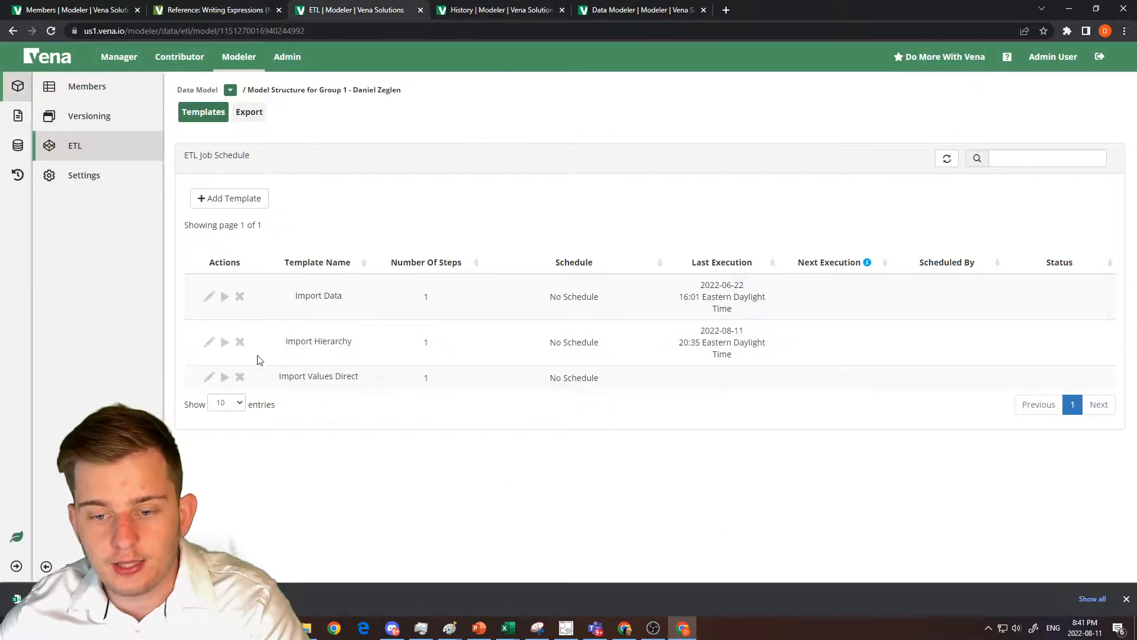
click(225, 378)
click(692, 193)
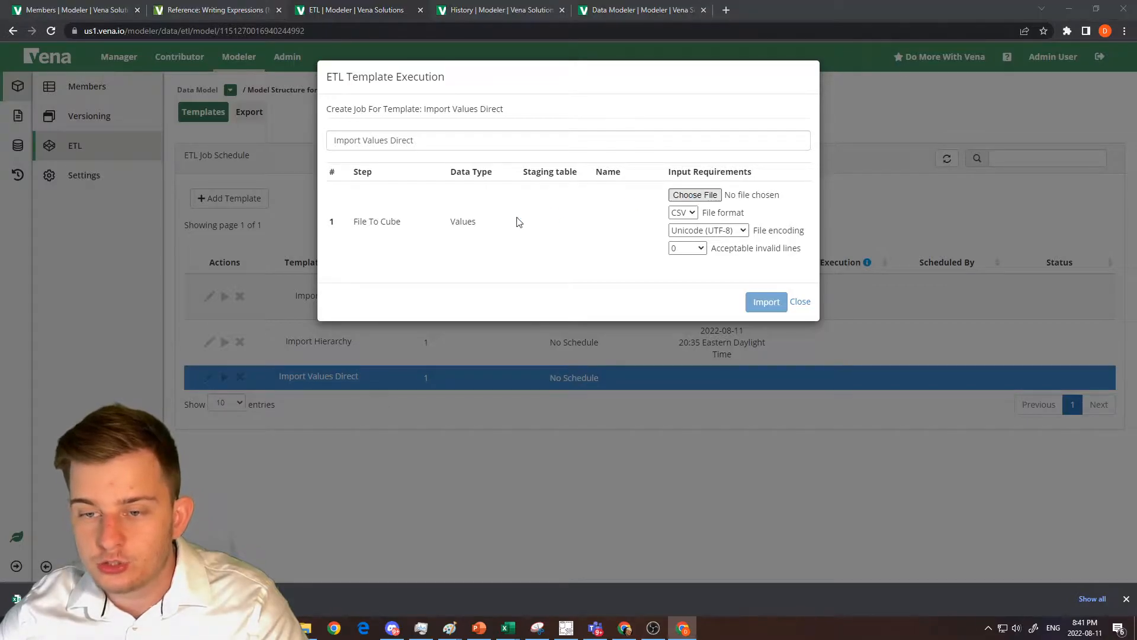
double_click(268, 103)
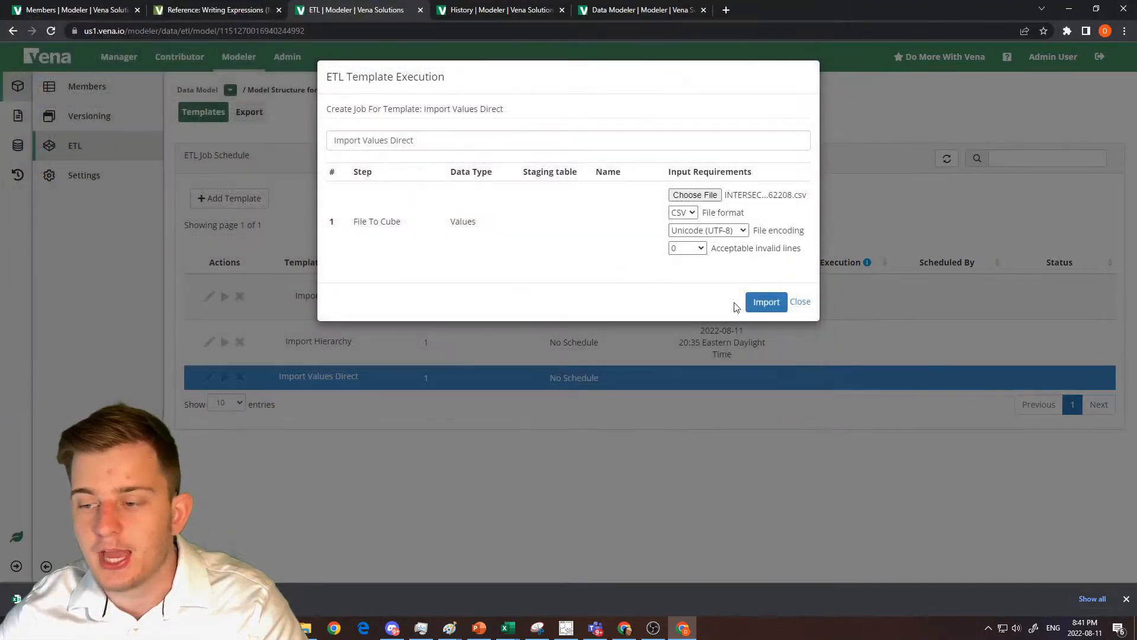
click(750, 302)
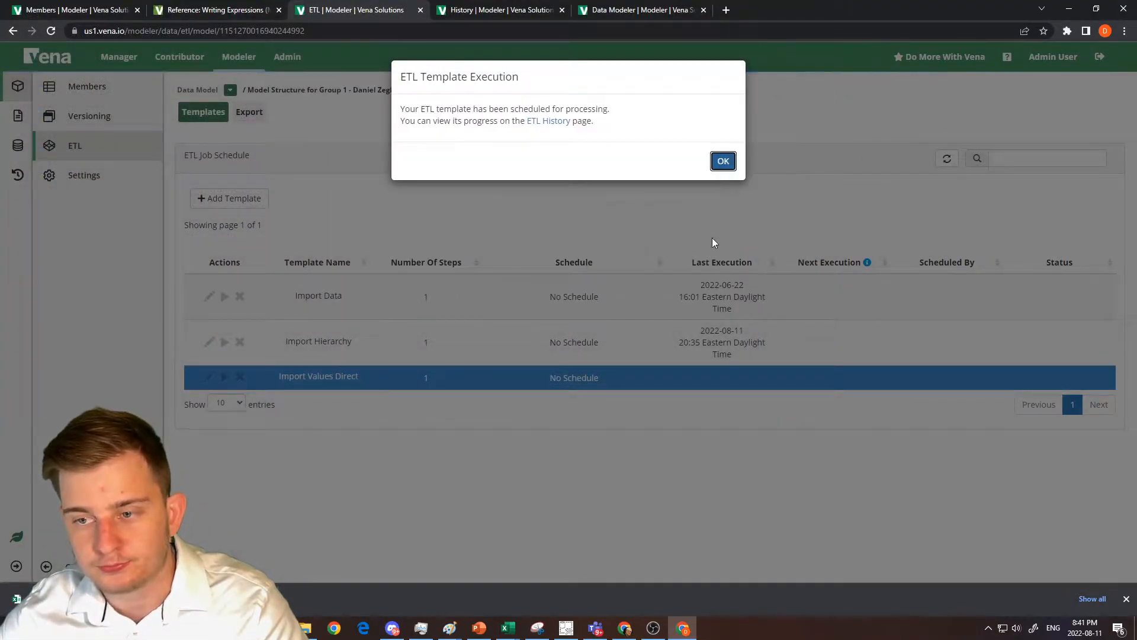
click(722, 161)
Refresh the ETL job history, open the newest Import Values Direct job's details, and expand its full error message.
key(ctrl+Tab)
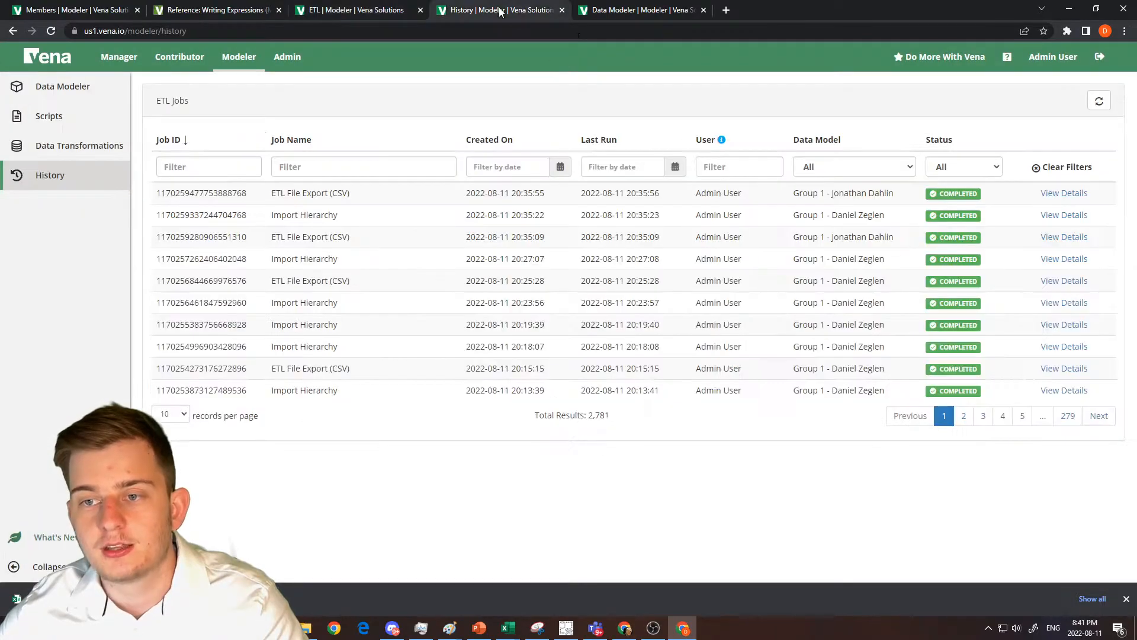
click(1099, 100)
click(1050, 193)
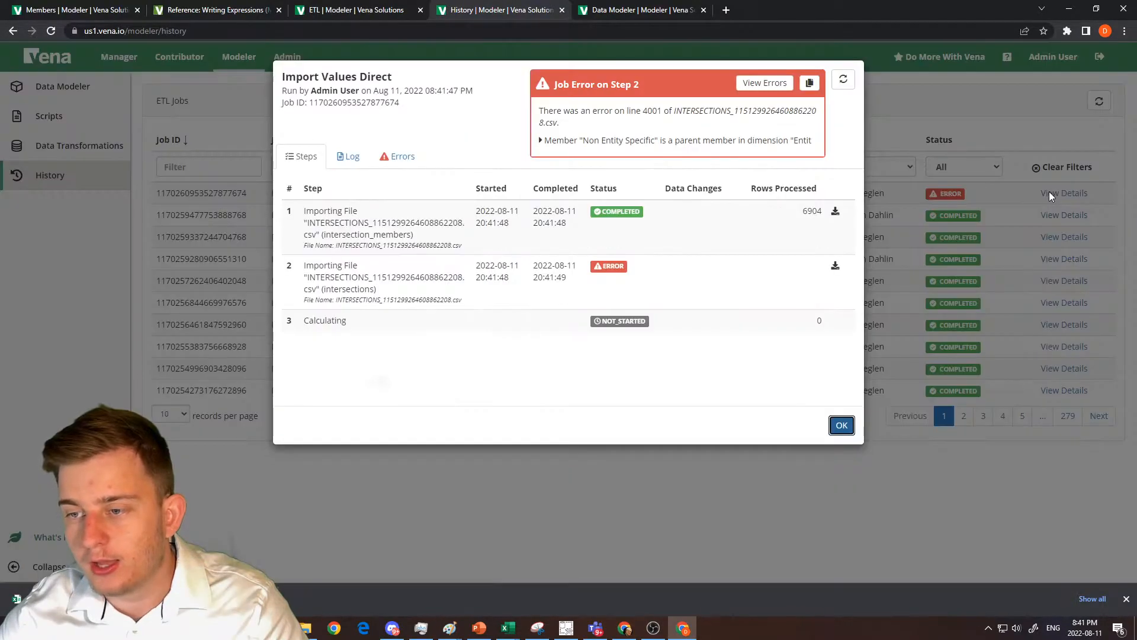
click(541, 142)
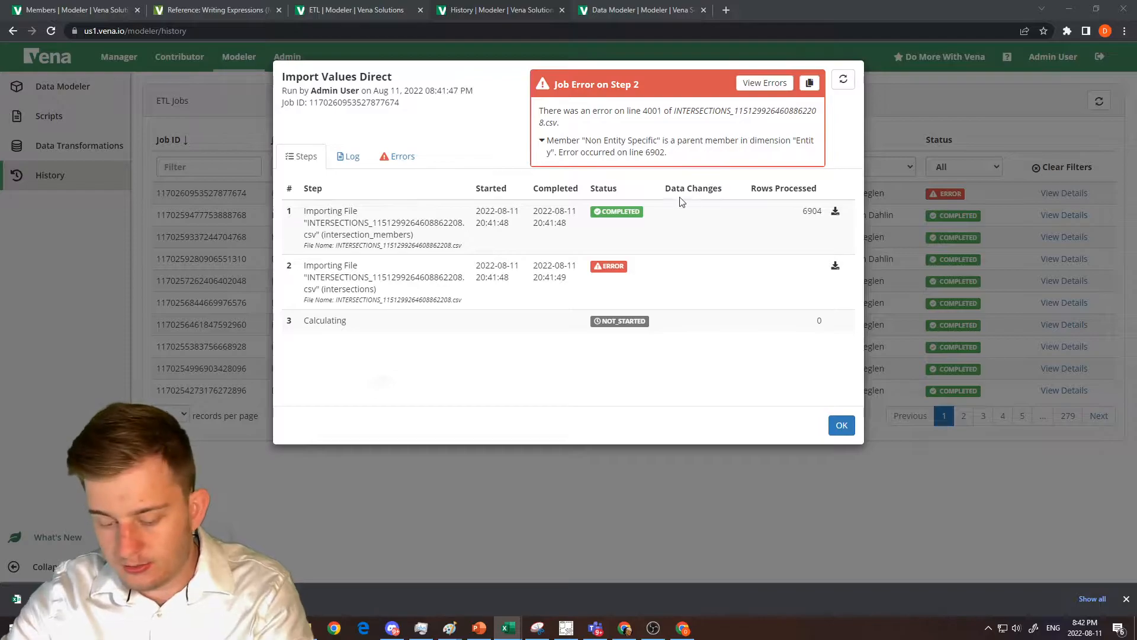
Switch to the exported intersections CSV in Excel, select the _dim2_member header, and ungroup the worksheets.
drag(1136, 142, 652, 0)
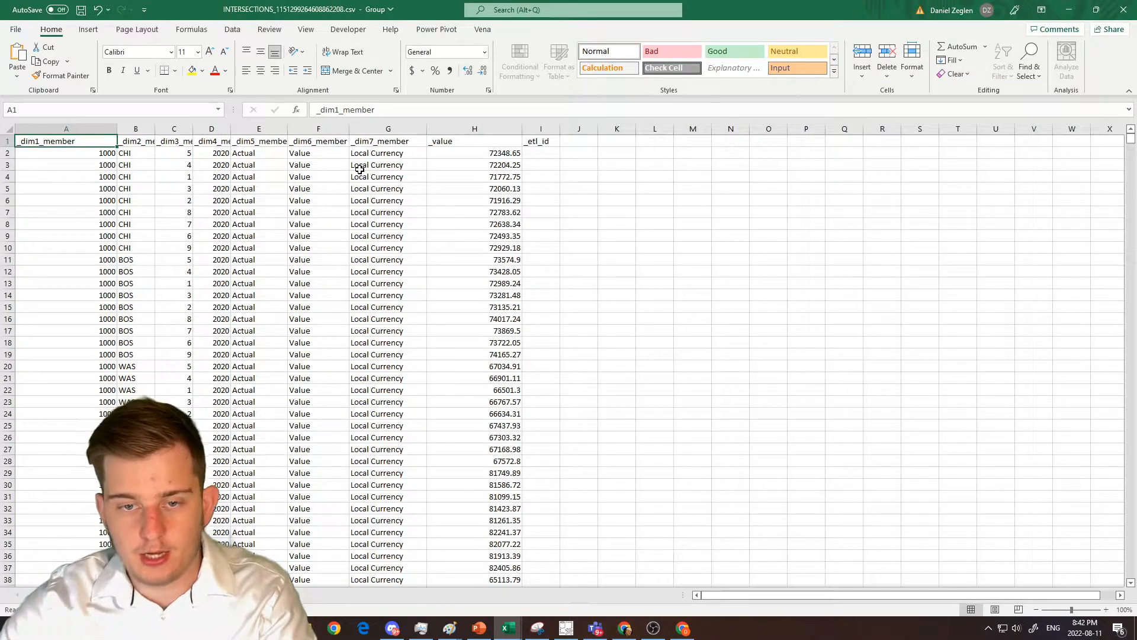
click(318, 153)
click(212, 140)
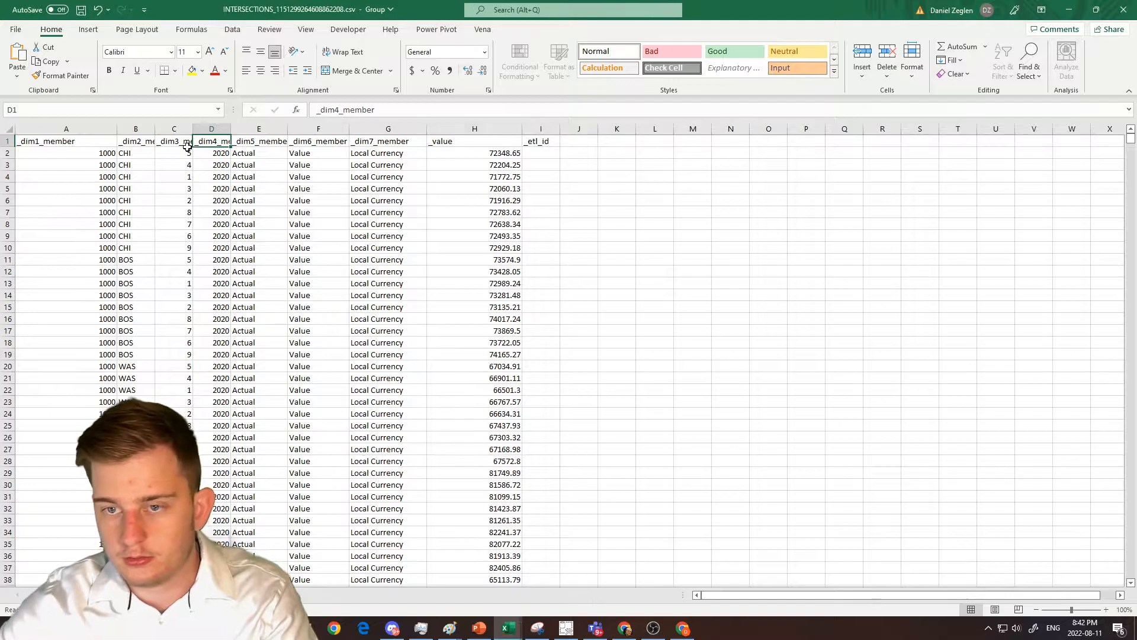
key(Left)
key(Left)
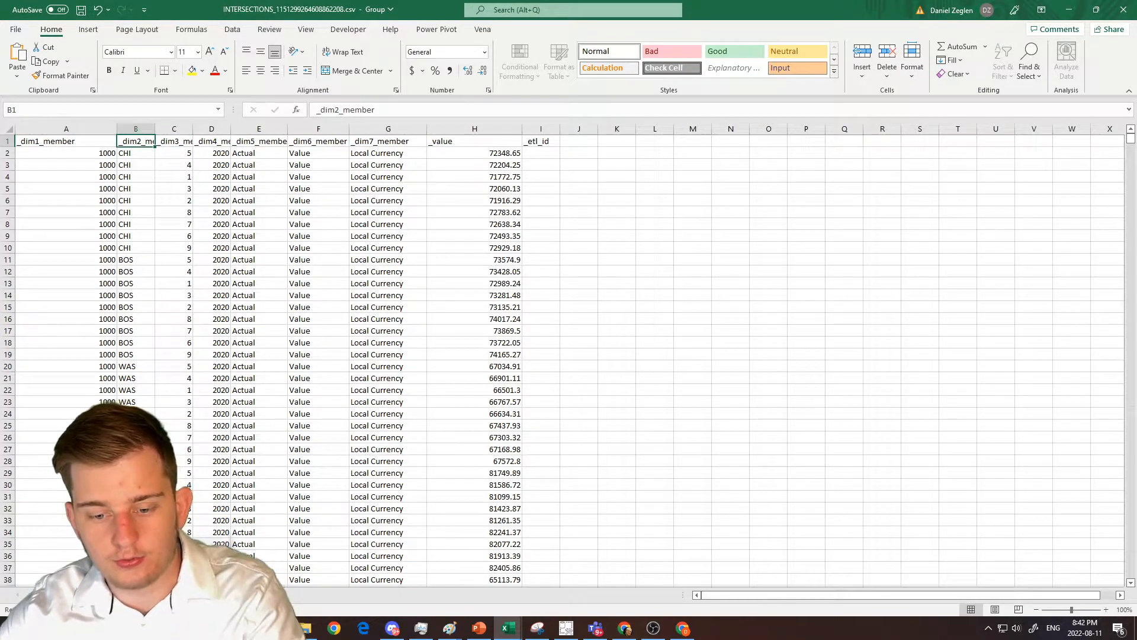
click(179, 595)
click(178, 584)
click(102, 595)
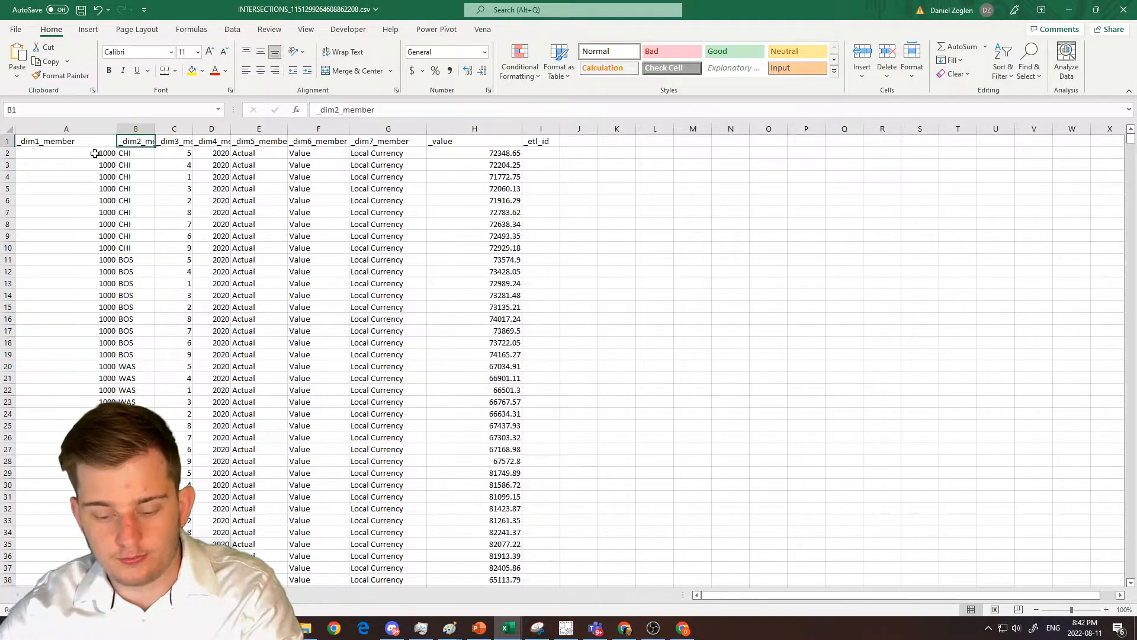
Add filters to the header row, filter _dim2_member to Non Entity Specific only, and select the matching entity cells.
key(ctrl+shift+l)
click(149, 141)
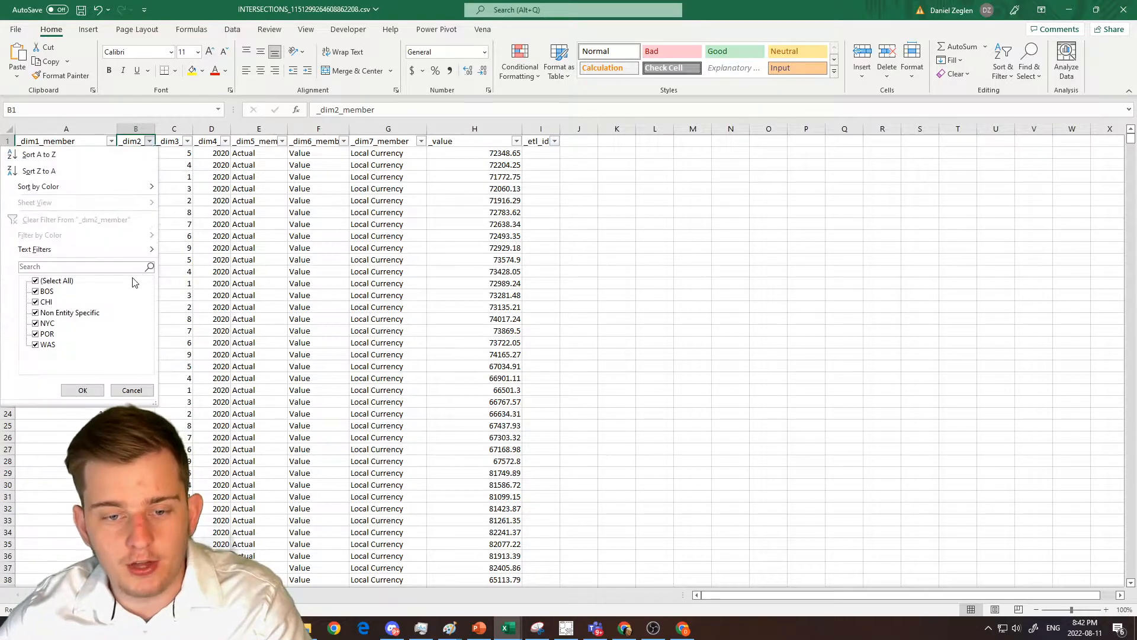
click(63, 282)
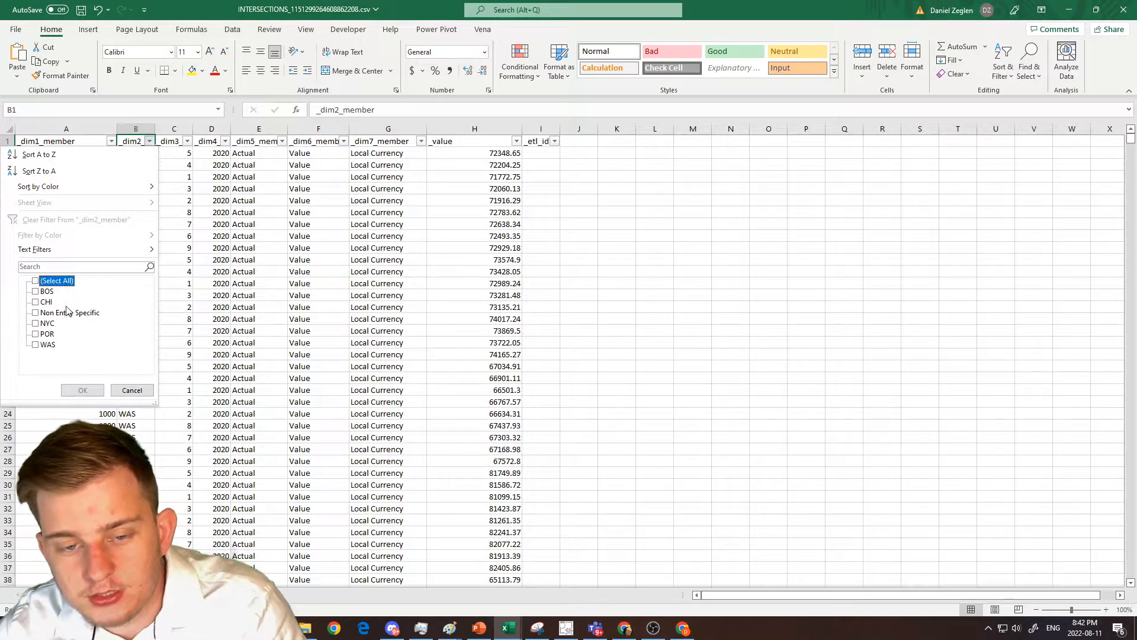
click(68, 312)
click(96, 389)
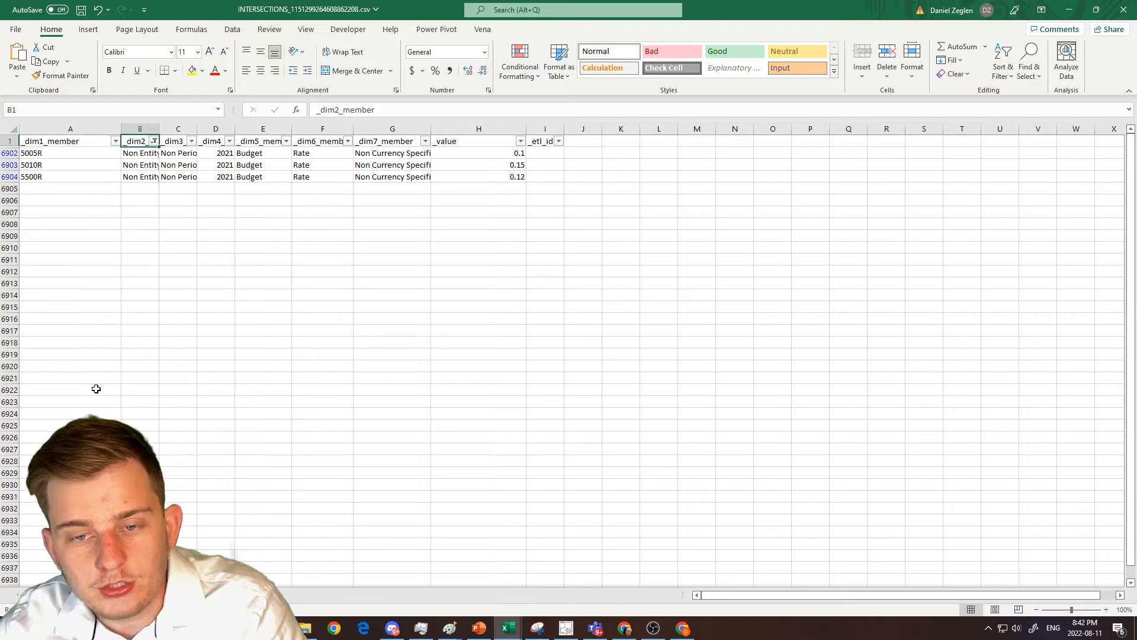
drag(148, 155, 145, 178)
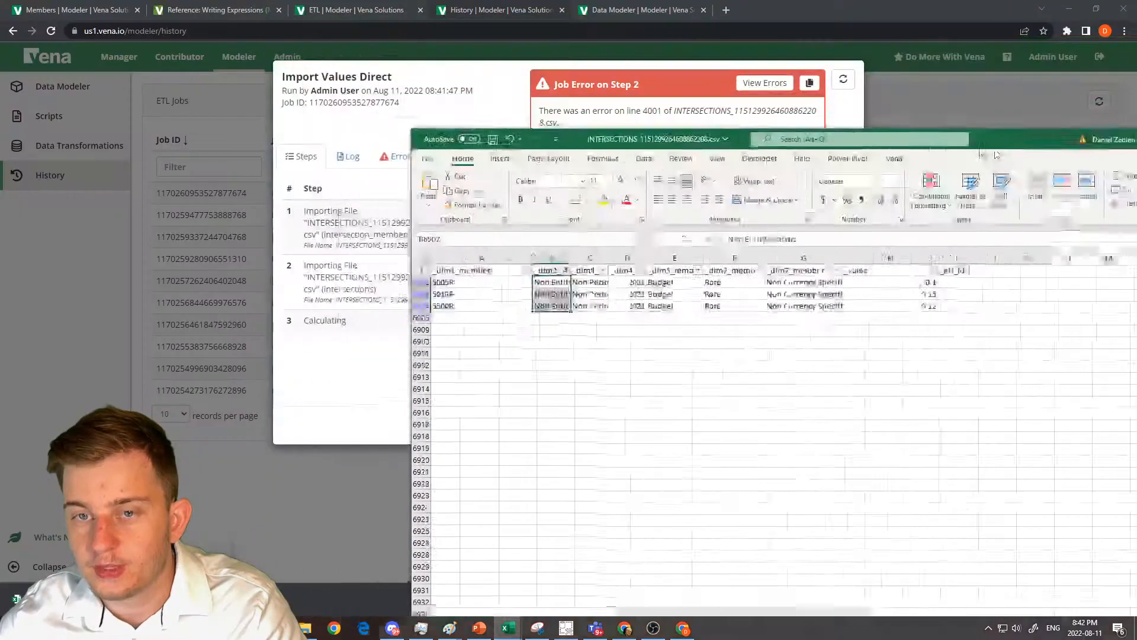
Back in Vena, expand Non Entity Specific in the Entity dimension to examine its children, and reread the import job's error message.
click(633, 7)
click(81, 6)
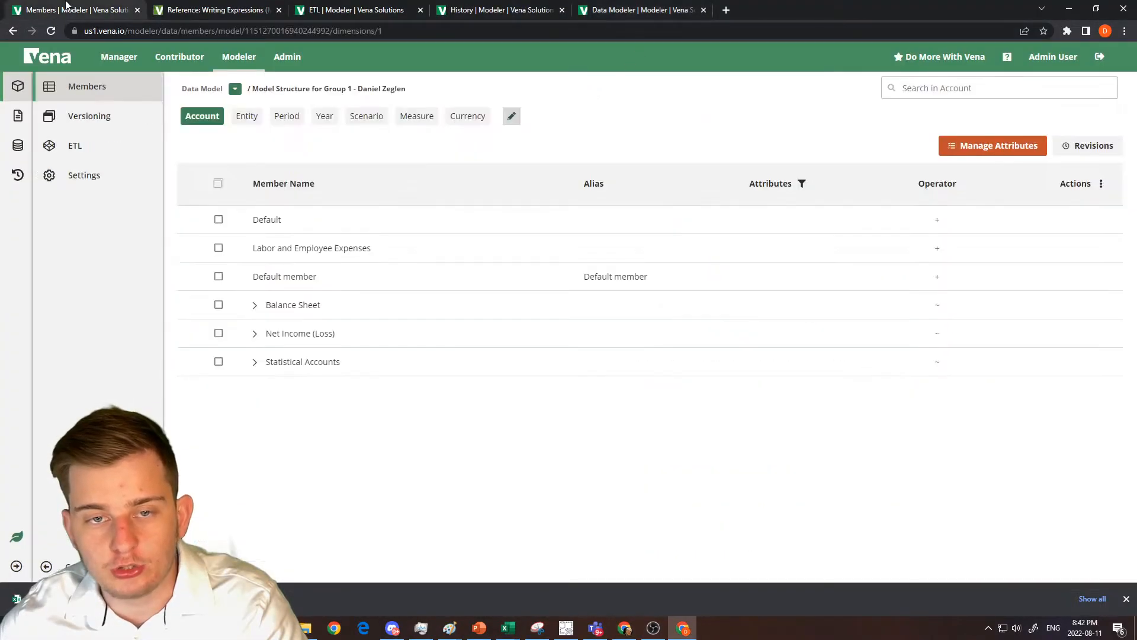
click(247, 117)
click(255, 250)
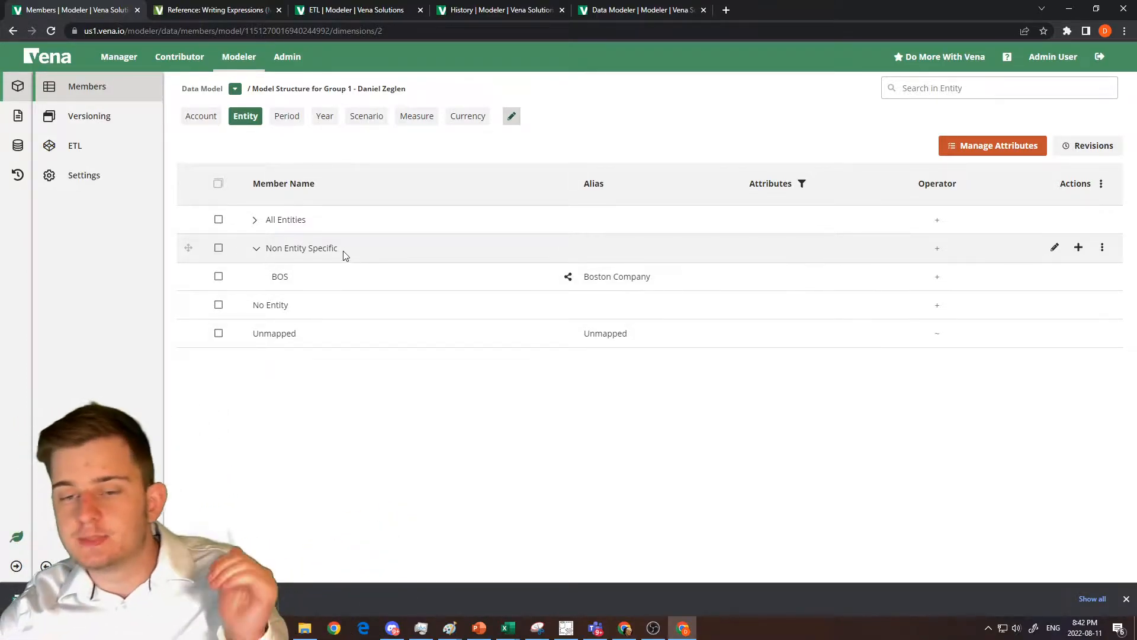
drag(348, 254, 264, 266)
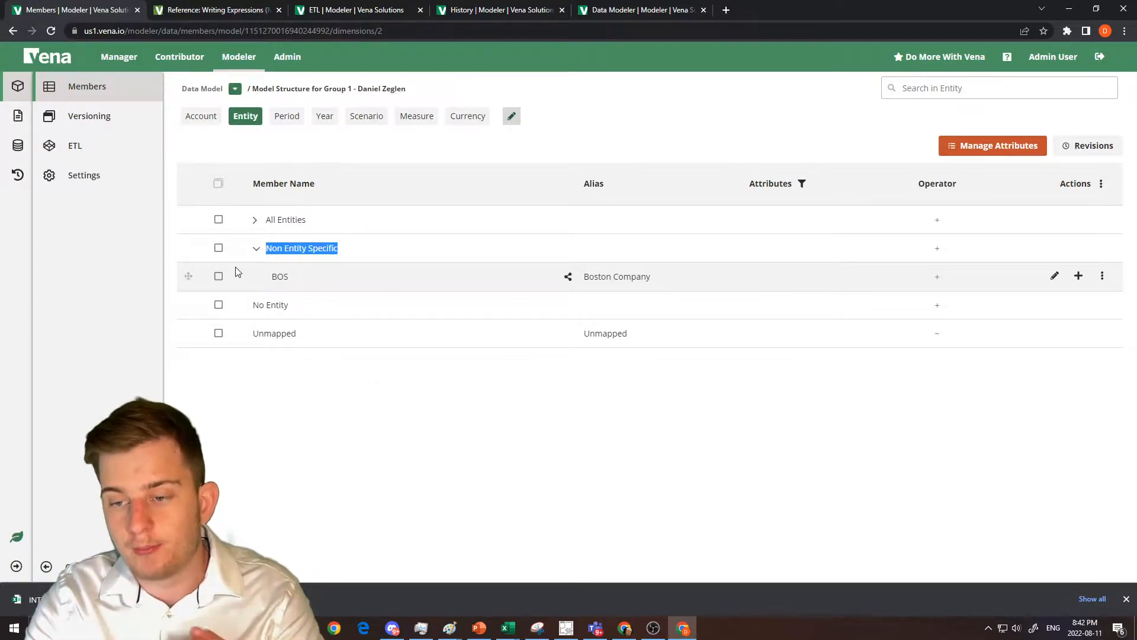
click(498, 9)
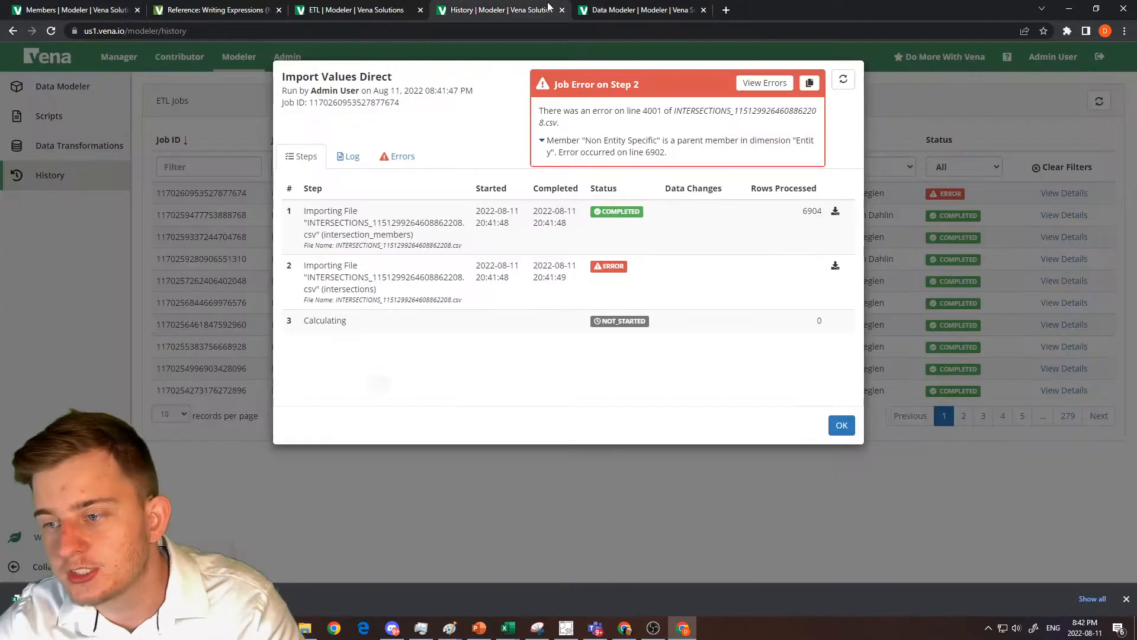
drag(568, 144, 764, 157)
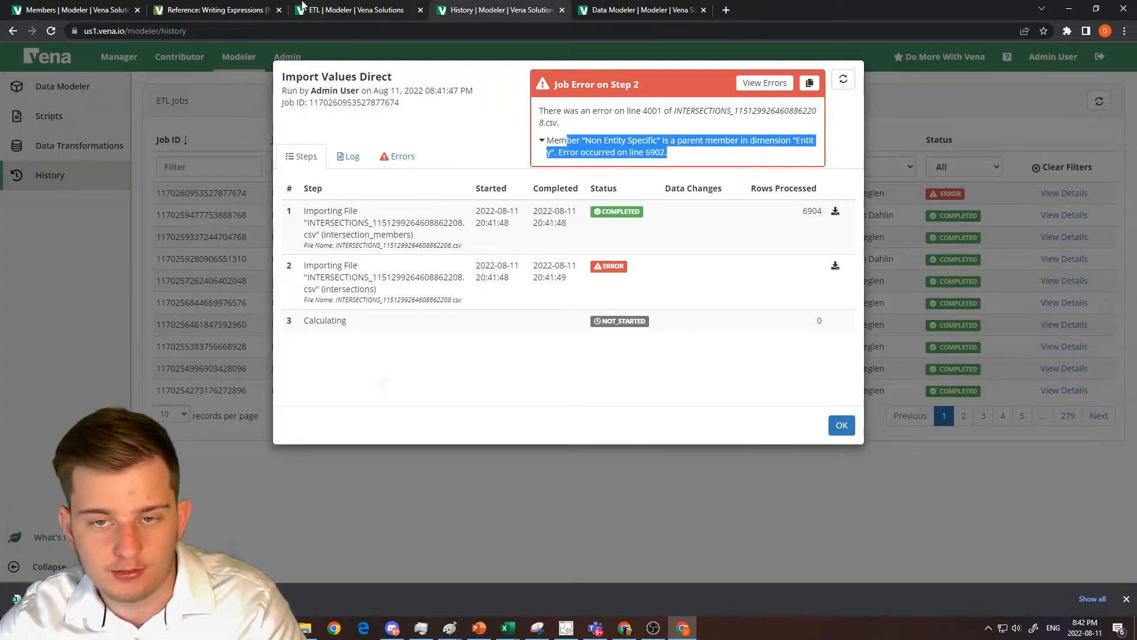
Return to the Entity dimension's members and move BOS out of Non Entity Specific to the top level, directly above it.
click(331, 7)
click(259, 6)
click(128, 9)
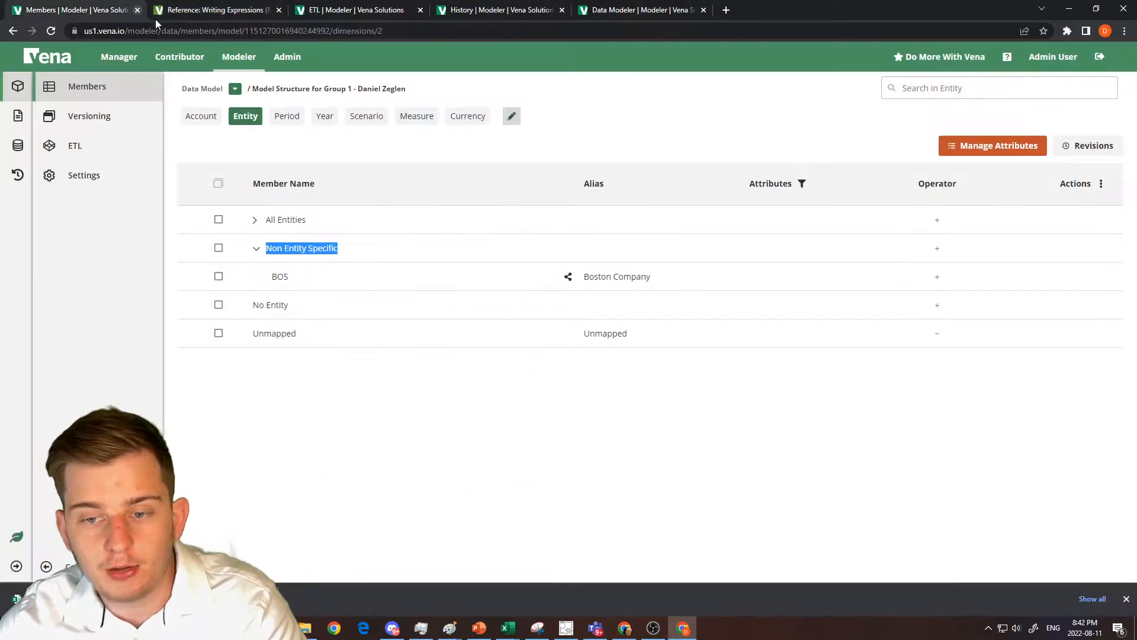
click(265, 275)
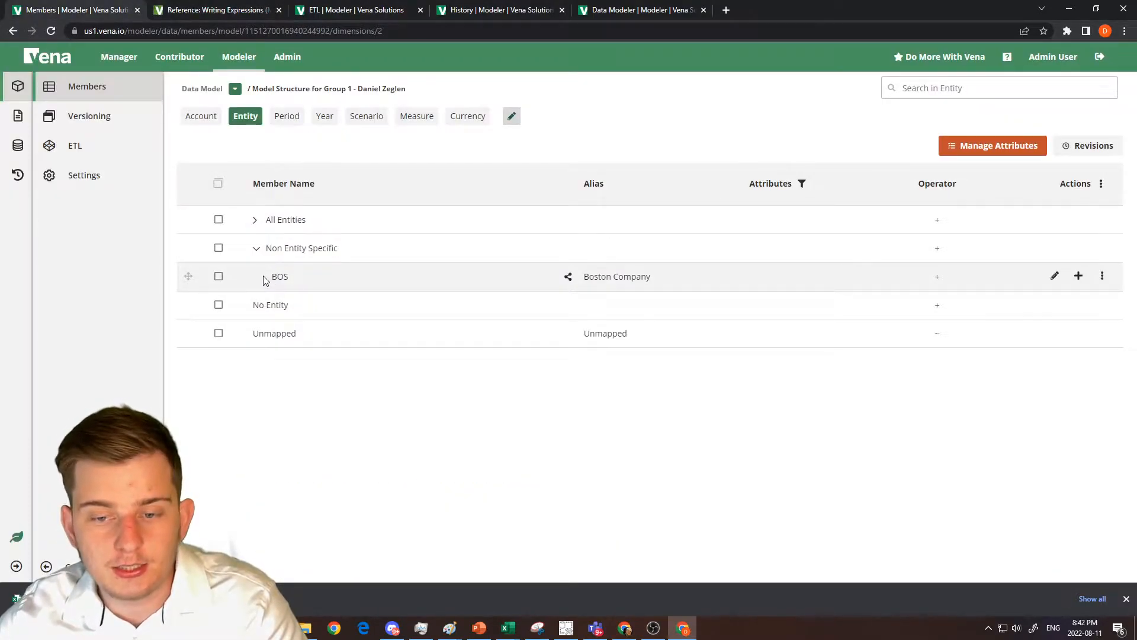
drag(273, 250, 249, 271)
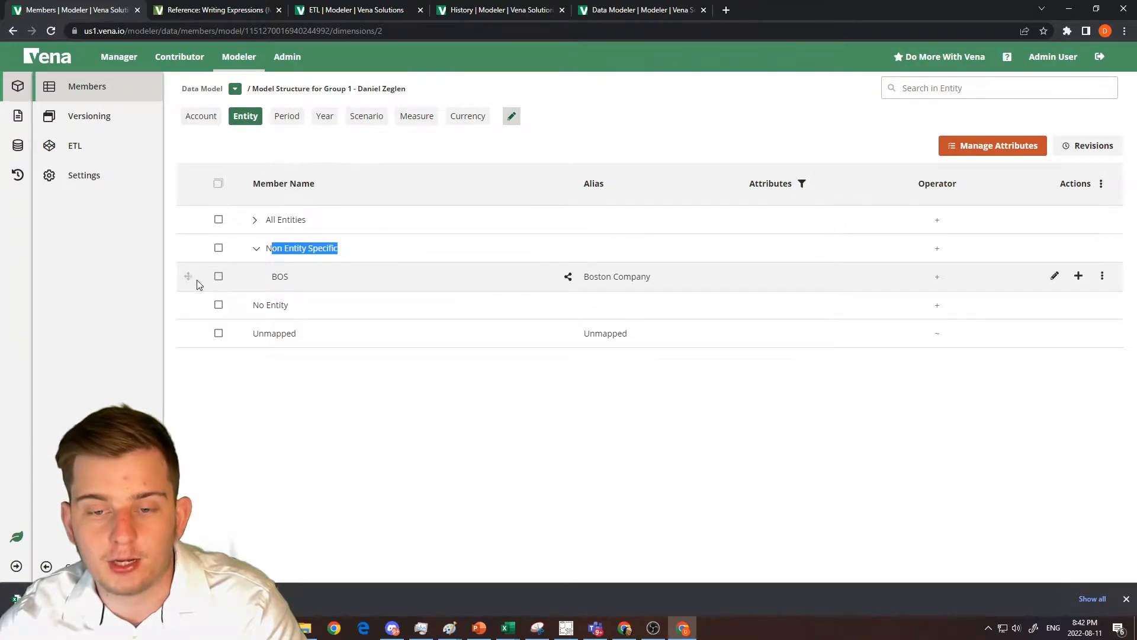
drag(189, 277, 293, 237)
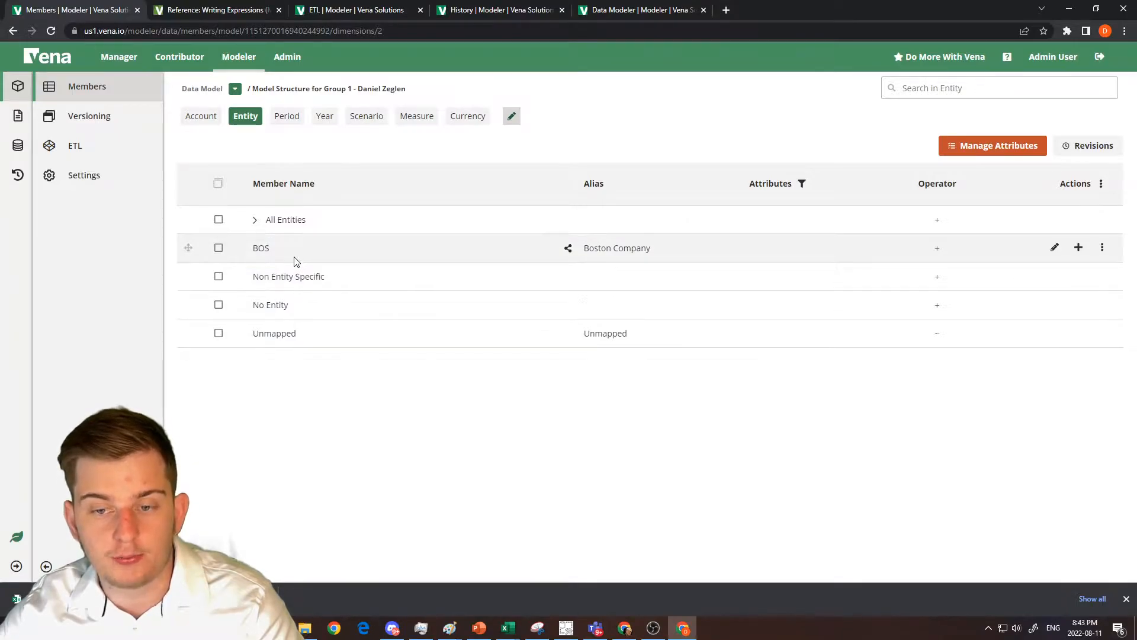
Delete the top-level BOS member from the Entity dimension and check the Non Entity Specific member.
right_click(272, 253)
click(296, 389)
click(656, 372)
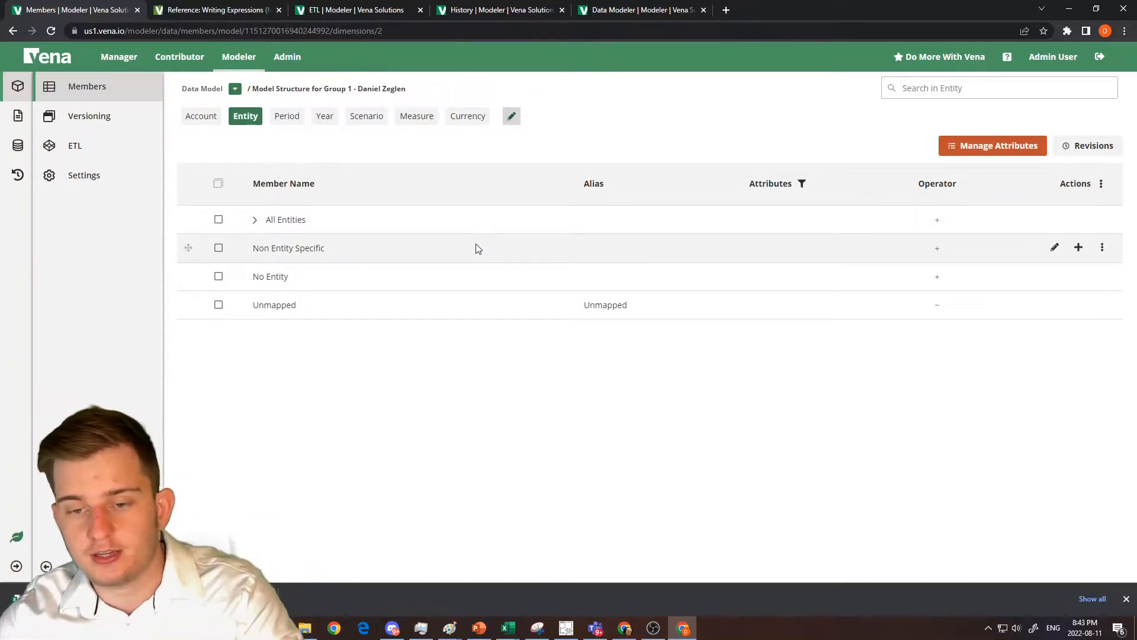
drag(365, 254, 134, 260)
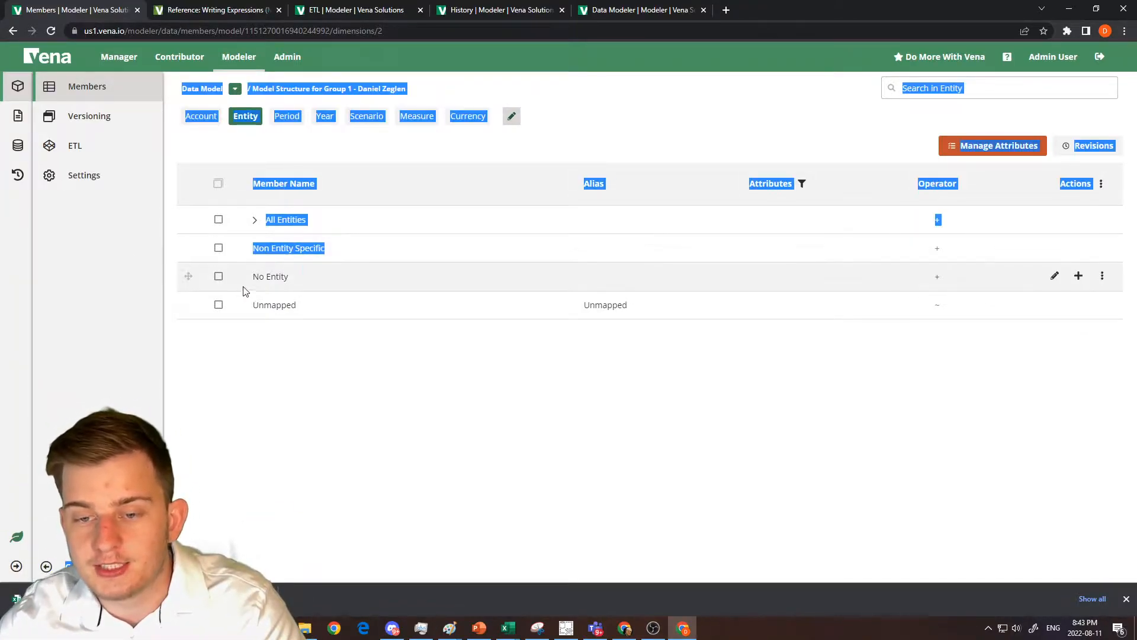
click(301, 250)
Run the Import Values Direct ETL template again with the file INTERSECTIONS_1151299264608862208.csv.
click(362, 10)
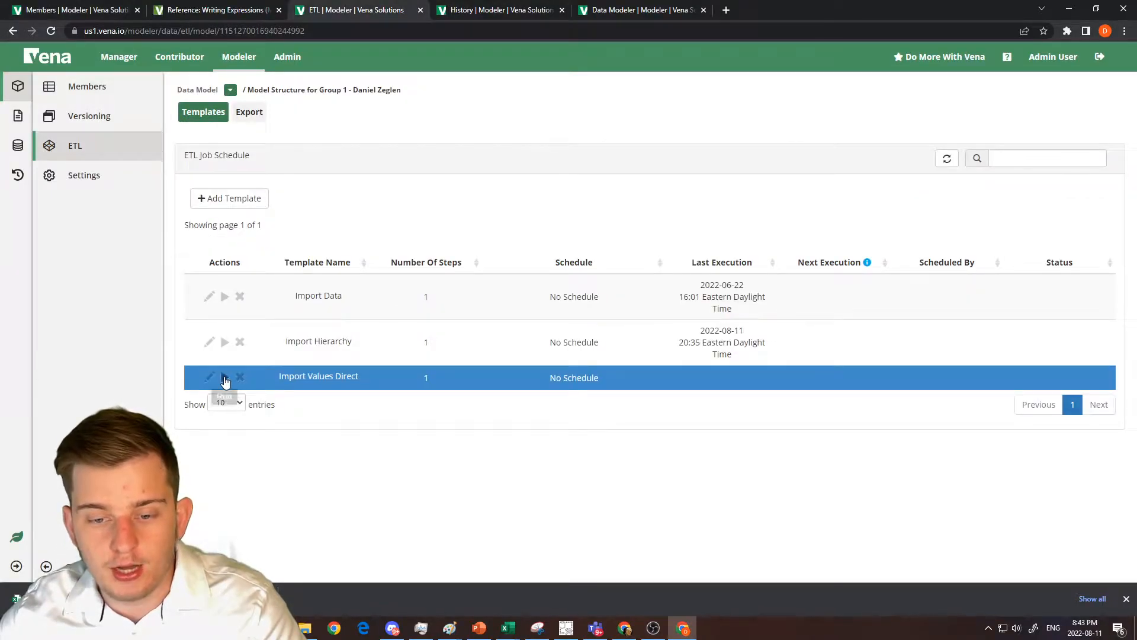
click(223, 378)
click(682, 196)
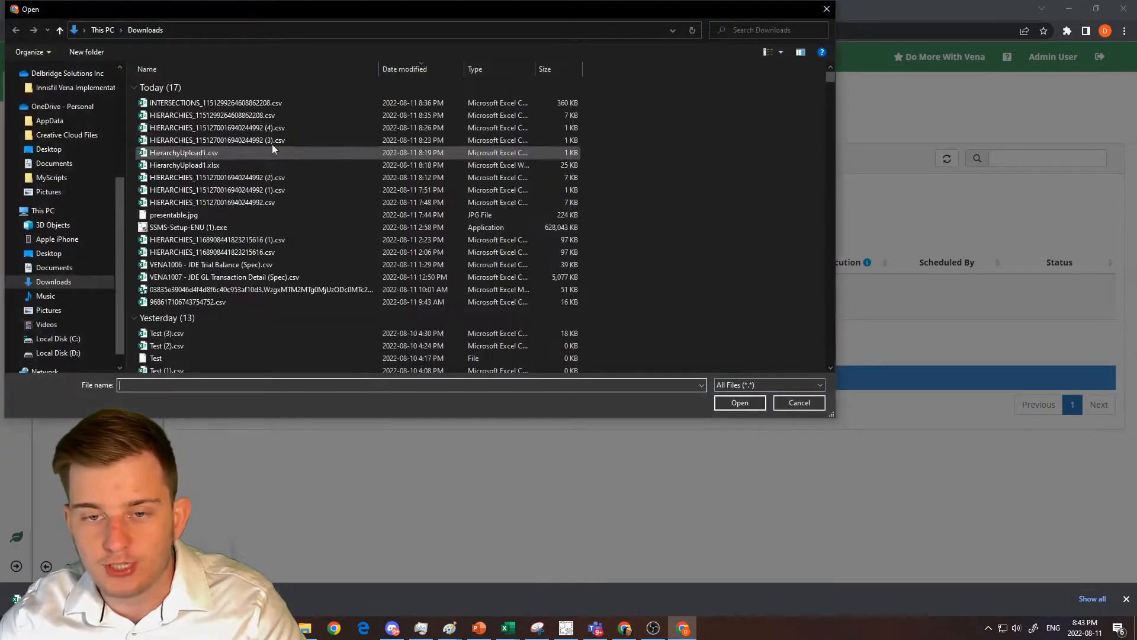
double_click(221, 105)
click(750, 300)
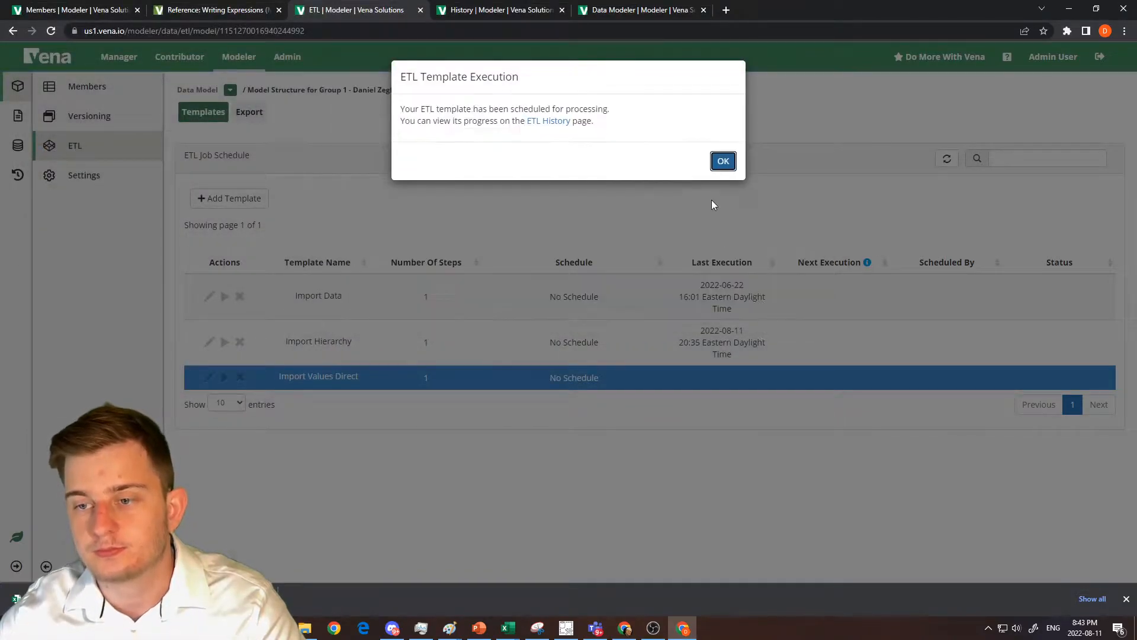
click(723, 161)
Refresh the ETL job history and examine the newest Import Values Direct job's steps and data changes.
click(519, 7)
click(848, 423)
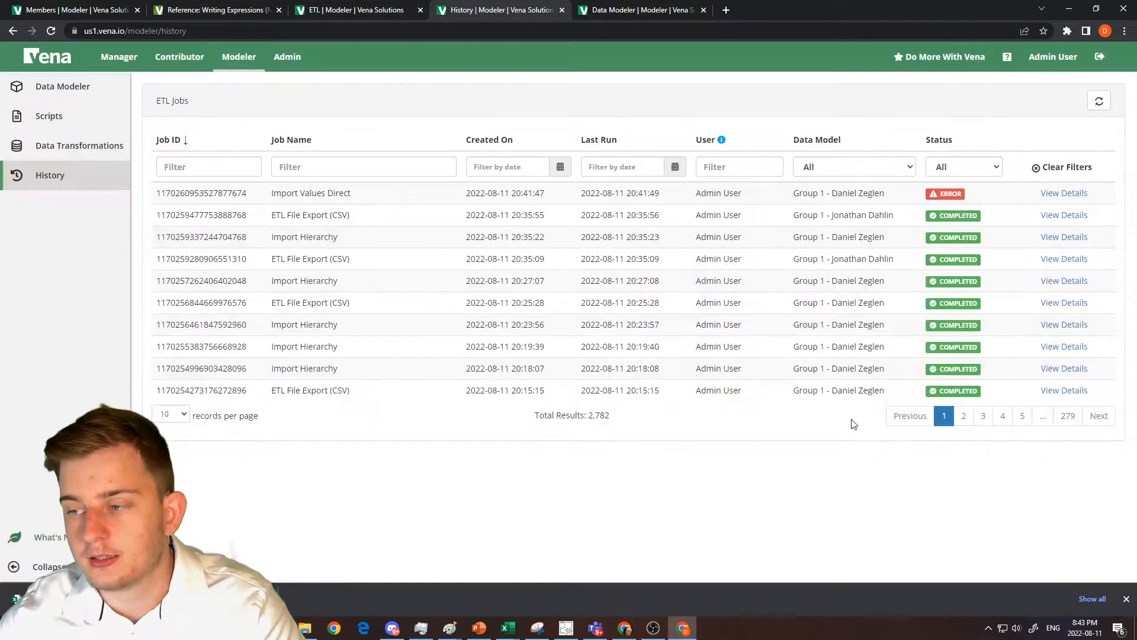
click(1099, 101)
click(1065, 194)
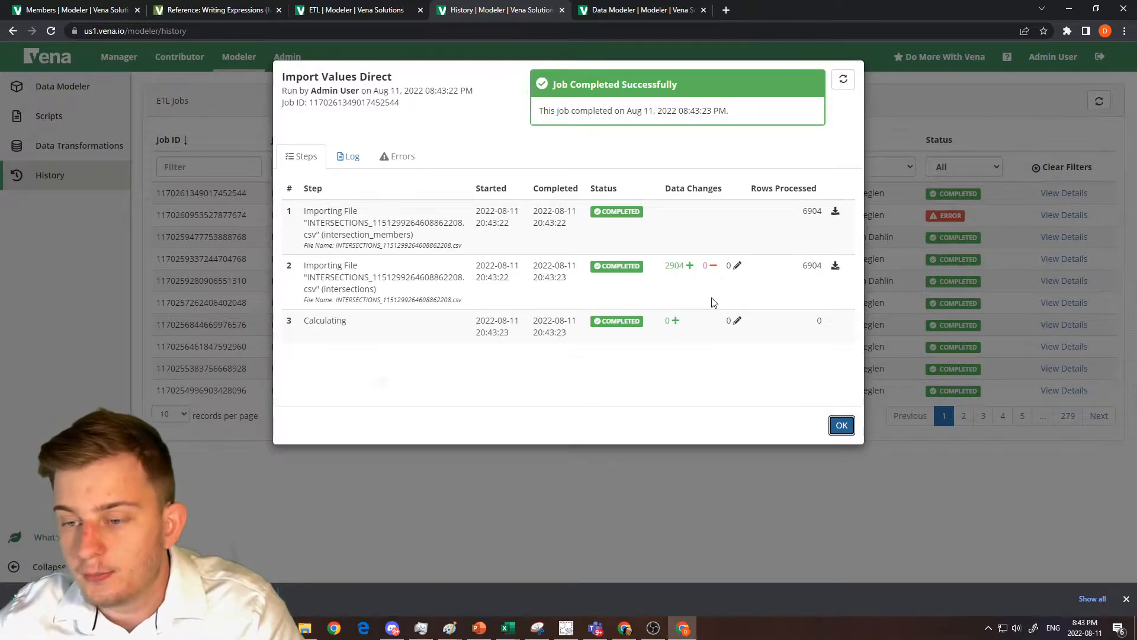
drag(305, 287, 578, 280)
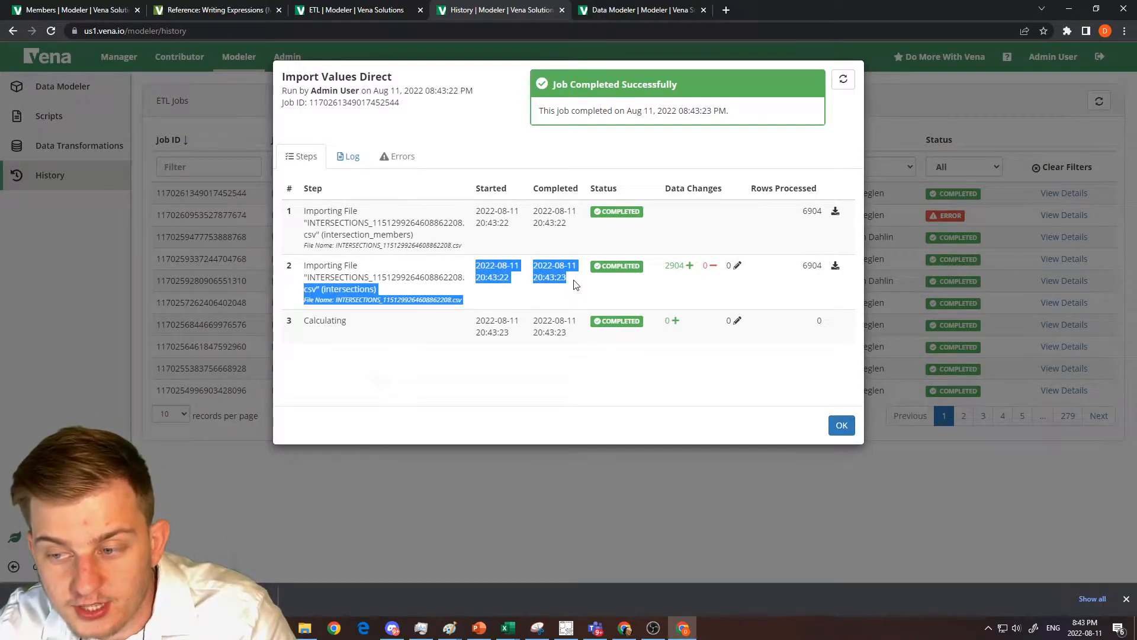
click(669, 268)
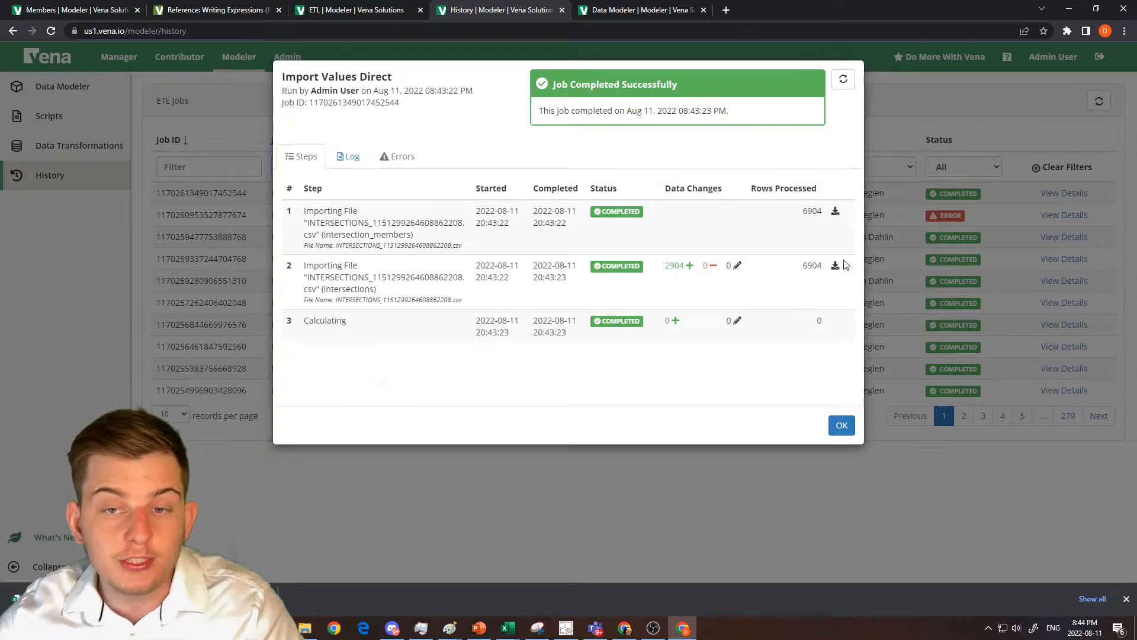
click(850, 420)
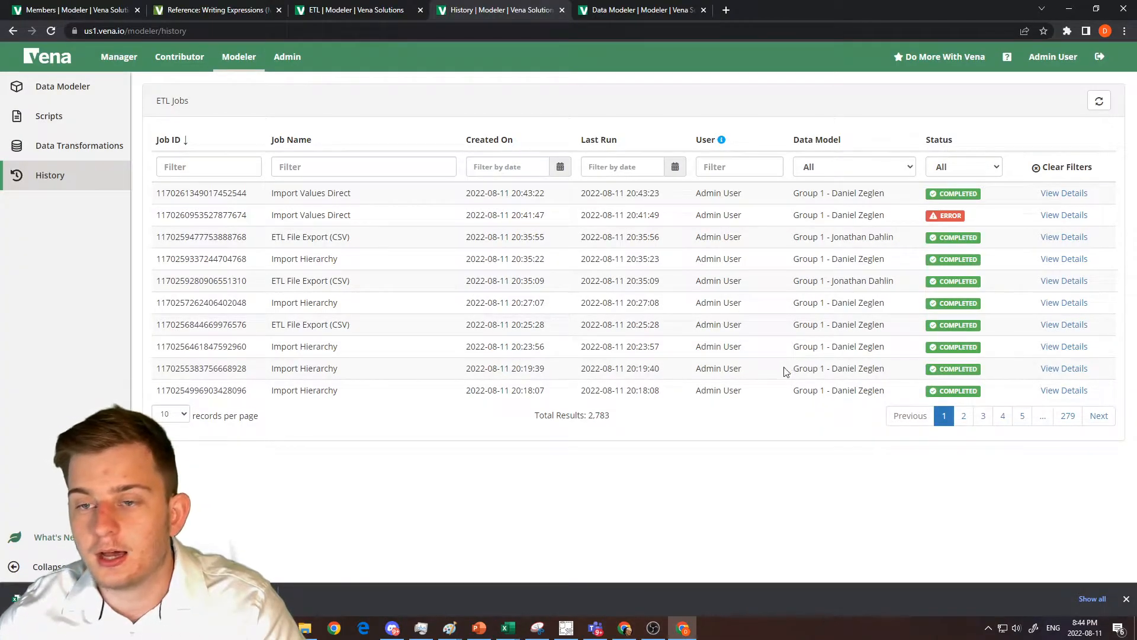
Preview the intersections of the Balance Sheet member in the Account dimension and look through the imported values.
click(124, 6)
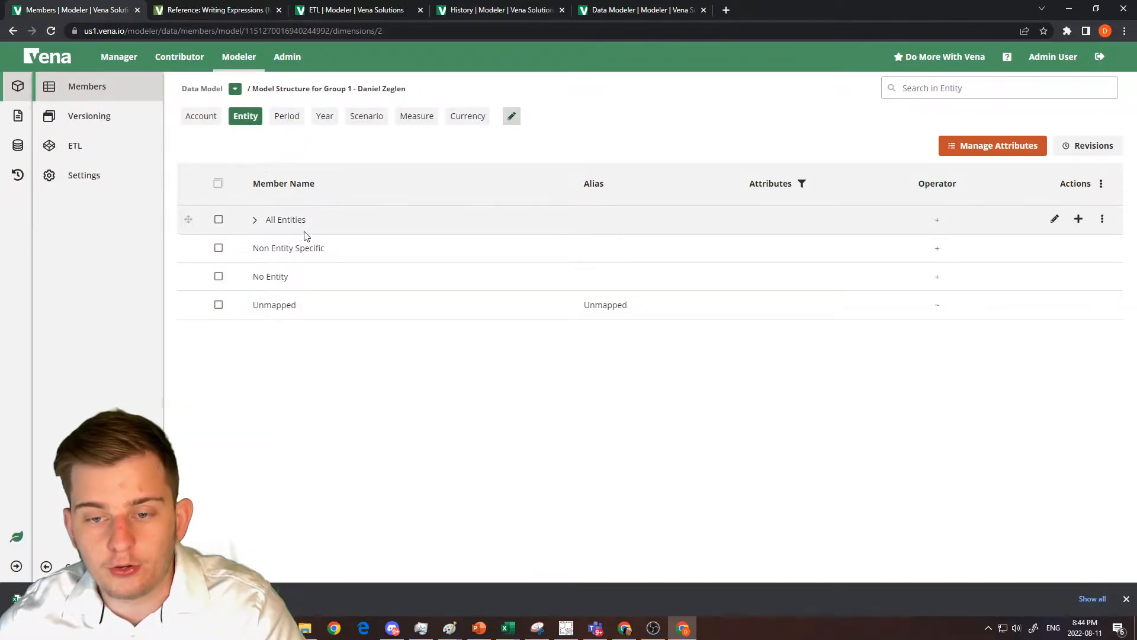
click(205, 115)
right_click(308, 309)
click(384, 371)
scroll(605, 234, down, 3)
scroll(605, 234, up, 3)
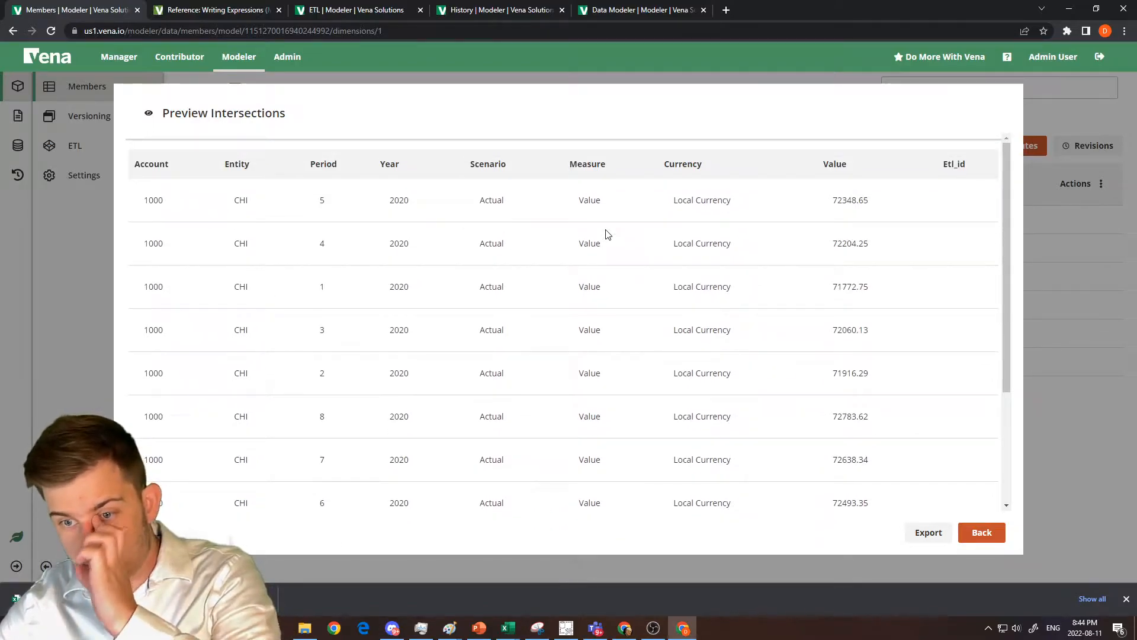
scroll(603, 237, down, 3)
scroll(609, 241, up, 3)
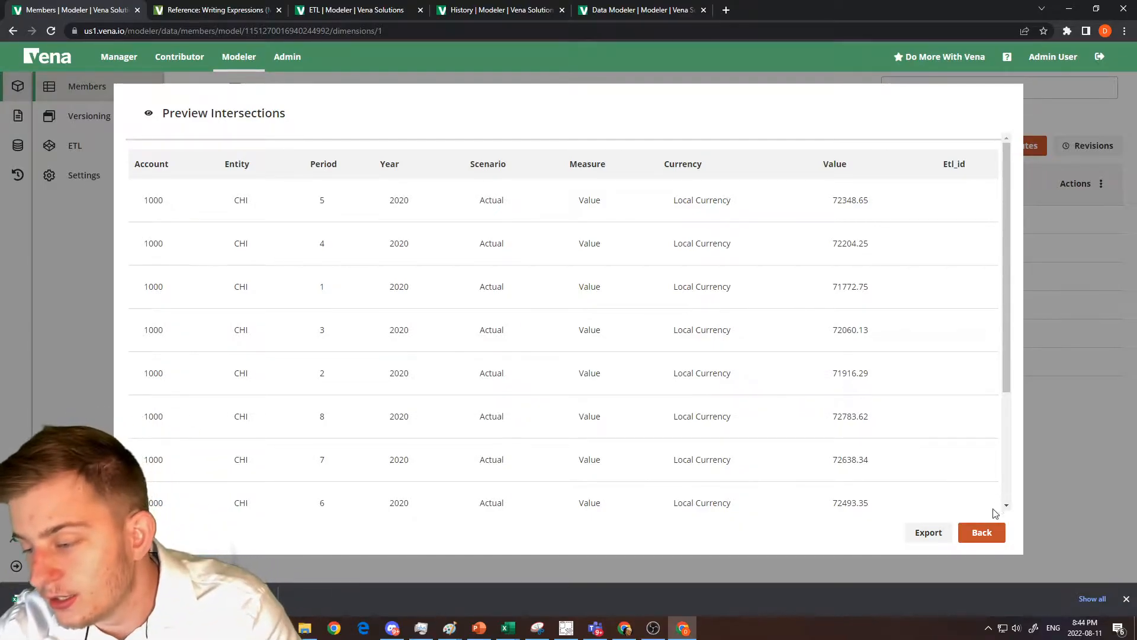
click(984, 532)
In the Scenario dimension, expand All Scenarios and delete the Actual member.
click(377, 122)
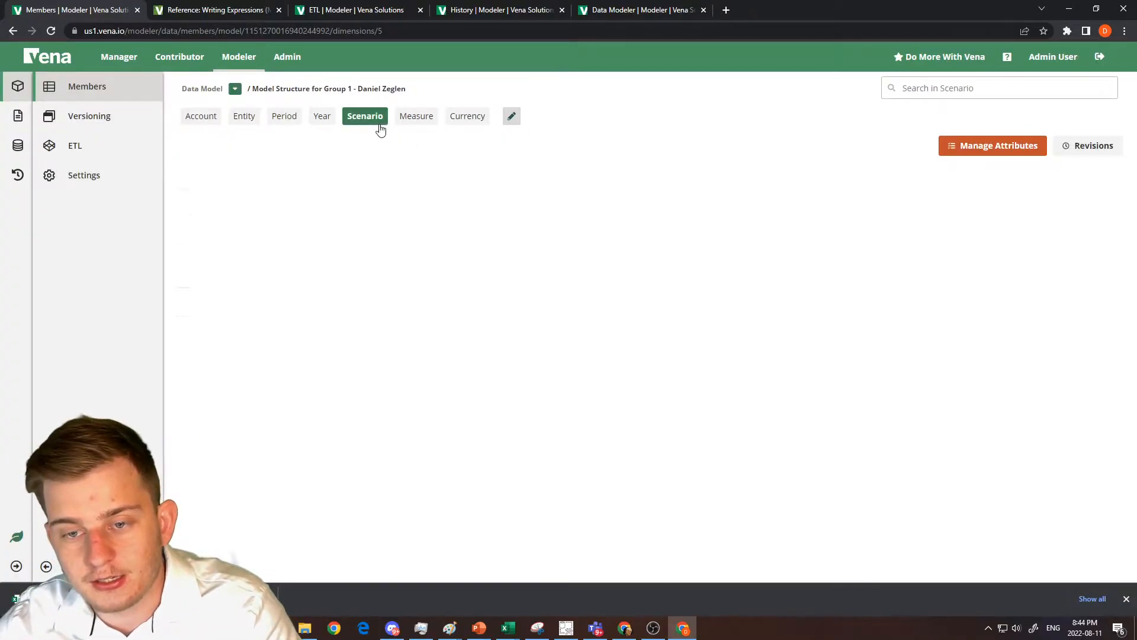
click(255, 221)
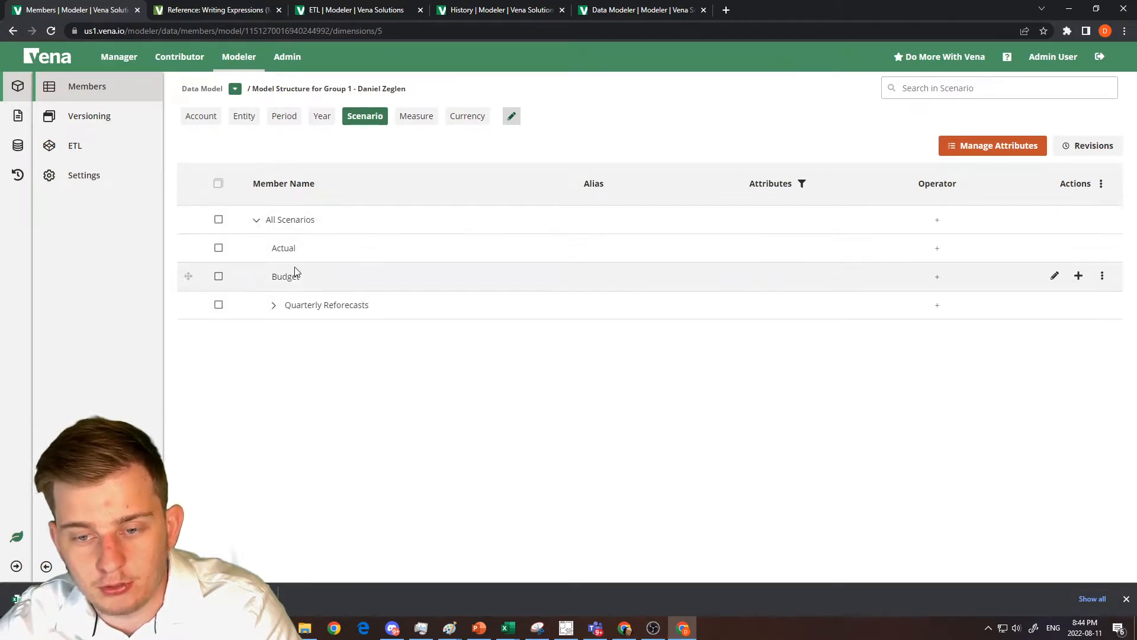
right_click(285, 248)
click(285, 250)
right_click(284, 250)
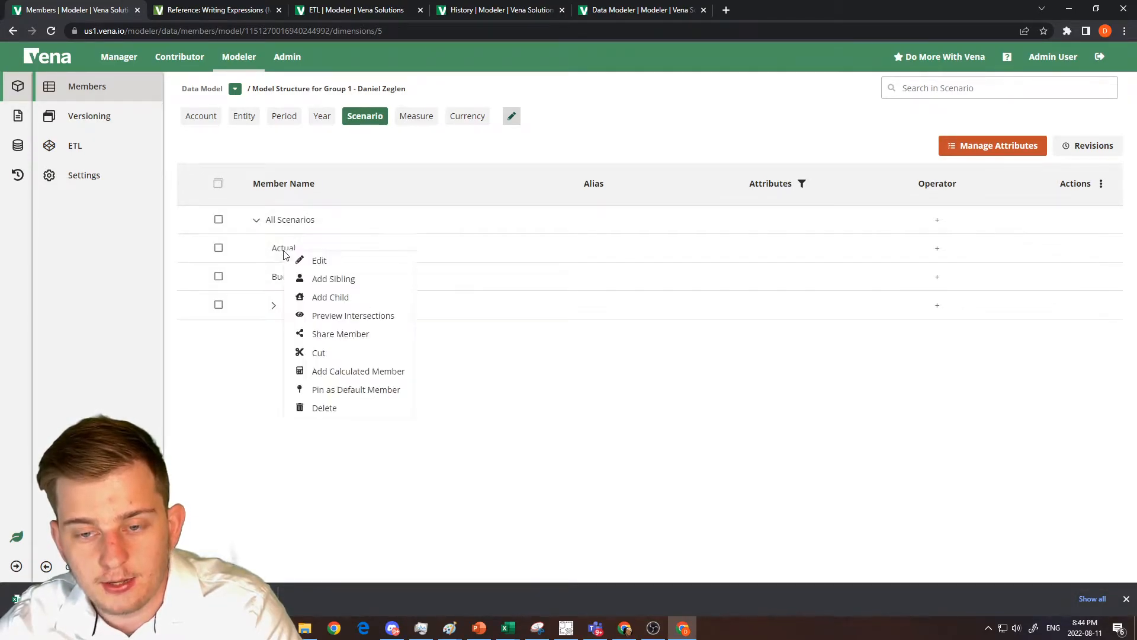
click(327, 408)
click(657, 355)
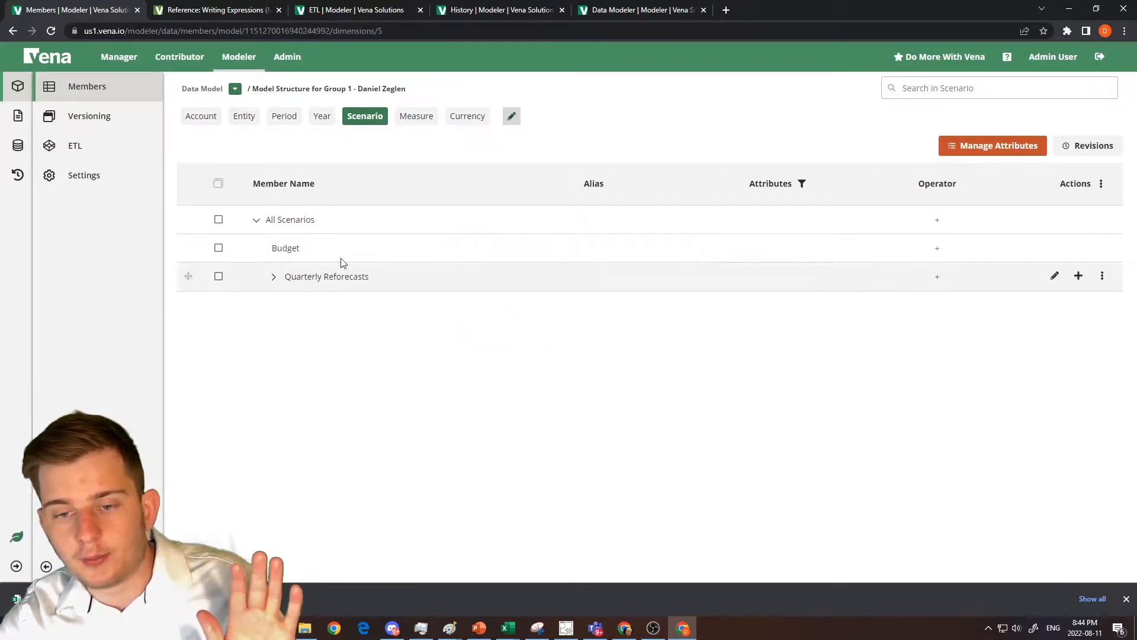
Add a new member named Actual as a sibling of Budget under All Scenarios.
right_click(323, 253)
click(361, 278)
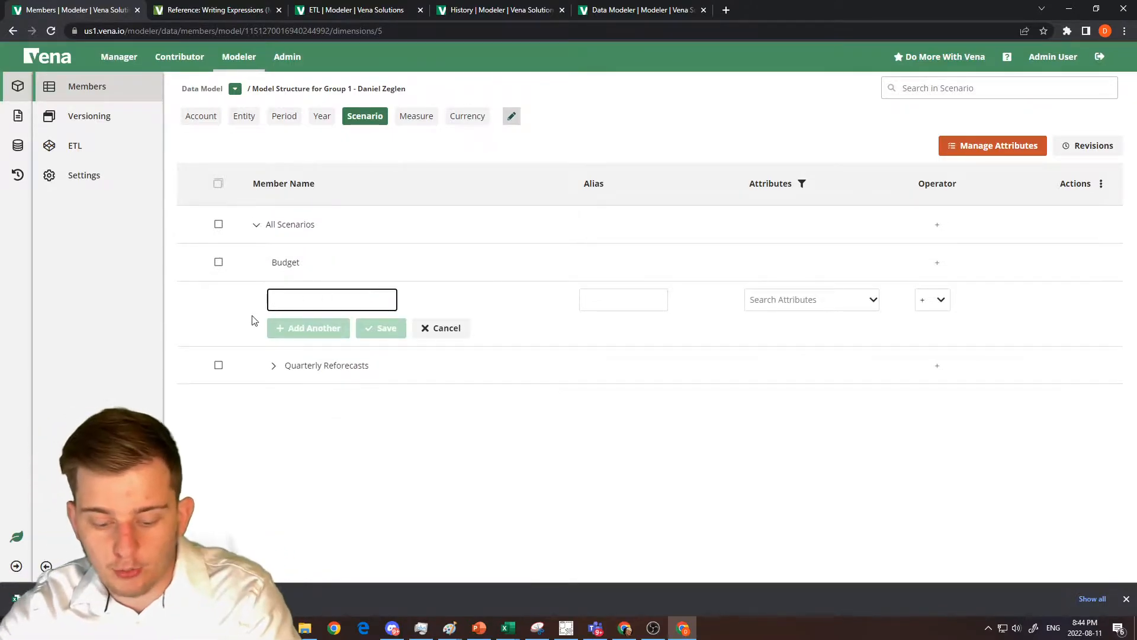
text(Actual)
key(Return)
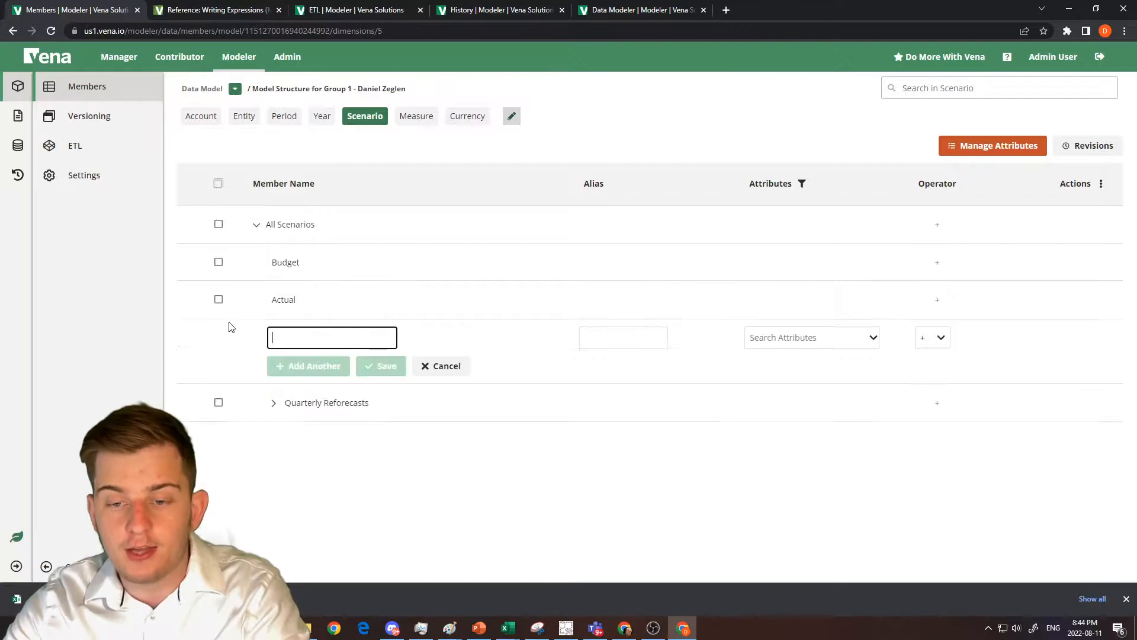
click(443, 365)
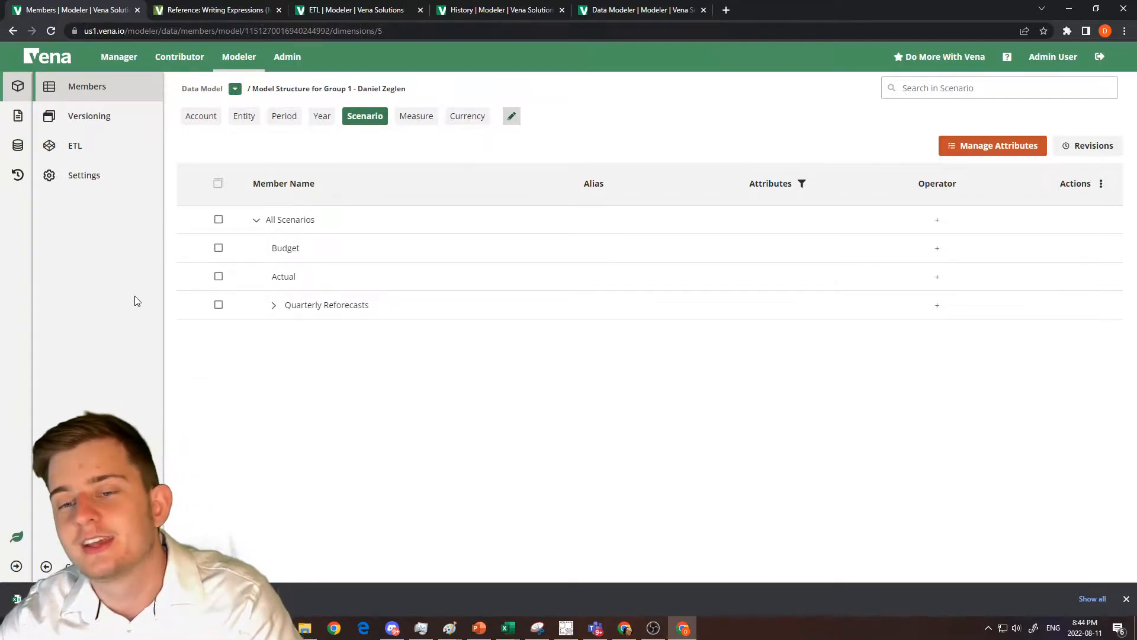
Preview the Balance Sheet intersections in the Account dimension again to check the effect of recreating the Actual scenario.
click(203, 116)
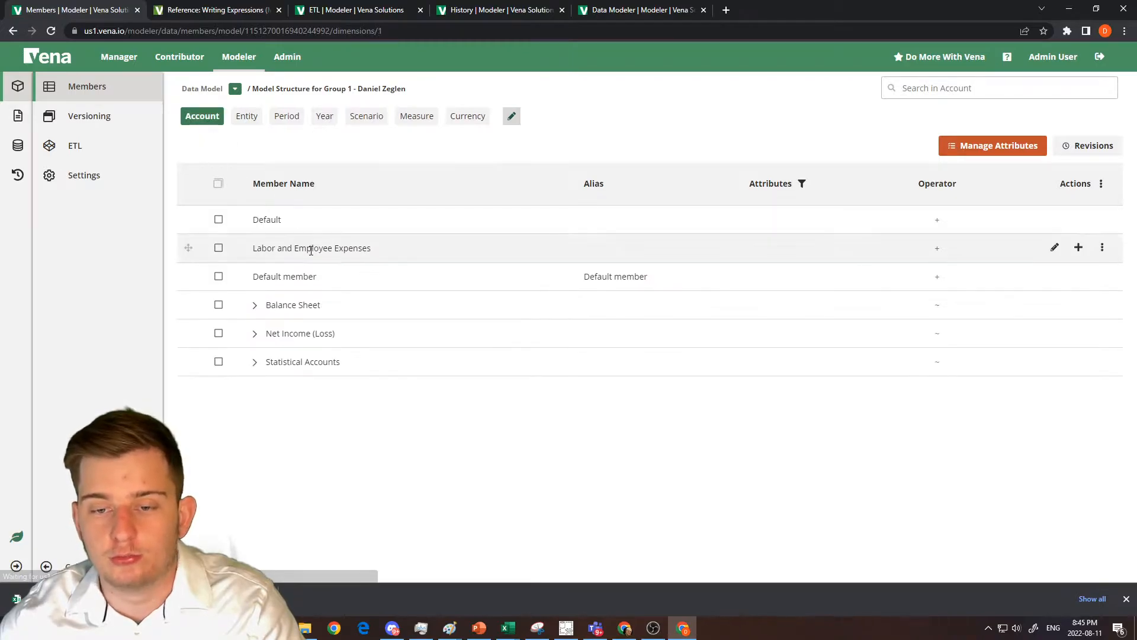
right_click(294, 319)
click(353, 377)
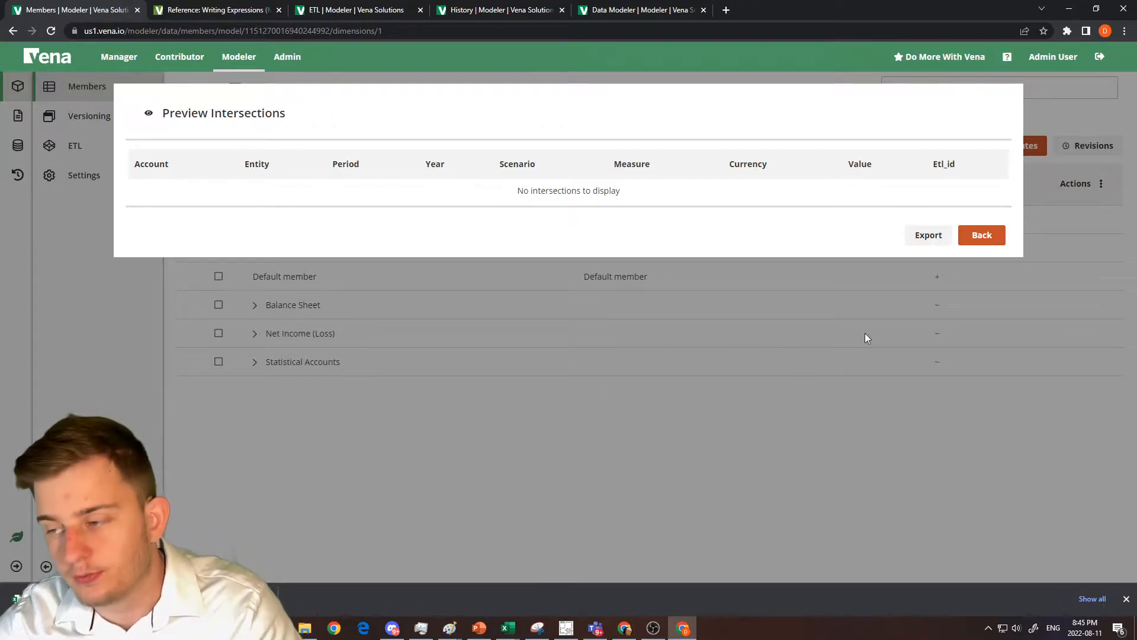
click(968, 238)
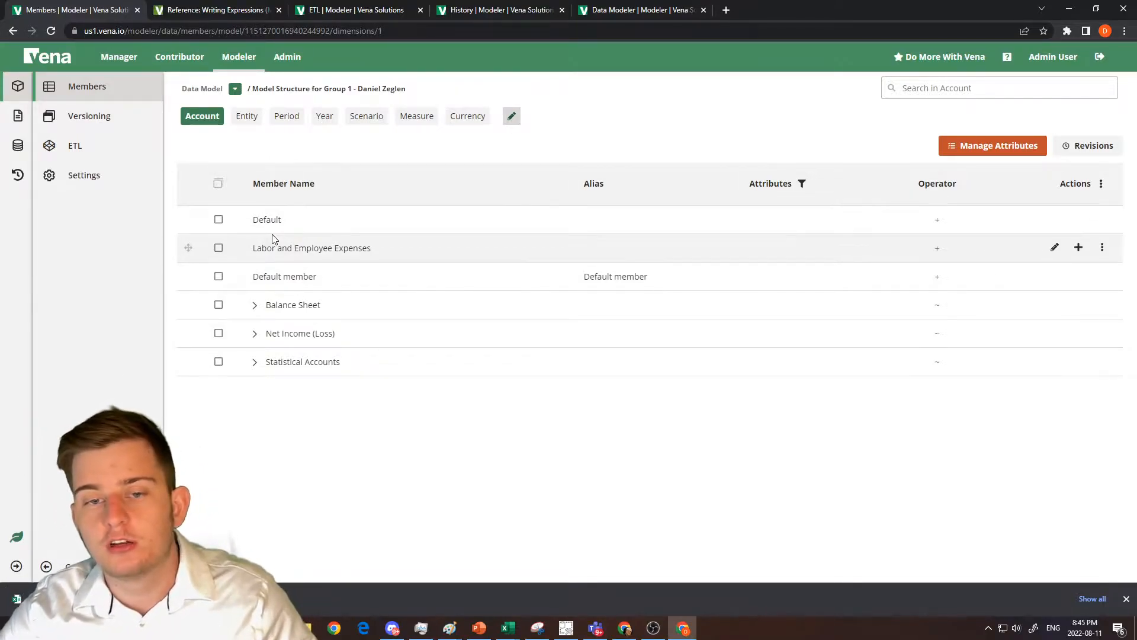
In the data integration channels, create a folder named Sandbox Channels and open it.
click(18, 145)
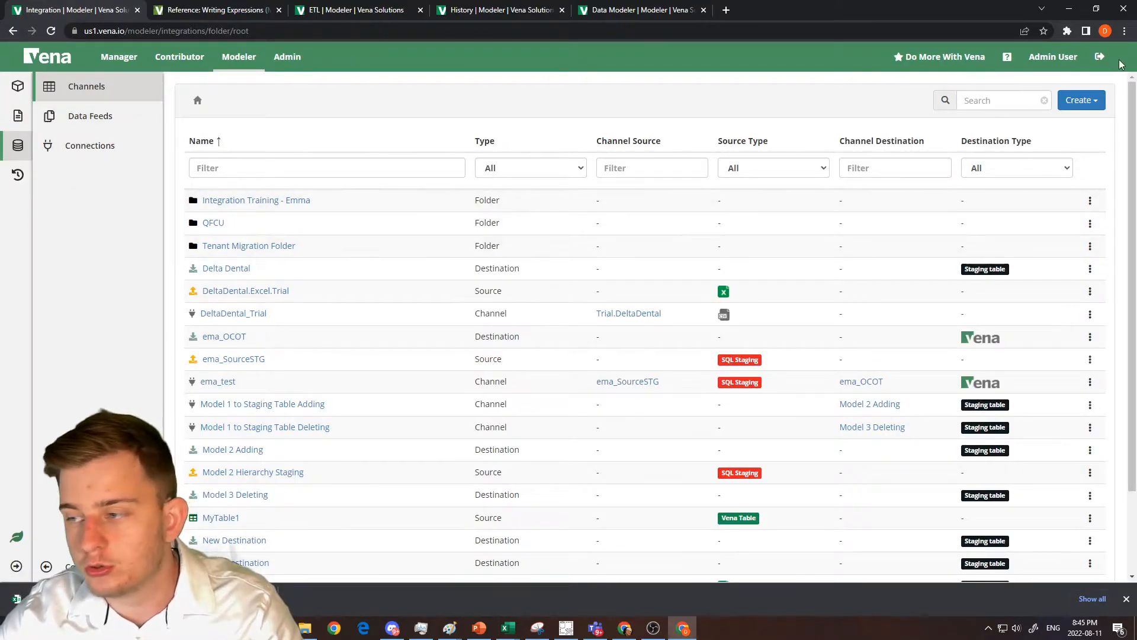
click(1080, 100)
click(1048, 120)
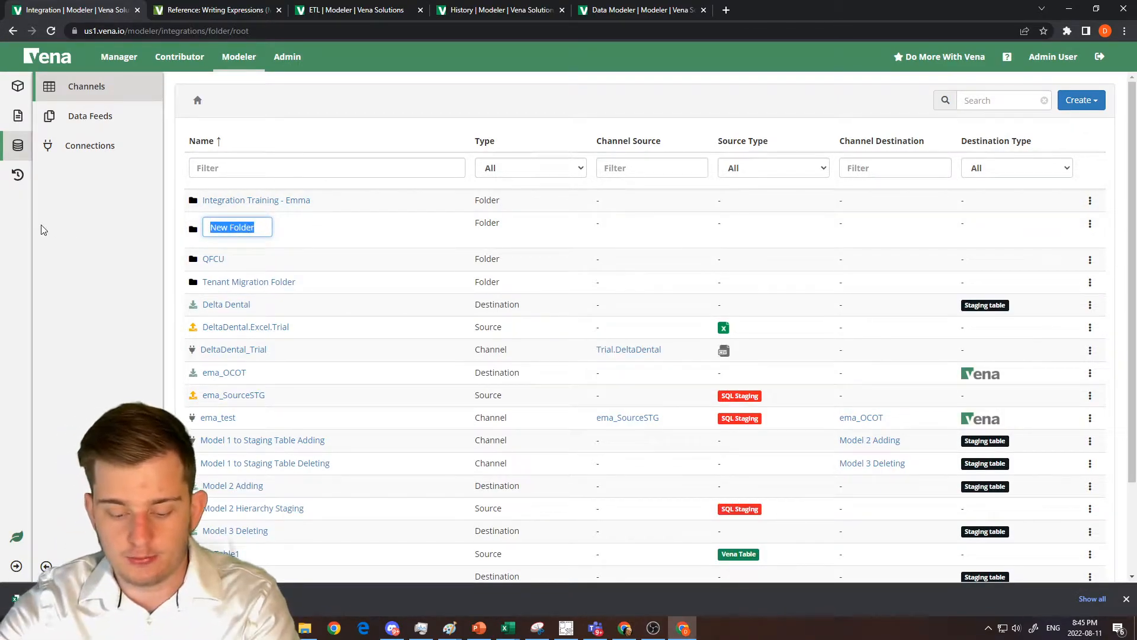
text(Te)
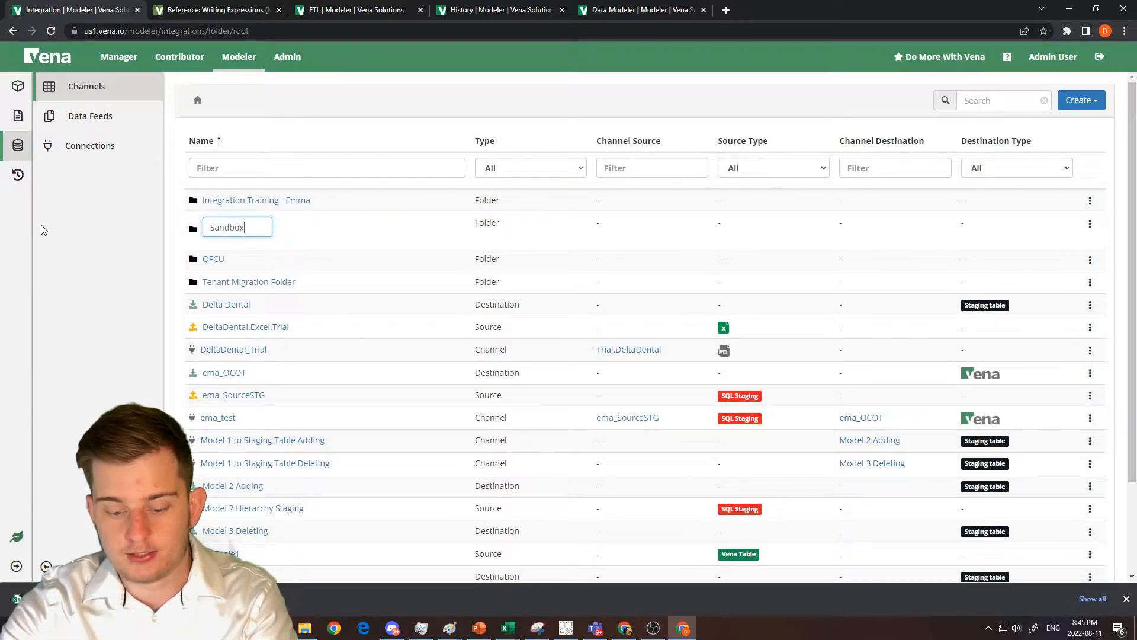
text(ndbox Channels)
key(Return)
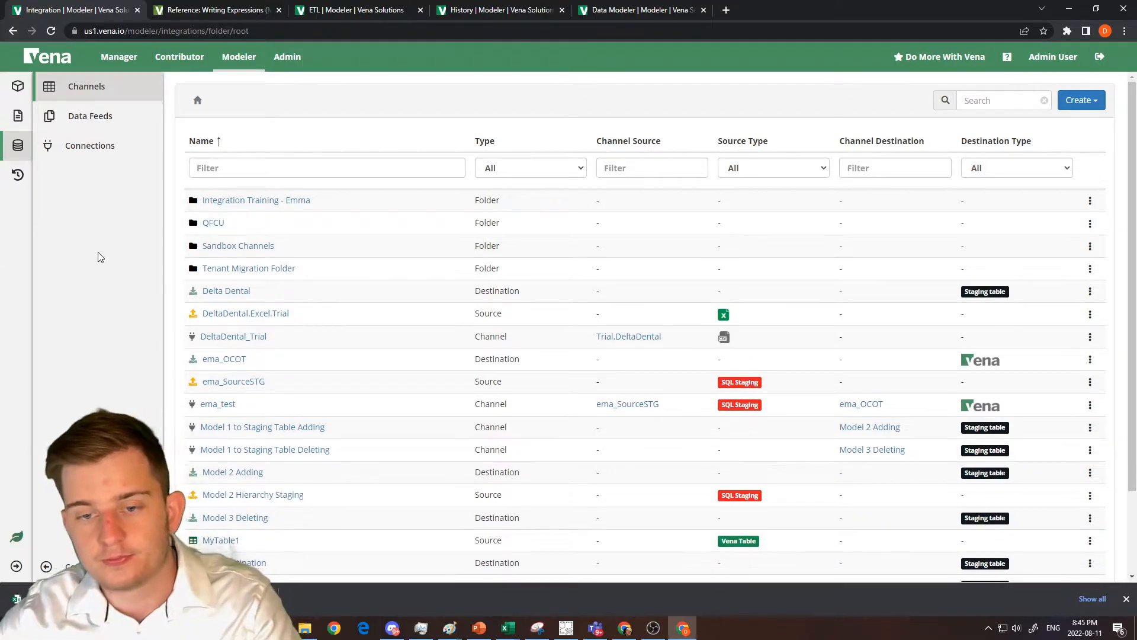
click(223, 247)
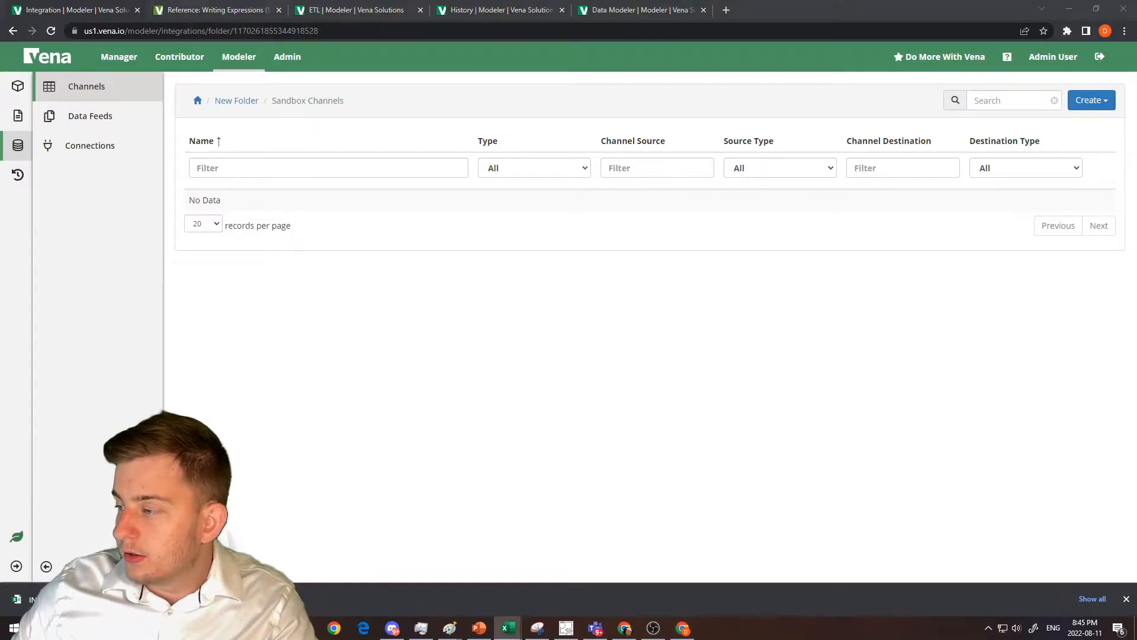
Switch to the exported intersections CSV in Excel and clear the filter on the _dim2_member column.
click(510, 628)
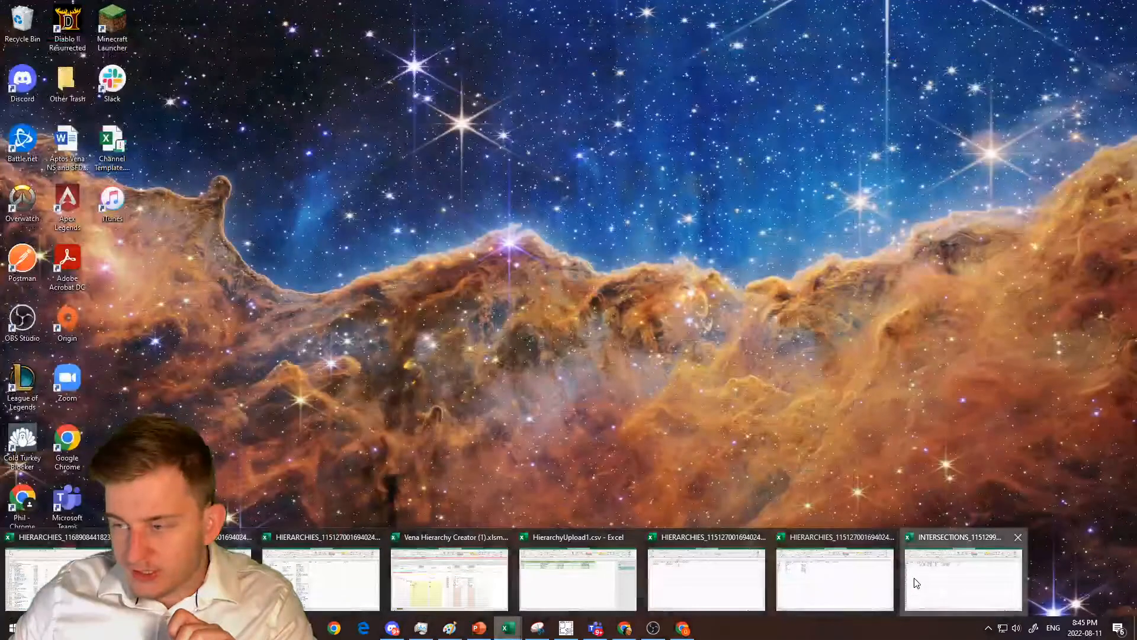
click(915, 578)
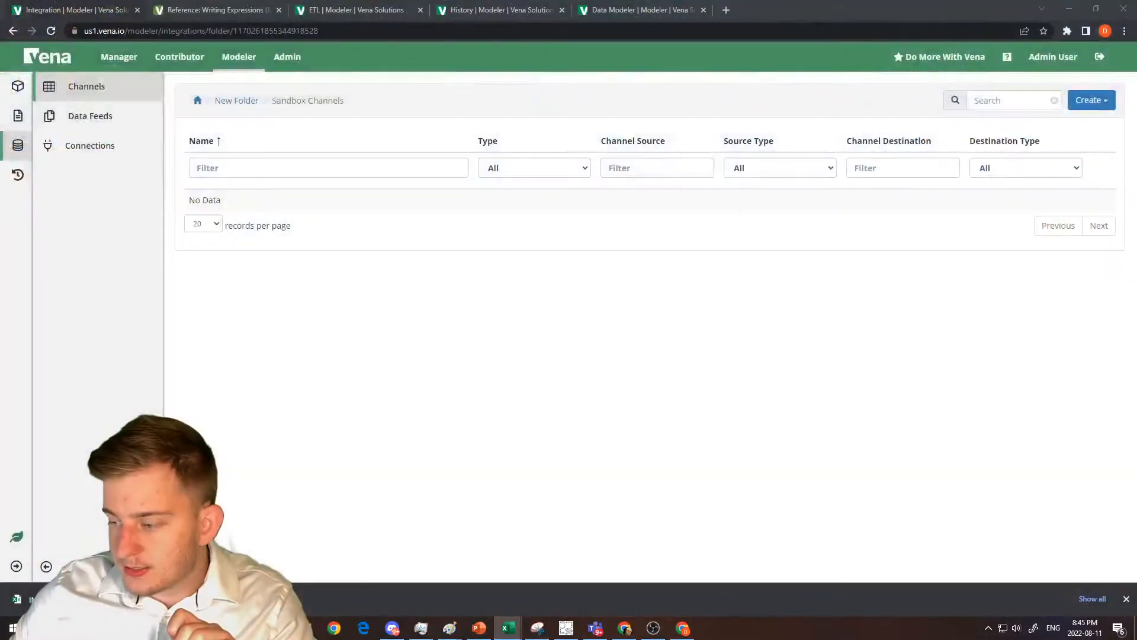
drag(1136, 118, 728, 24)
click(607, 214)
click(283, 155)
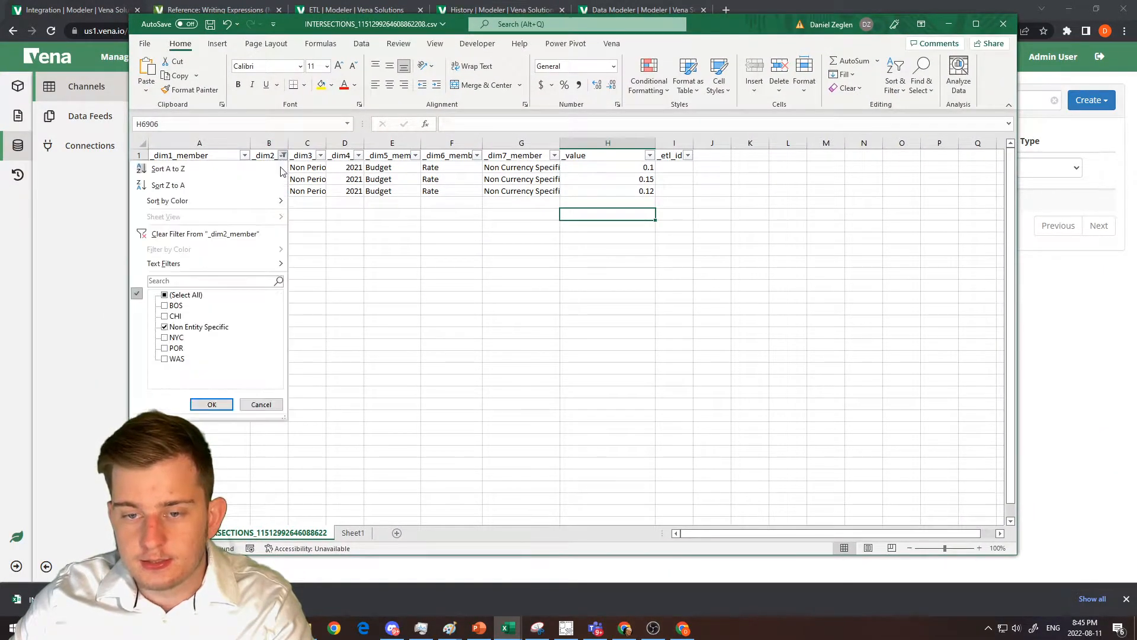
click(244, 229)
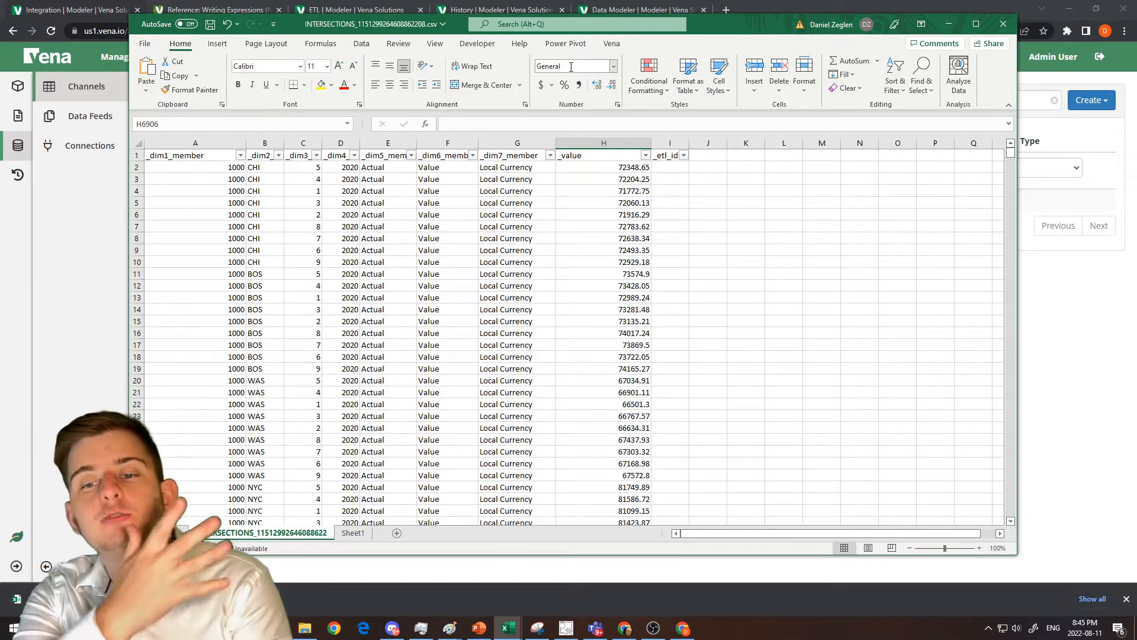
drag(729, 27, 1136, 148)
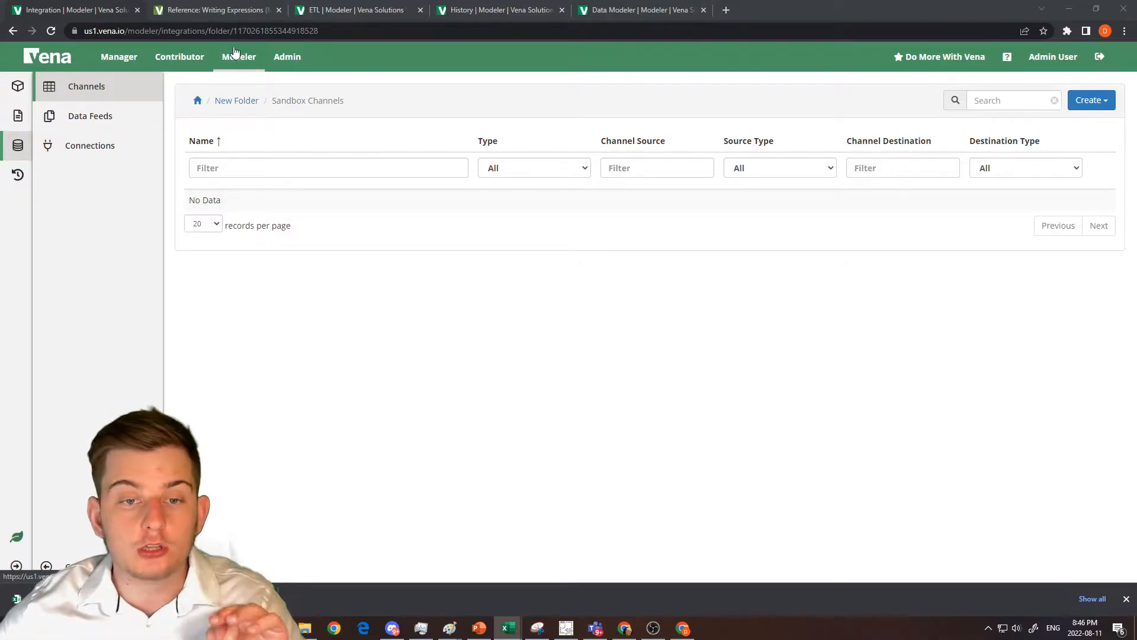
Start a new Vena Table in the Sandbox Channels folder and name it vt_data_import.
click(19, 148)
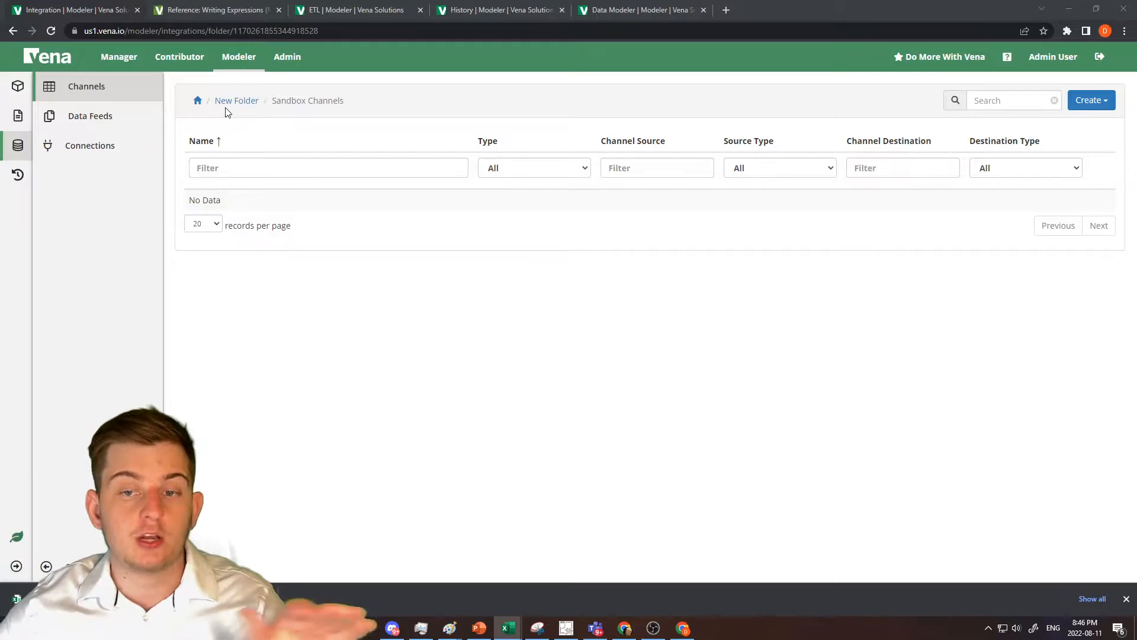
click(1082, 103)
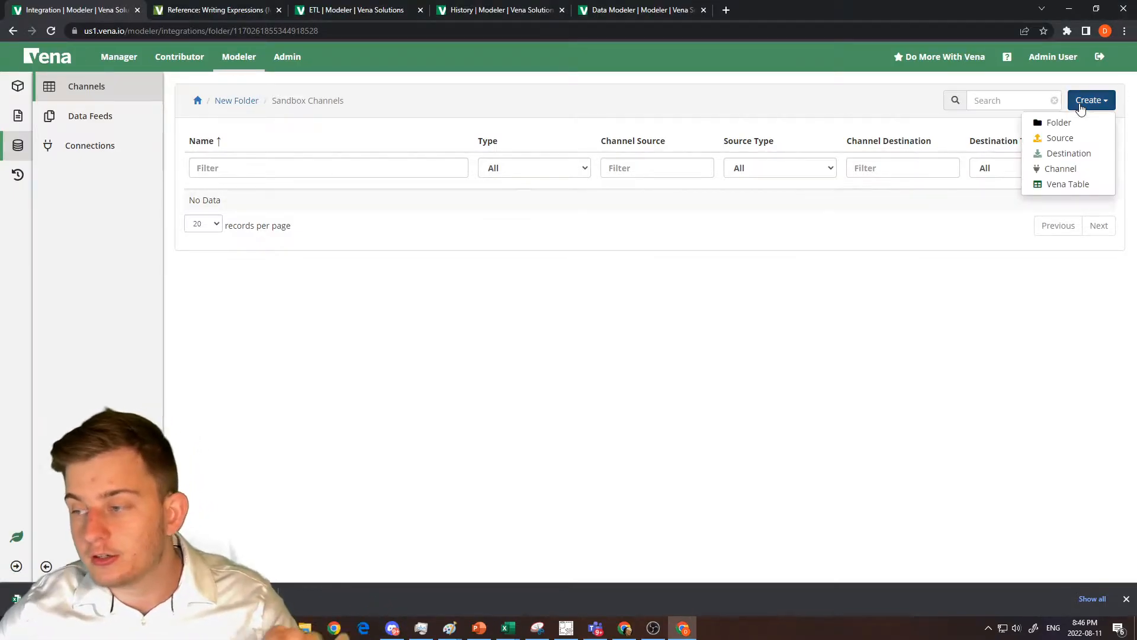
click(1093, 184)
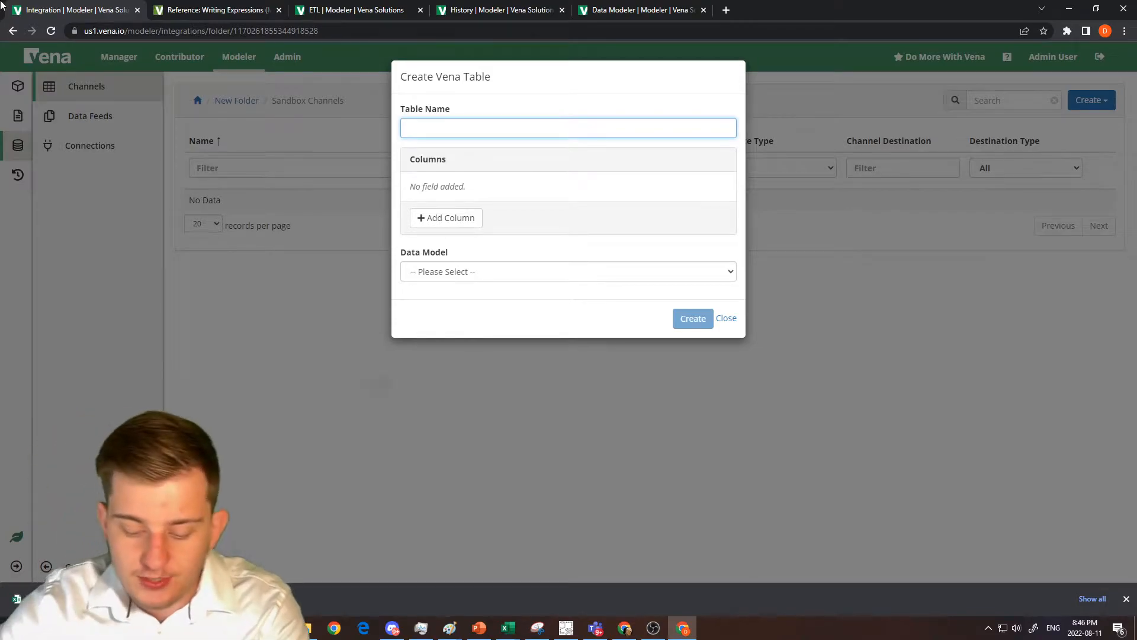
text(vt_data_import)
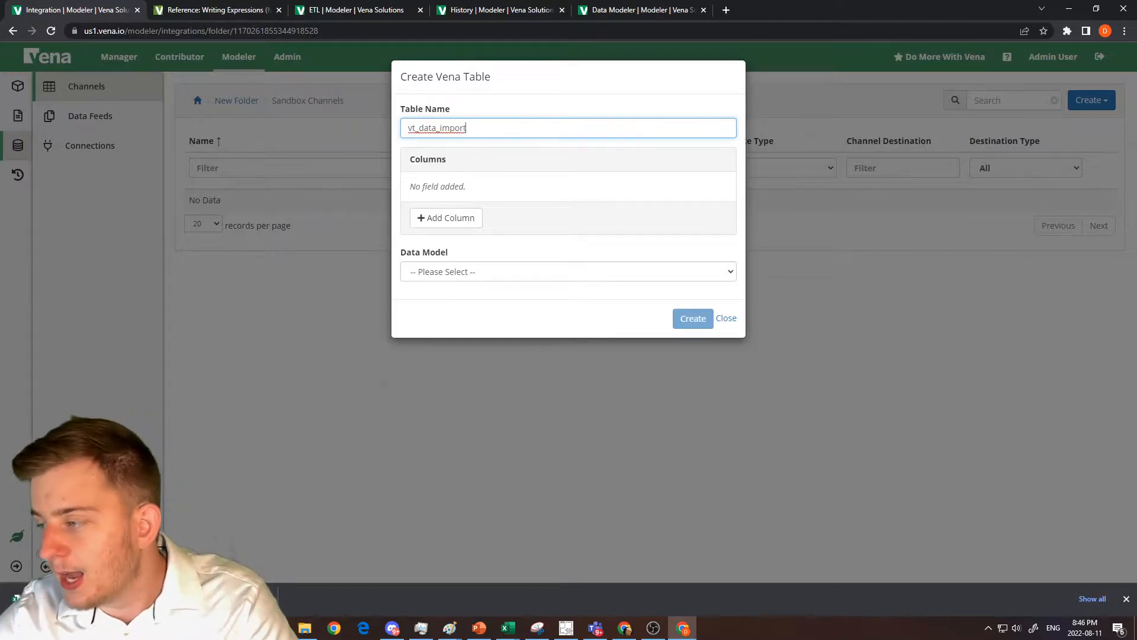
Examine the header row of the intersections CSV in Excel to see which columns the Vena table needs.
drag(1136, 128, 424, 71)
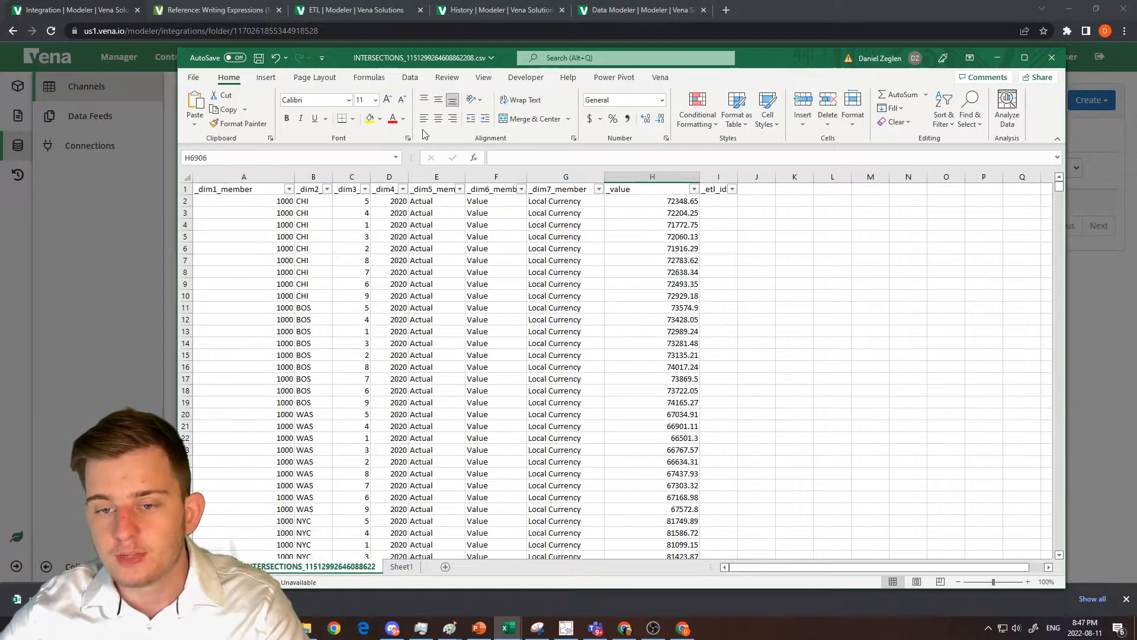
drag(229, 188, 721, 165)
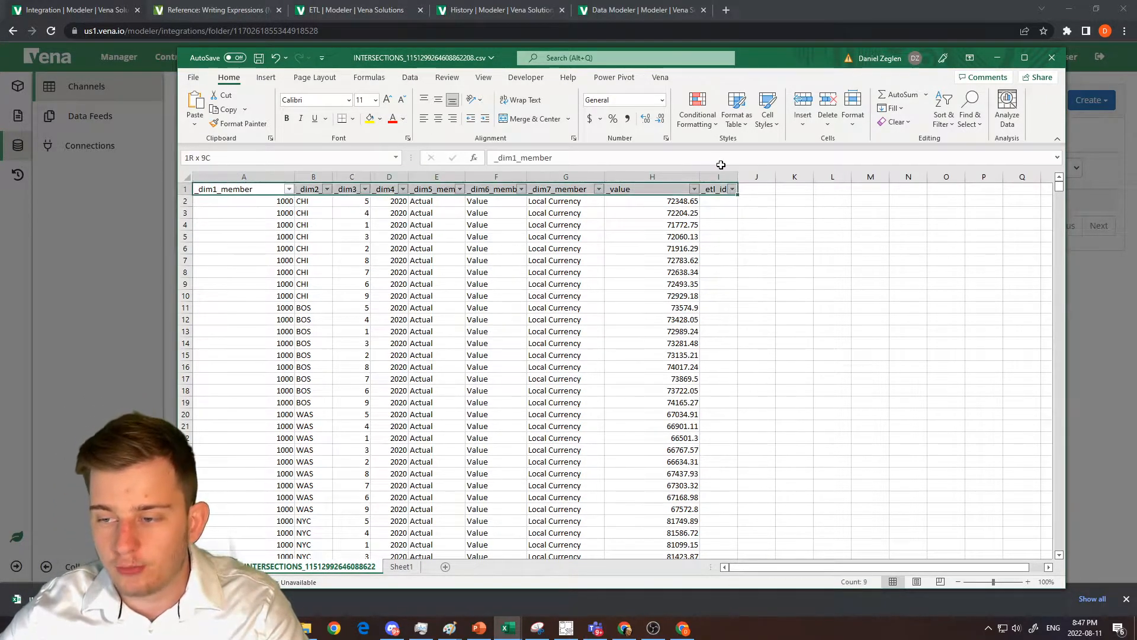
drag(468, 57, 510, 42)
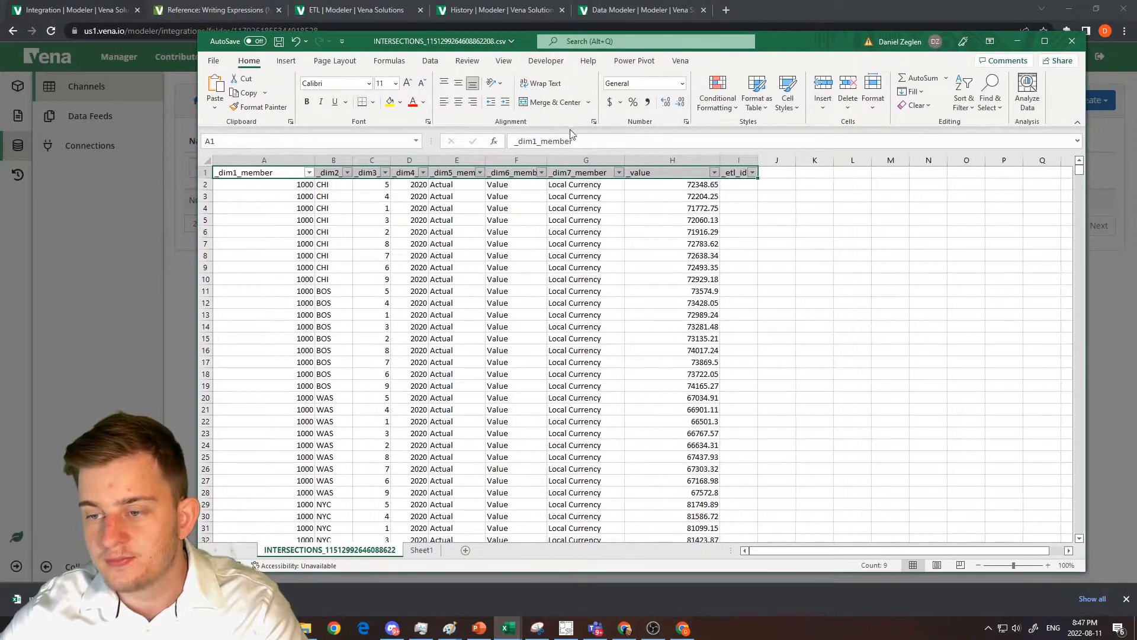
click(657, 171)
drag(544, 45, 1136, 77)
Add eight columns to the vt_data_import table definition.
click(450, 219)
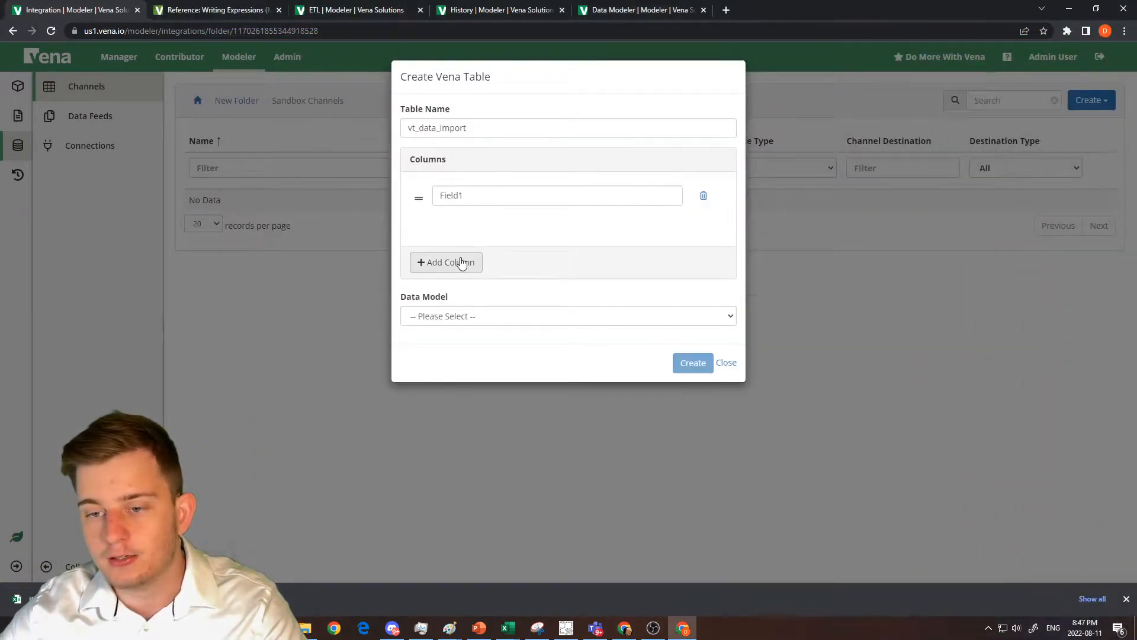
click(457, 261)
click(464, 298)
click(457, 330)
click(452, 369)
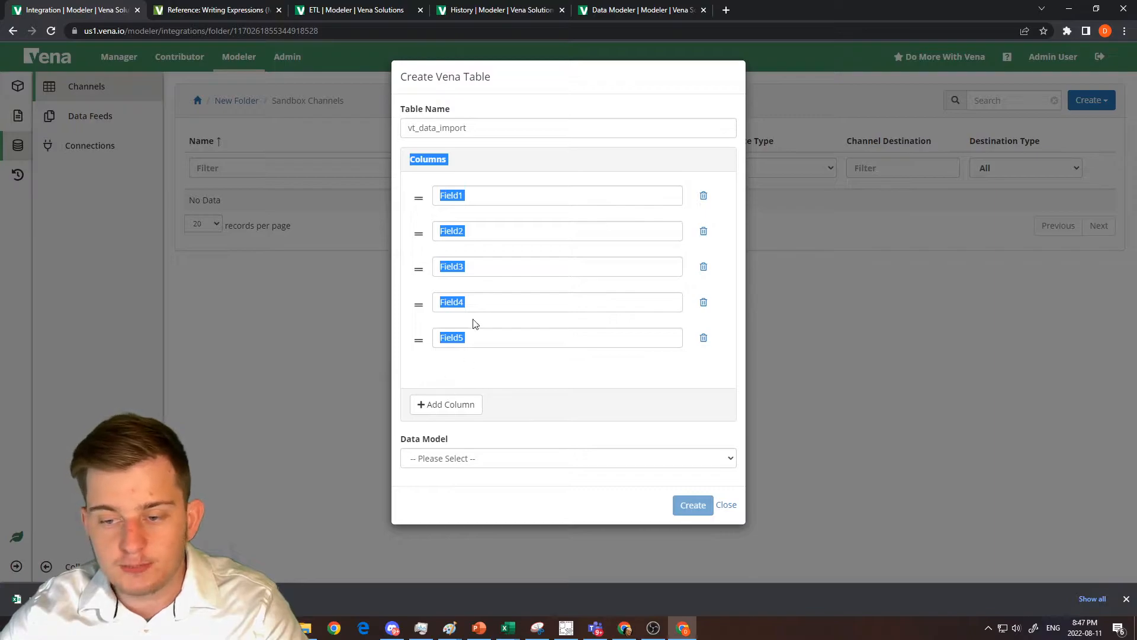
click(452, 407)
scroll(468, 320, down, 1)
scroll(468, 355, up, 1)
click(451, 423)
scroll(482, 341, down, 3)
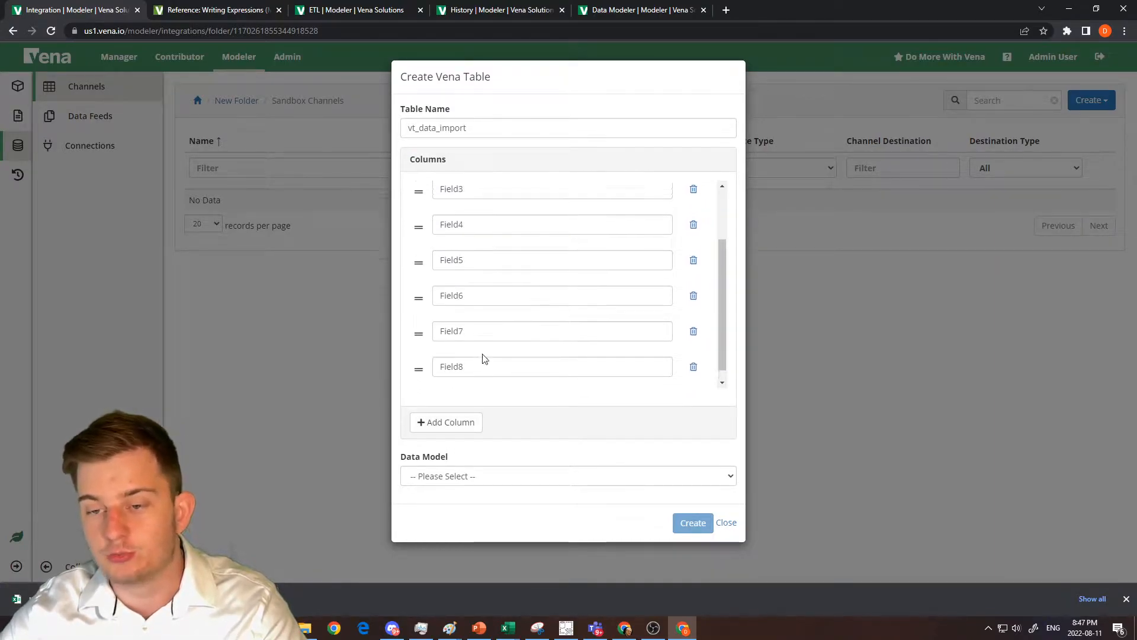
scroll(492, 349, down, 1)
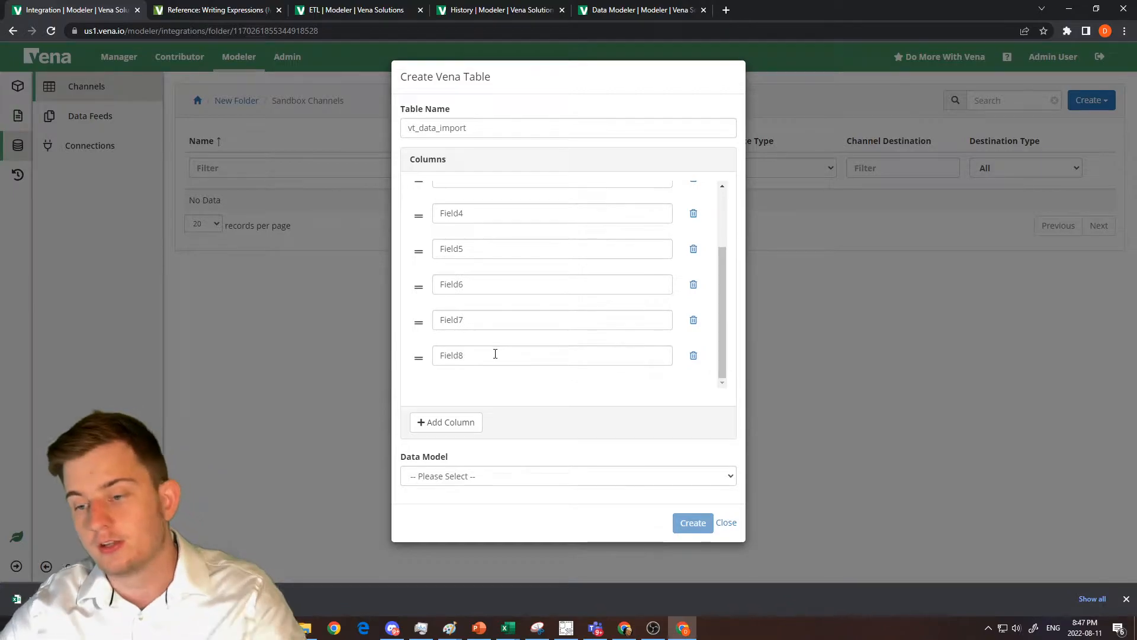
Add a ninth column to the table definition and delete it.
click(464, 422)
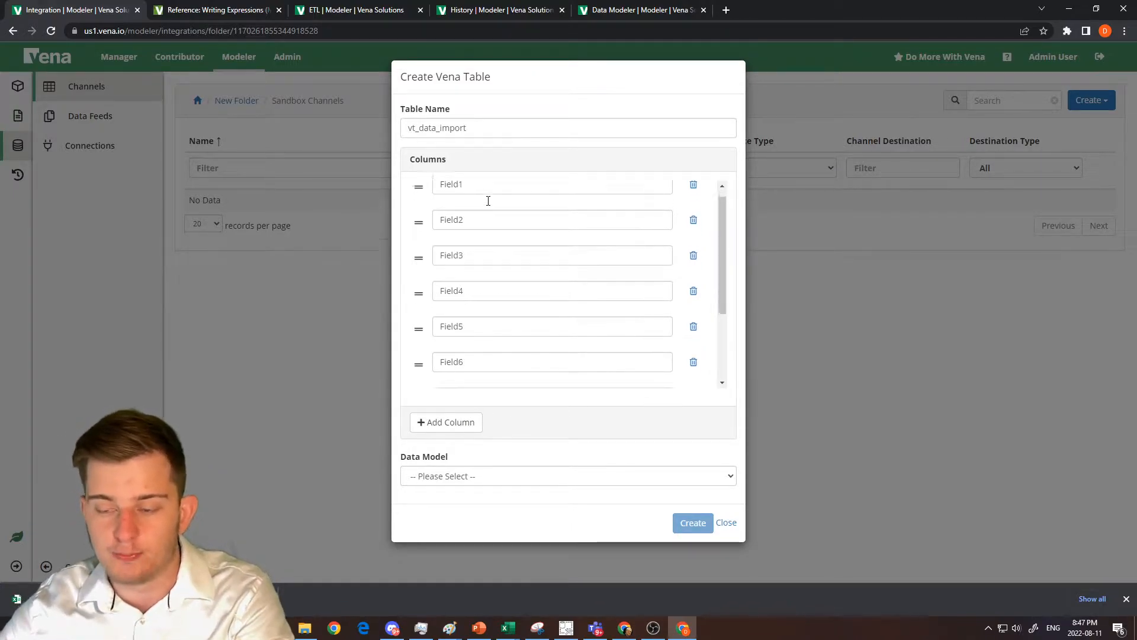
scroll(510, 222, down, 3)
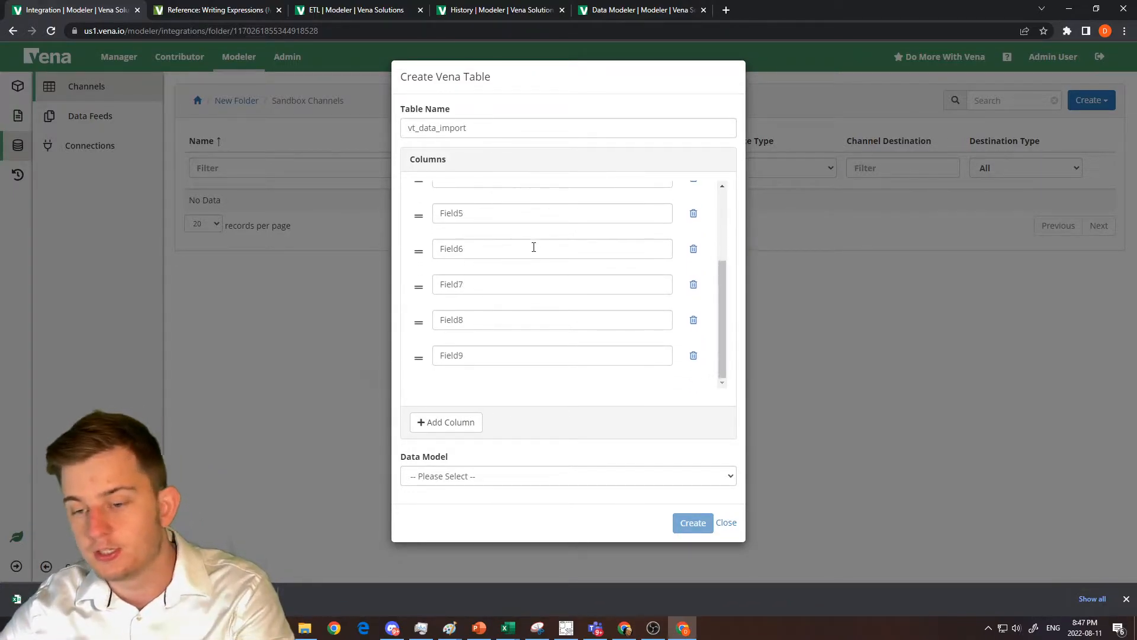
click(690, 358)
scroll(490, 253, down, 1)
scroll(490, 246, up, 1)
double_click(505, 197)
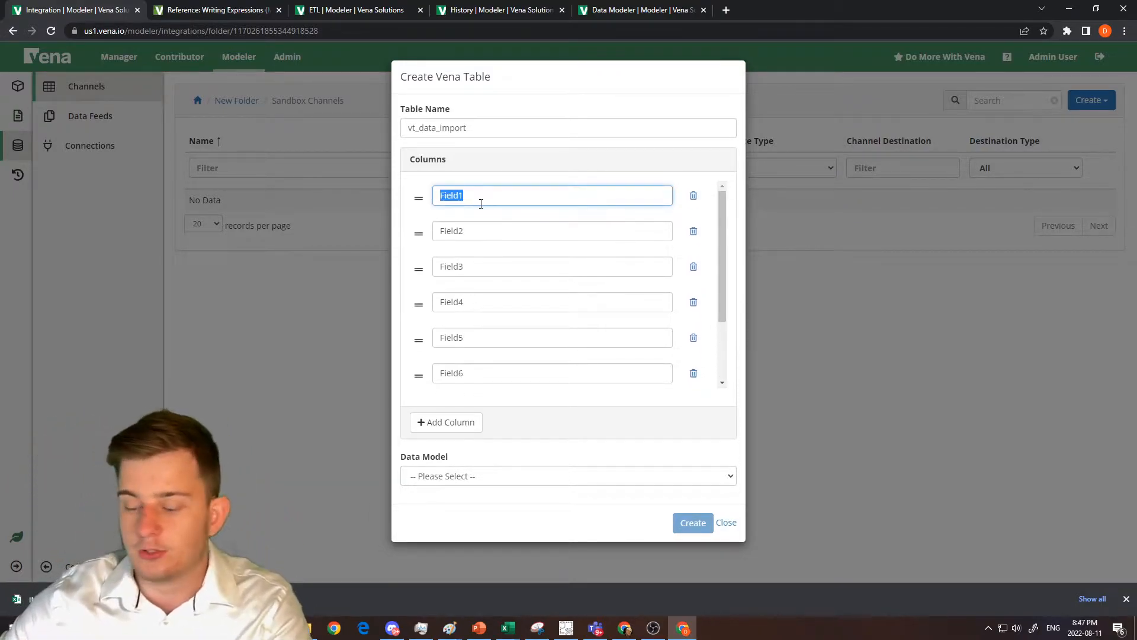
text(Entity)
key(Tab)
key(Tab)
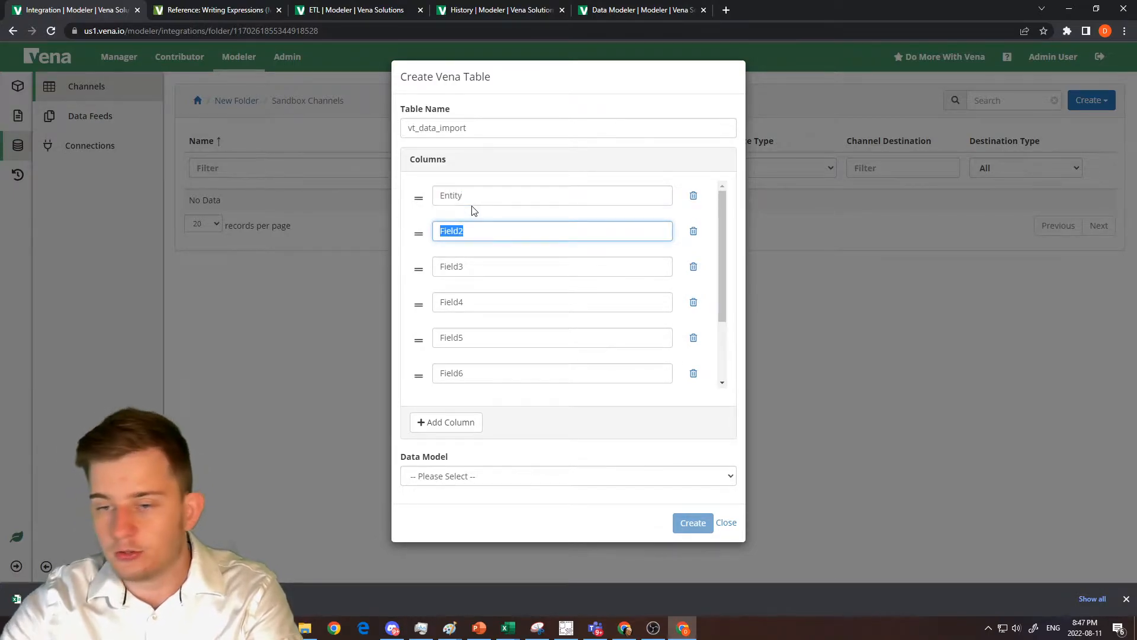
Name the first four table columns Account, Entity, Period and Year.
double_click(468, 200)
text(Account)
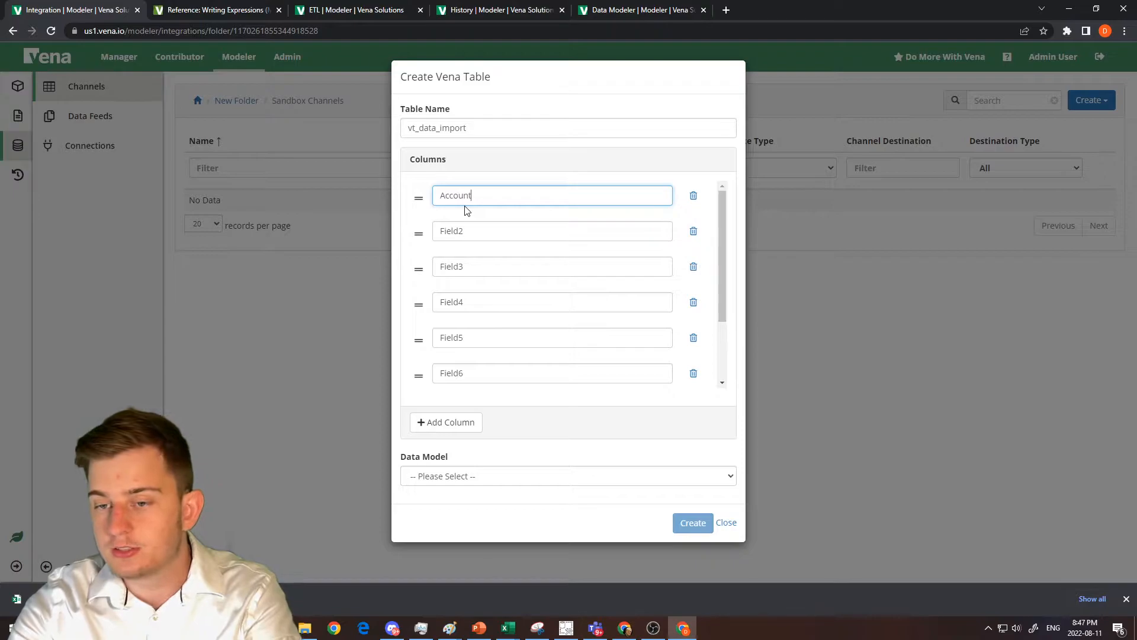
key(Tab)
key(Tab)
text(Ent)
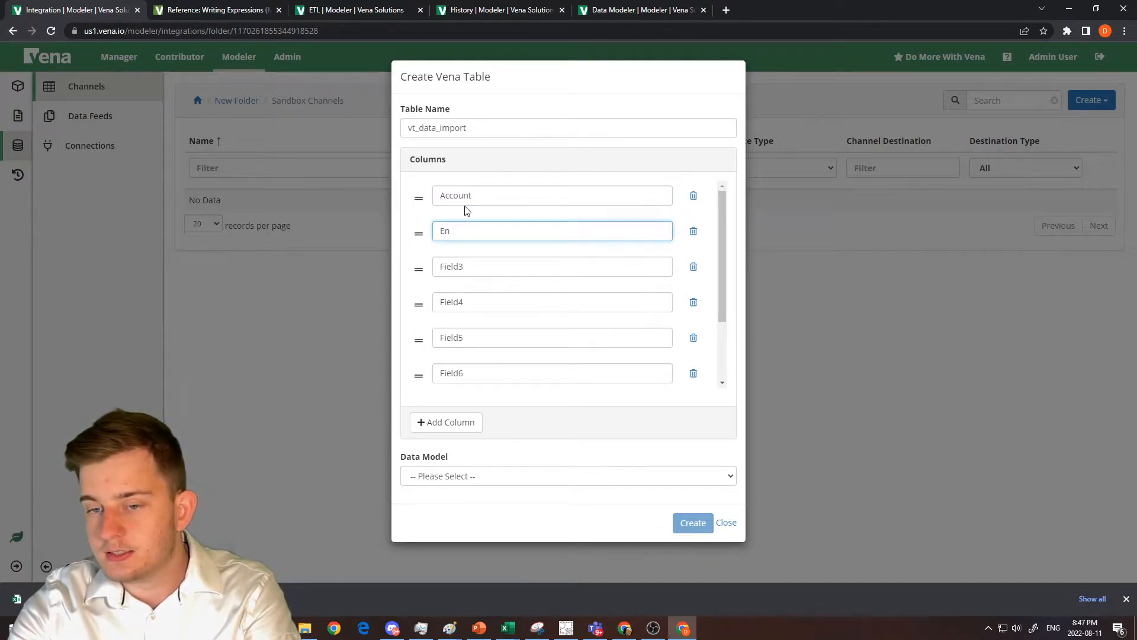
key(Tab)
key(Tab)
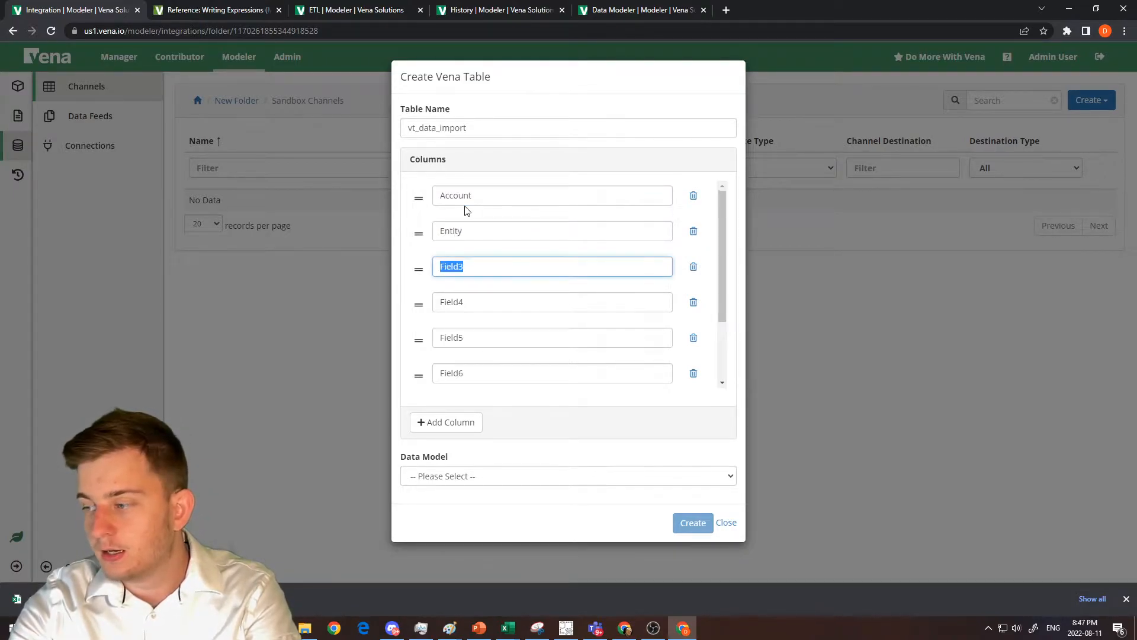
key(Tab)
text(Y)
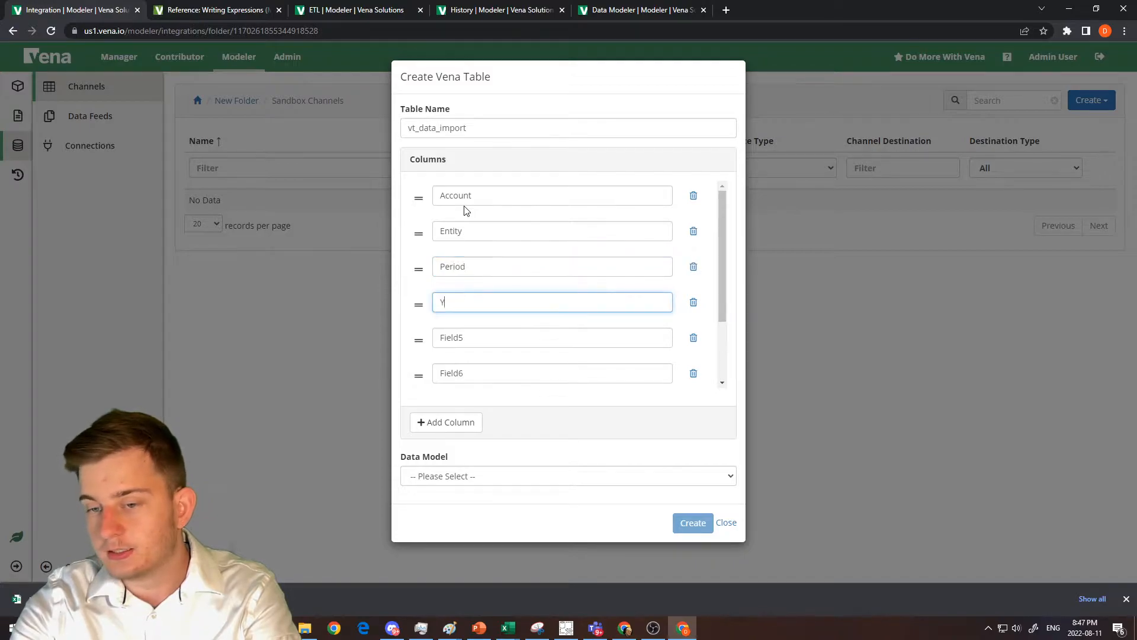
Name the remaining four table columns Scenario, Measure, Currency and Value.
key(Tab)
key(Tab)
text(Sce)
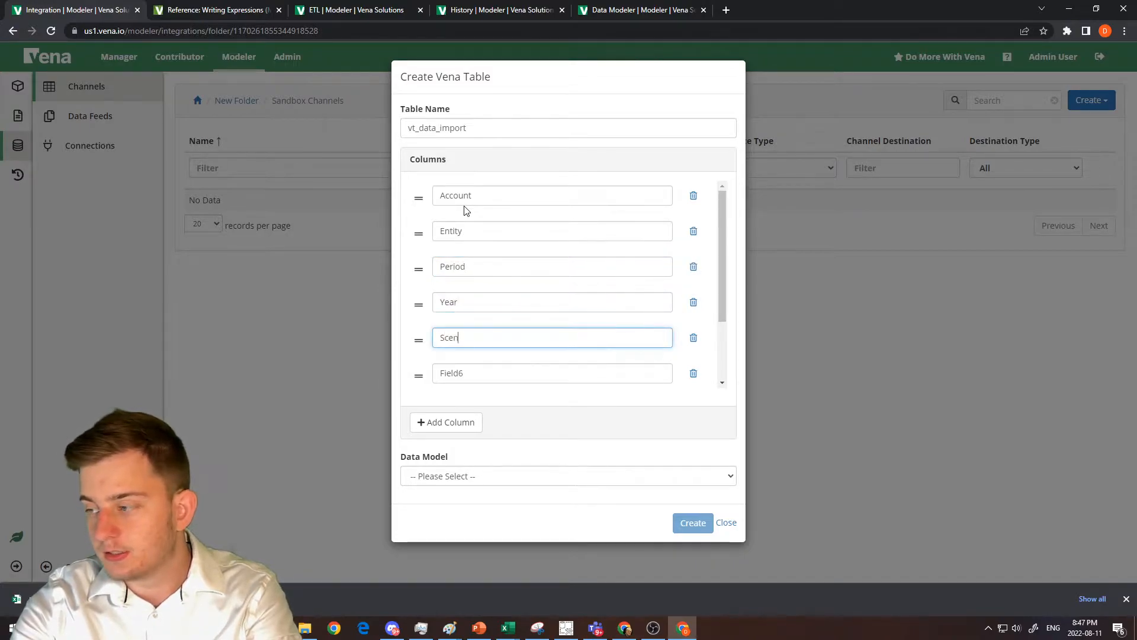
key(Tab)
key(Tab)
text(Meas)
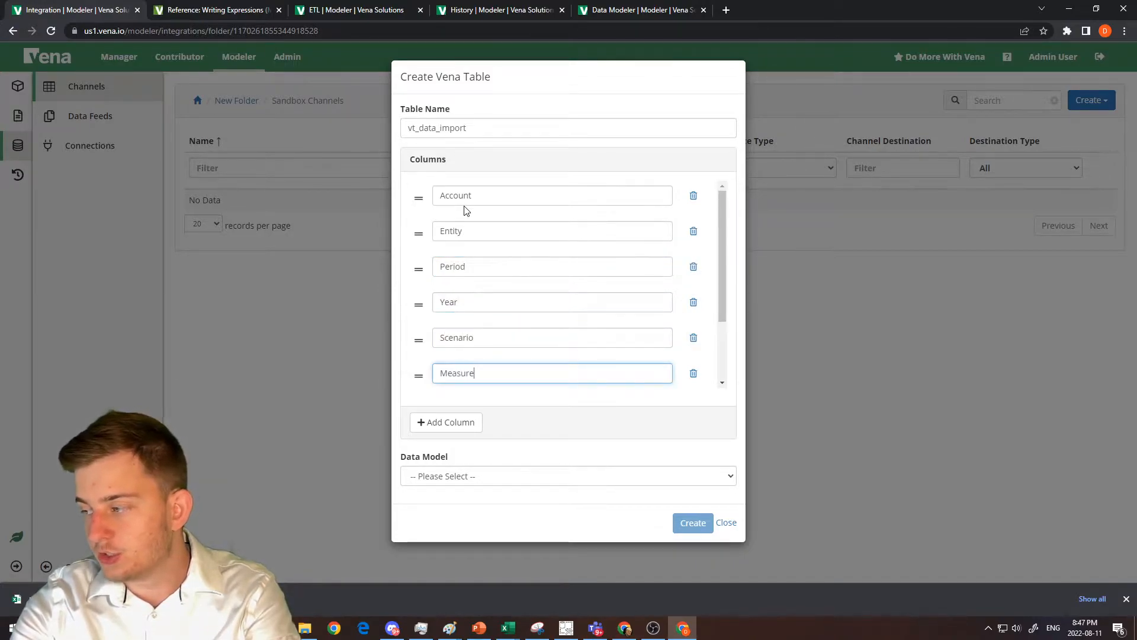
key(Tab)
key(Tab)
text(Cur)
key(Tab)
key(Tab)
text(V)
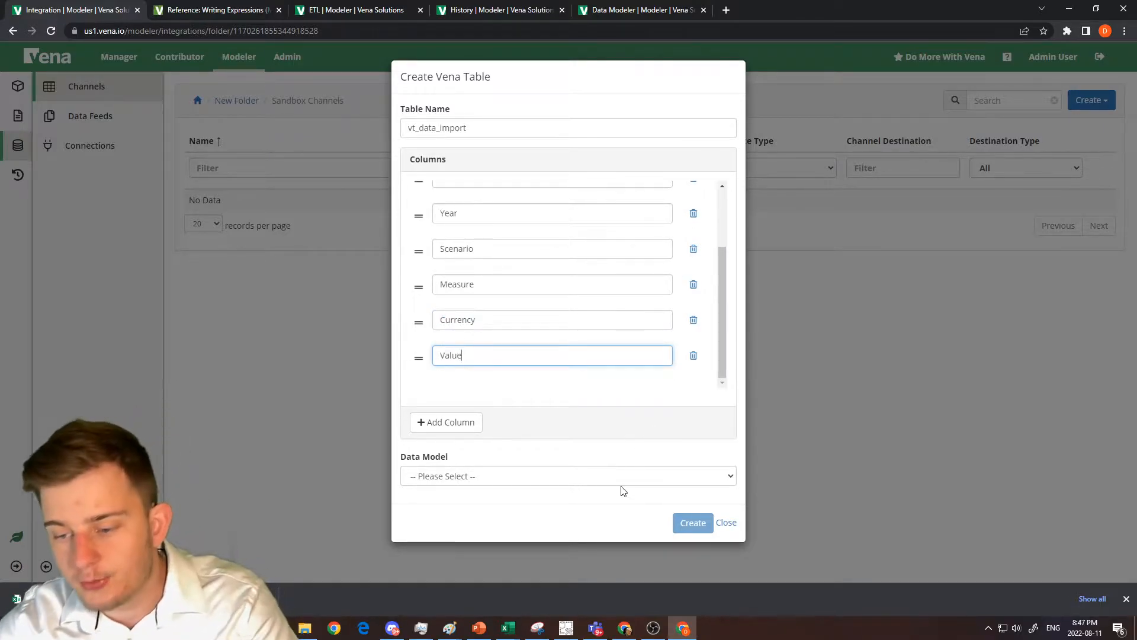
Assign the table to the trainer's own Group 1 data model and create the Vena table.
click(621, 482)
scroll(574, 450, down, 10)
scroll(566, 427, up, 2)
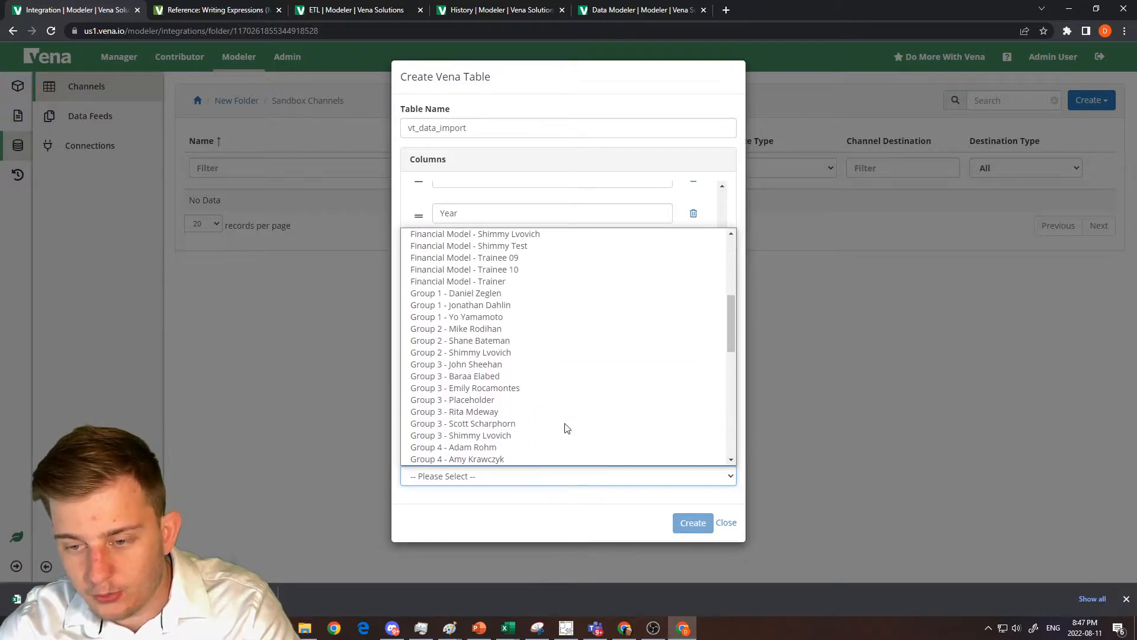
click(499, 295)
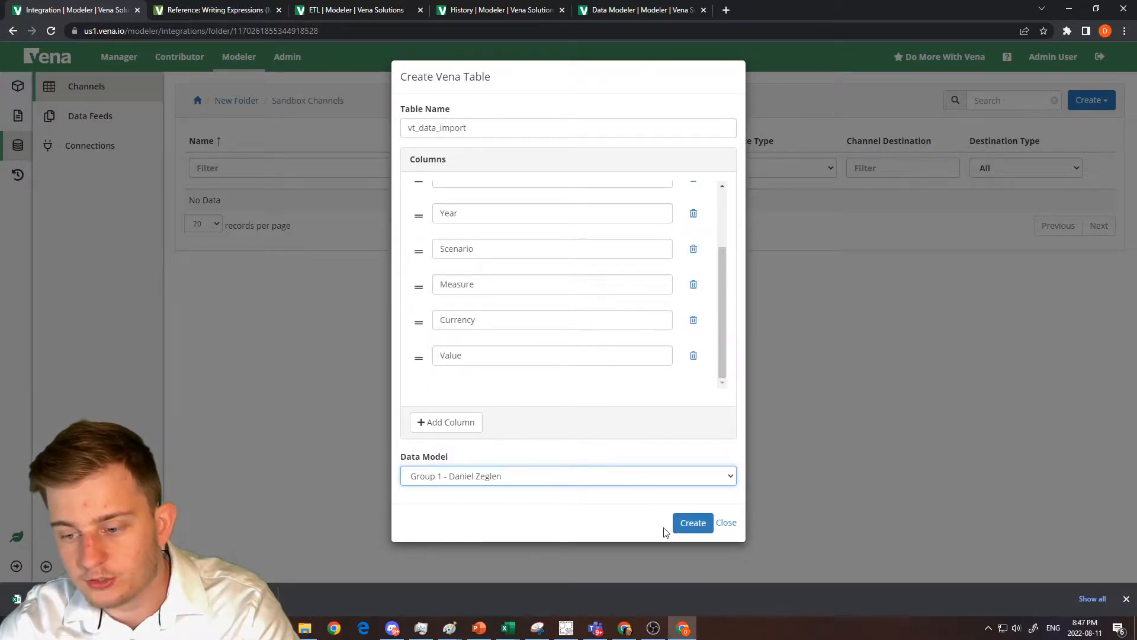
click(681, 524)
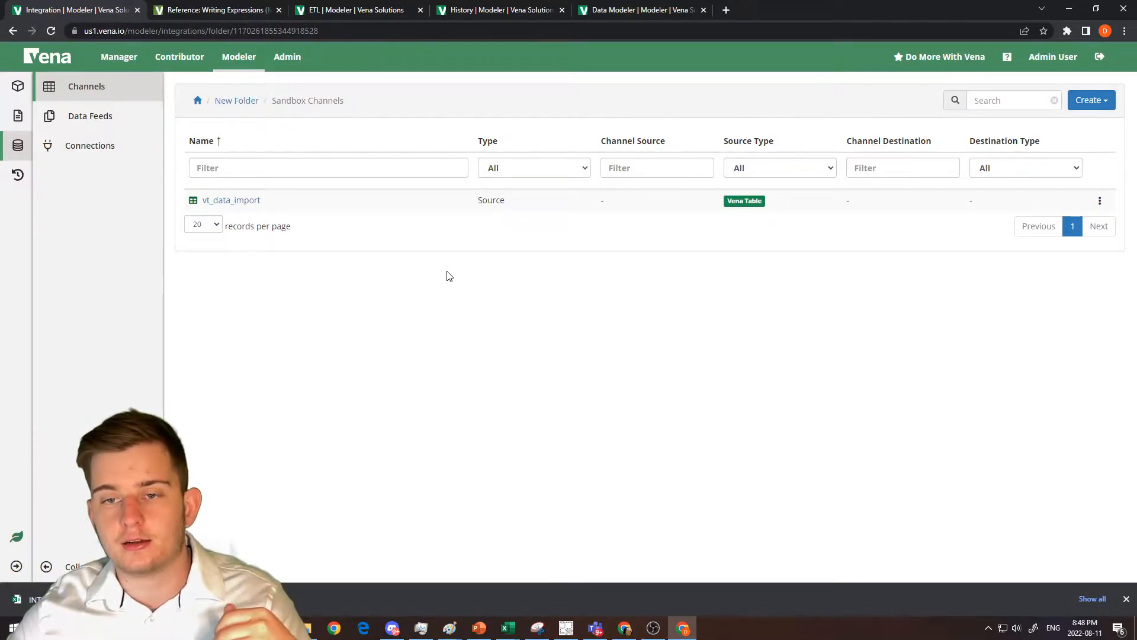
Start a new ETL template named Import Data with a File To Vena Table step.
click(372, 9)
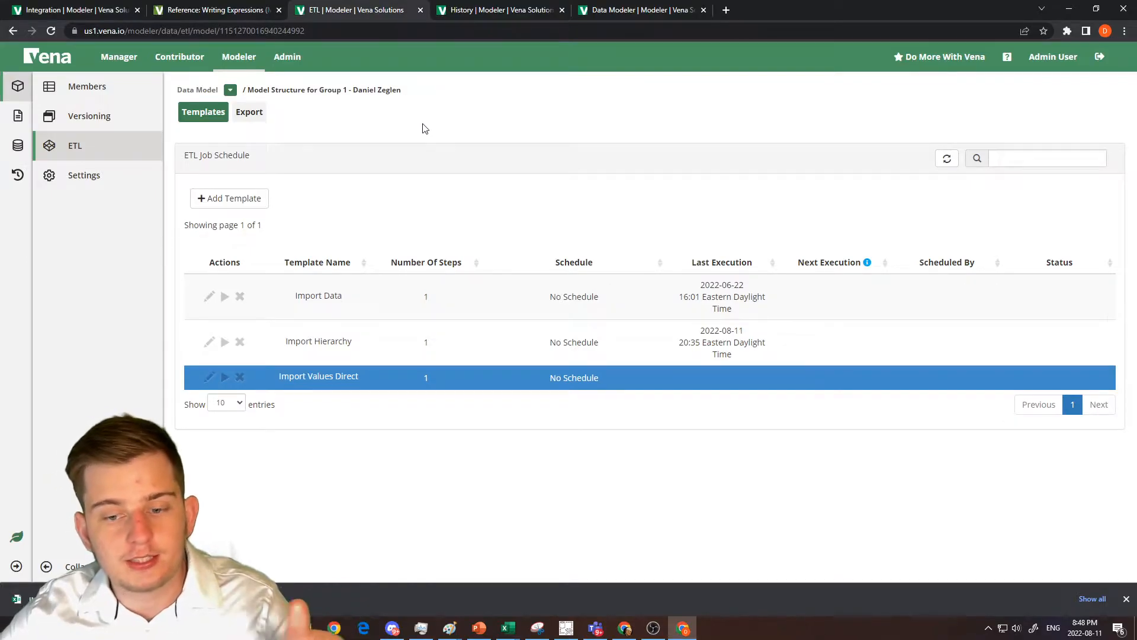
click(243, 198)
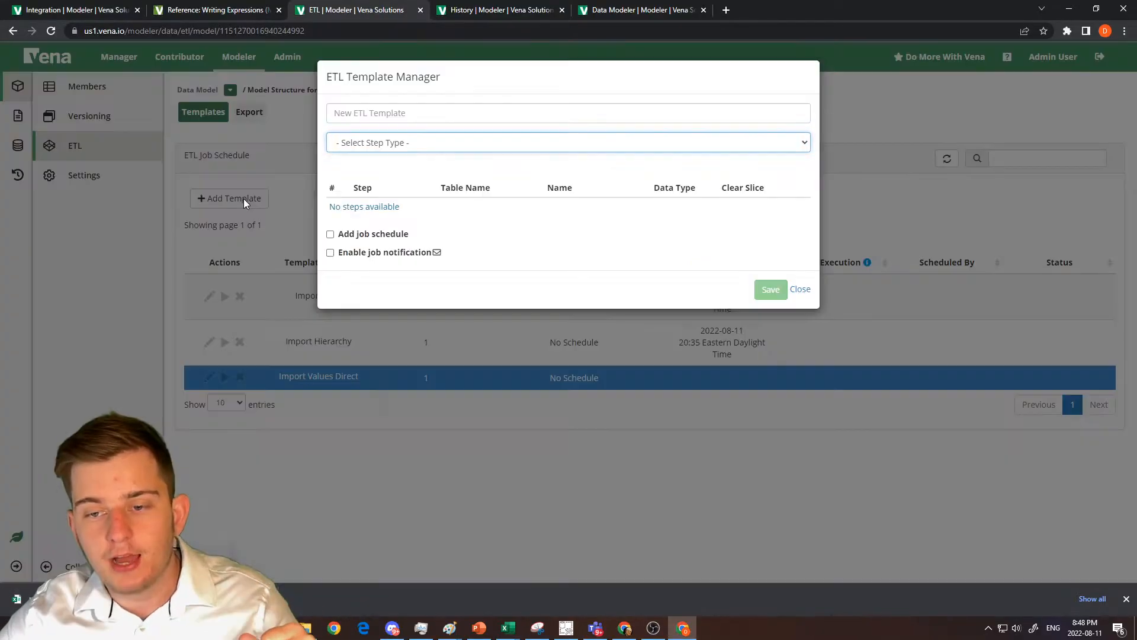
click(395, 148)
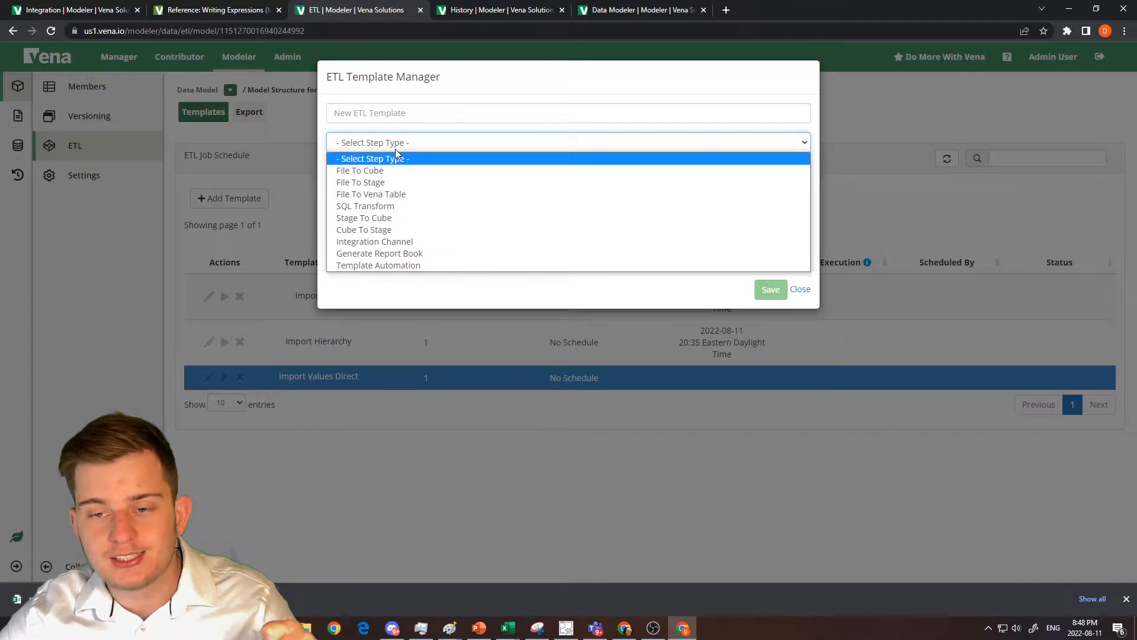
click(397, 195)
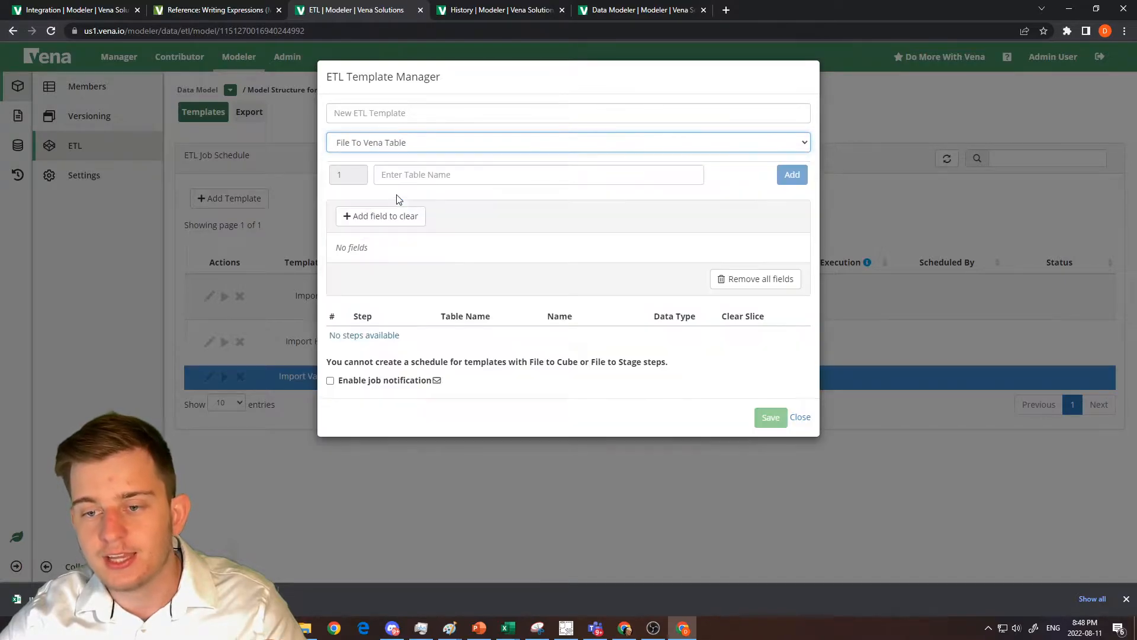
click(374, 114)
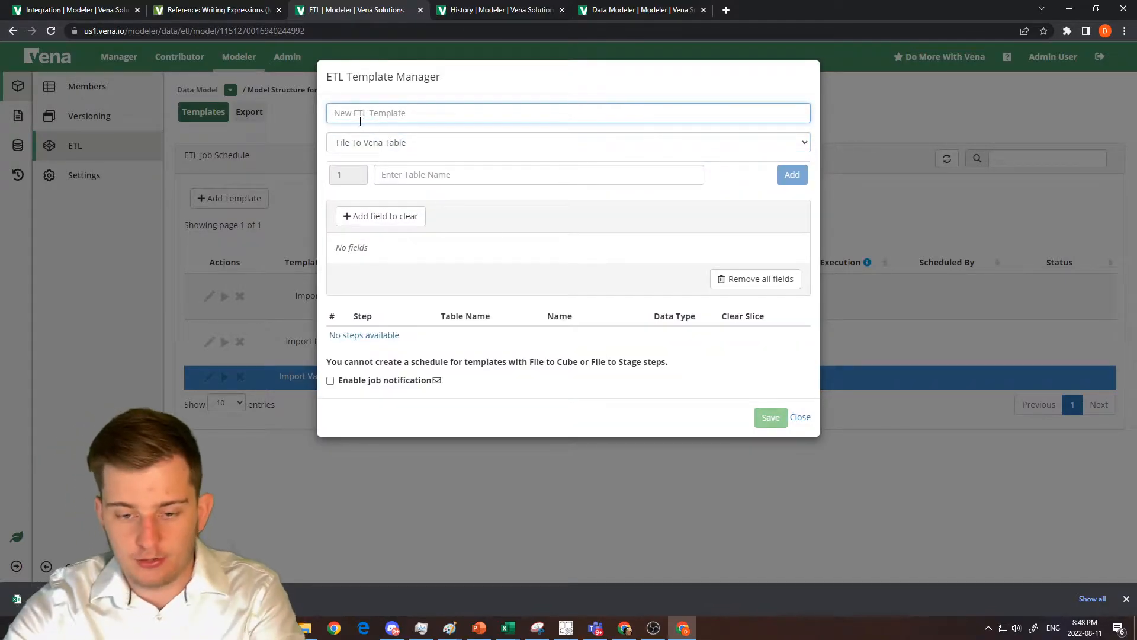
text(Import Data)
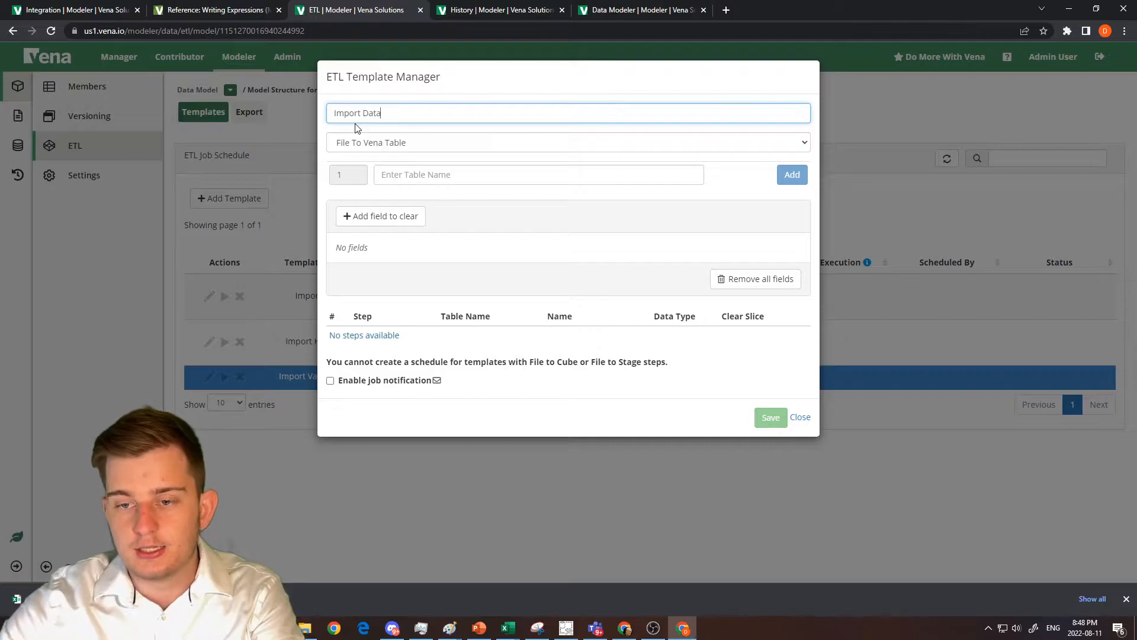
Copy the name vt_data_import from the channel list as the step's table name, add the step and save the template.
click(417, 171)
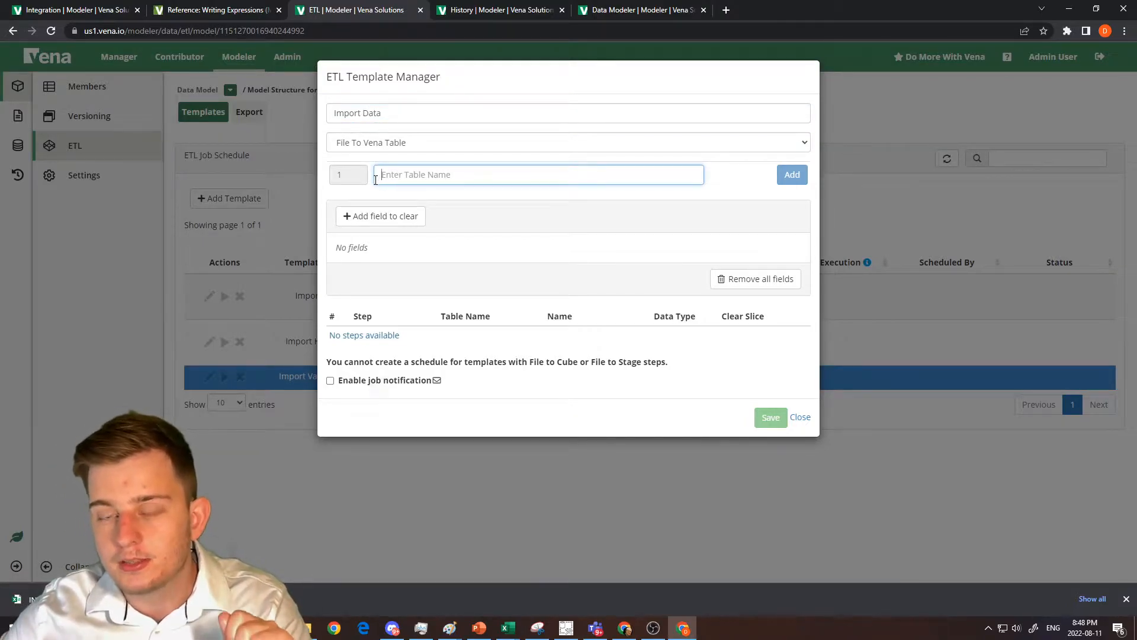
click(35, 10)
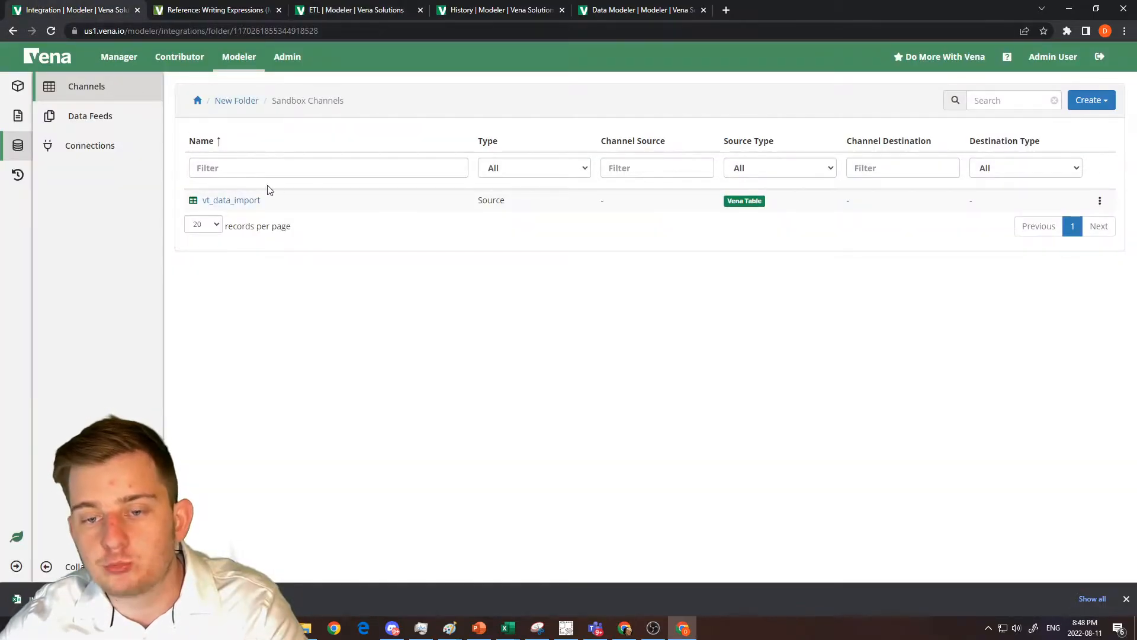
drag(263, 201, 208, 205)
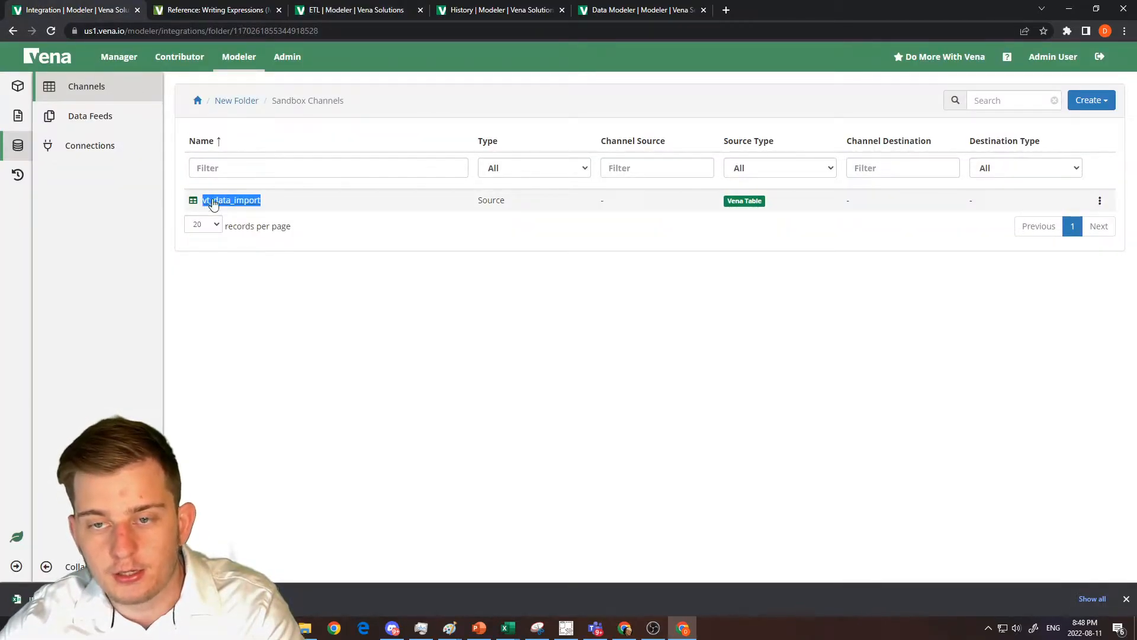
key(ctrl+c)
click(367, 10)
click(444, 172)
key(ctrl+v)
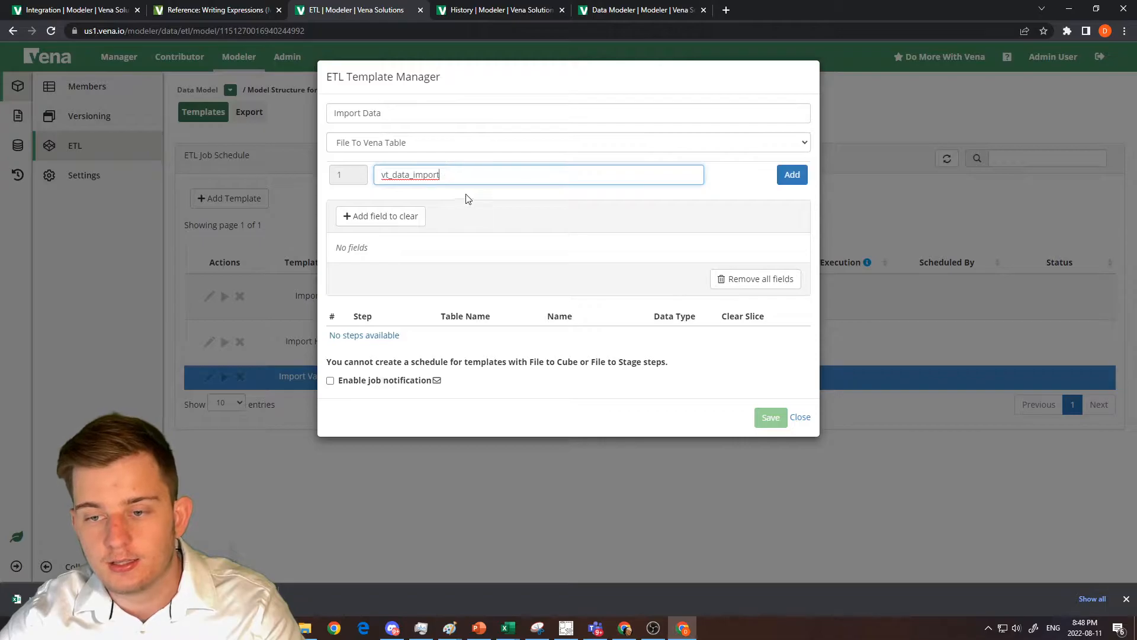
click(792, 176)
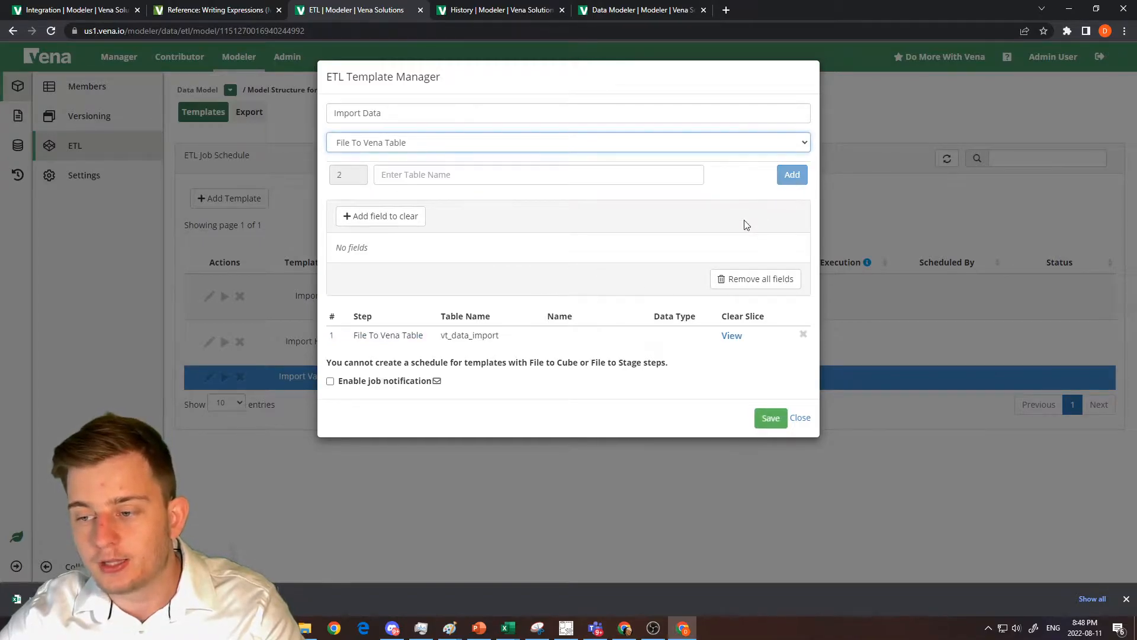
click(772, 418)
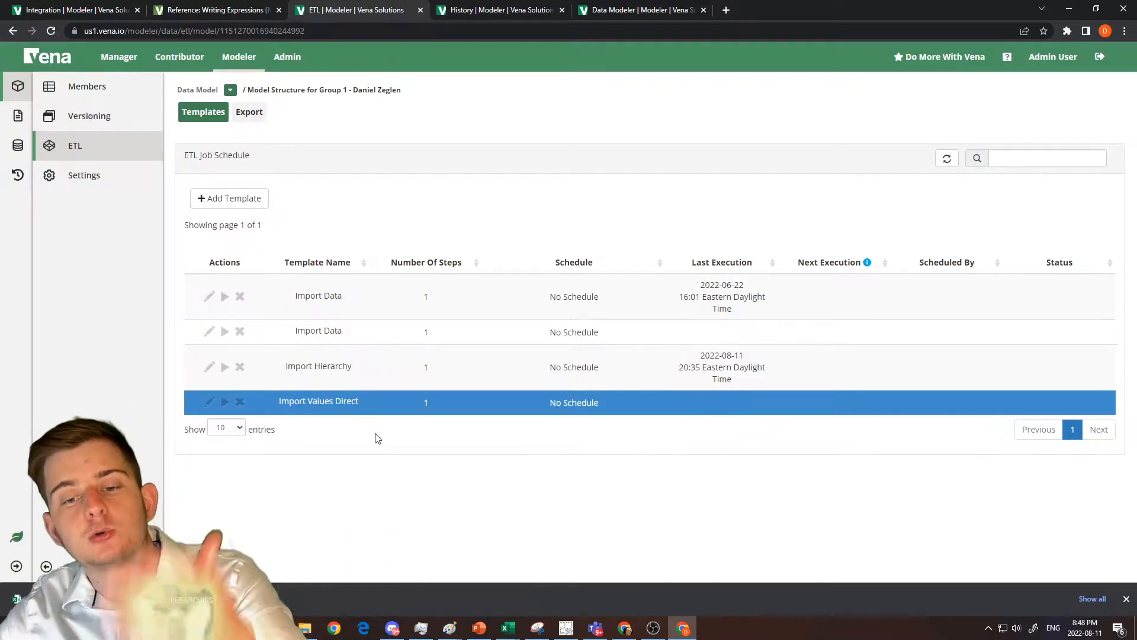
Run the Import Values Direct template with the exported INTERSECTIONS CSV file.
click(225, 403)
click(693, 194)
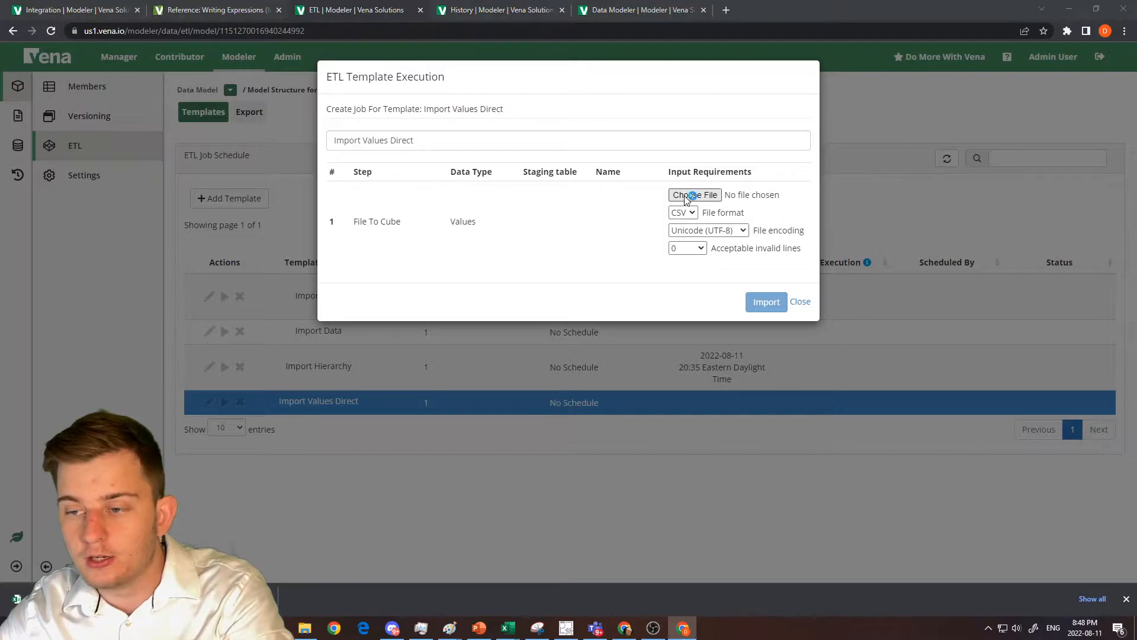
double_click(282, 104)
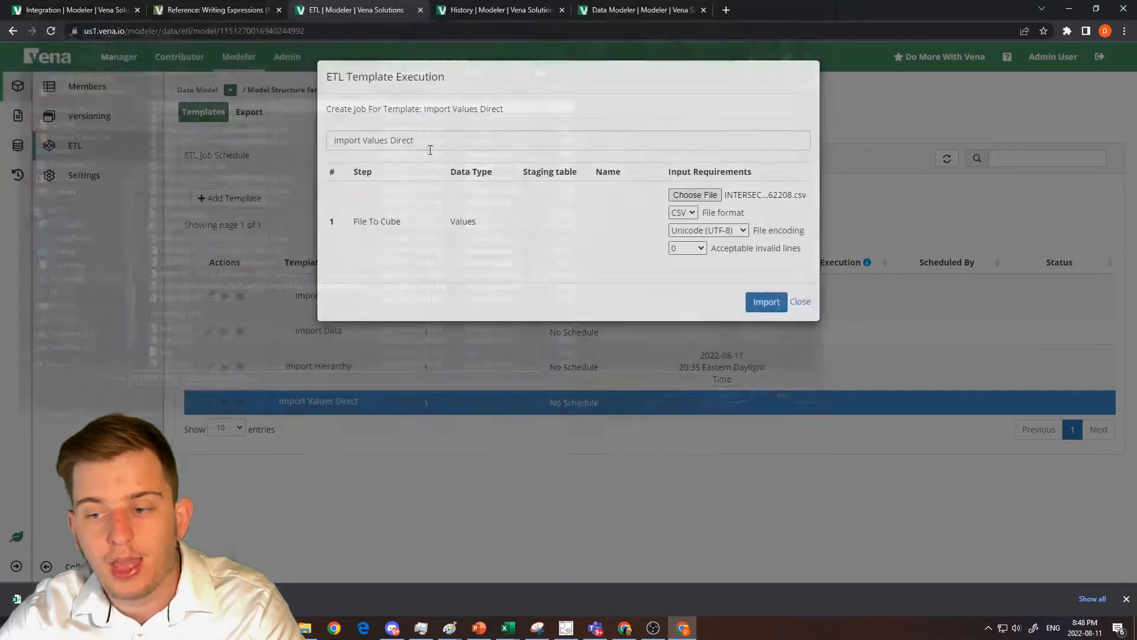
click(764, 302)
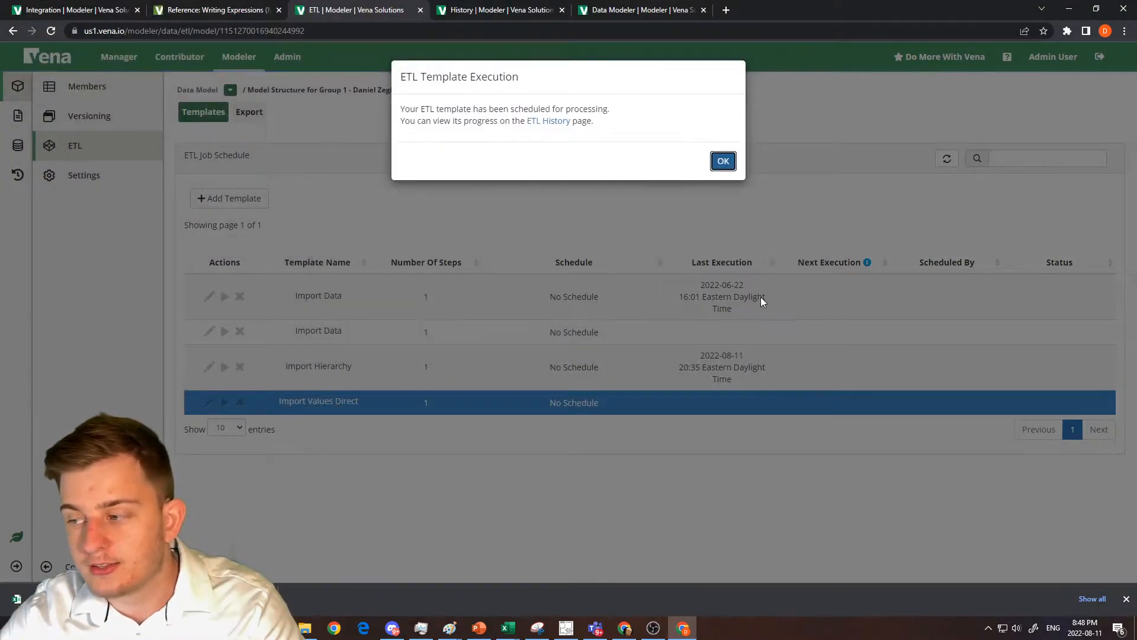
click(723, 161)
Refresh the ETL job history and preview the data in the vt_data_import Vena table.
click(501, 10)
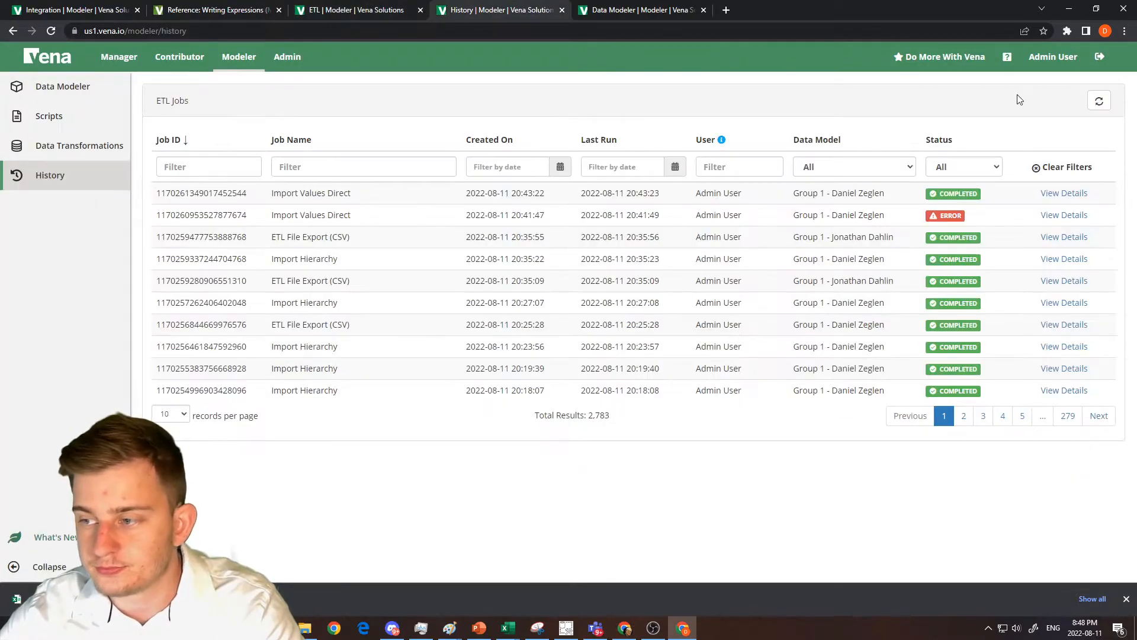
click(1099, 101)
drag(1007, 215, 637, 193)
click(354, 7)
click(119, 9)
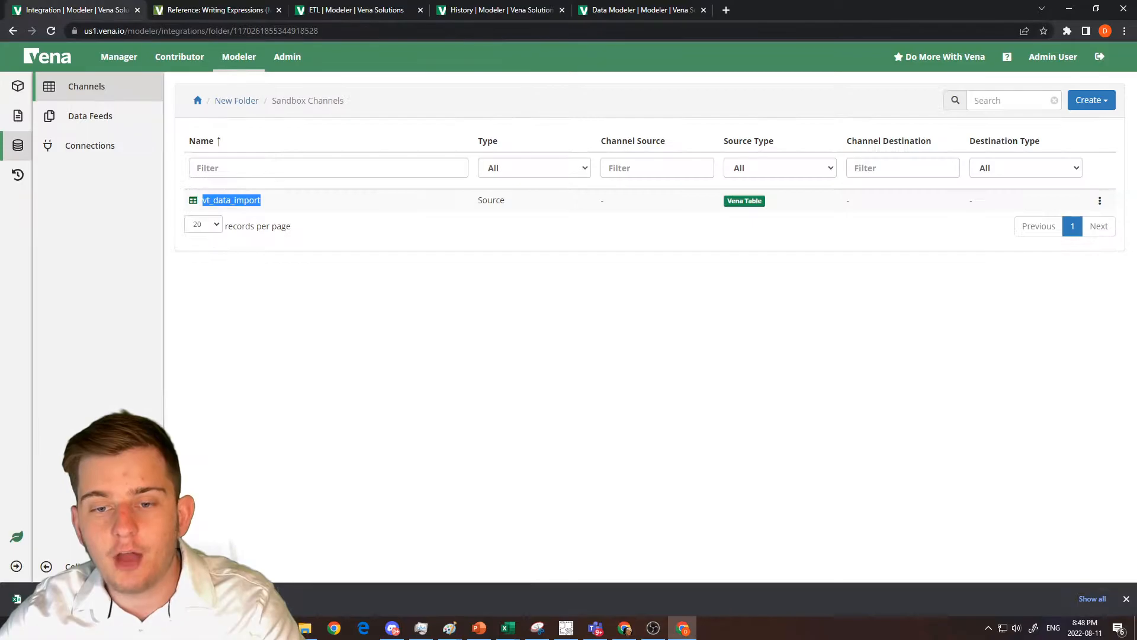
right_click(238, 200)
click(274, 256)
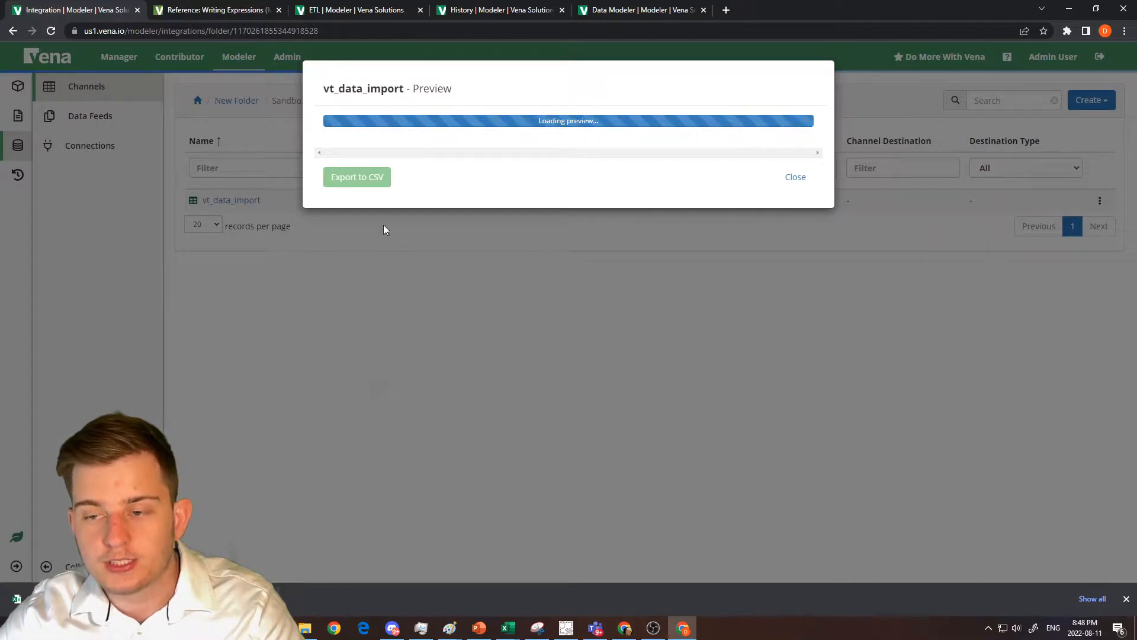
click(795, 165)
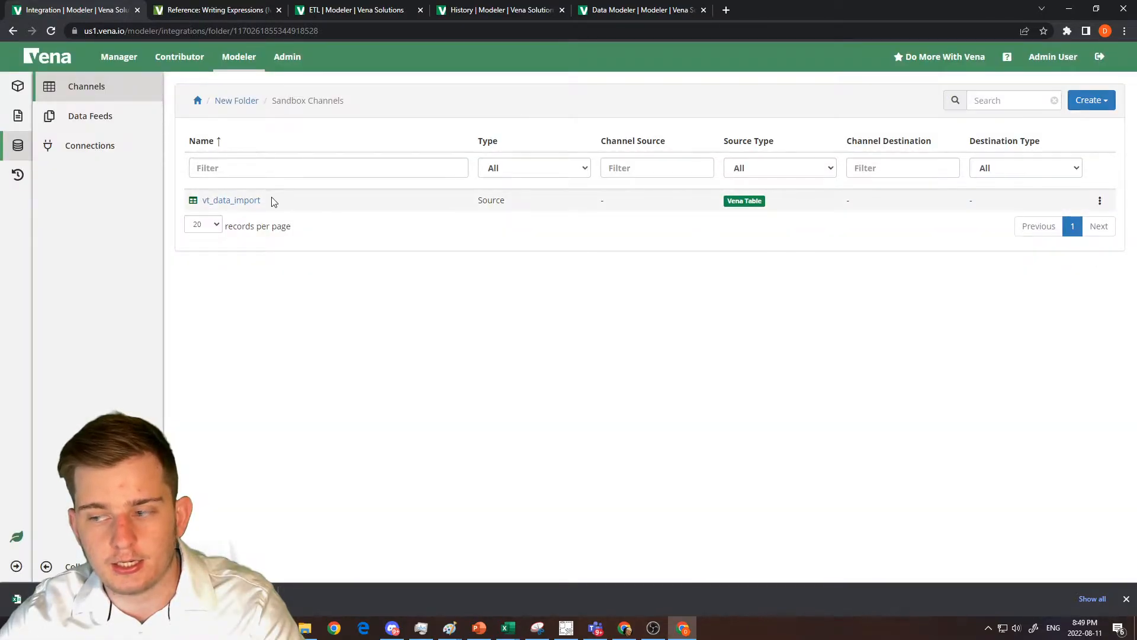
Review the details of the latest Import Values Direct job in the ETL history.
click(509, 7)
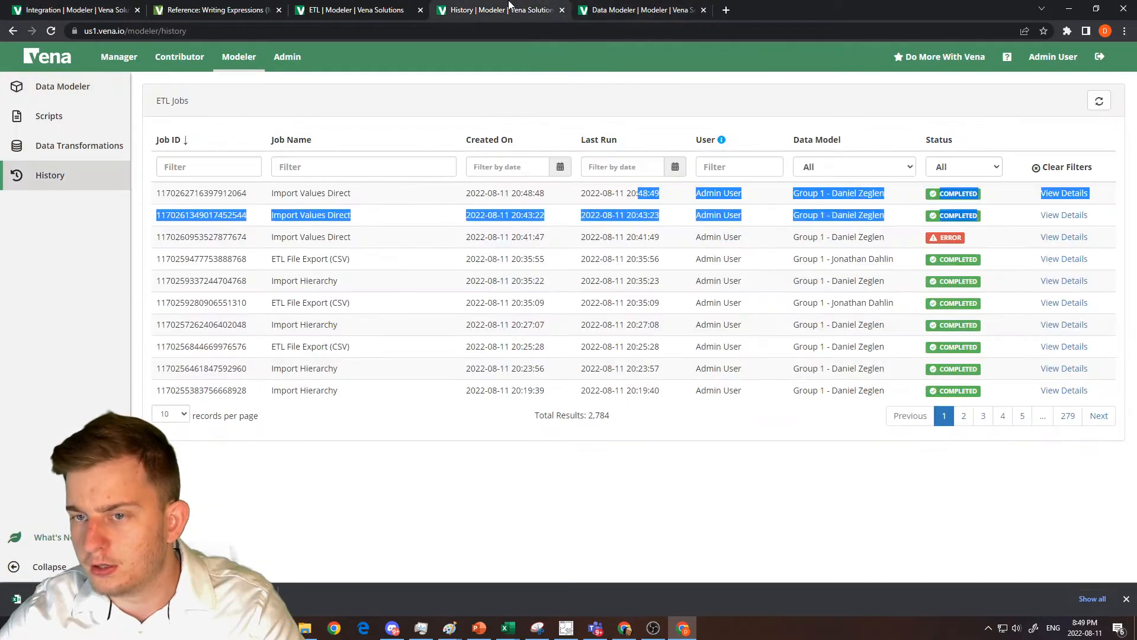
click(1060, 195)
key(Return)
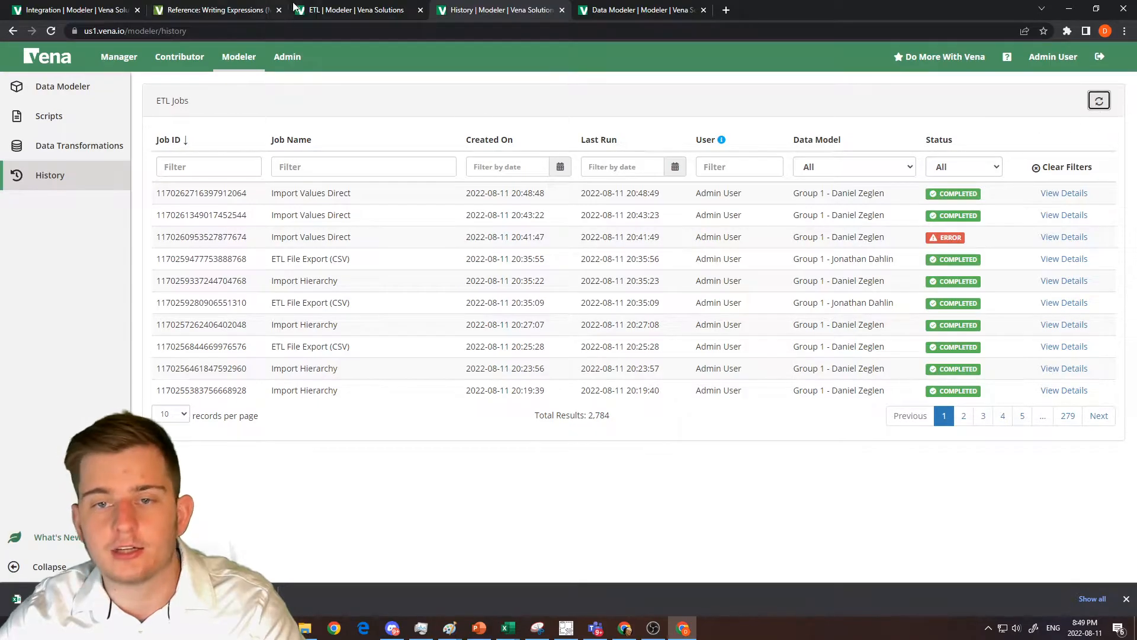
drag(271, 193, 292, 194)
key(ctrl+shift+Tab)
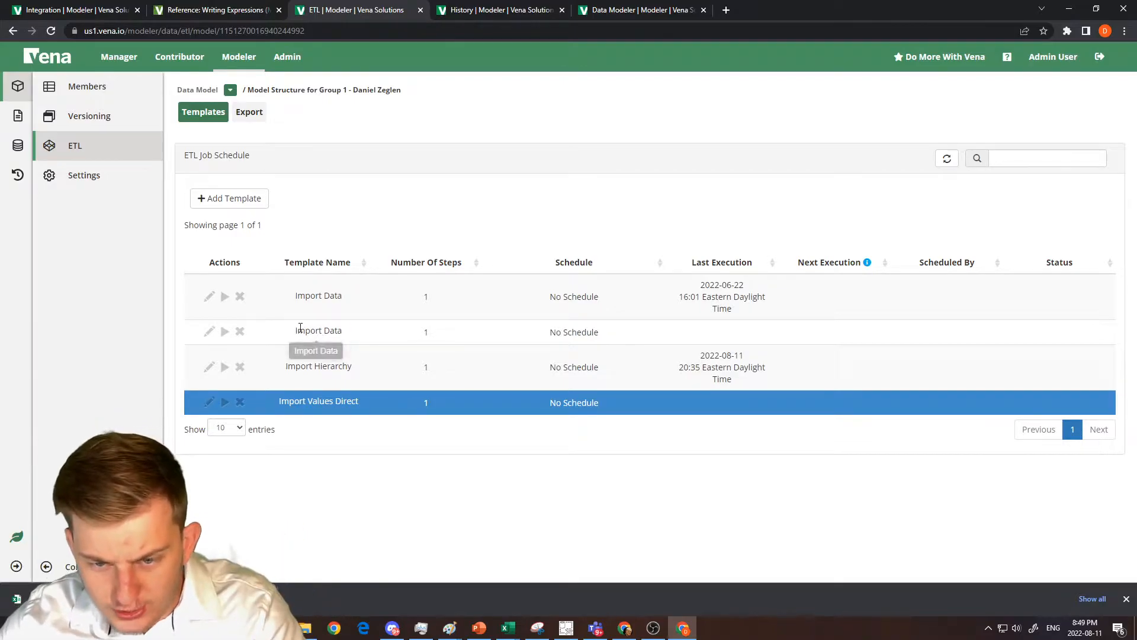
Inspect the steps of both Import Data templates and delete the older one that uses File To Cube.
click(209, 332)
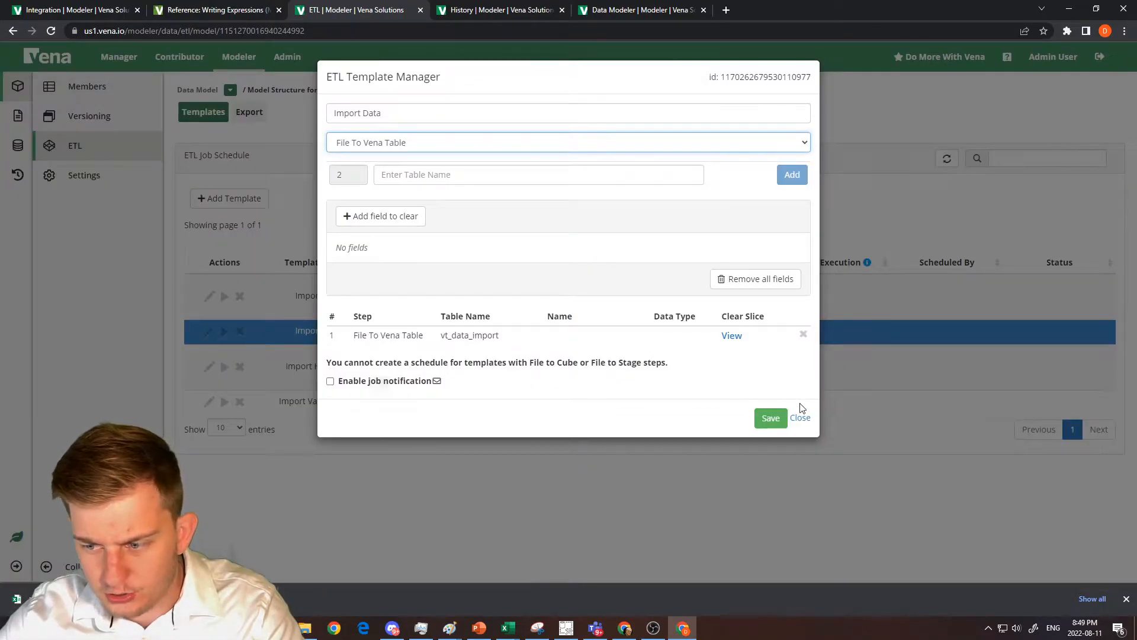
click(801, 416)
click(209, 296)
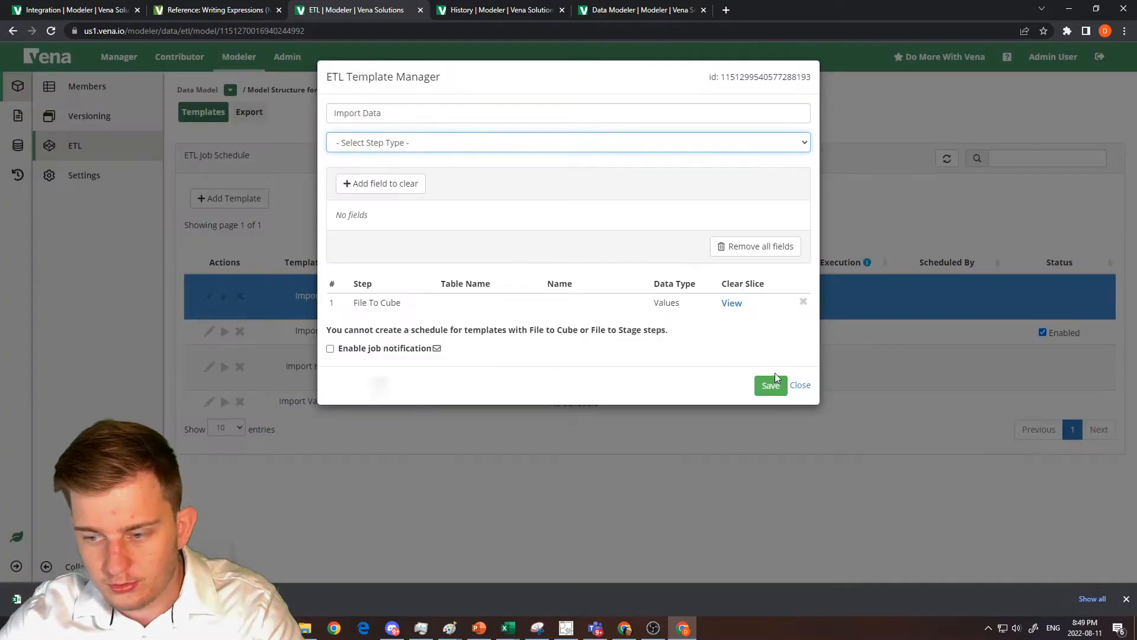
click(799, 387)
click(239, 295)
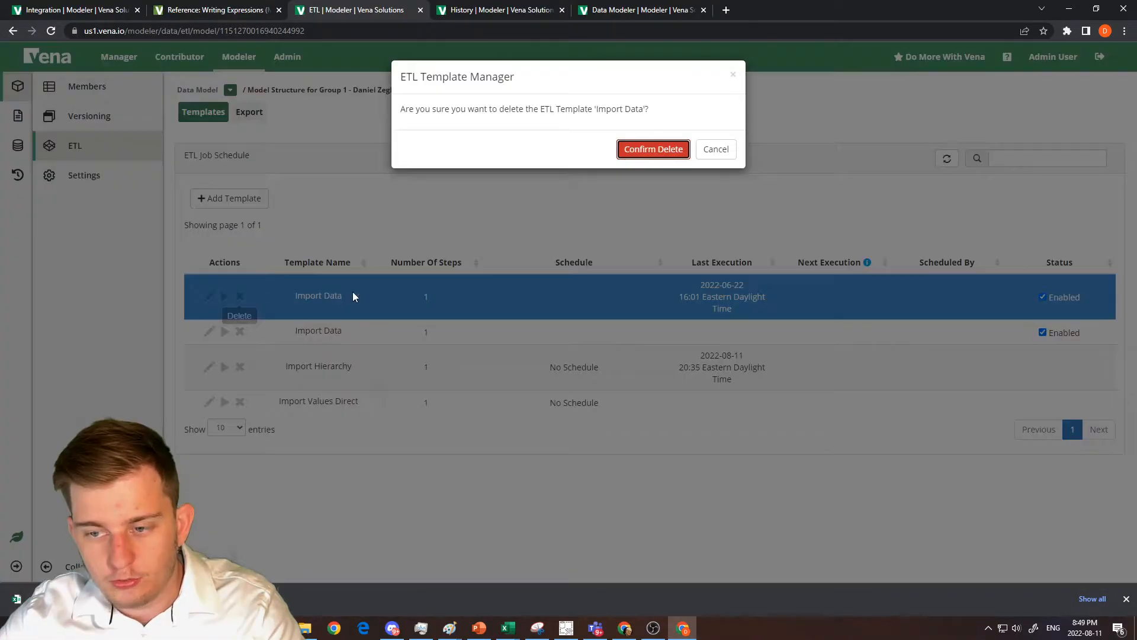
click(630, 155)
Try to run the Import Data template with the INTERSECTIONS CSV file.
click(225, 287)
click(689, 193)
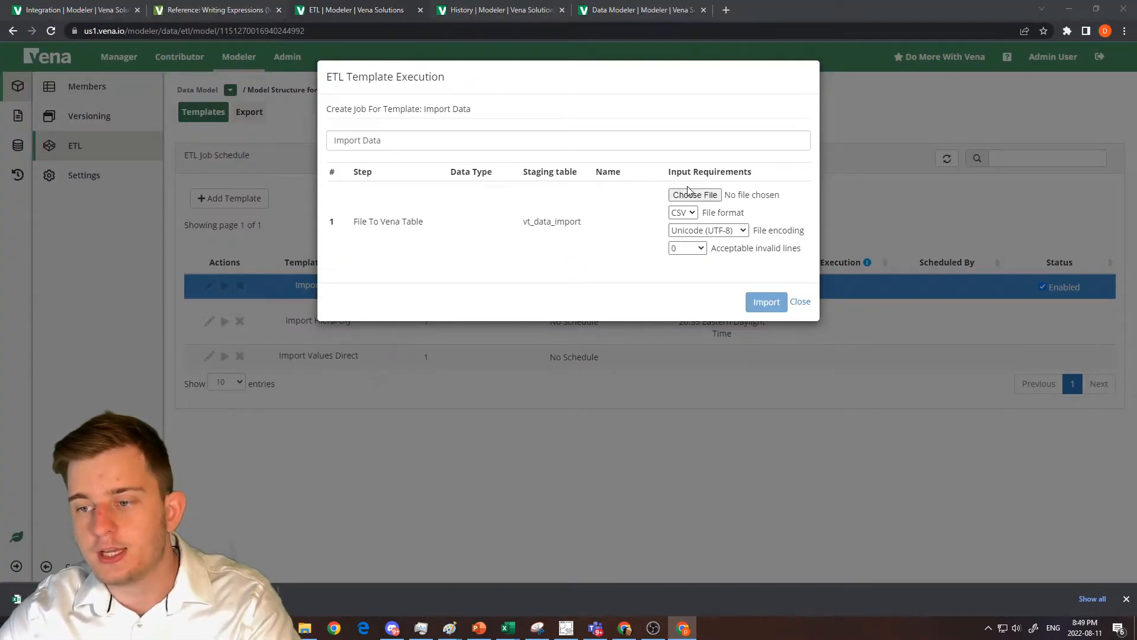
double_click(230, 103)
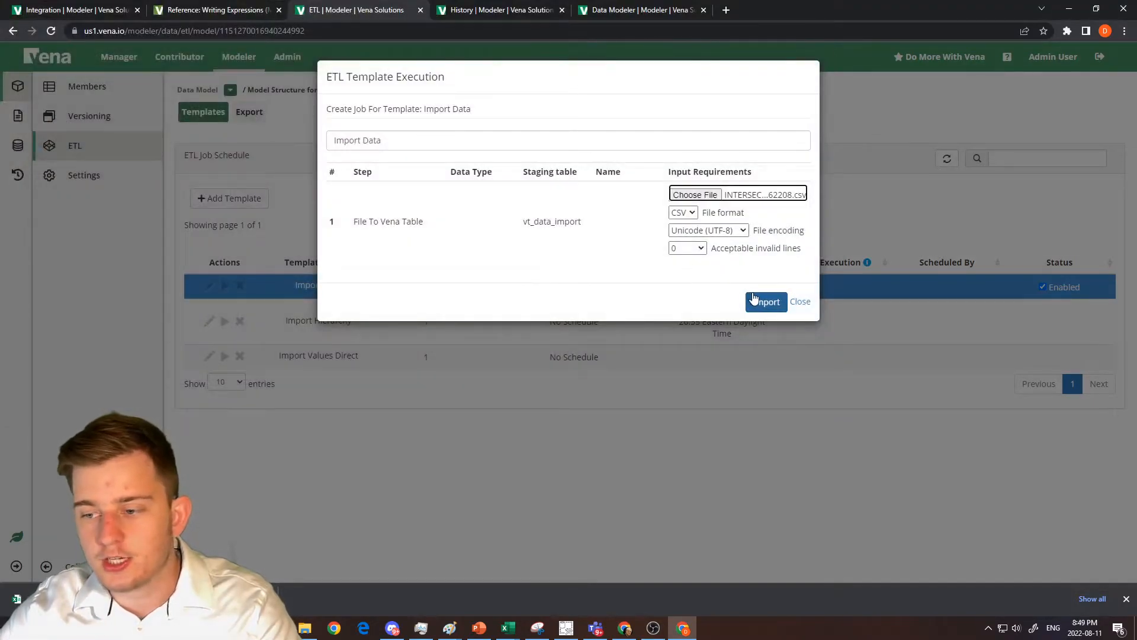
click(756, 296)
Refresh the ETL job history and expand the error message in the latest Import Data job's details.
key(ctrl+Tab)
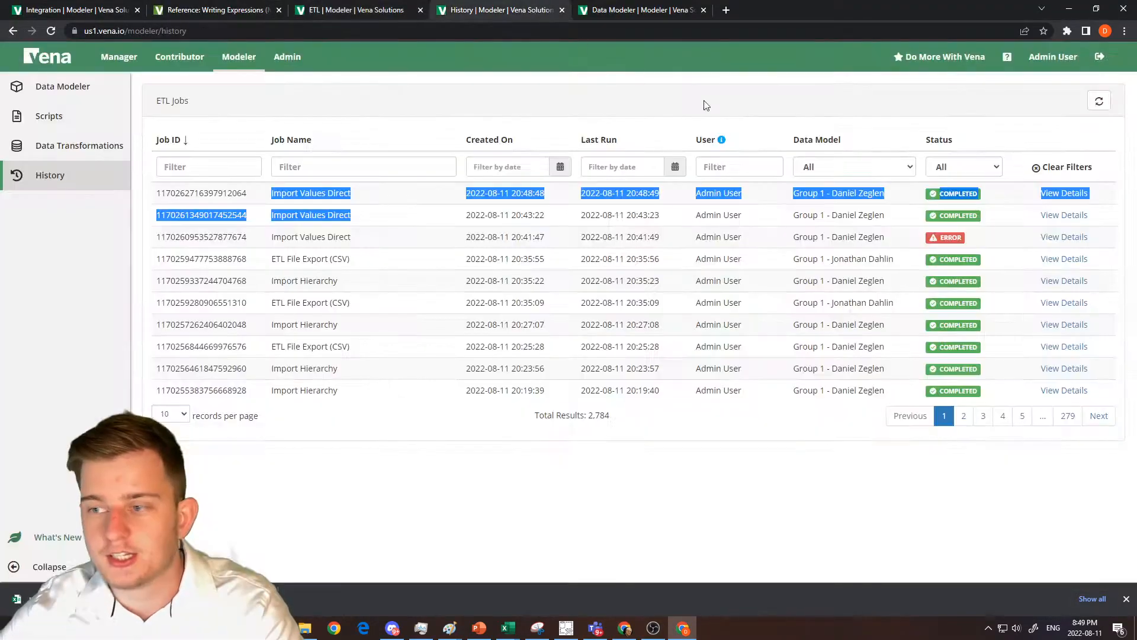
click(1091, 103)
click(1048, 193)
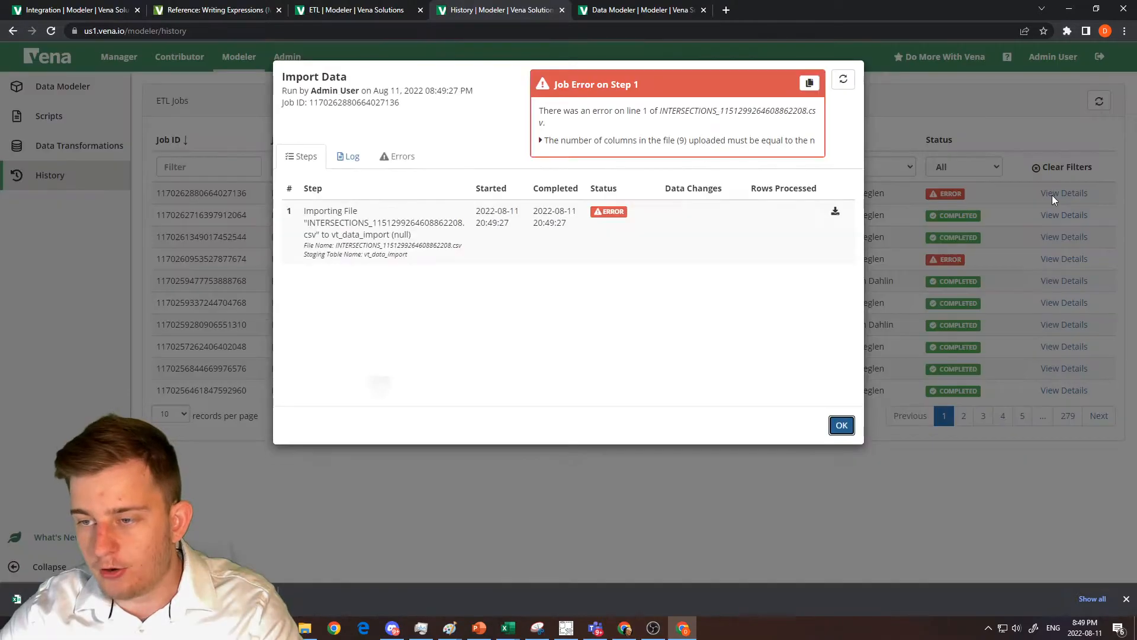
click(540, 140)
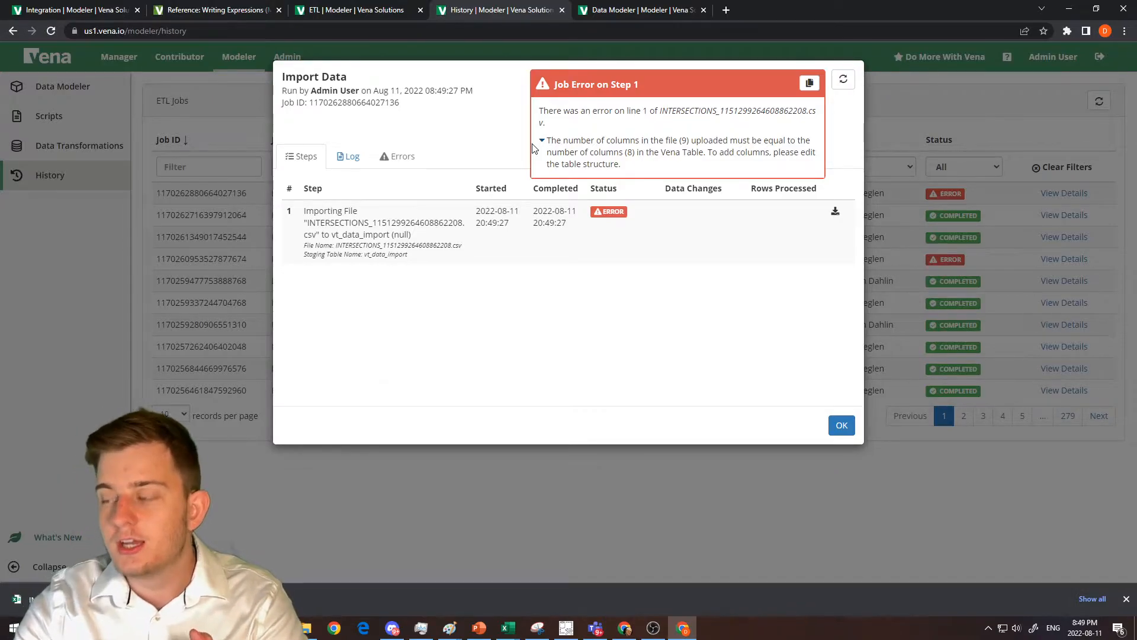
Clear the _etl_id column from the INTERSECTIONS CSV file in Excel and save the file.
drag(1136, 77, 777, 97)
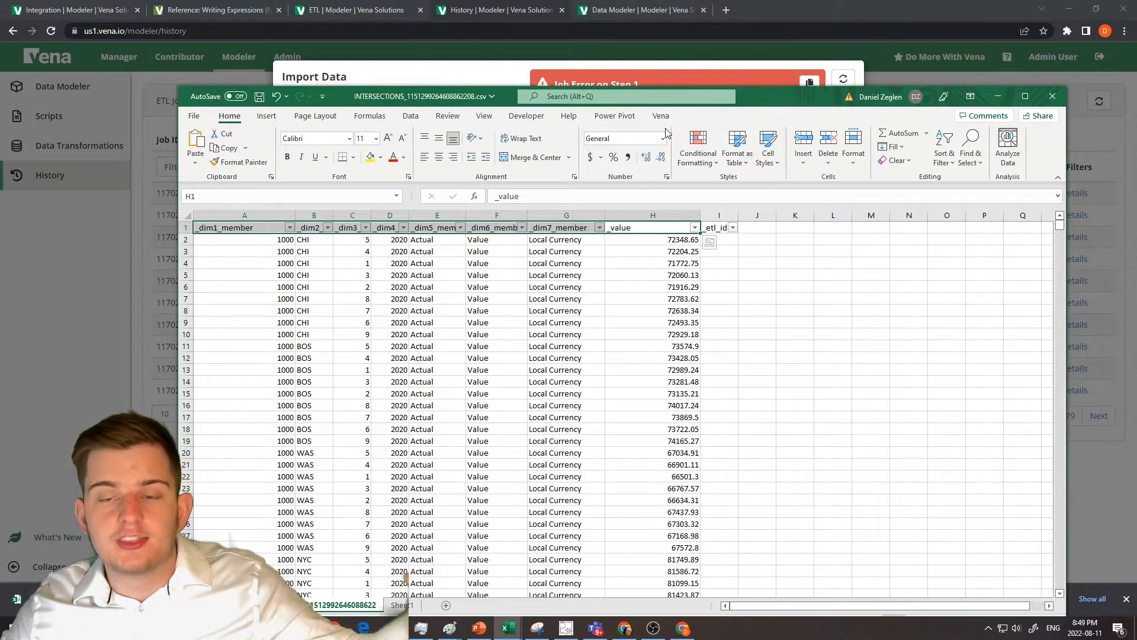
key(Right)
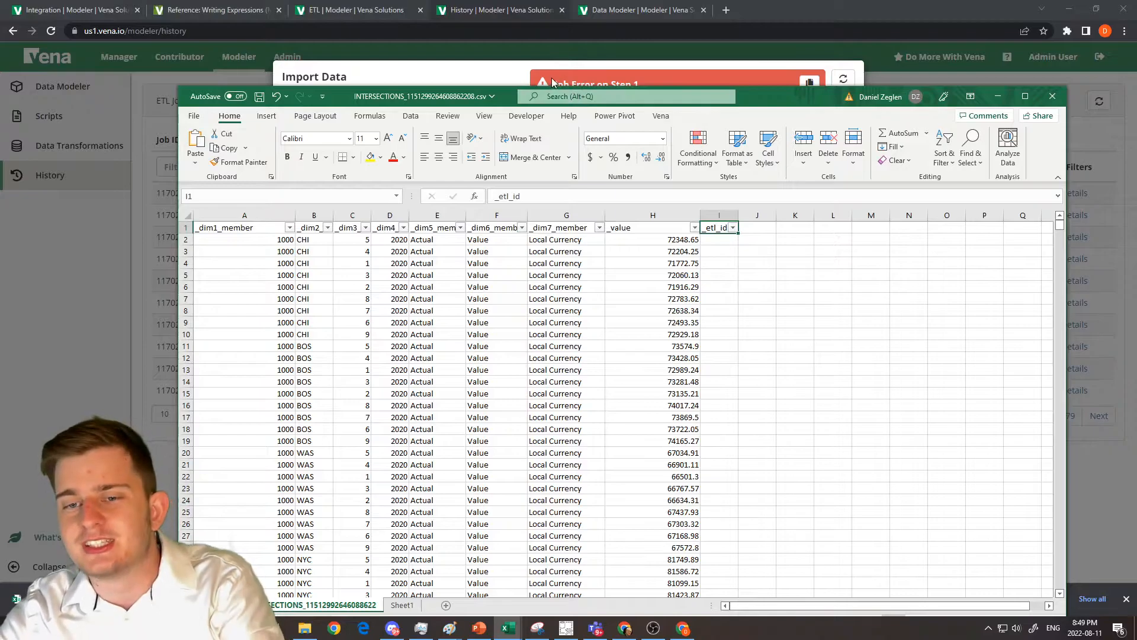
key(ctrl+space)
key(Delete)
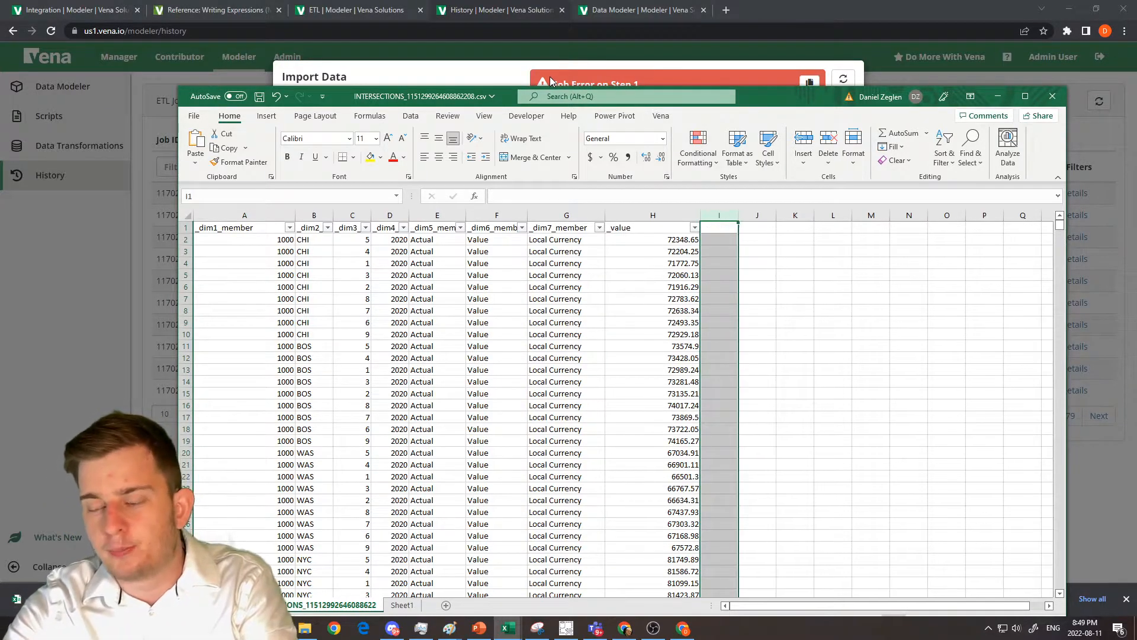
key(ctrl+s)
drag(762, 102, 1136, 196)
Run the Import Data ETL template with the corrected INTERSECTIONS_1151299264608862208.csv file.
click(841, 424)
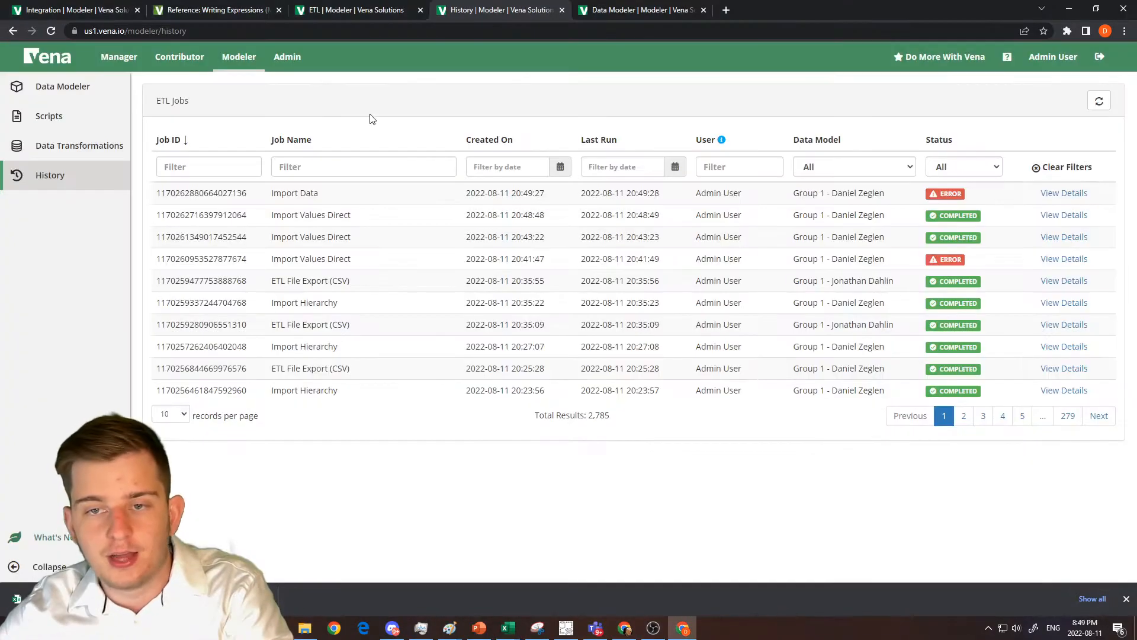
click(341, 8)
click(739, 185)
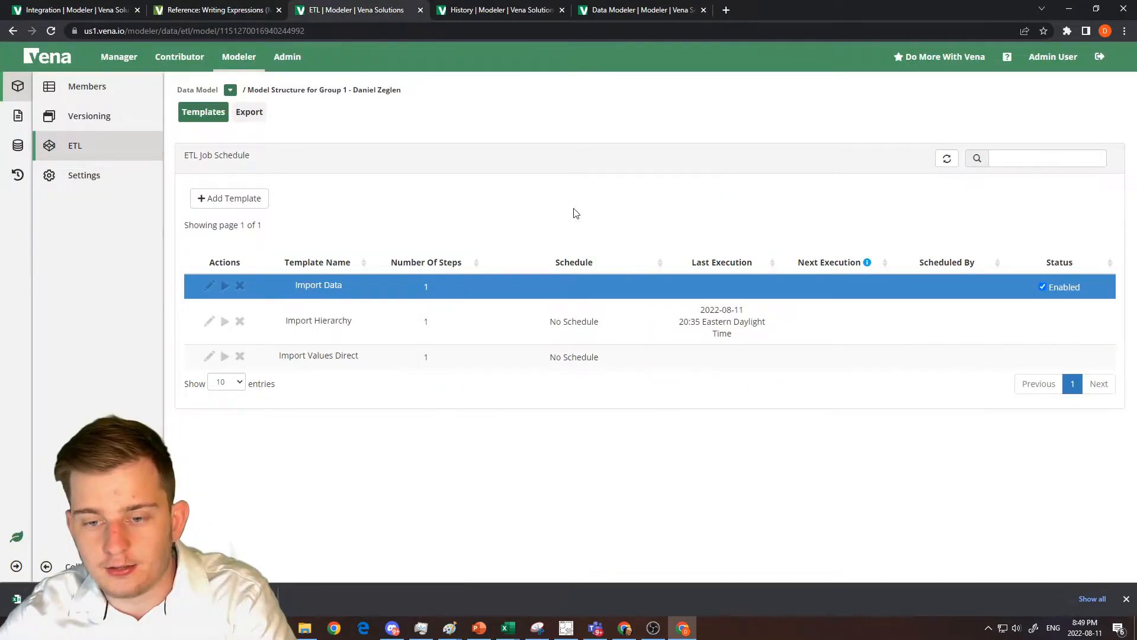
click(225, 286)
click(720, 197)
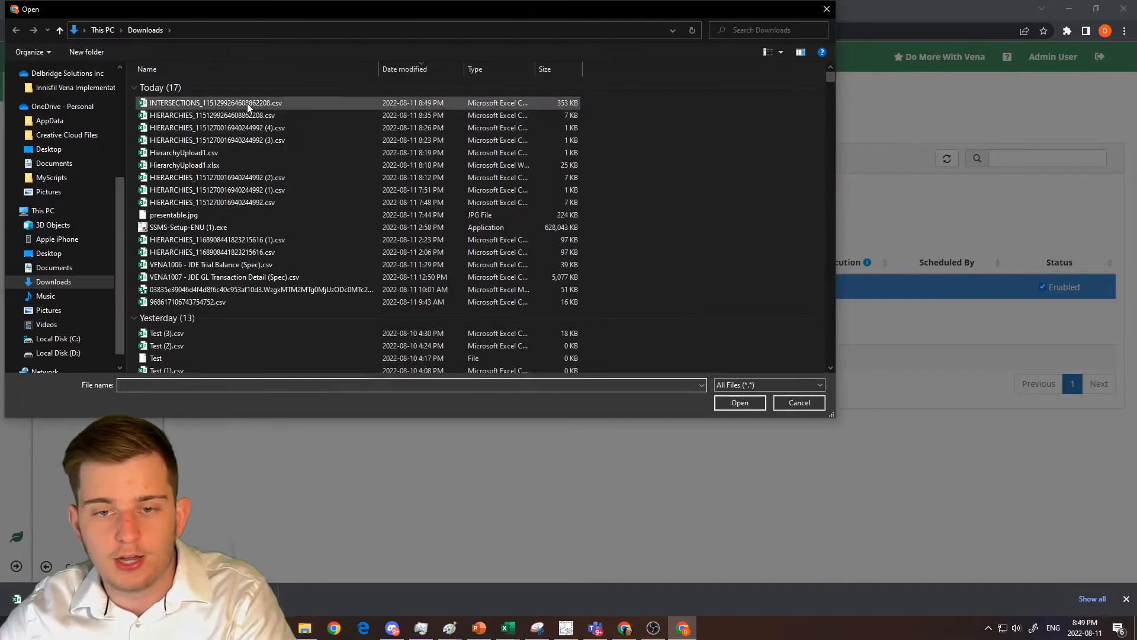
double_click(247, 104)
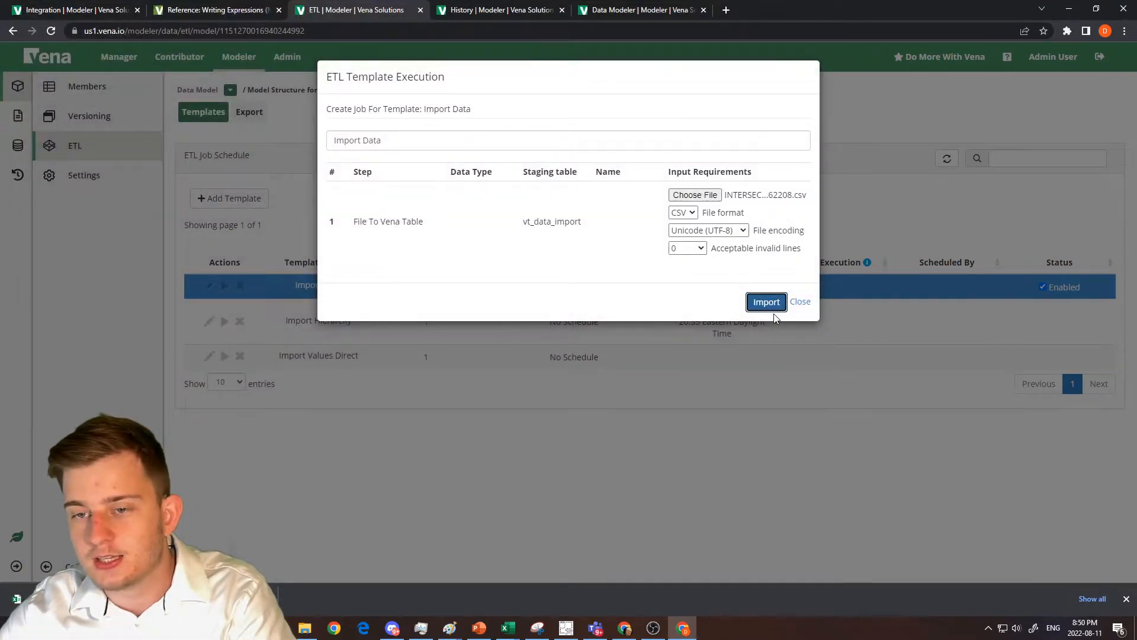
click(764, 302)
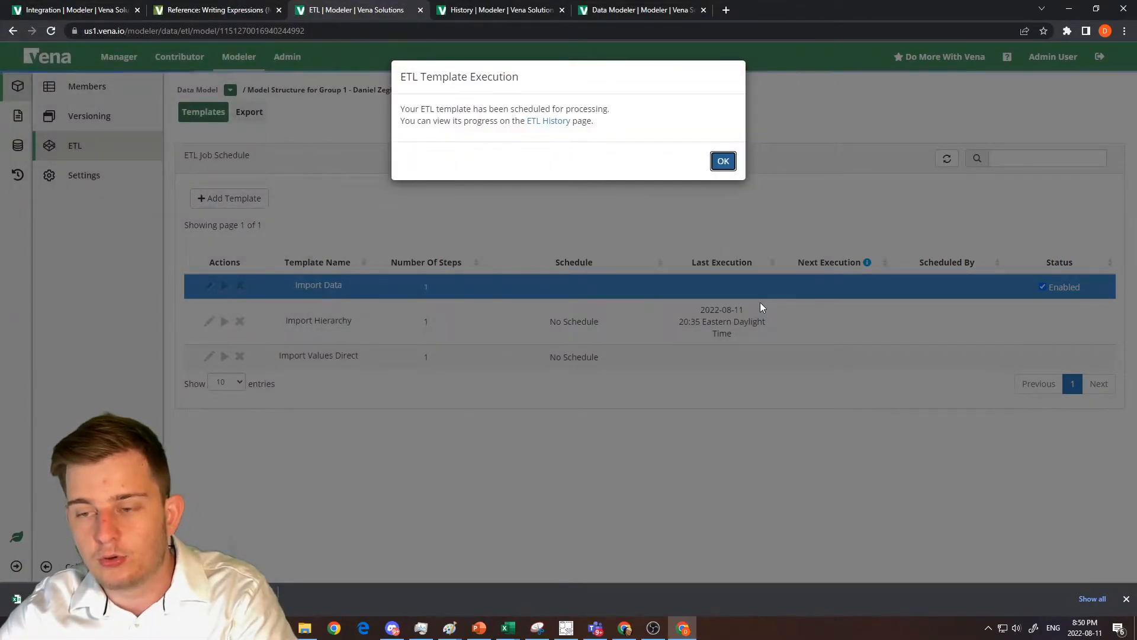
Open the newest Import Data job's details in the ETL history and refresh them until the job finishes.
click(537, 9)
click(1099, 101)
click(1064, 193)
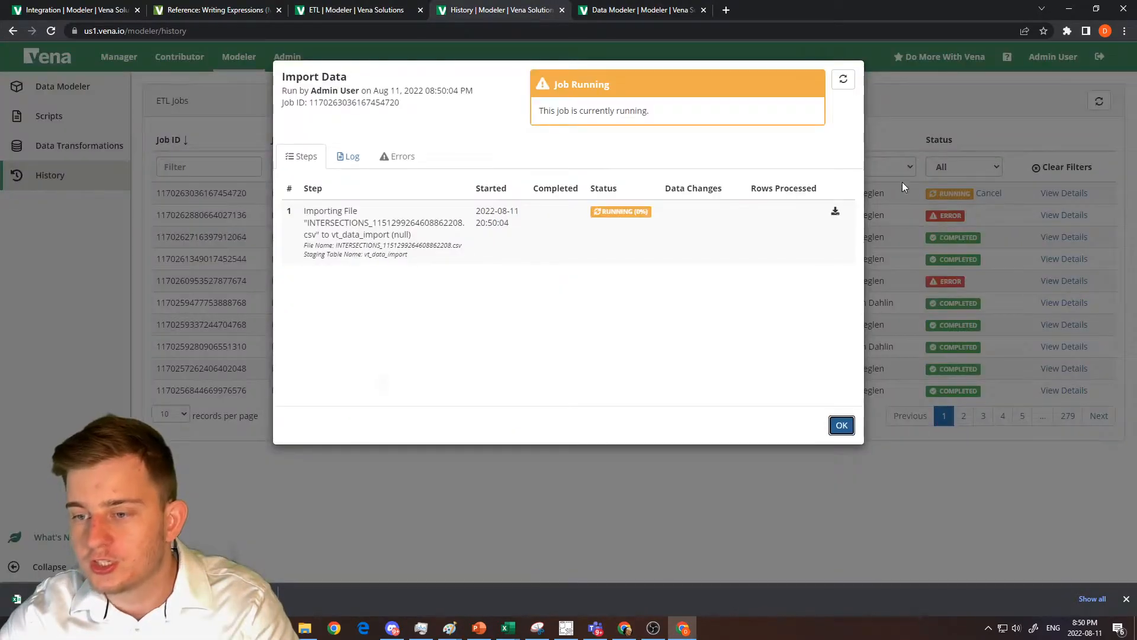
click(843, 80)
click(844, 80)
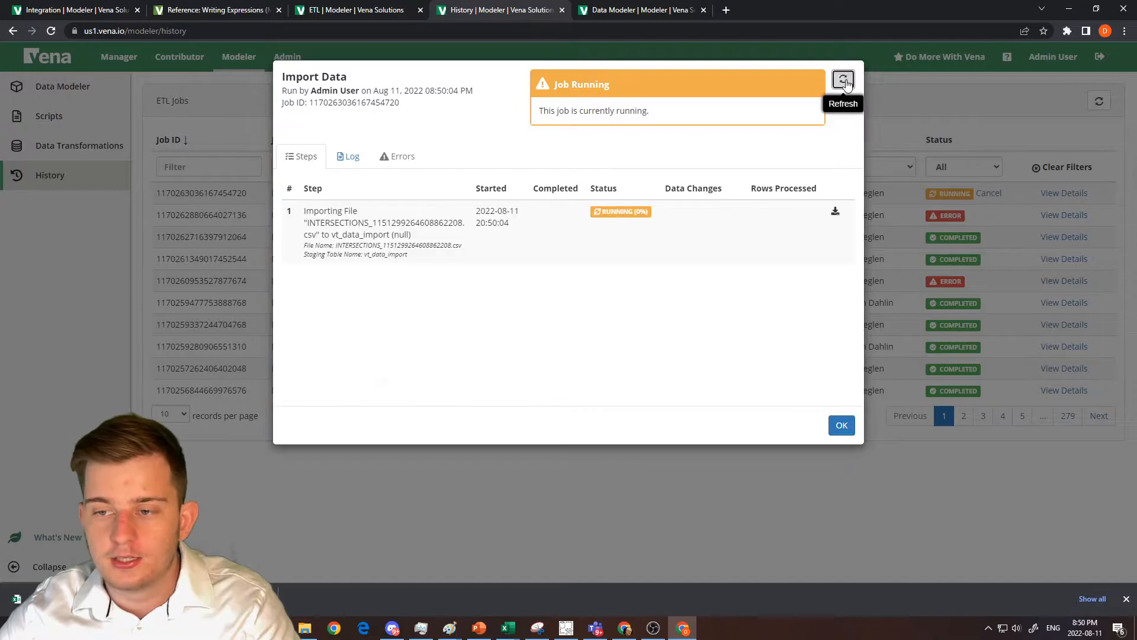
click(844, 81)
click(843, 81)
click(843, 81)
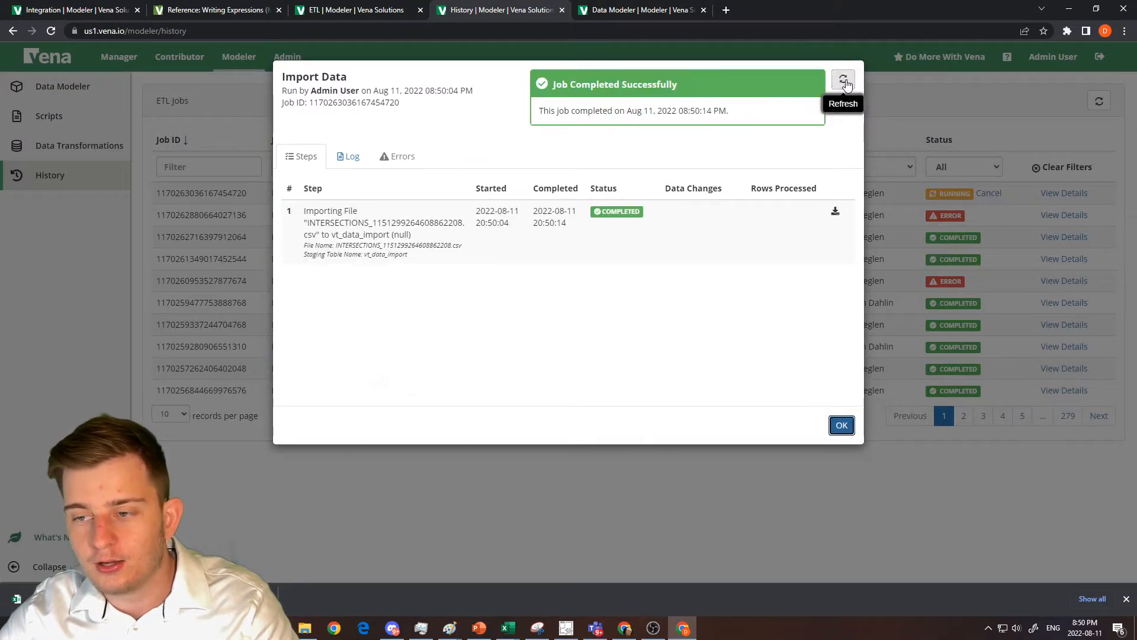
Preview the rows of the vt_data_import Vena table in Sandbox Channels and close the preview.
click(80, 7)
right_click(227, 200)
click(281, 258)
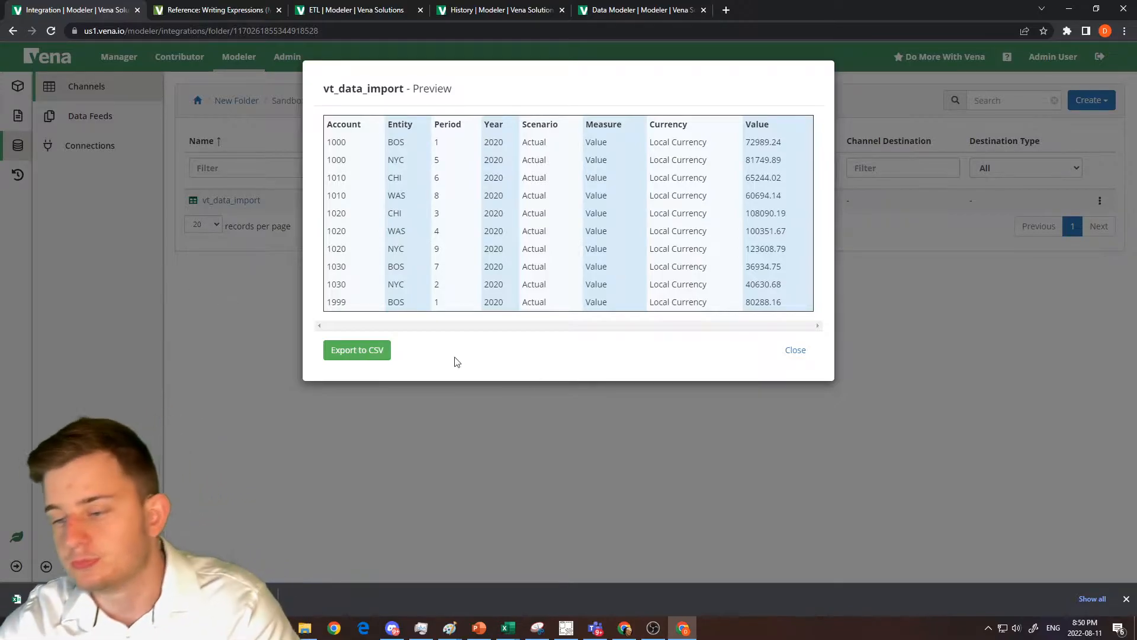
click(801, 349)
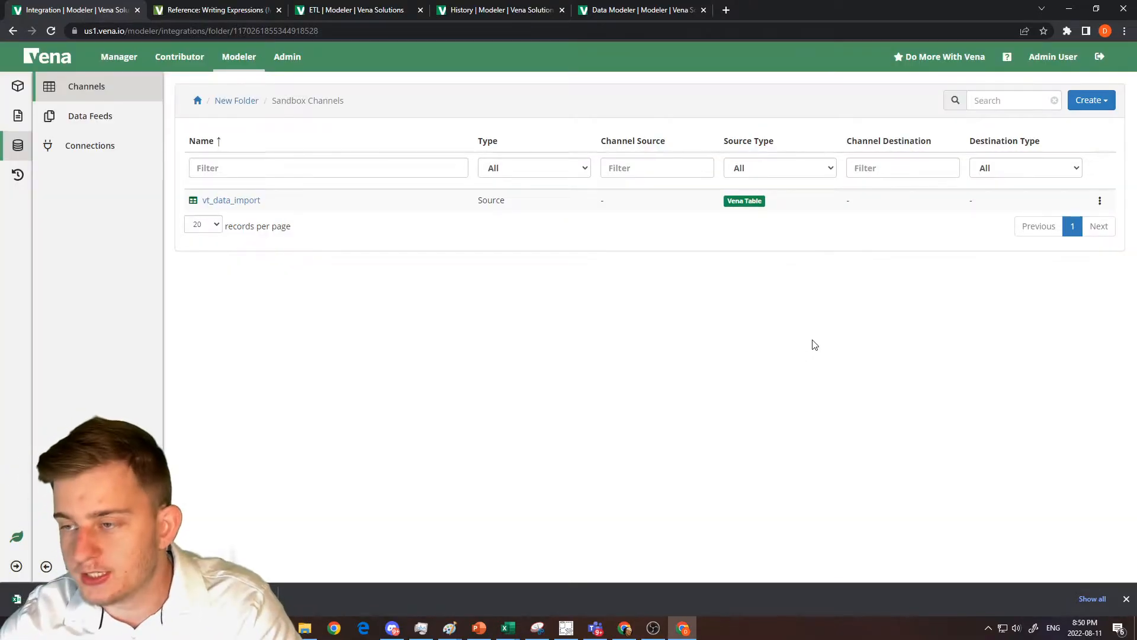
Start a new VenaQL source in Sandbox Channels and preview the vt_data_import table in its editor.
click(1079, 104)
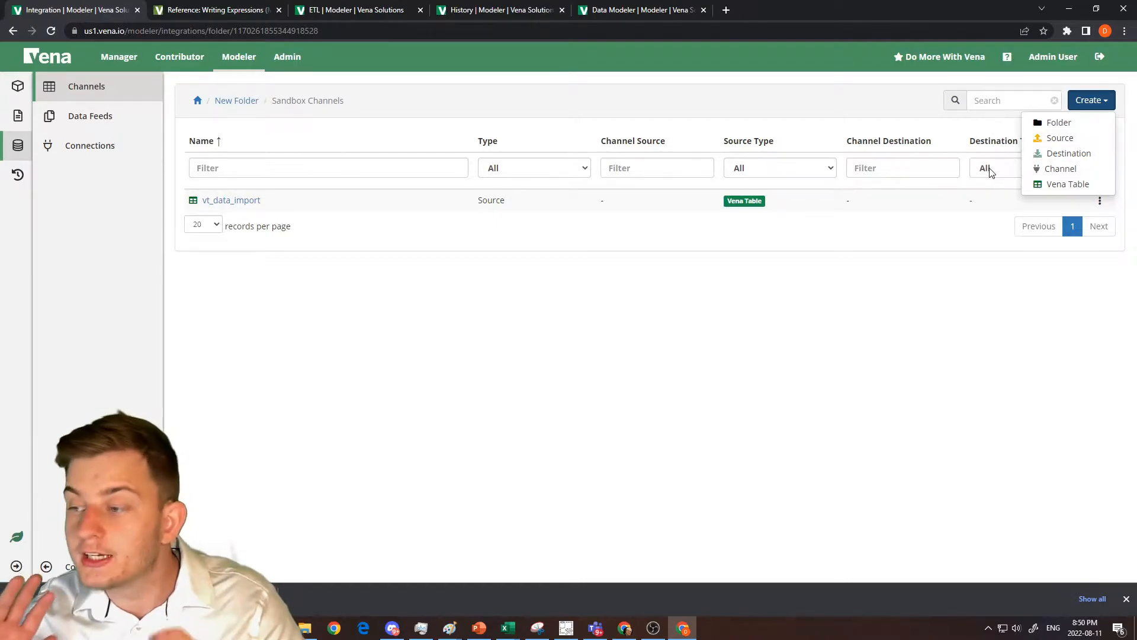
mouse_move(1057, 142)
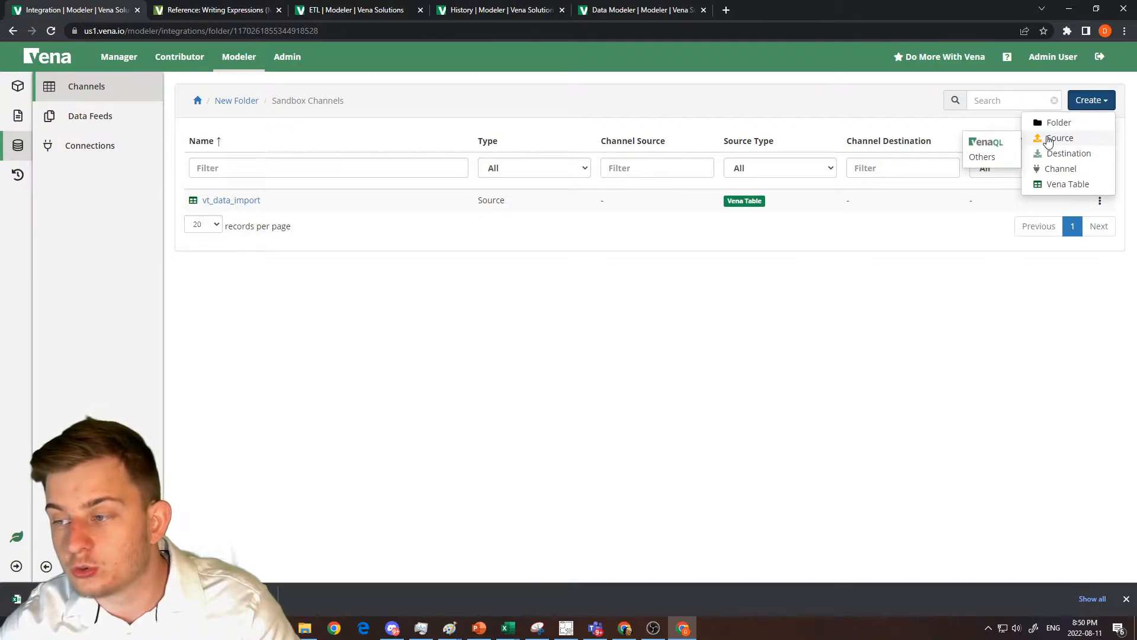
click(995, 143)
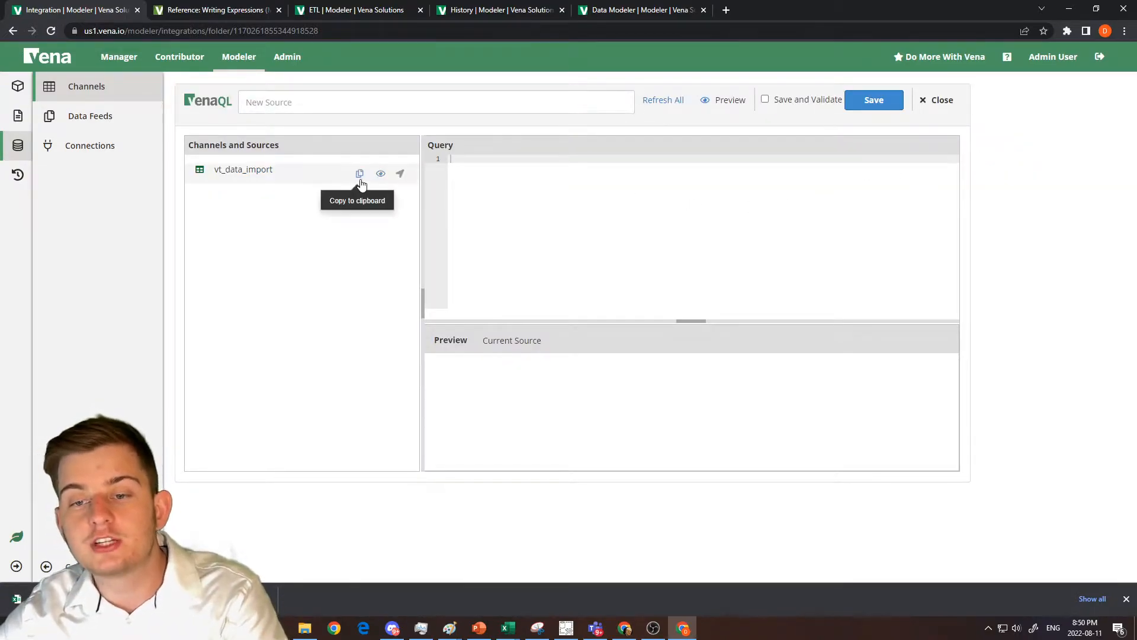
click(360, 176)
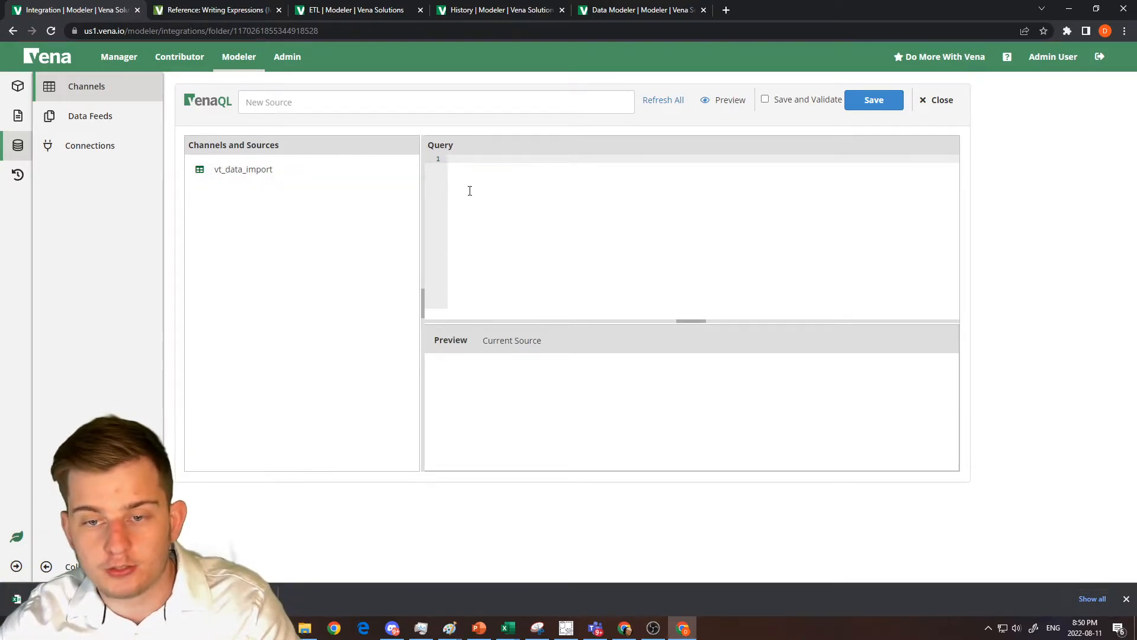
click(383, 175)
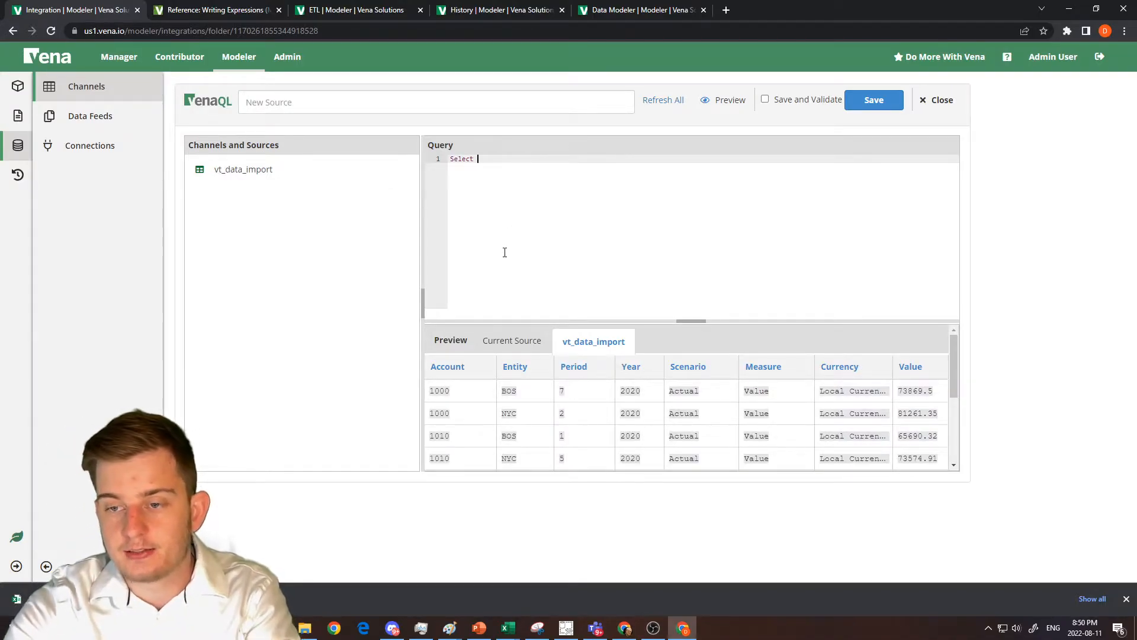
Write the VenaQL query Select "Account" from "vt_data_import" in the new source.
drag(447, 367, 534, 174)
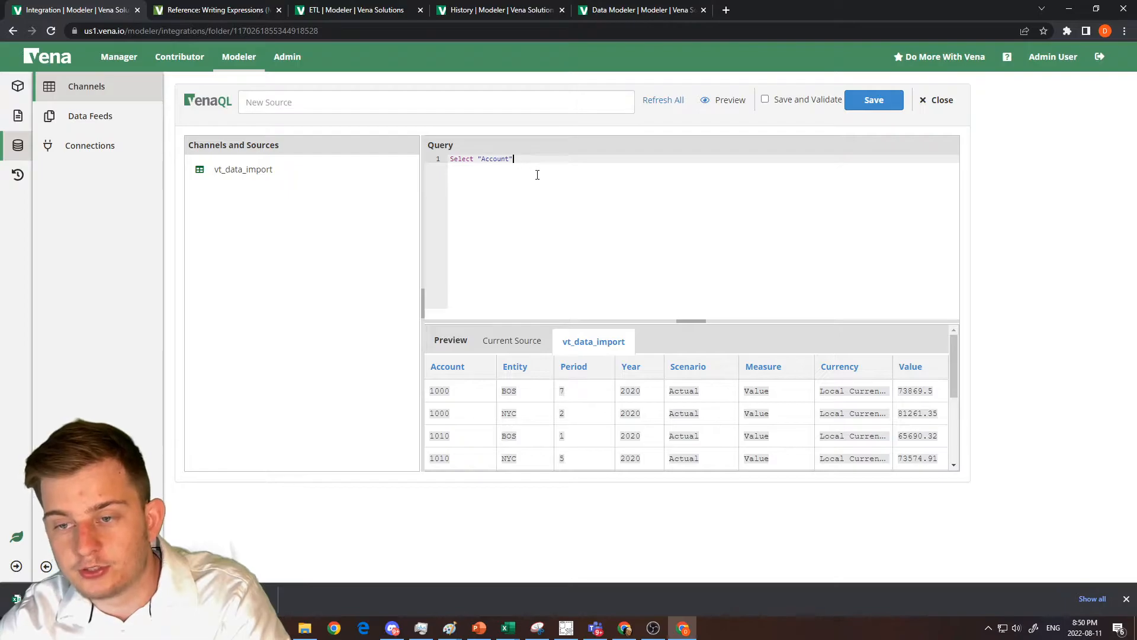
key(Return)
text(from)
drag(355, 172, 528, 178)
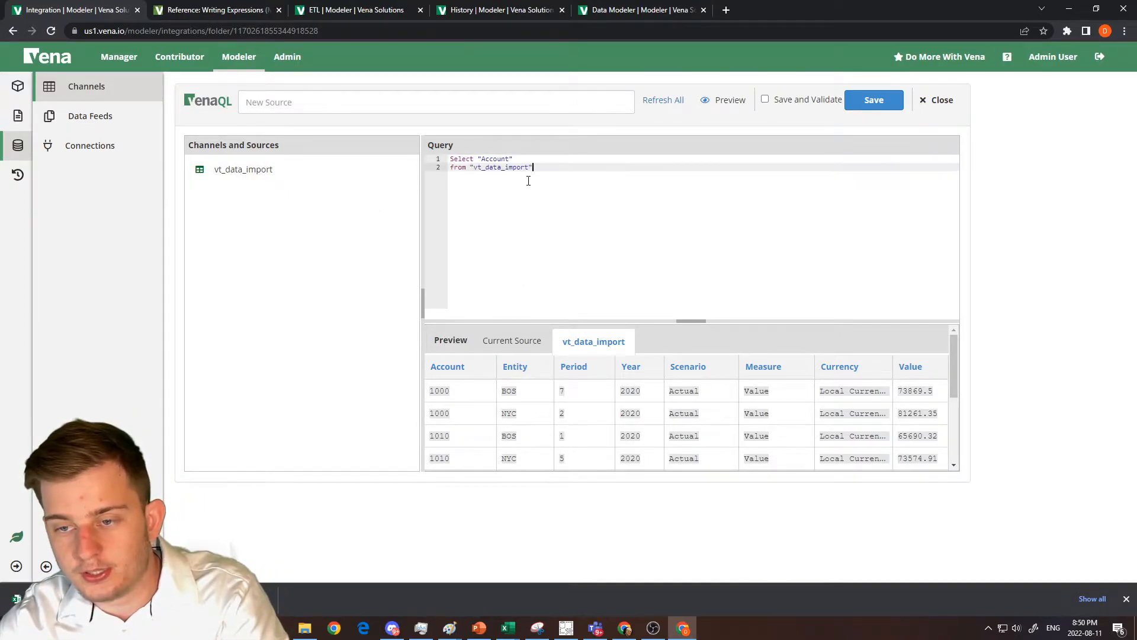
Refresh vt_data_import to preview the query's result, and close the VenaQL source without saving.
click(531, 335)
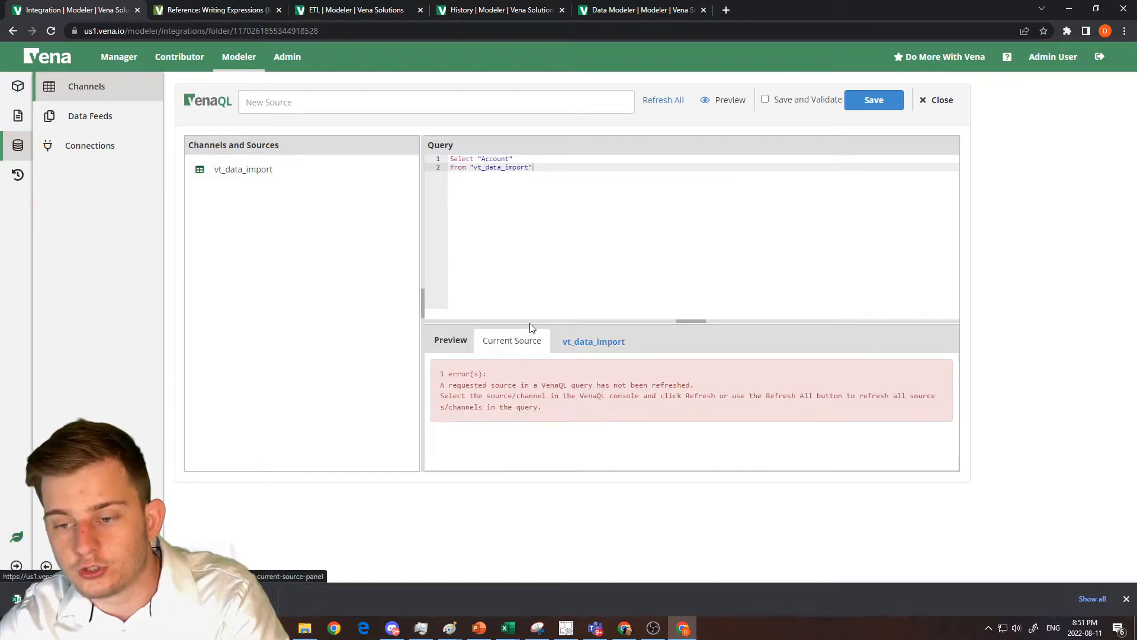
click(404, 170)
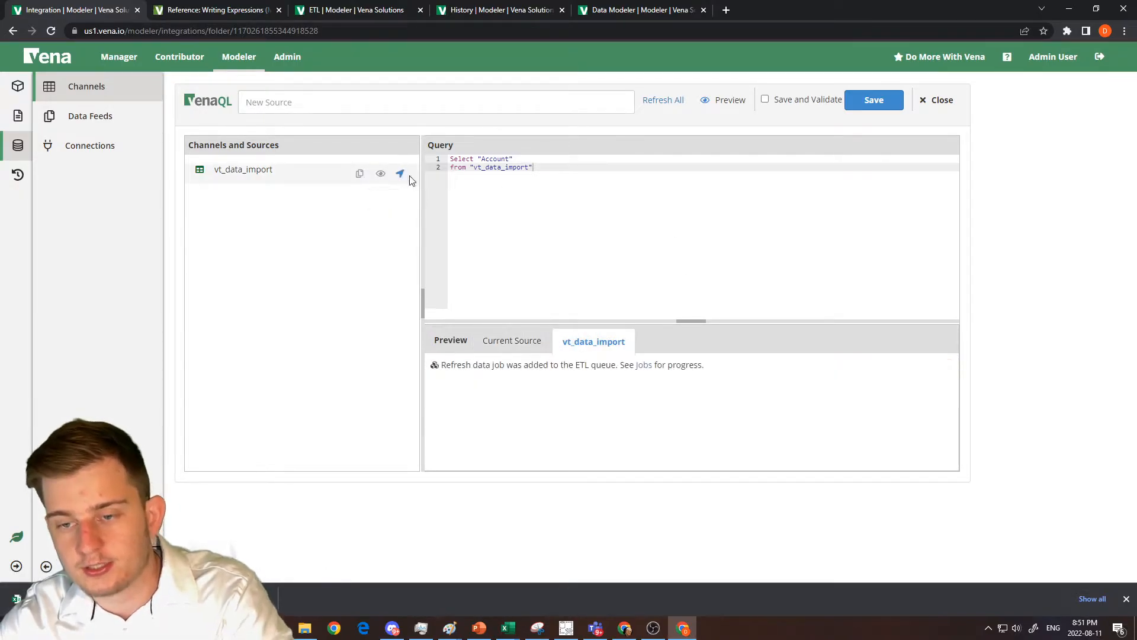
click(535, 342)
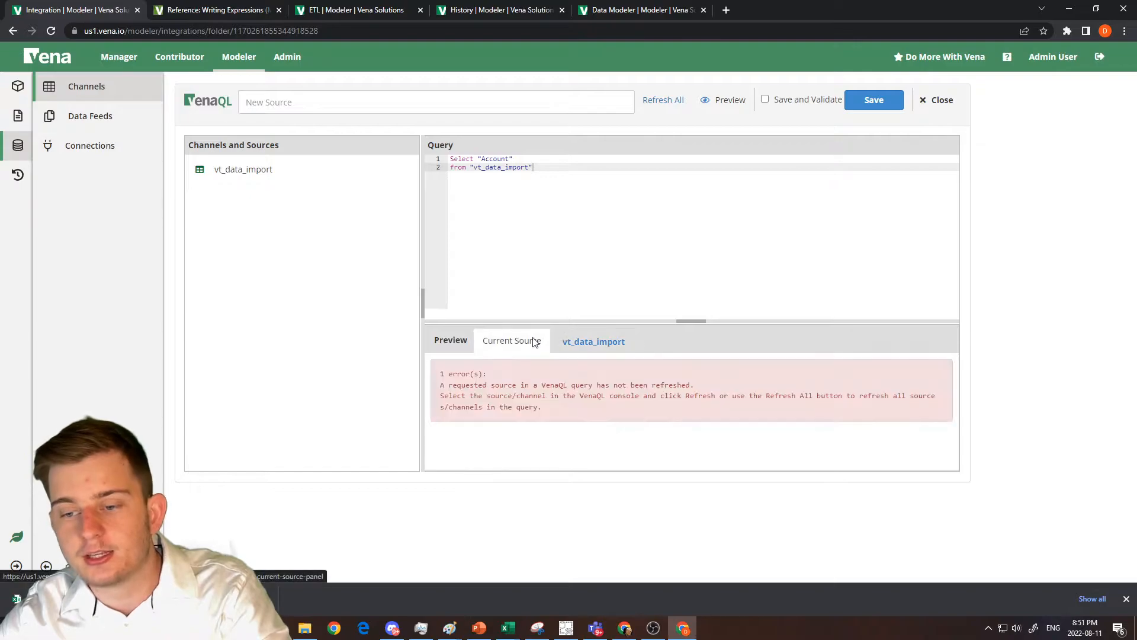
click(535, 342)
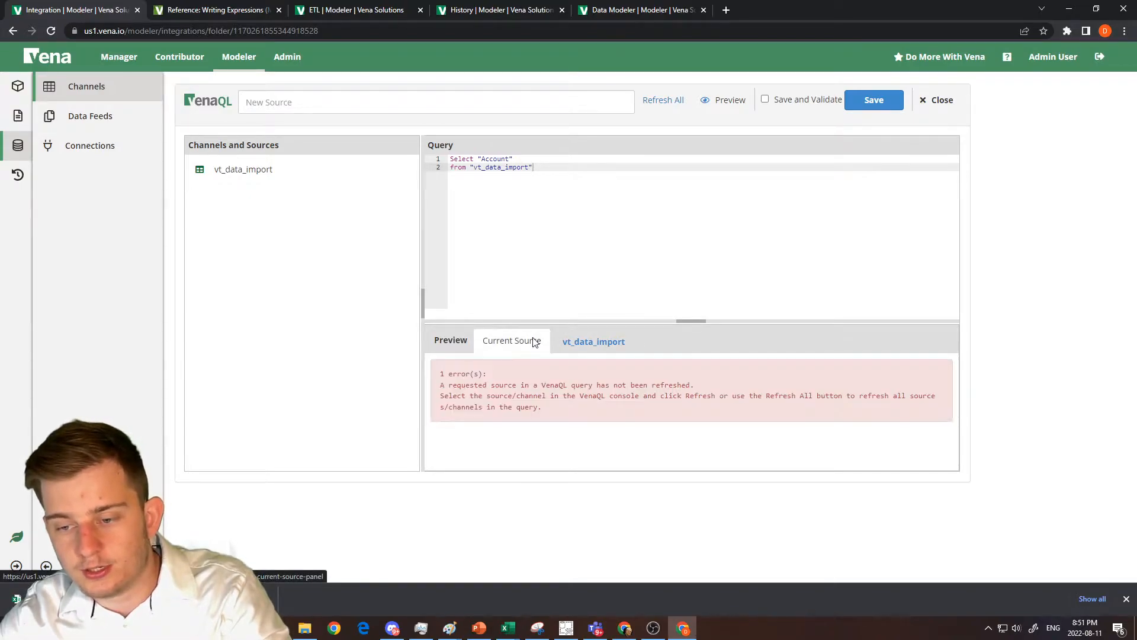
click(400, 171)
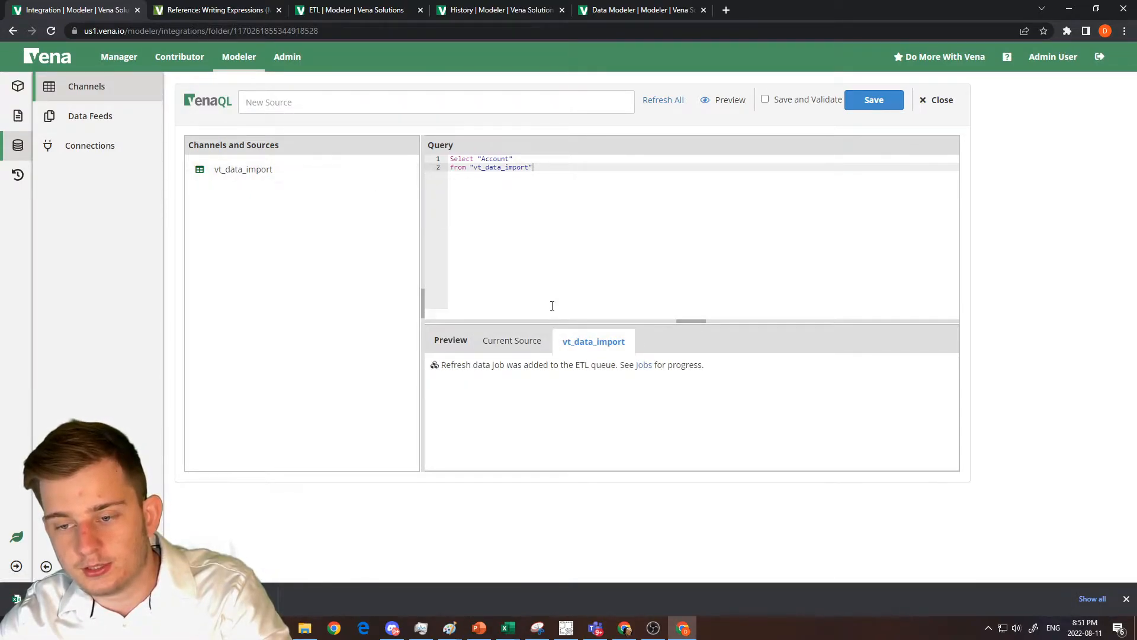
click(525, 342)
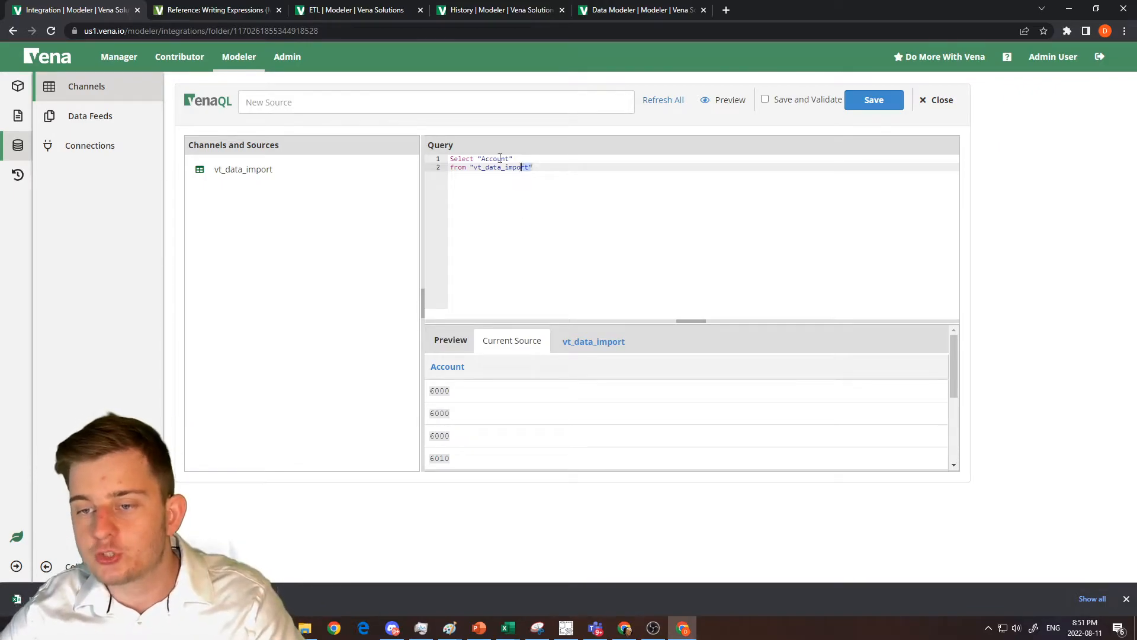
key(ctrl+a)
click(942, 101)
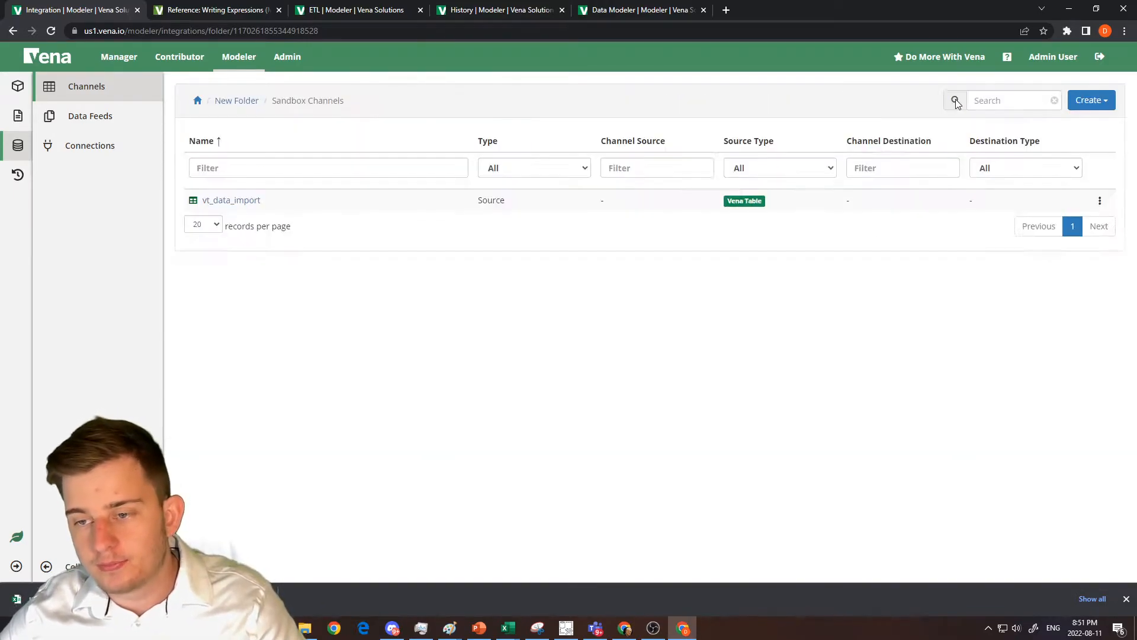
Create a new channel named Transform Data in Sandbox Channels.
click(1087, 100)
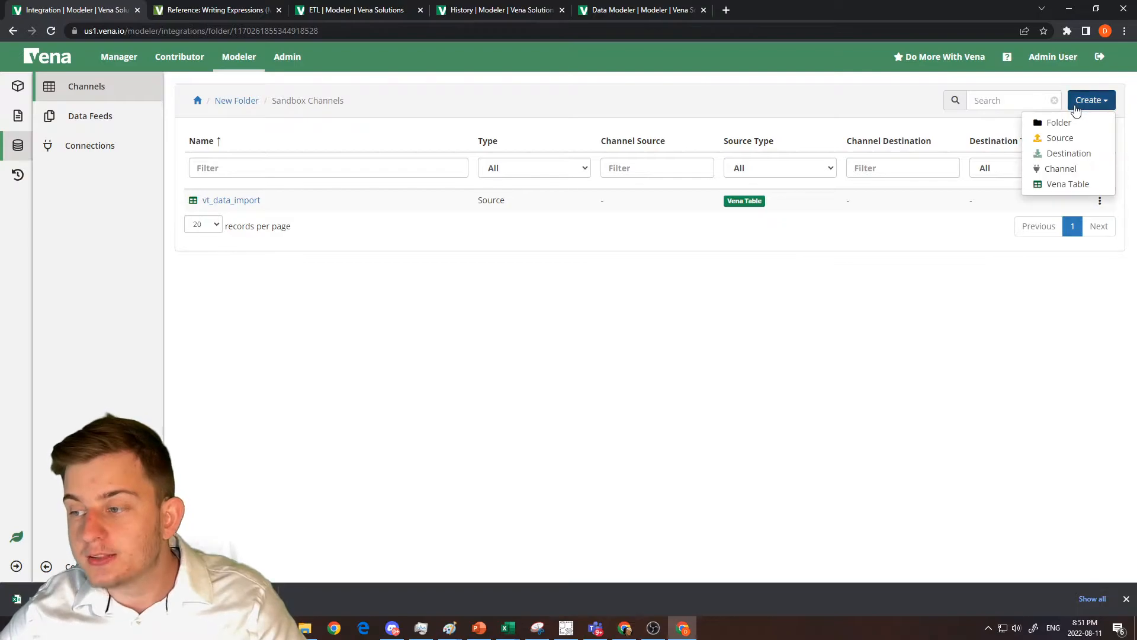
click(1061, 169)
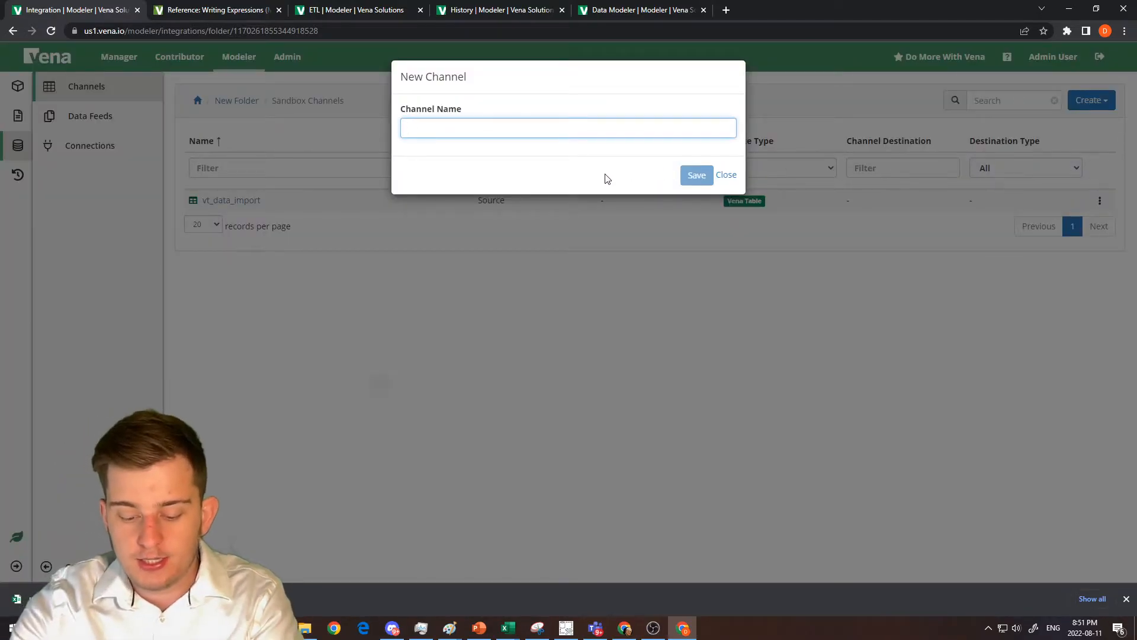
text(Transform Data)
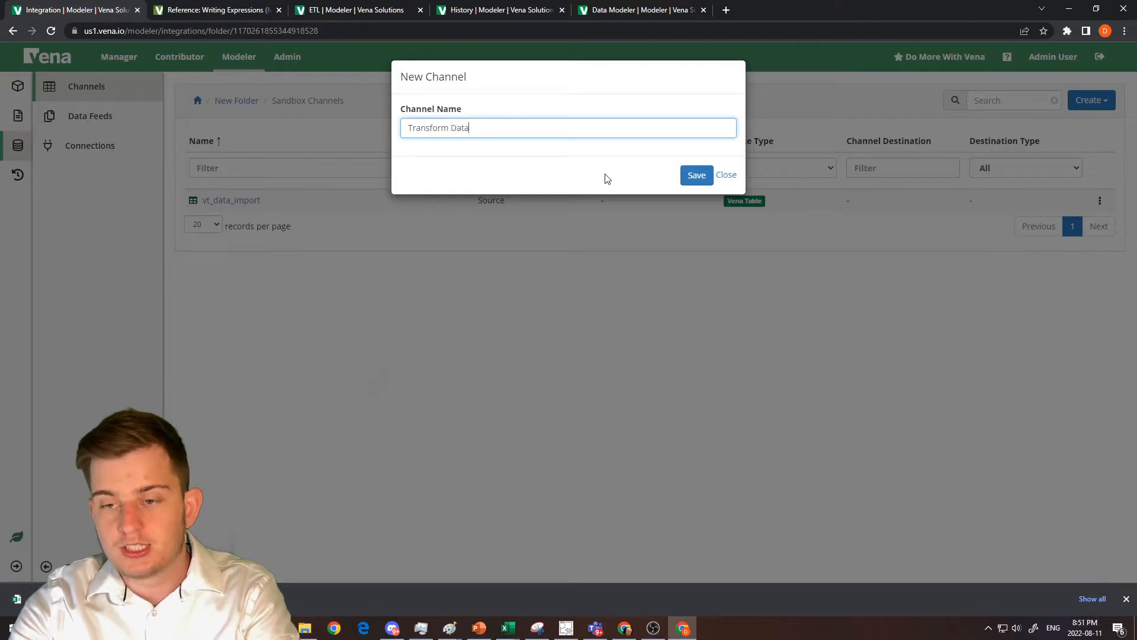
key(Return)
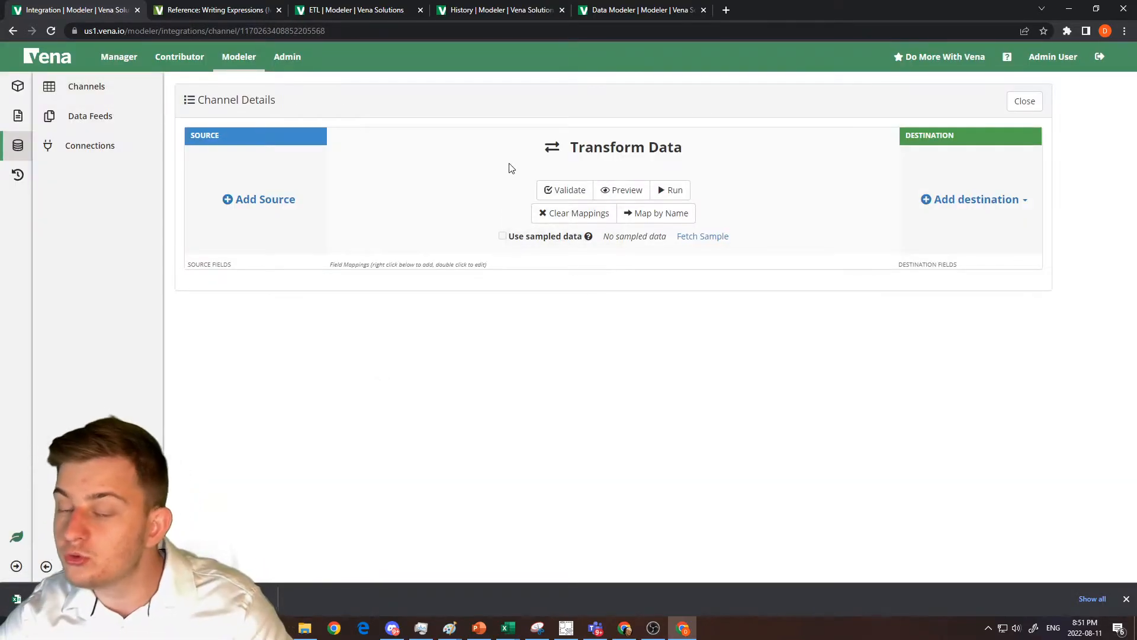
Add the vt_data_import Vena table as the source of the Transform Data channel.
click(290, 200)
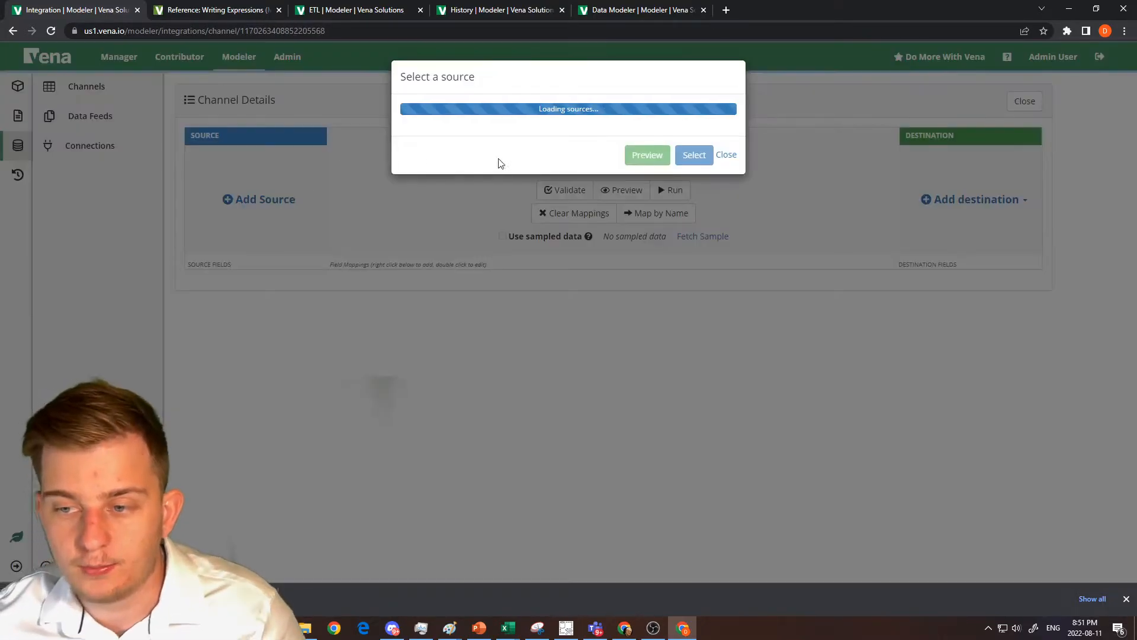
click(492, 139)
text(vt)
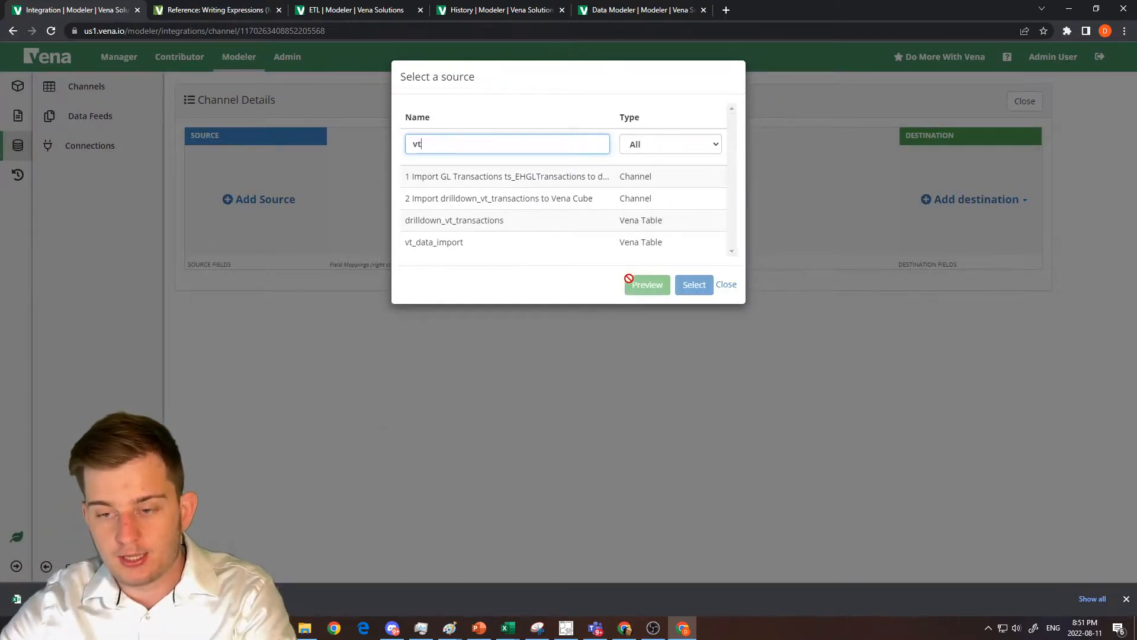
click(561, 244)
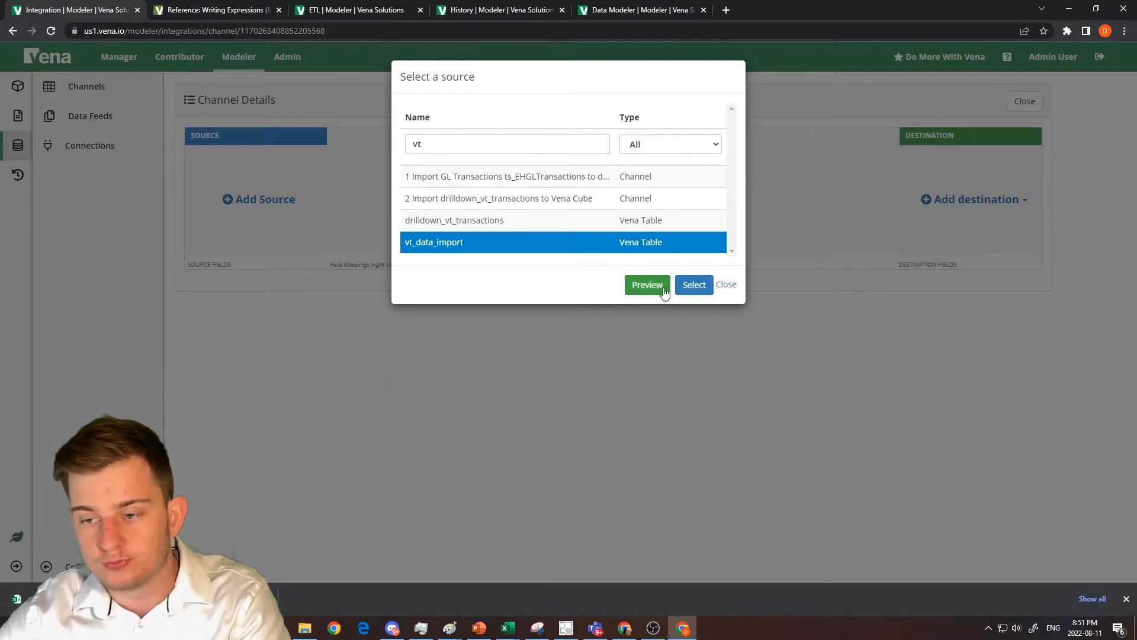
click(694, 285)
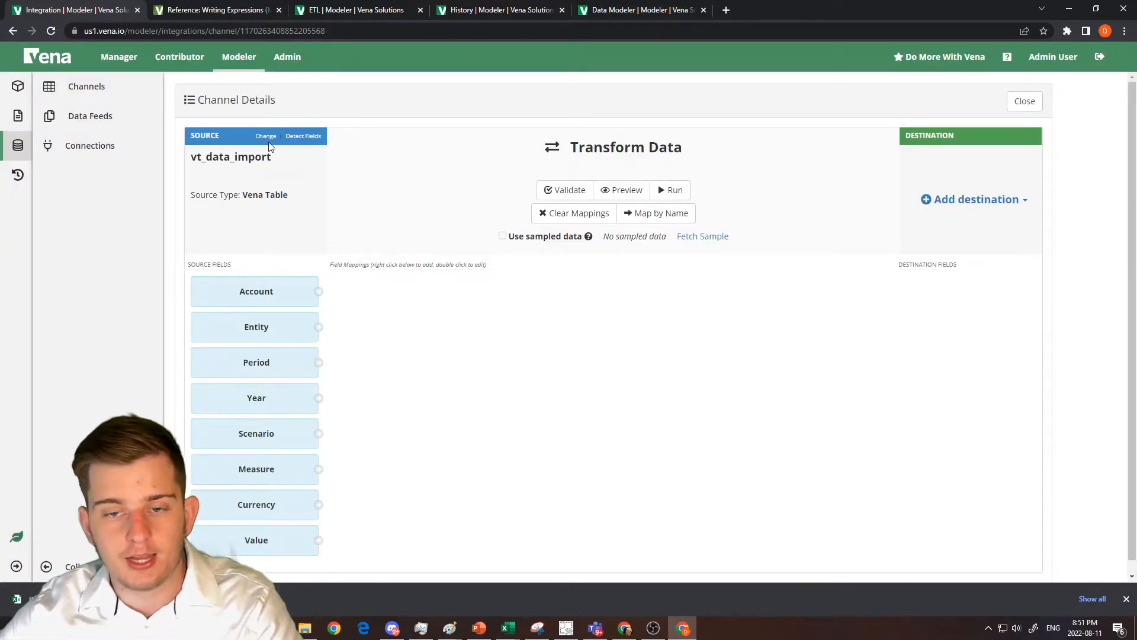
Filter the channel's source choices by "vt_" and close the selection without changing the source.
click(267, 138)
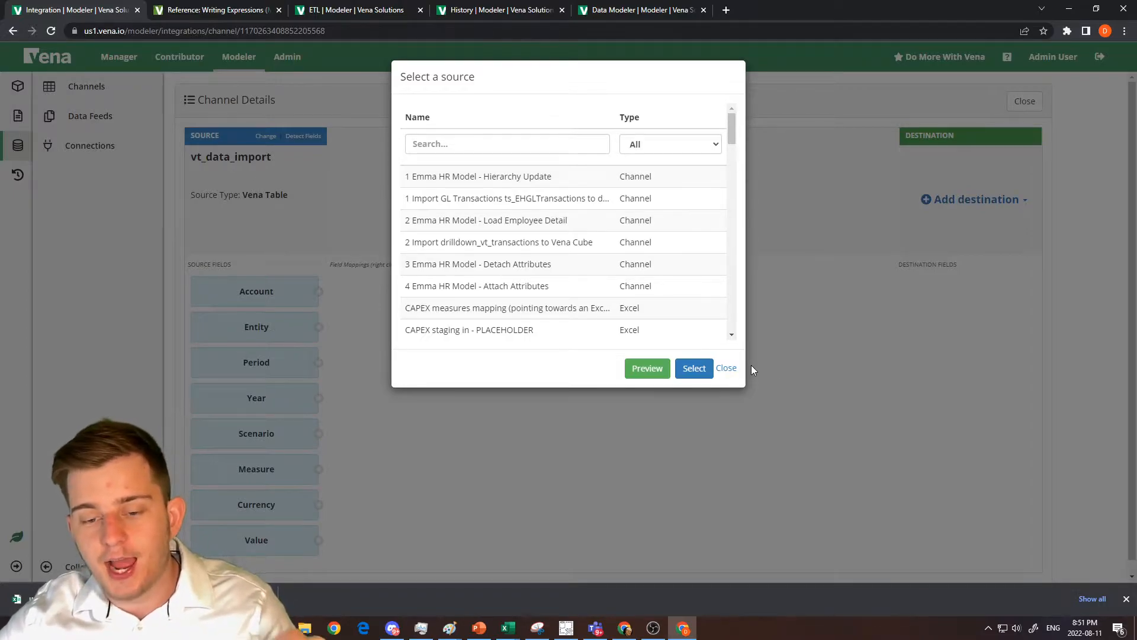
click(498, 149)
text(vt_)
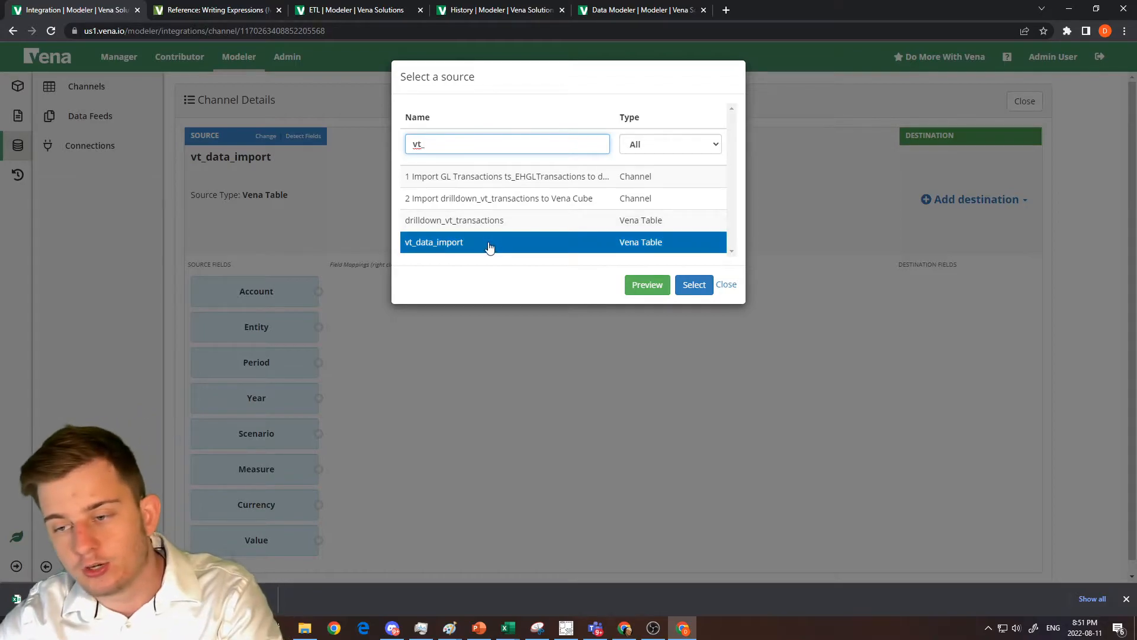
click(727, 285)
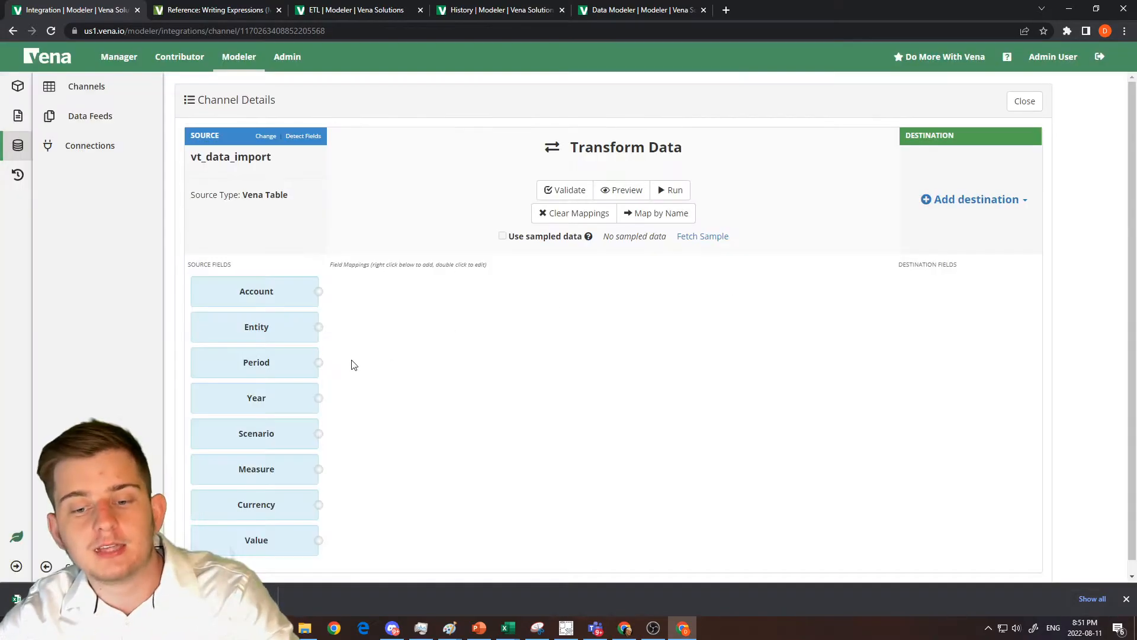
View the channel's available source choices and close the selection without changing the source.
scroll(258, 294, down, 1)
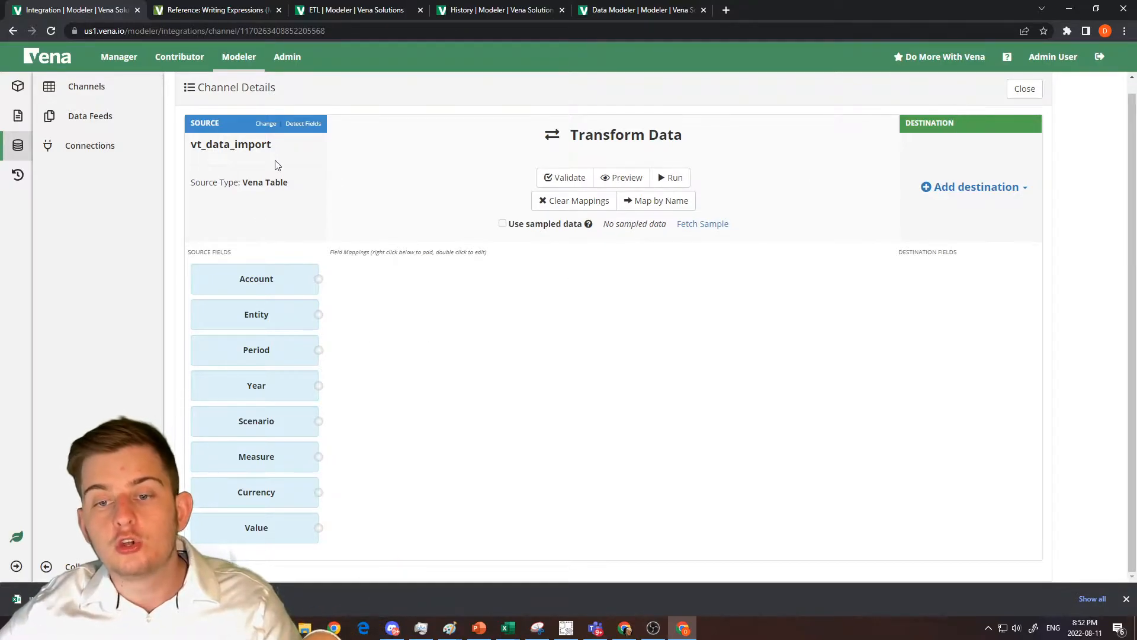
click(266, 123)
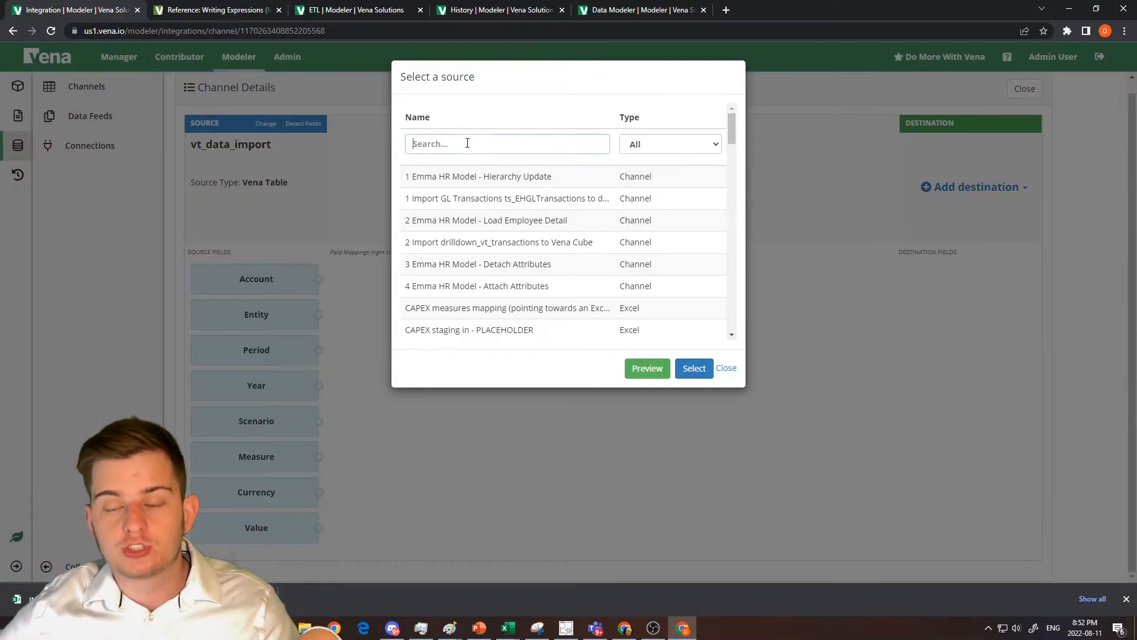
click(725, 368)
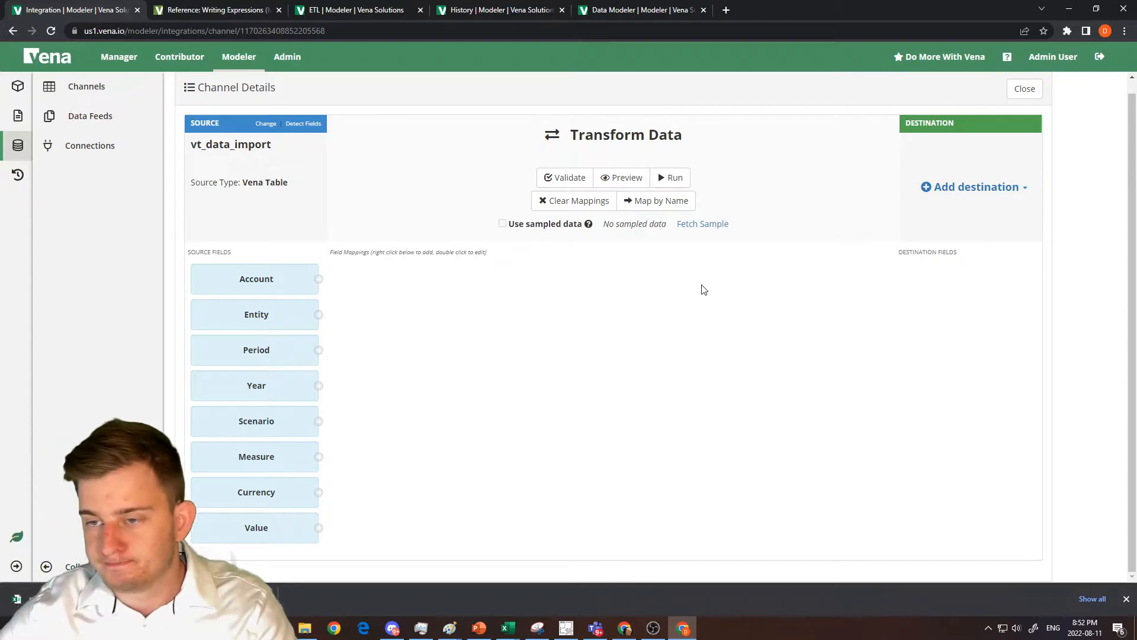
Add a Vena destination to the channel, using the account owner's Group 1 data model and the Intersections data type.
click(966, 189)
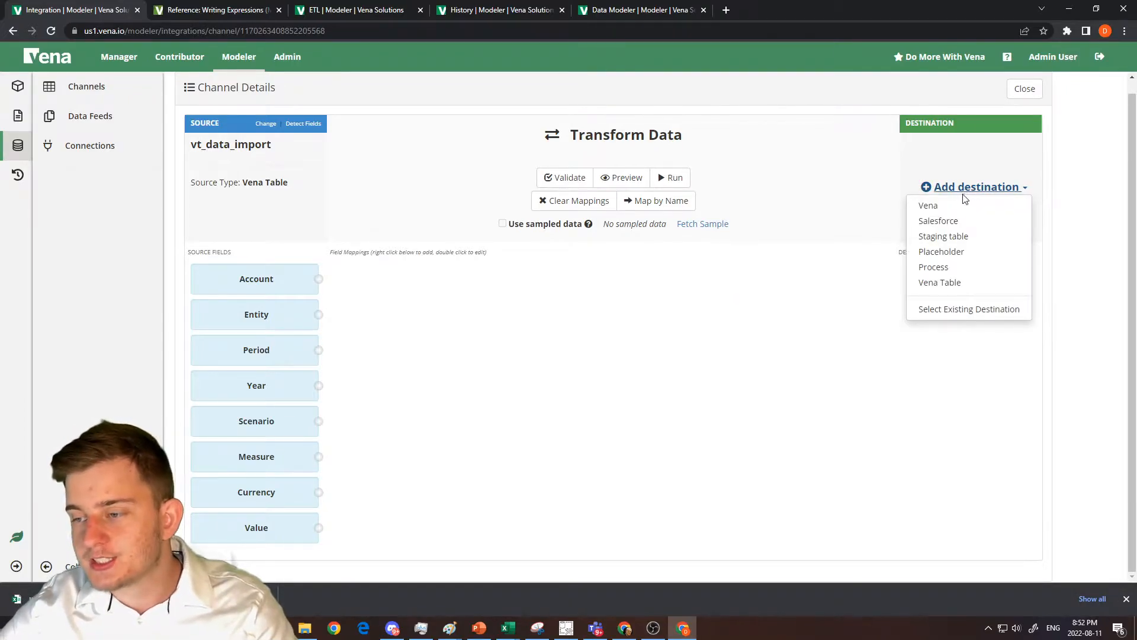
click(963, 206)
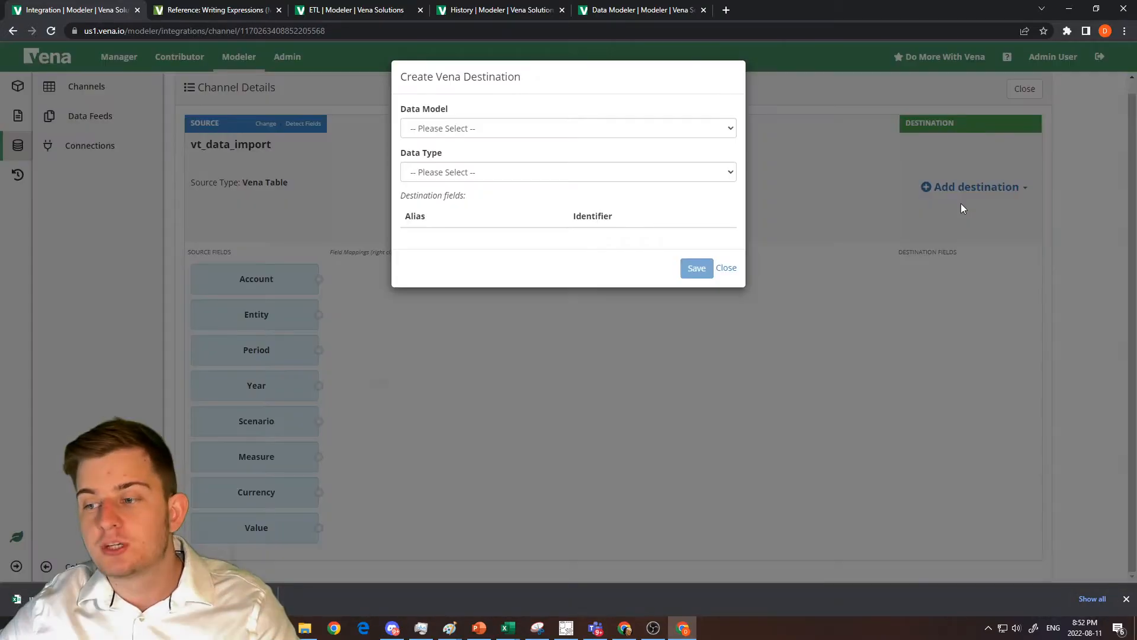
click(572, 131)
scroll(521, 240, down, 2)
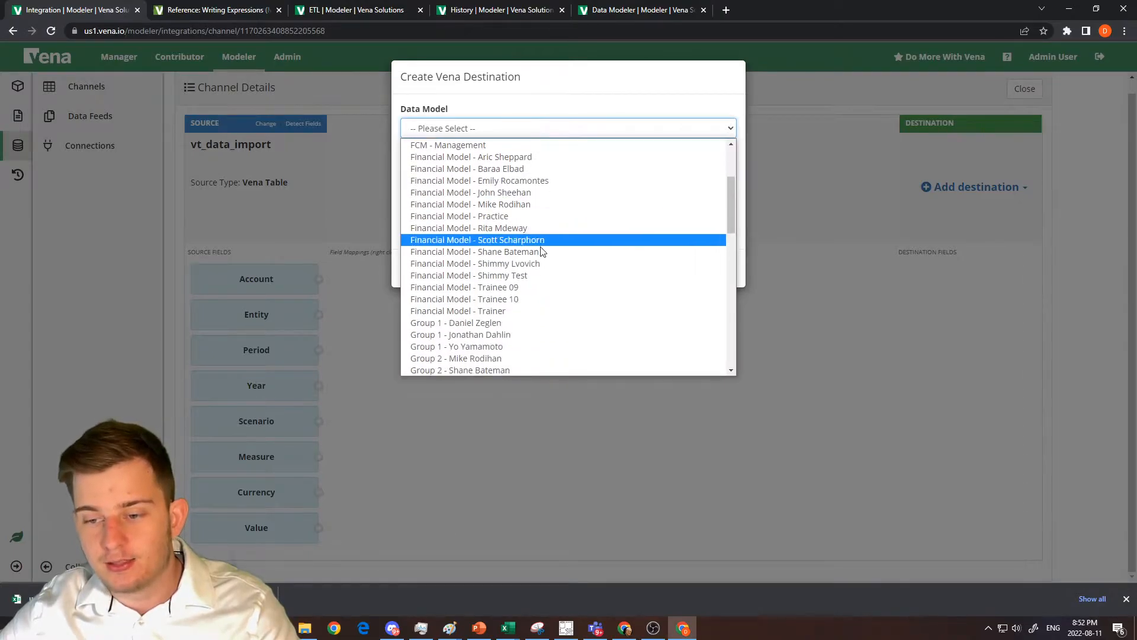
scroll(520, 178, down, 3)
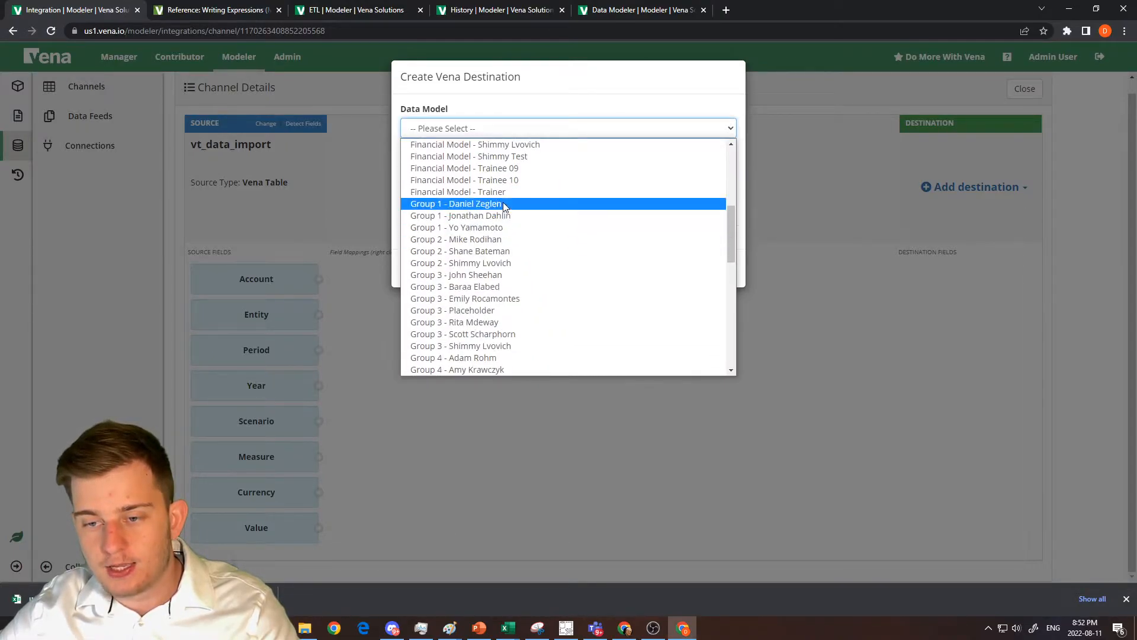
click(519, 205)
click(524, 172)
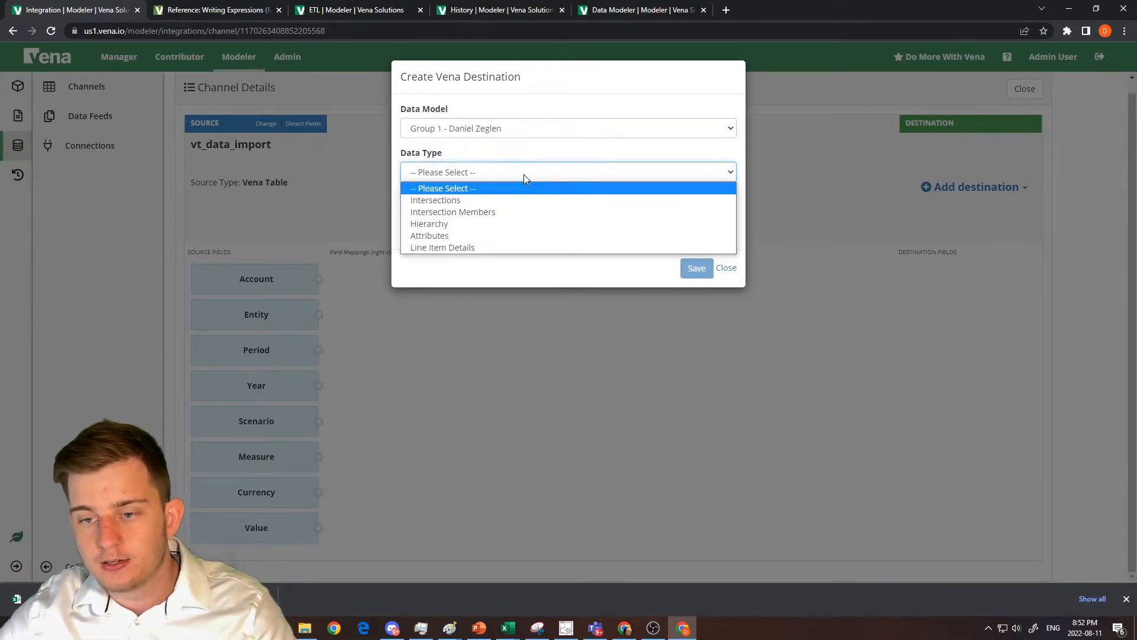
click(503, 200)
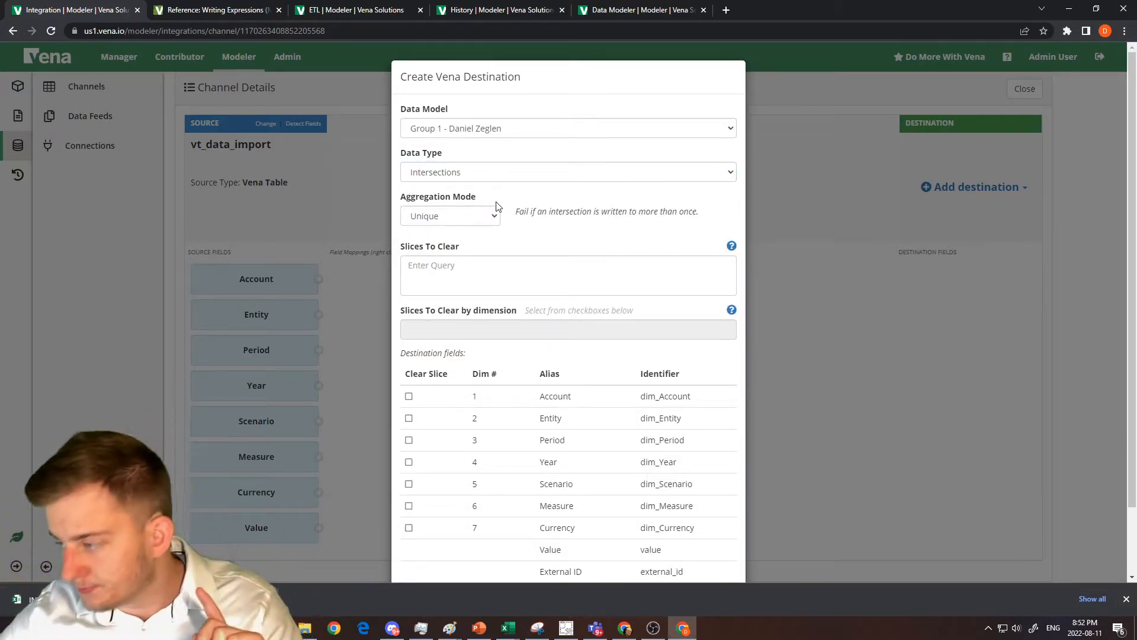
Switch to the intersections CSV in Excel and delete the _value column.
drag(1136, 37, 382, 2)
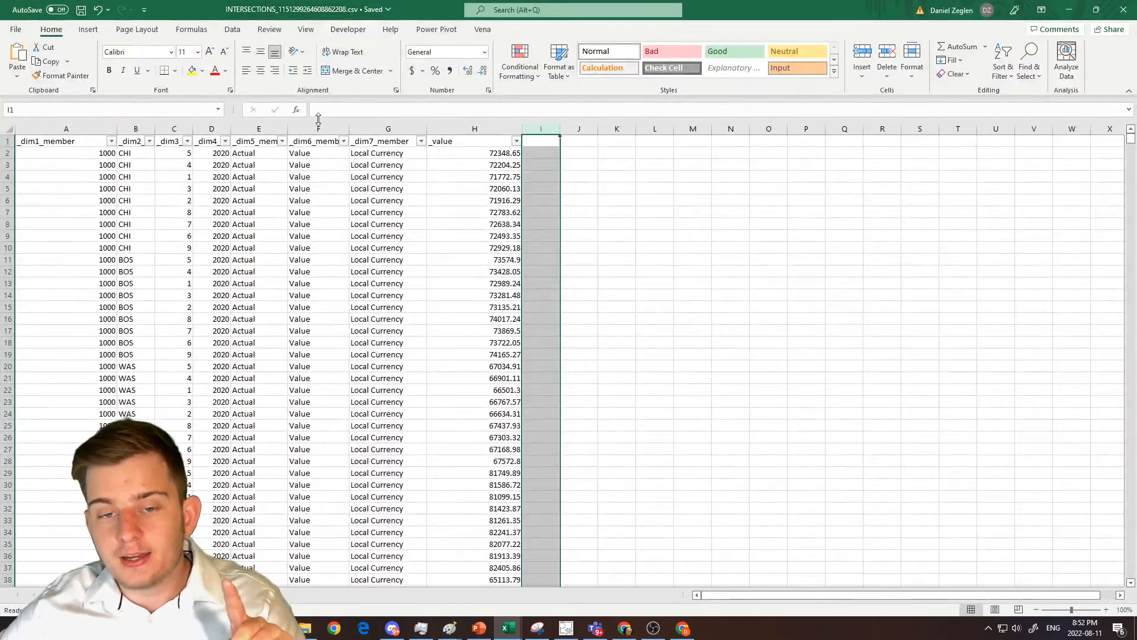
drag(711, 9, 835, 2)
drag(66, 153, 373, 245)
click(469, 131)
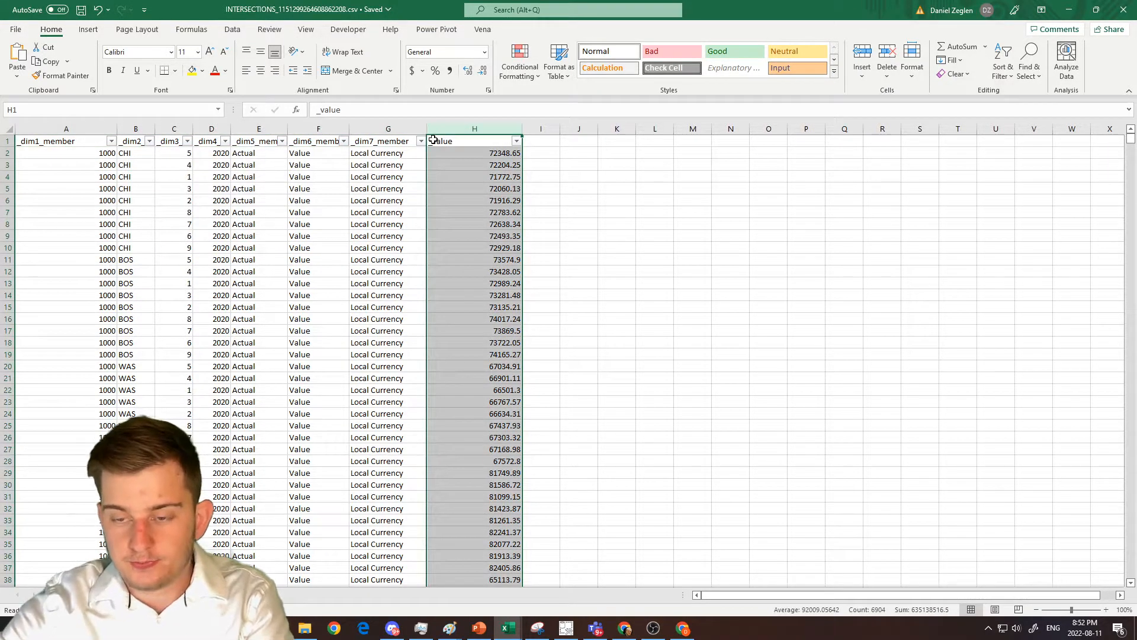
key(Delete)
key(ctrl+z)
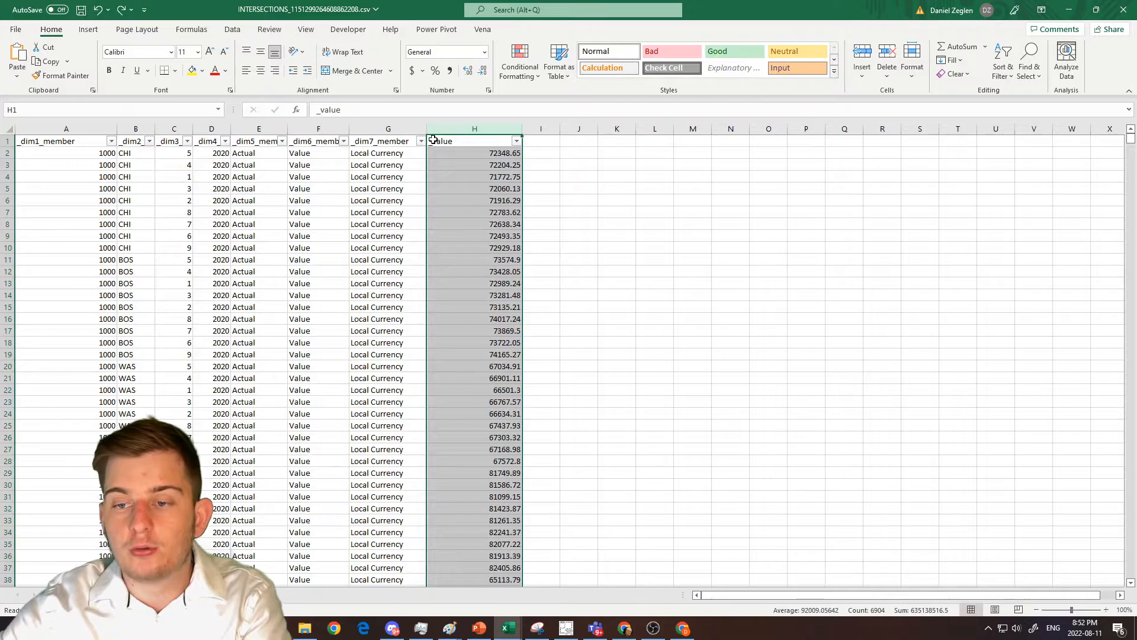
key(ctrl+minus)
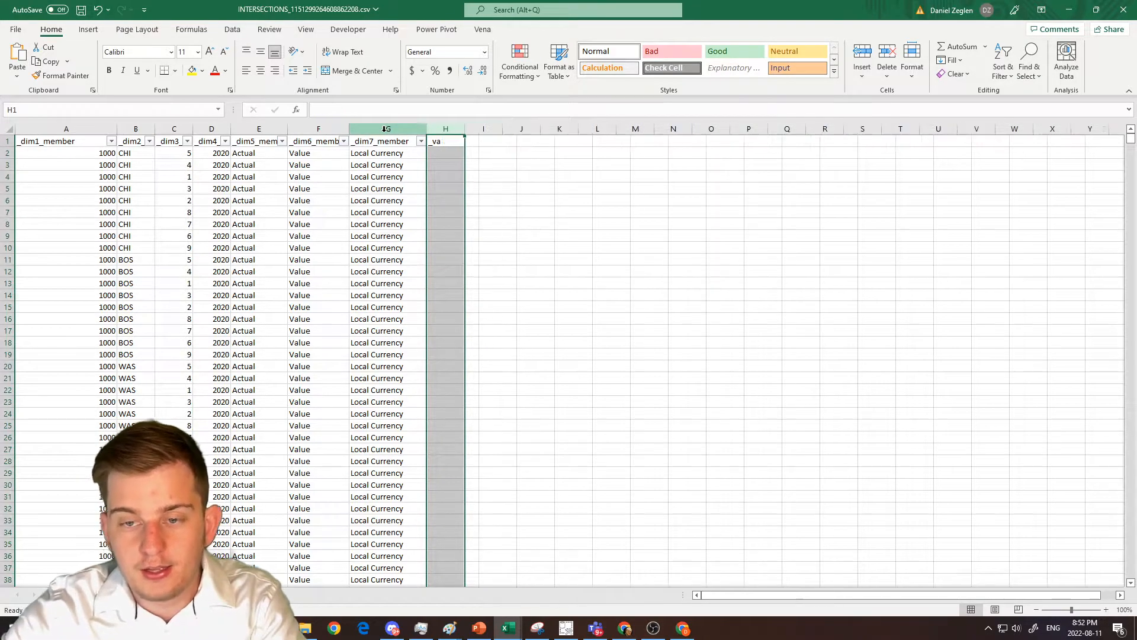
Insert a blank row beneath the first data row of the intersections sheet.
key(Left)
key(Down)
key(ctrl+shift+Left)
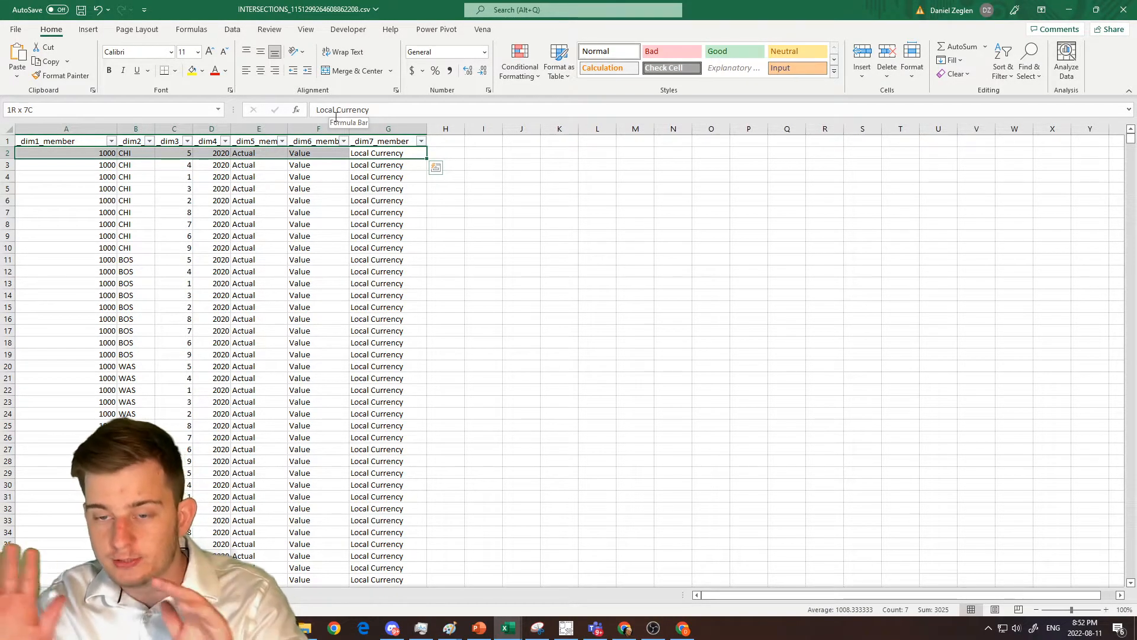
key(Down)
key(shift+space)
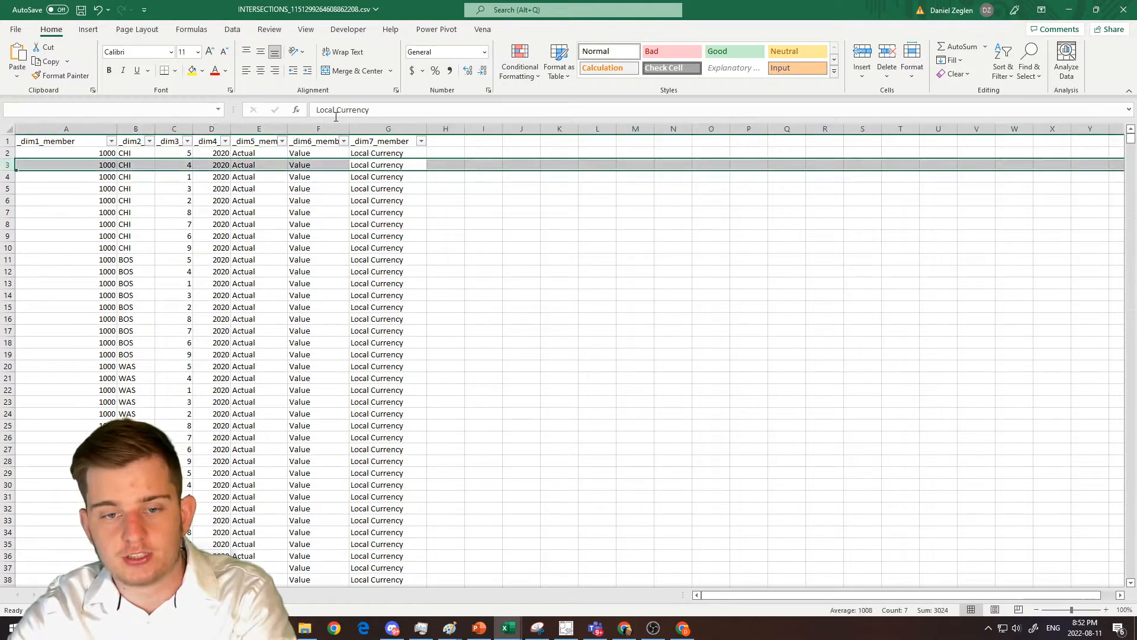
key(ctrl+shift+plus)
Copy the first data row into the blank row 3 to duplicate its intersection.
key(Up)
key(shift+space)
key(ctrl+c)
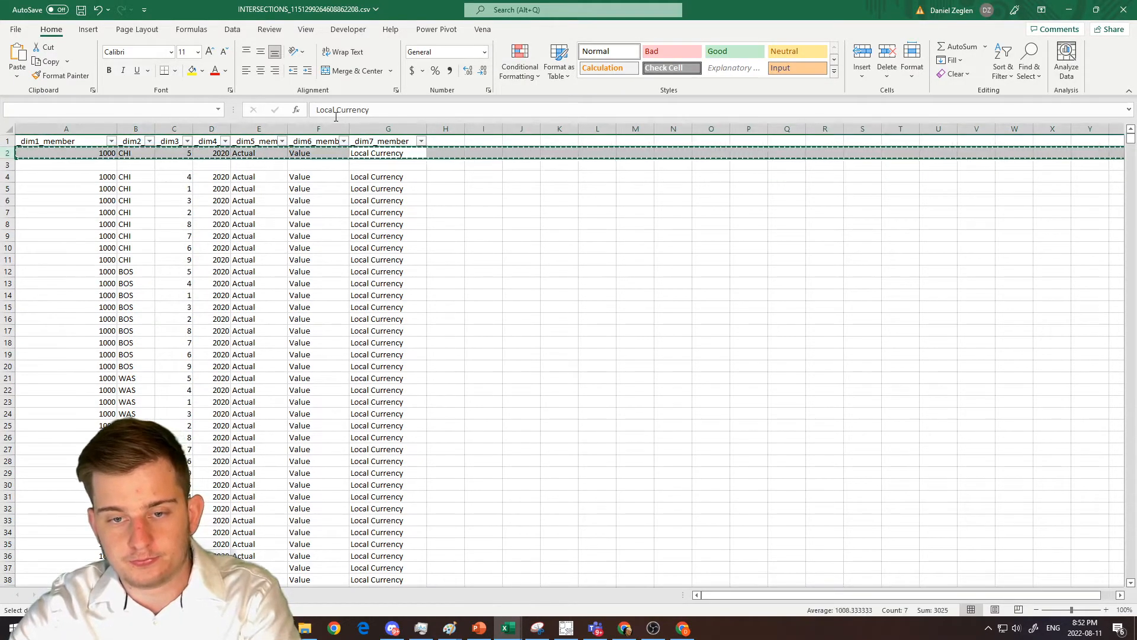
key(Down)
key(shift+space)
key(ctrl+v)
Enter 20 in H2 and 40 in H3 as the values of the two duplicate intersections.
key(Up)
key(Right)
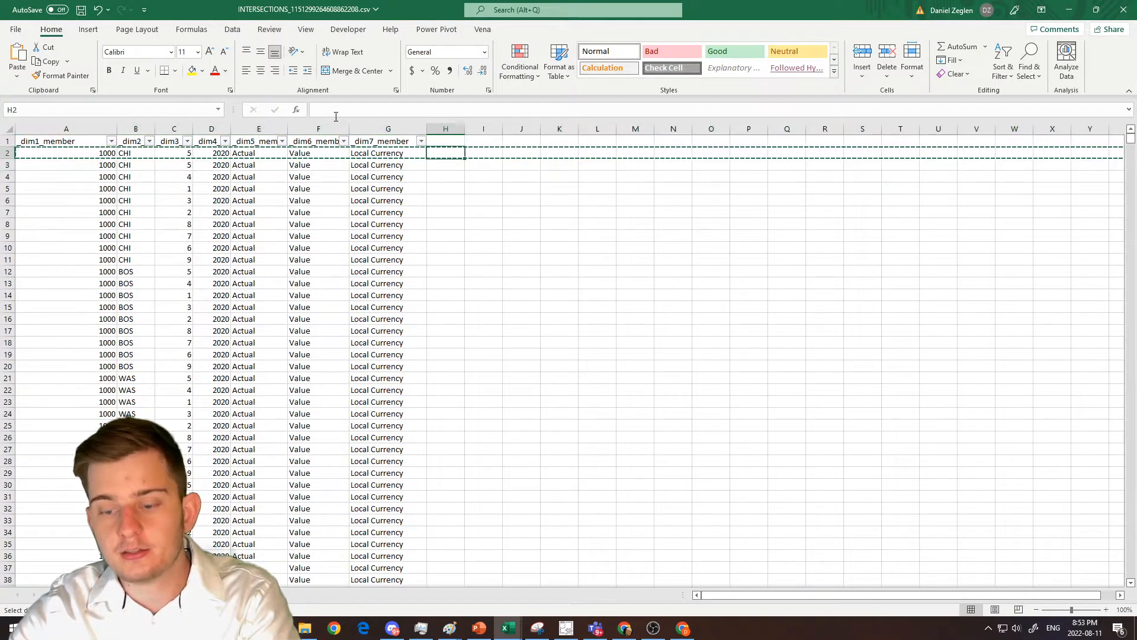
text(20)
key(Return)
text(40)
key(Return)
Compare rows 2 and 3 column by column across all seven dimension members.
key(Up)
key(Left)
key(Left)
key(Left)
key(Left)
key(Left)
key(Left)
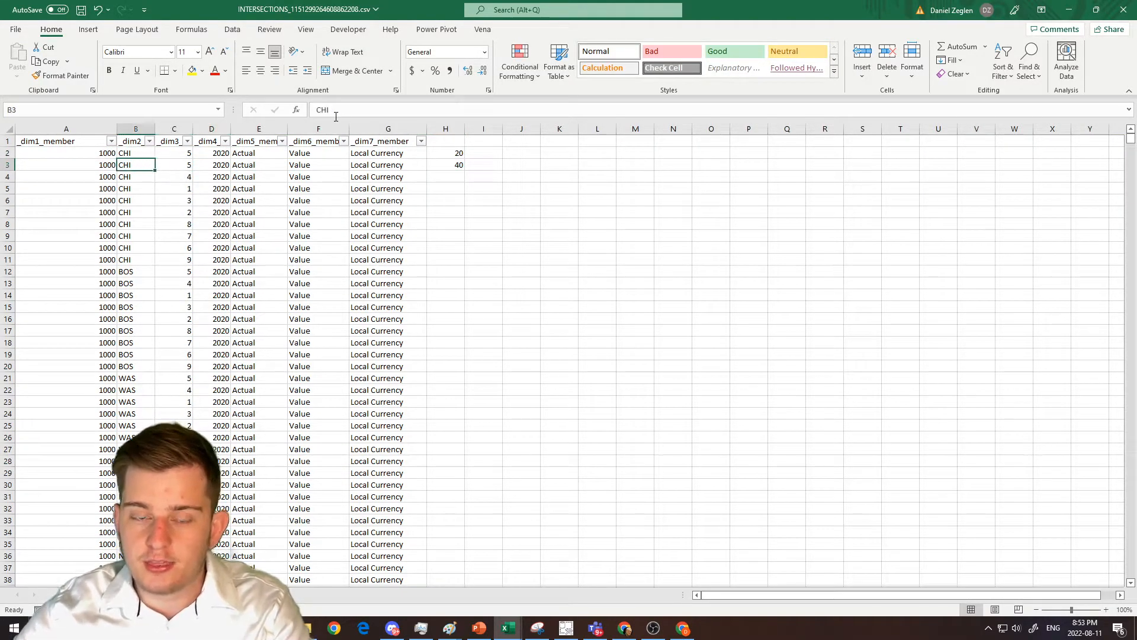
key(Left)
key(shift+Up)
key(Right)
key(shift+Up)
key(Right)
key(shift+Up)
key(Right)
key(shift+Up)
key(Right)
key(shift+Up)
key(Right)
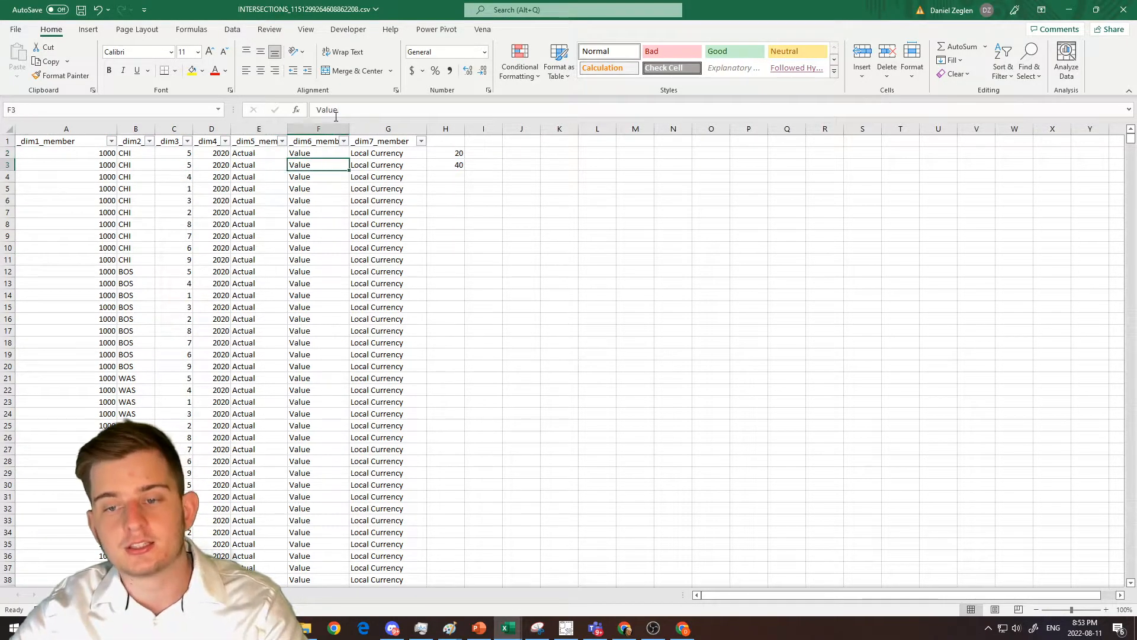
key(shift+Up)
key(Right)
key(shift+Up)
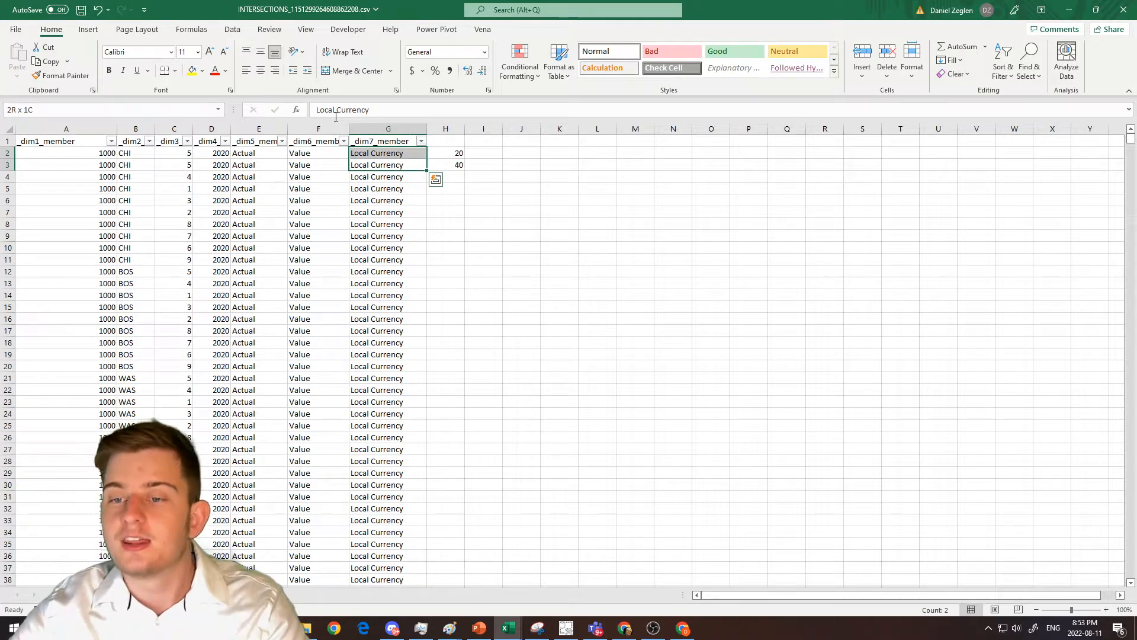
key(Right)
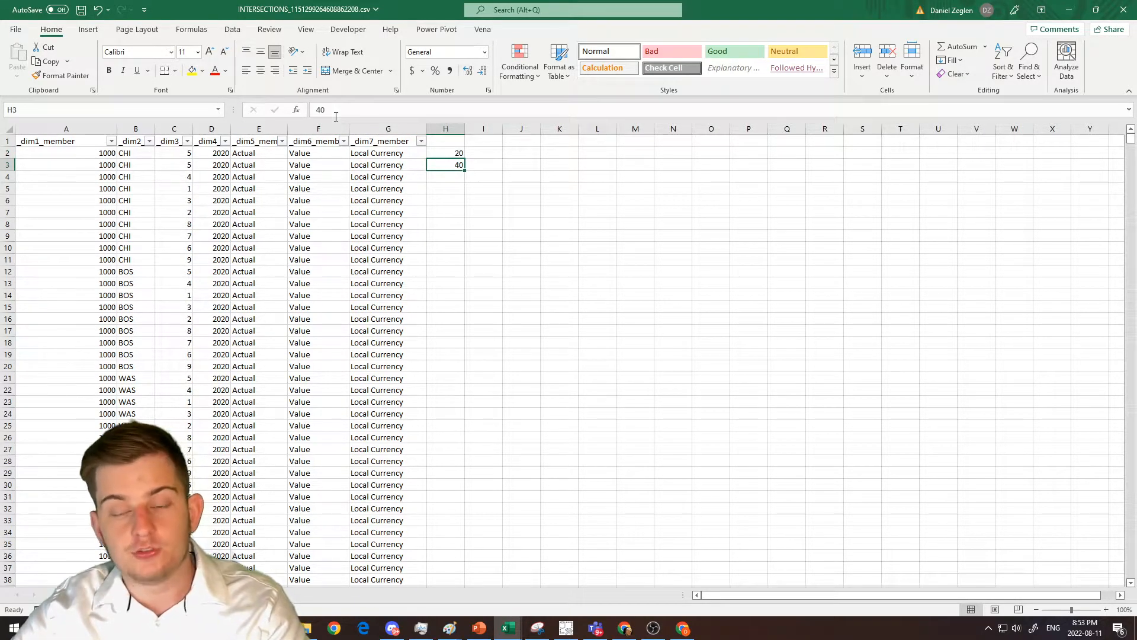
Examine the value in H2 and highlight the dimension members of both duplicate rows, A2:G3.
key(Up)
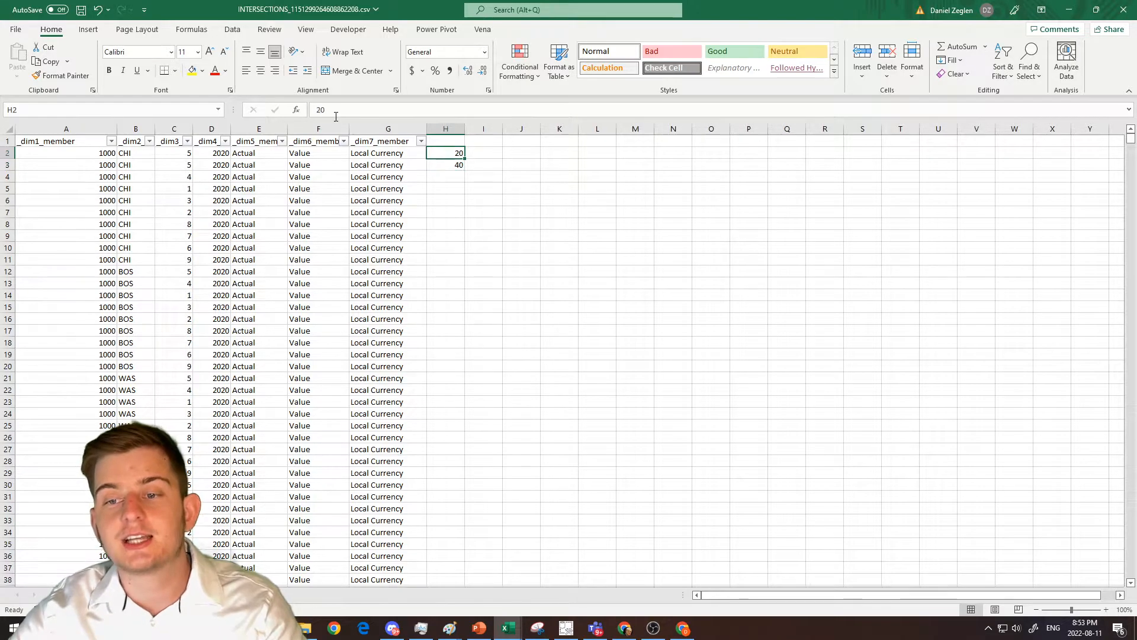
key(Left)
key(Down)
key(Left)
key(Left)
key(Left)
key(Left)
key(shift+space)
key(Up)
key(Left)
key(Left)
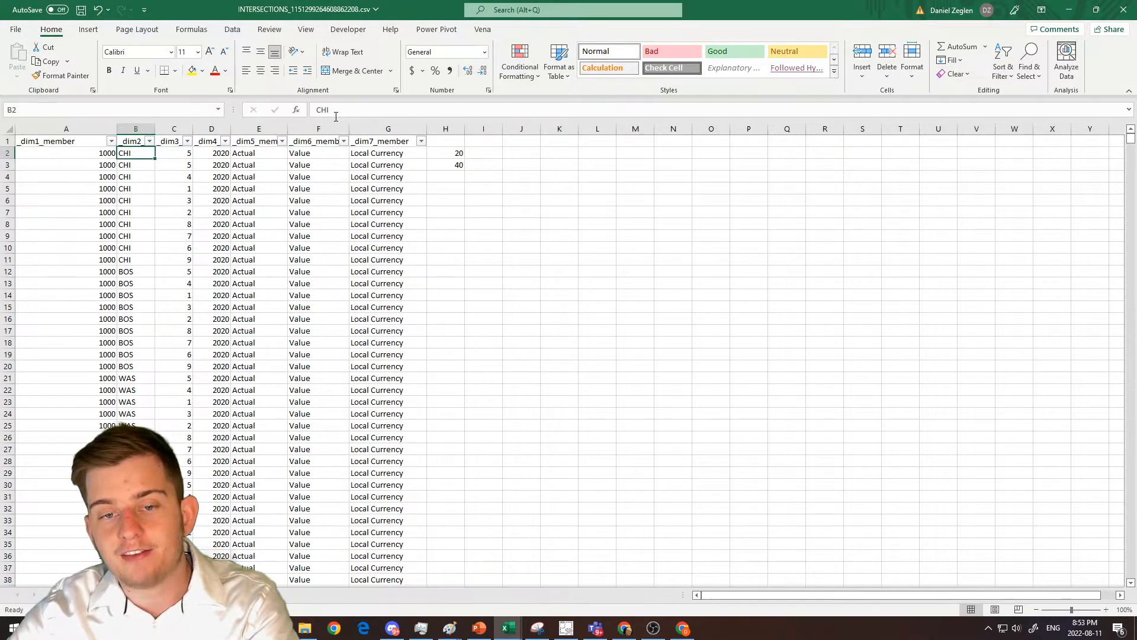
key(shift+Right)
key(shift+Right)
key(shift+Right)
key(shift+Right)
key(shift+Right)
key(shift+Right)
key(shift+Down)
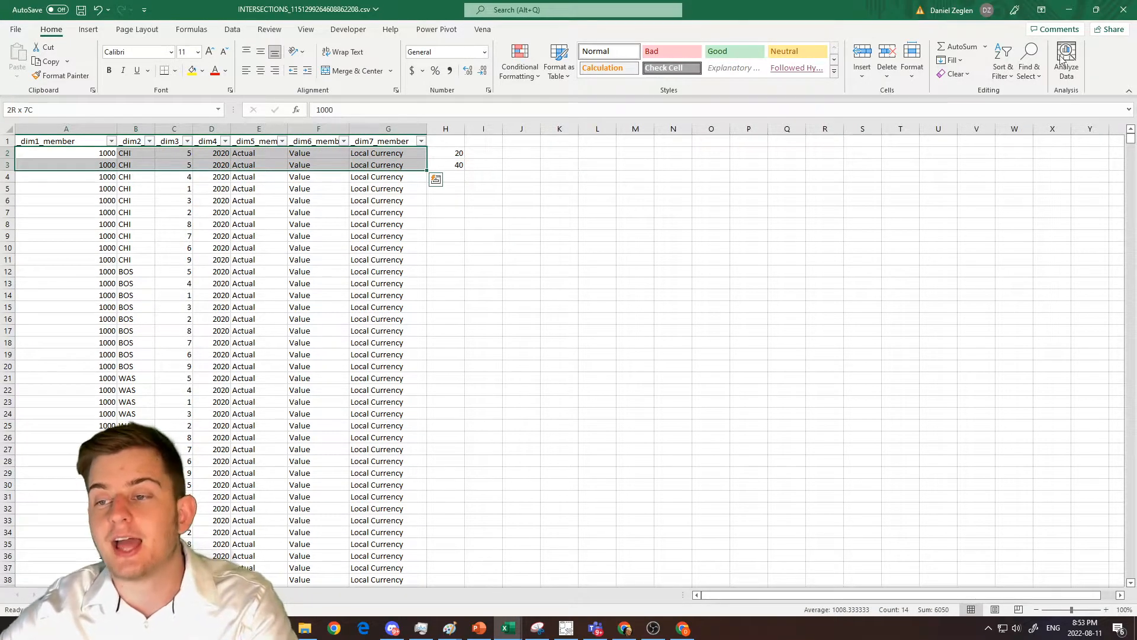
Return to the Vena destination settings in the browser and set the aggregation mode to Sum.
key(alt+Tab)
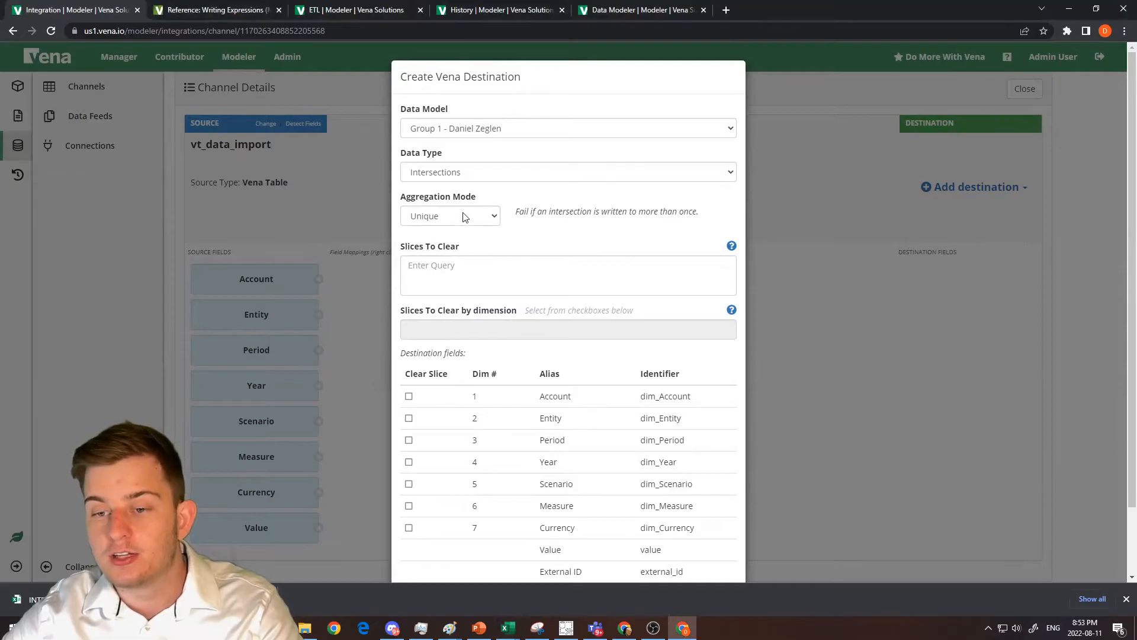
click(465, 216)
click(457, 244)
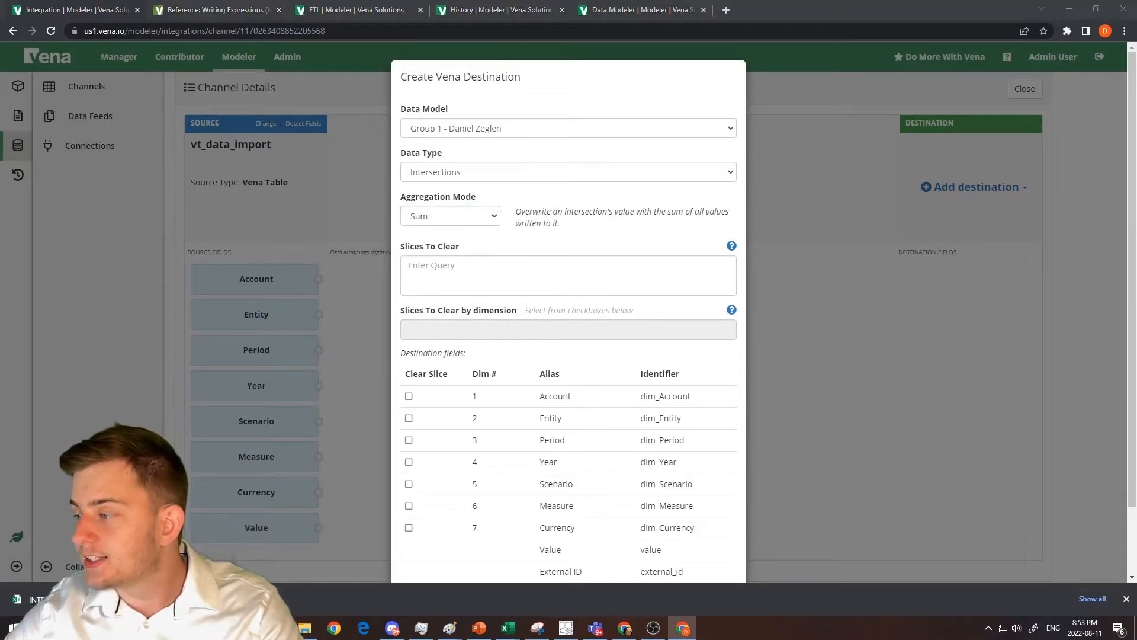
Review the two duplicate rows with their values in Excel, and return to the slice-clearing options of the Vena destination.
key(alt+Tab)
drag(440, 157, 101, 162)
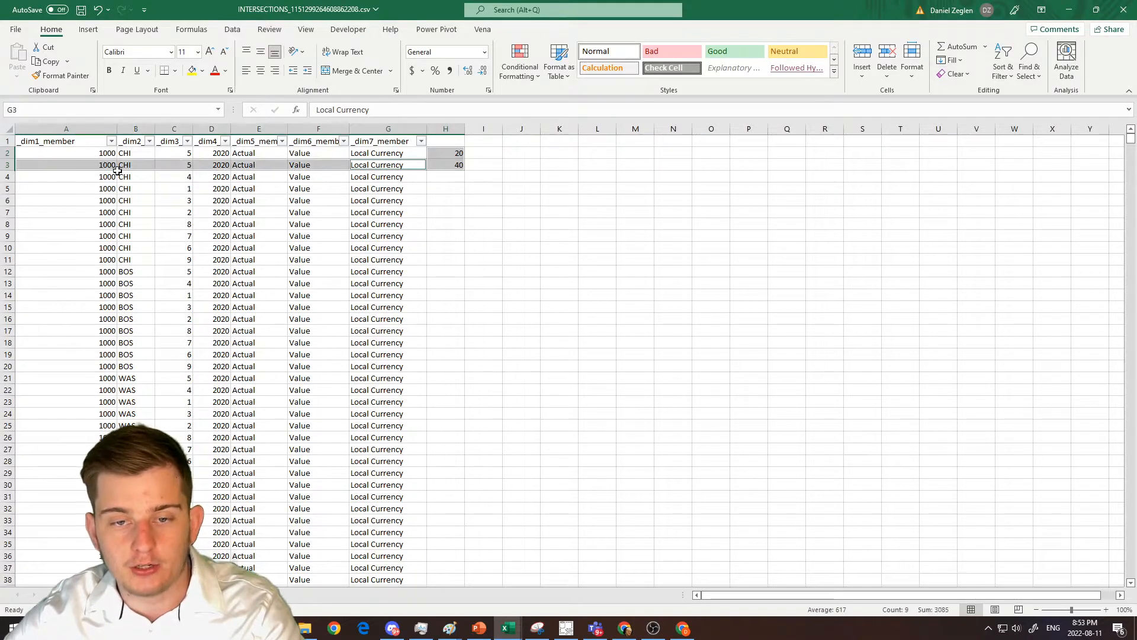
drag(824, 14, 1136, 77)
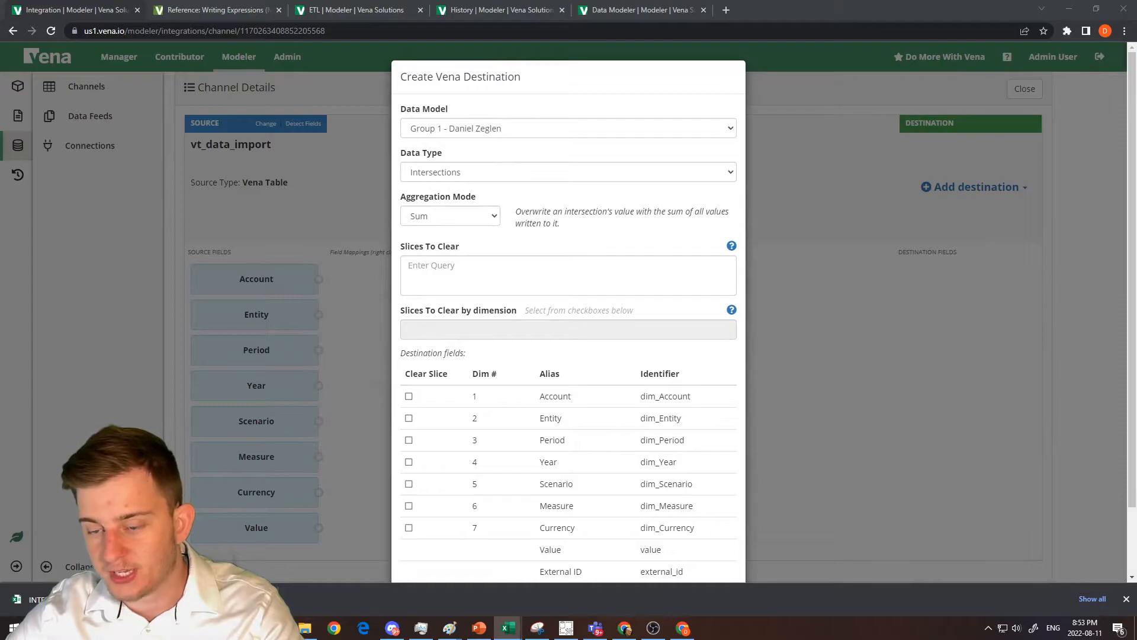
scroll(513, 249, down, 2)
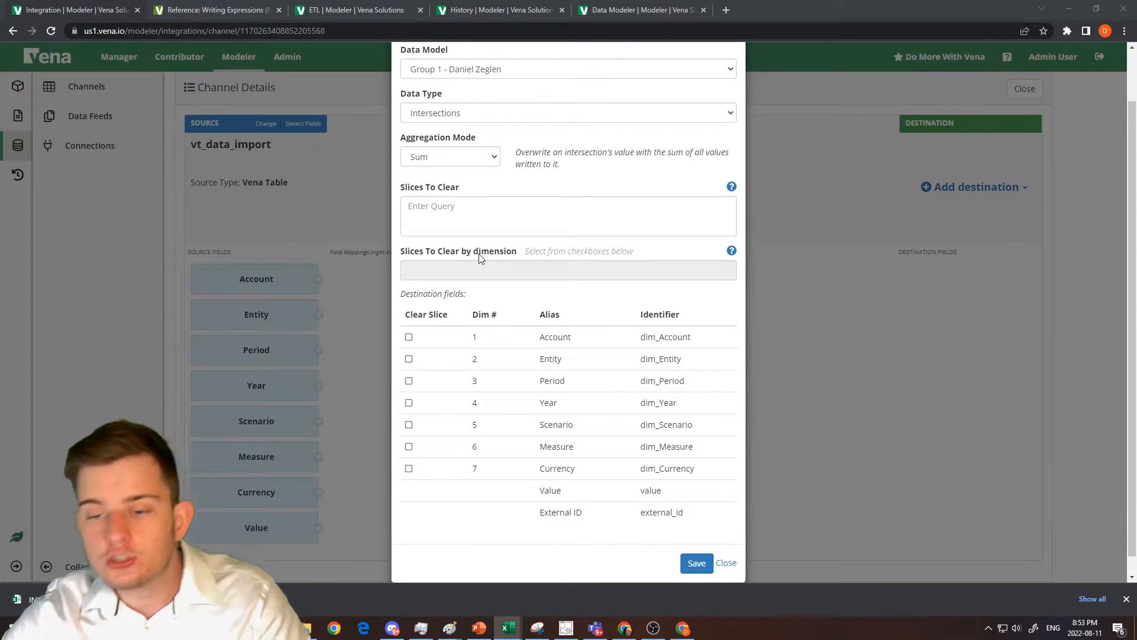
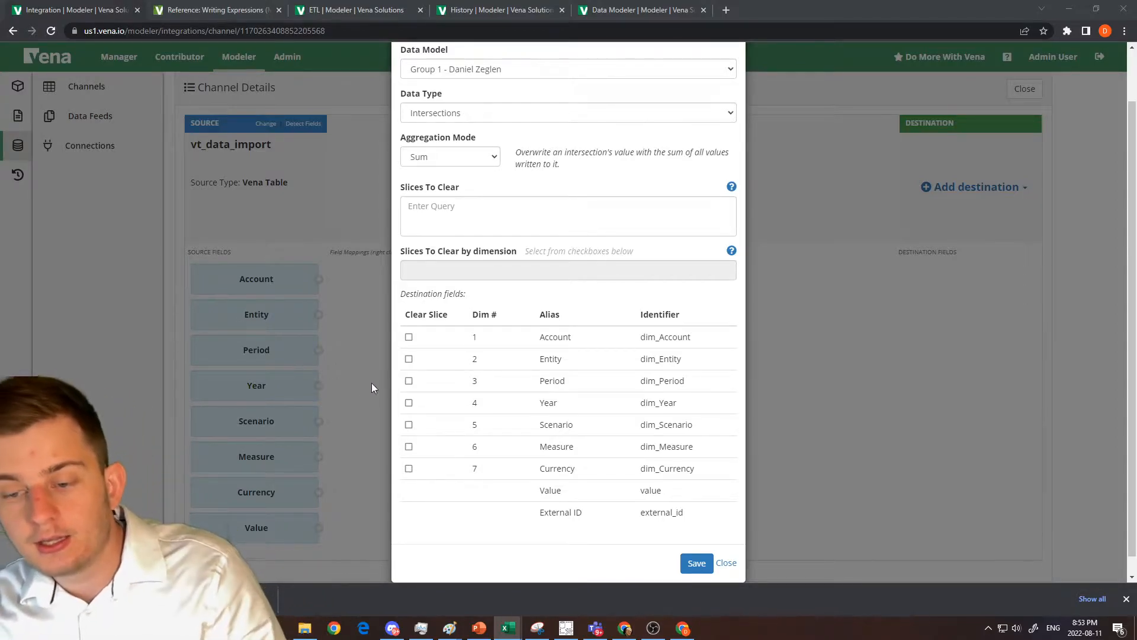
Select the Period and Year dimensions as the slices to clear in the Vena destination.
click(409, 382)
scroll(410, 385, up, 1)
click(409, 462)
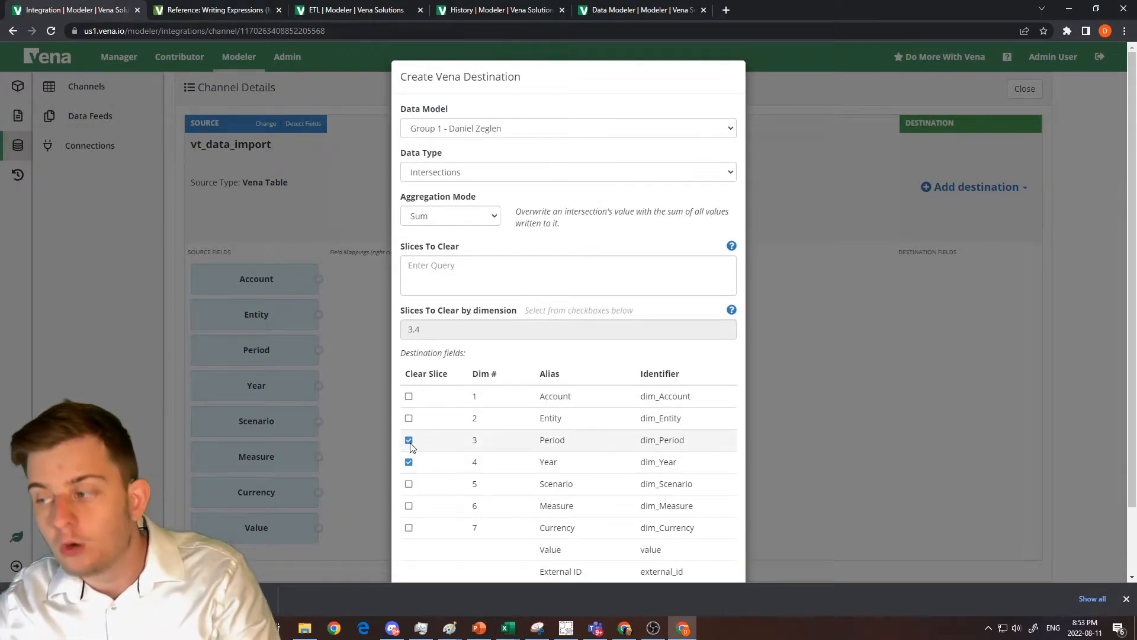
Switch to the Excel intersections file and highlight the period and year members in the first data rows, C2:D4.
drag(1136, 7, 764, 0)
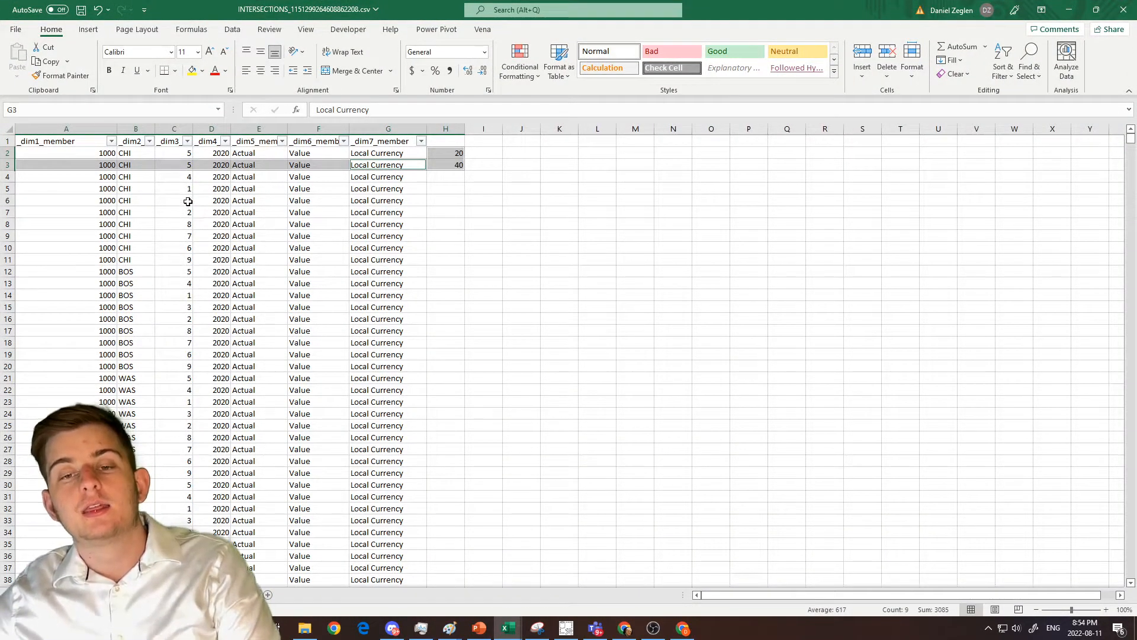
drag(183, 153, 222, 172)
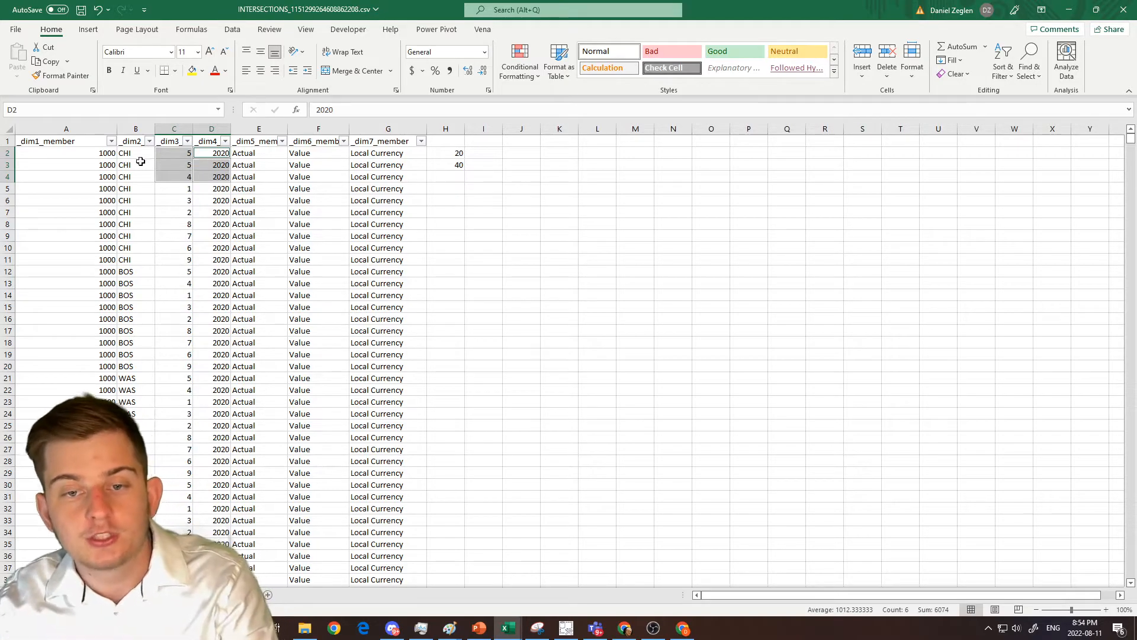
click(168, 153)
ctrl+click(209, 153)
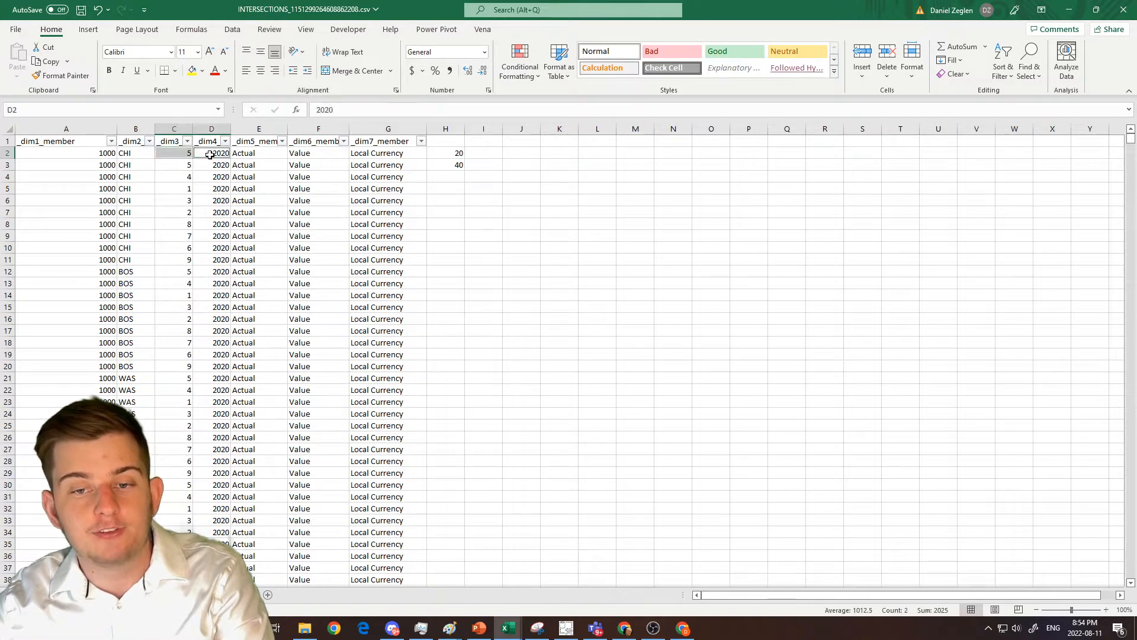
Check the destination's clear-slice dimensions in the browser, and return to Excel to highlight the period and year members down the data rows.
drag(715, 6, 1136, 74)
drag(549, 462, 688, 575)
drag(1136, 142, 752, 2)
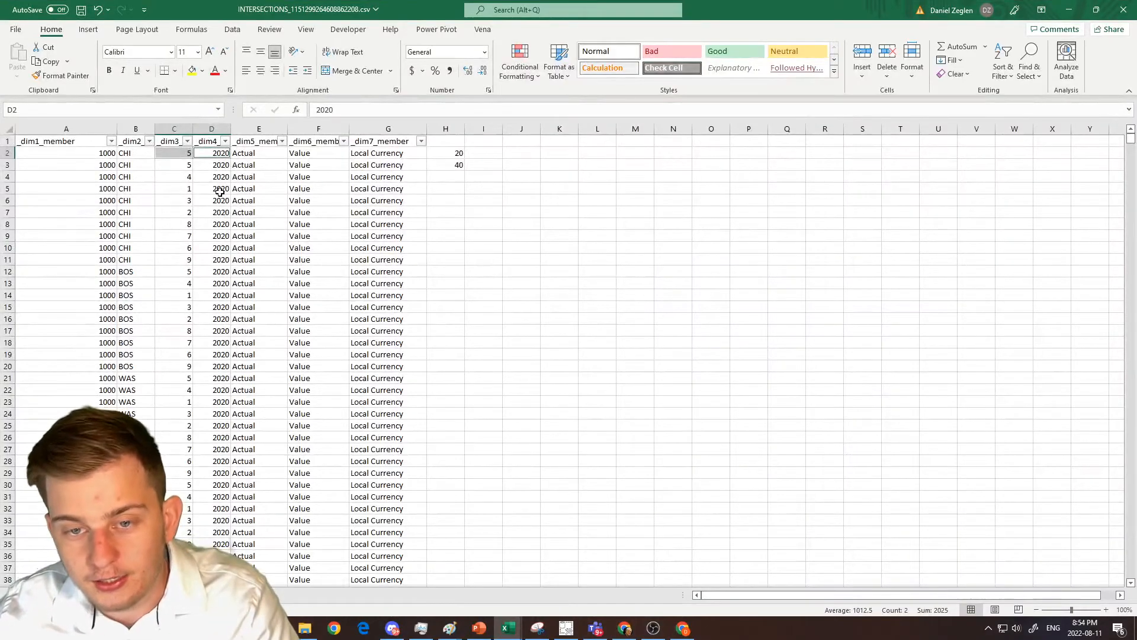
drag(186, 160, 230, 557)
click(202, 156)
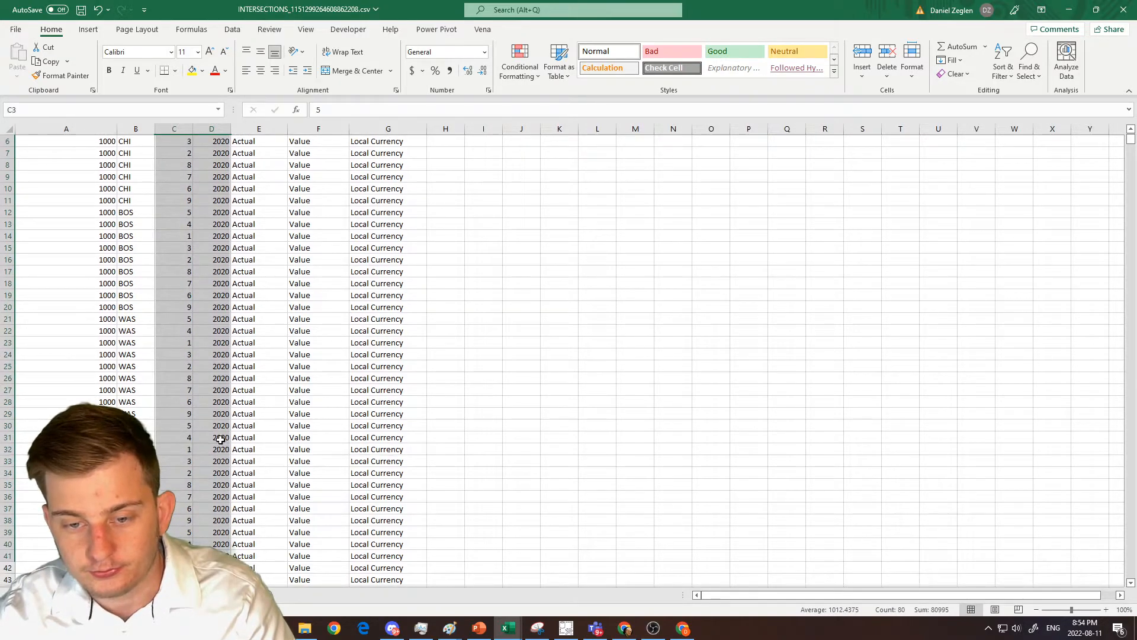
key(Return)
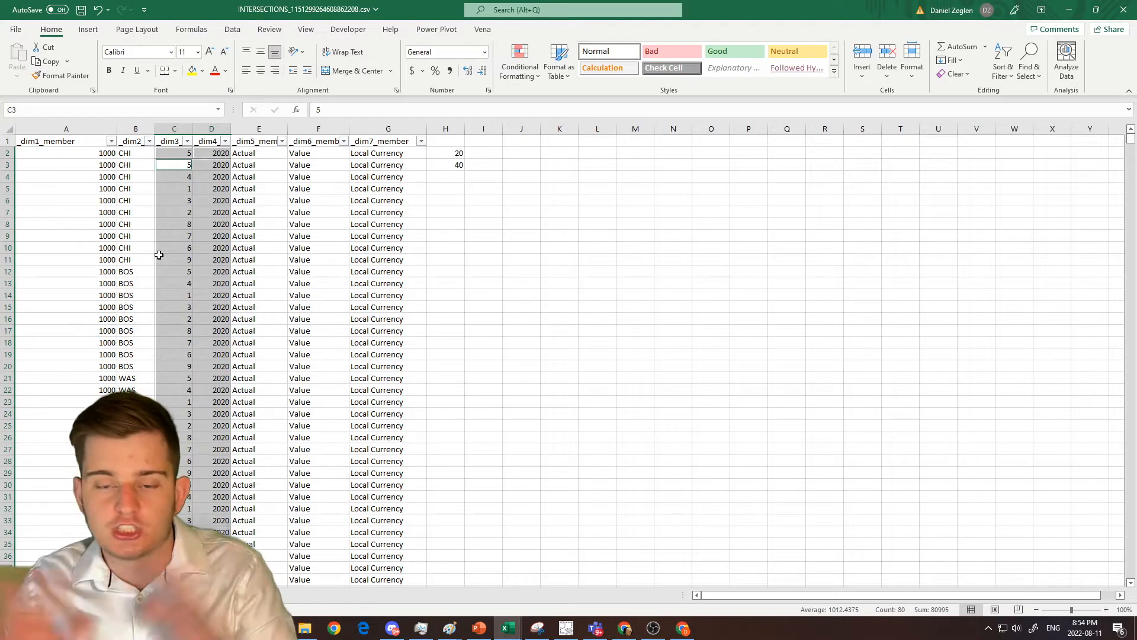
Return to the Vena destination in the browser, add Scenario to the dimensions to clear, and save the destination.
drag(721, 11, 1136, 6)
scroll(551, 379, down, 2)
click(497, 393)
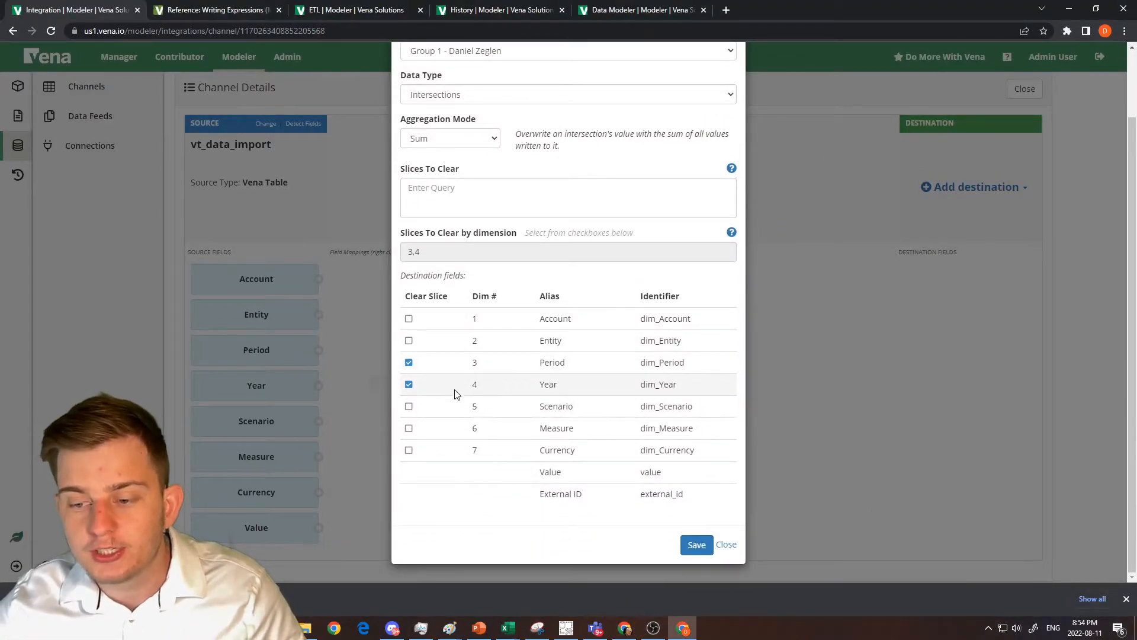
click(409, 406)
scroll(450, 436, down, 2)
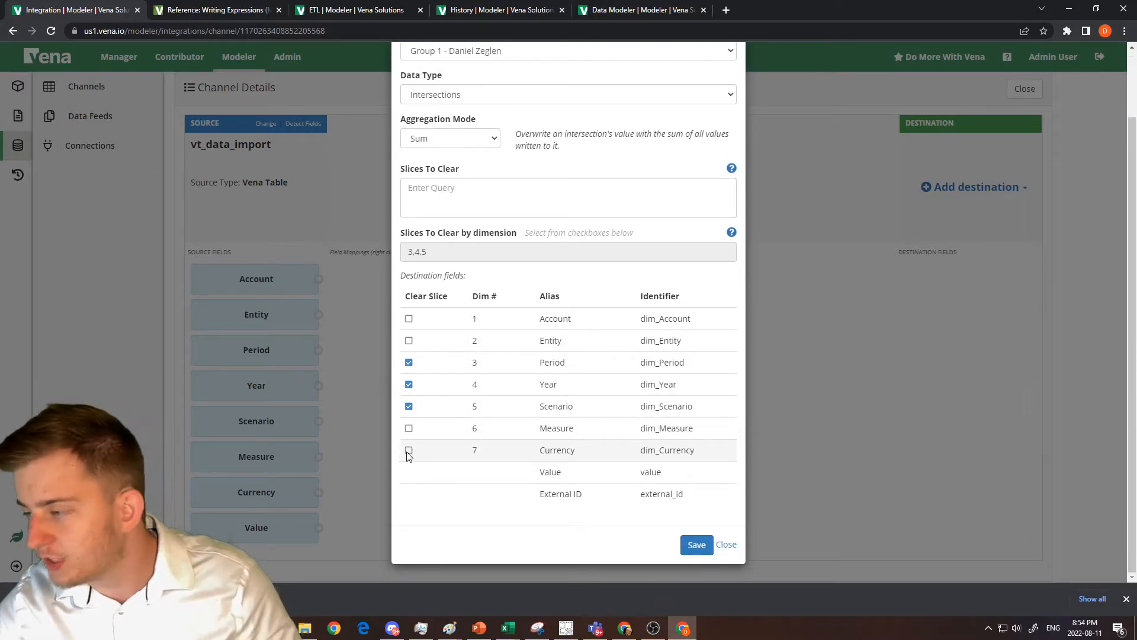
drag(572, 408, 513, 377)
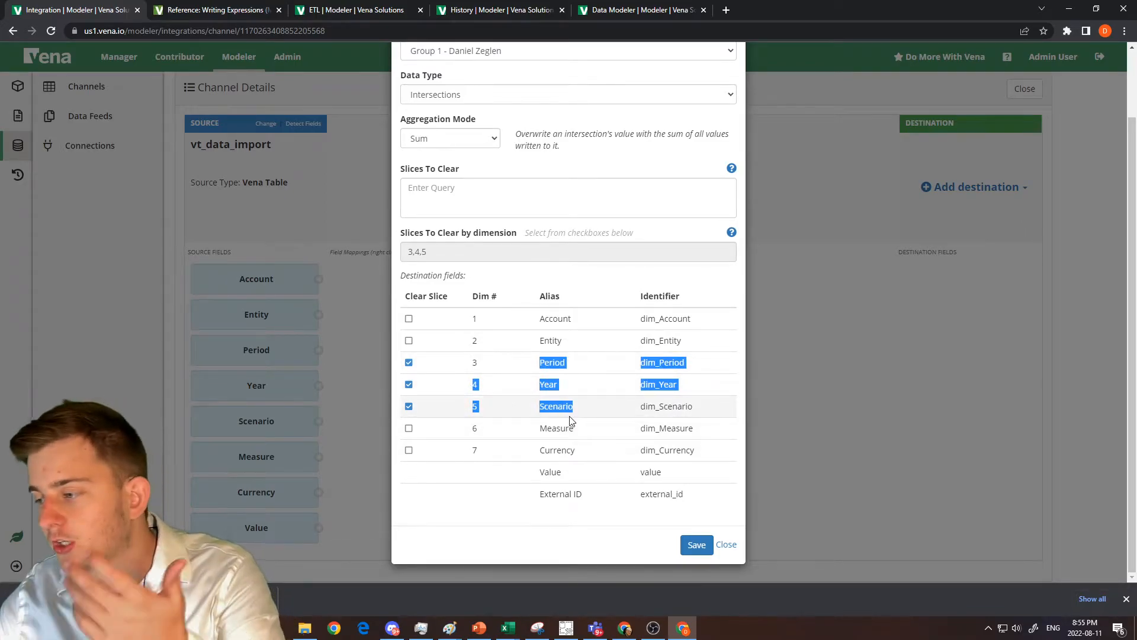
click(696, 545)
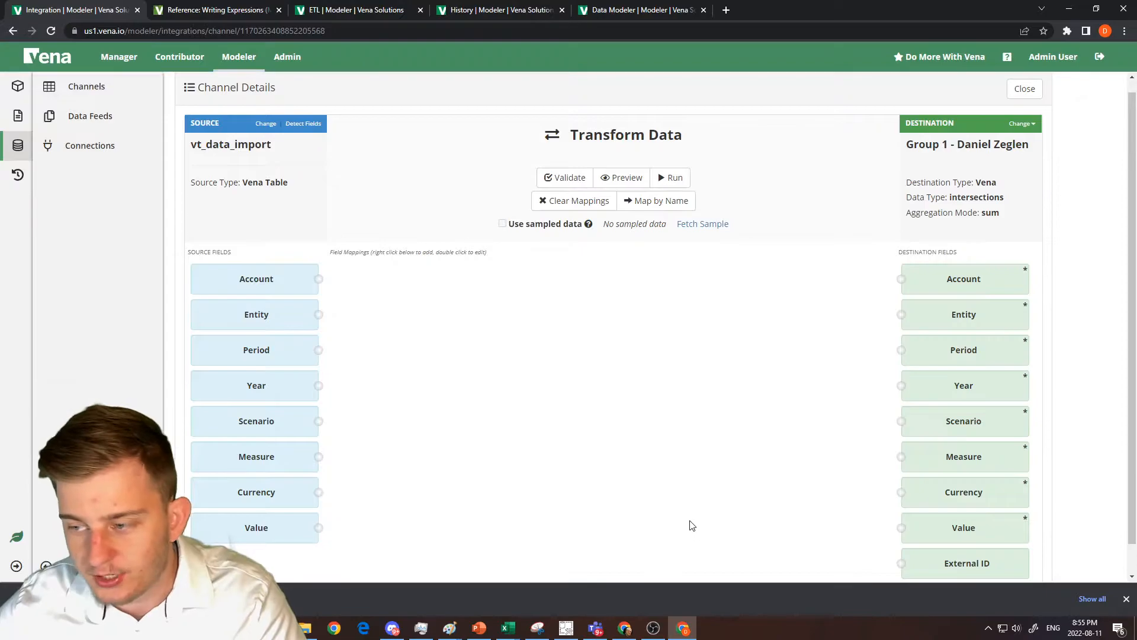
Map the source Account field directly to the destination Account field.
scroll(634, 426, down, 1)
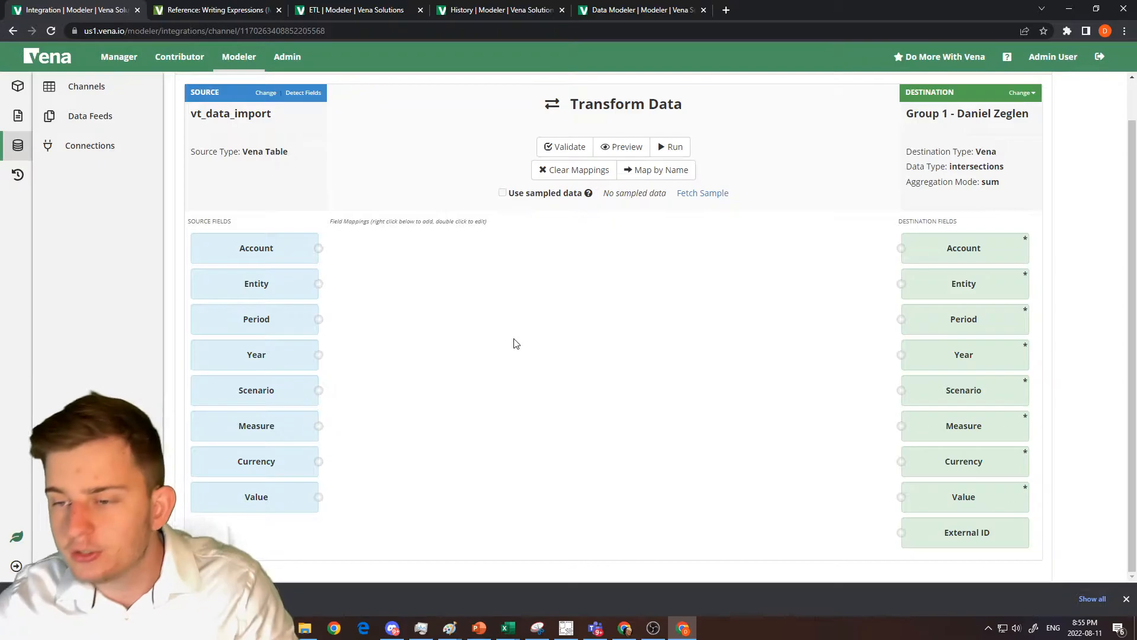
drag(319, 249, 904, 250)
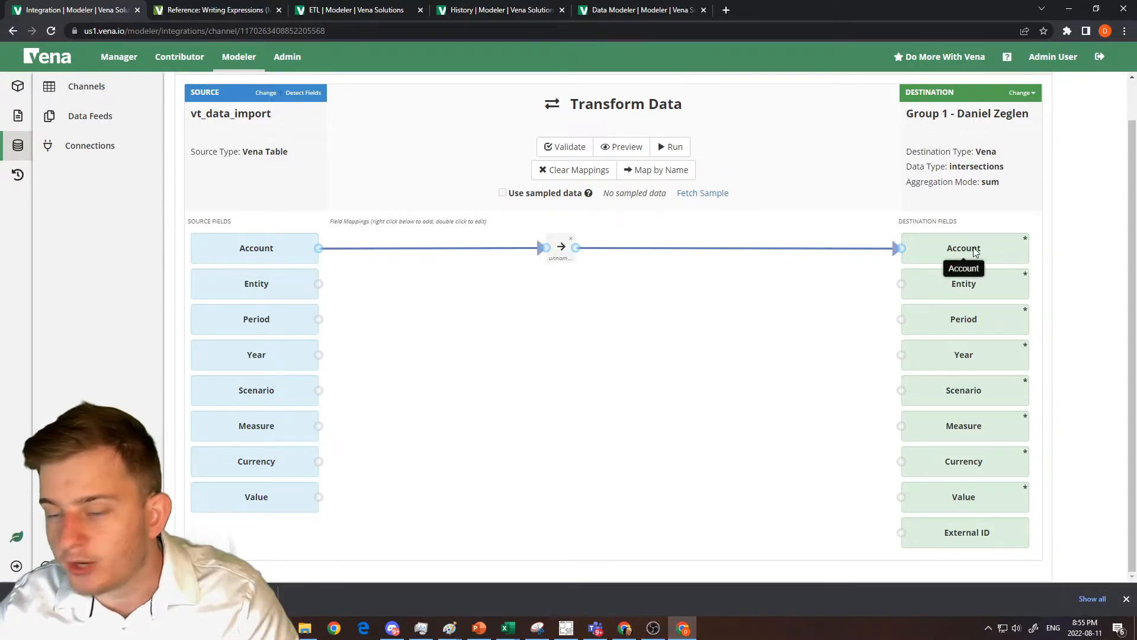
Add a formula mapping and connect the source Entity field through it to the destination Entity field.
right_click(551, 289)
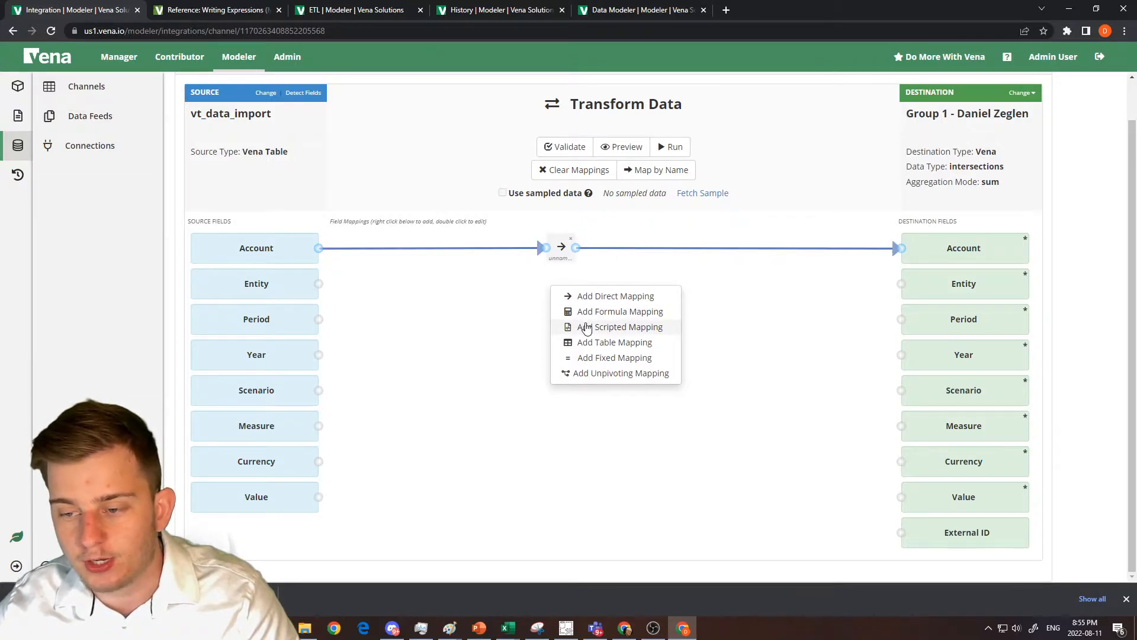
click(637, 321)
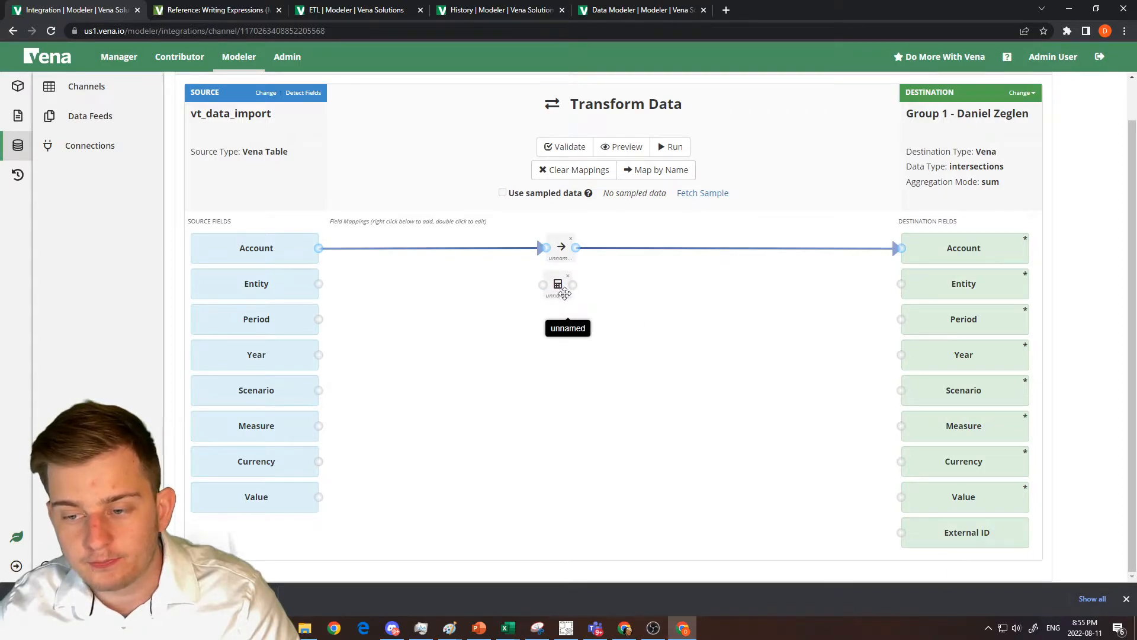
drag(319, 284, 544, 285)
drag(317, 284, 897, 288)
drag(570, 287, 901, 284)
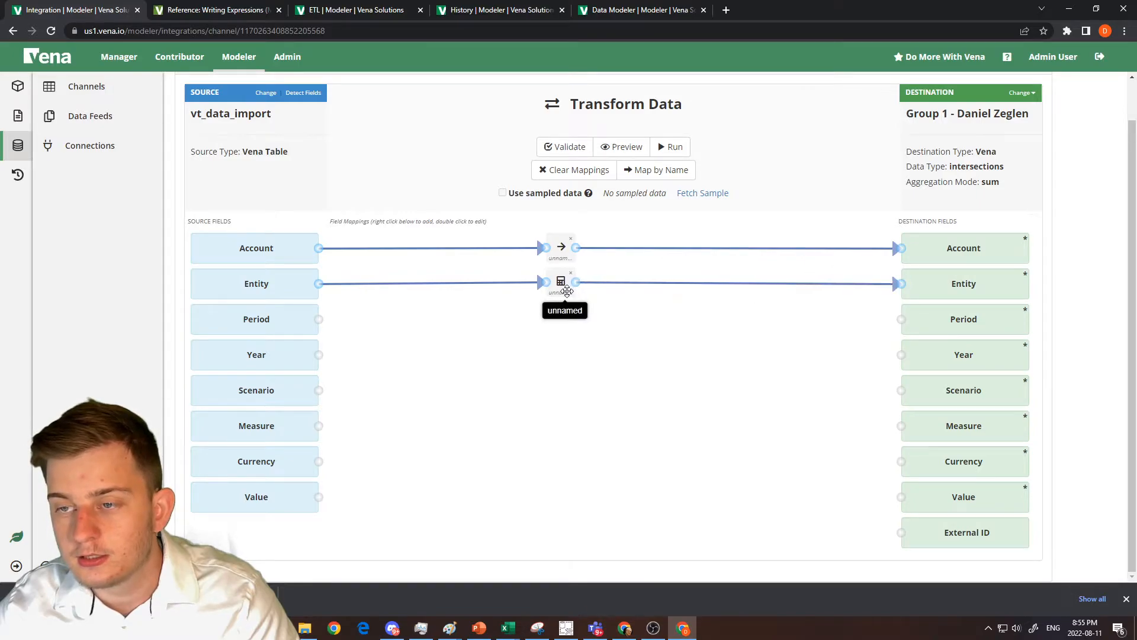
Open the Entity formula mapping, try inserting the input['Entity'] reference after the equals sign, and clear that reference again.
double_click(567, 291)
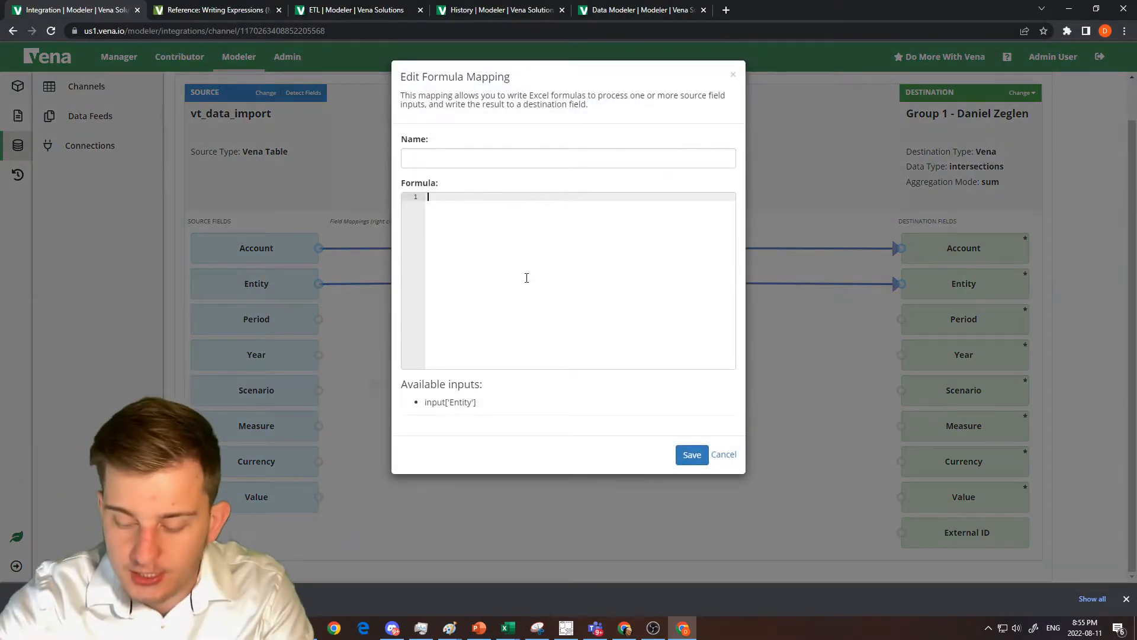
text(=)
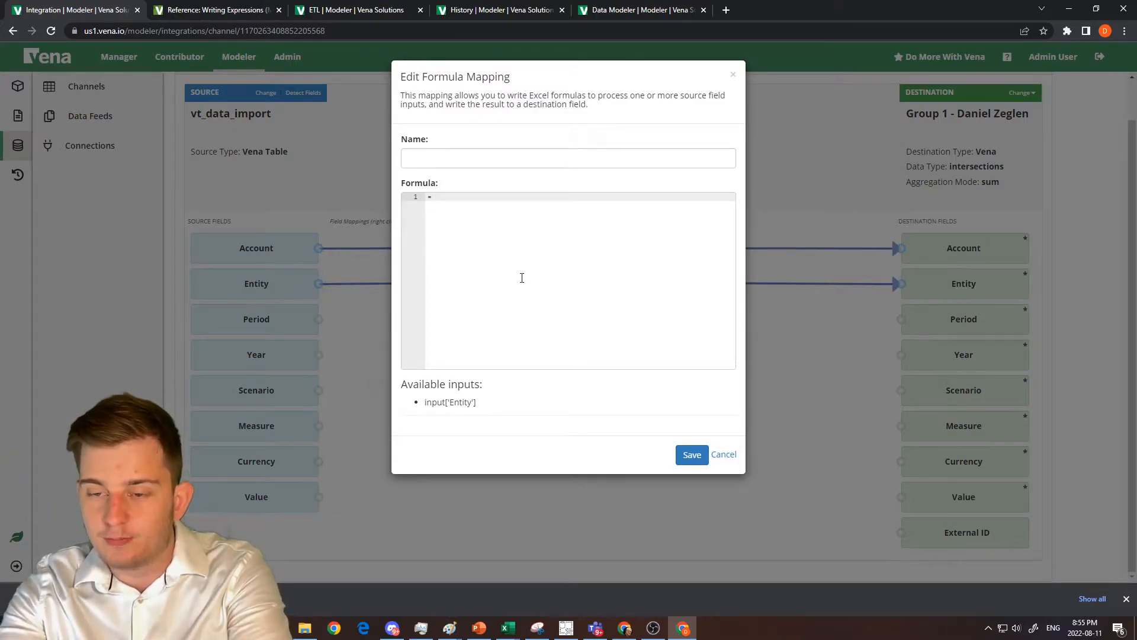
text(in)
key(Down)
key(Return)
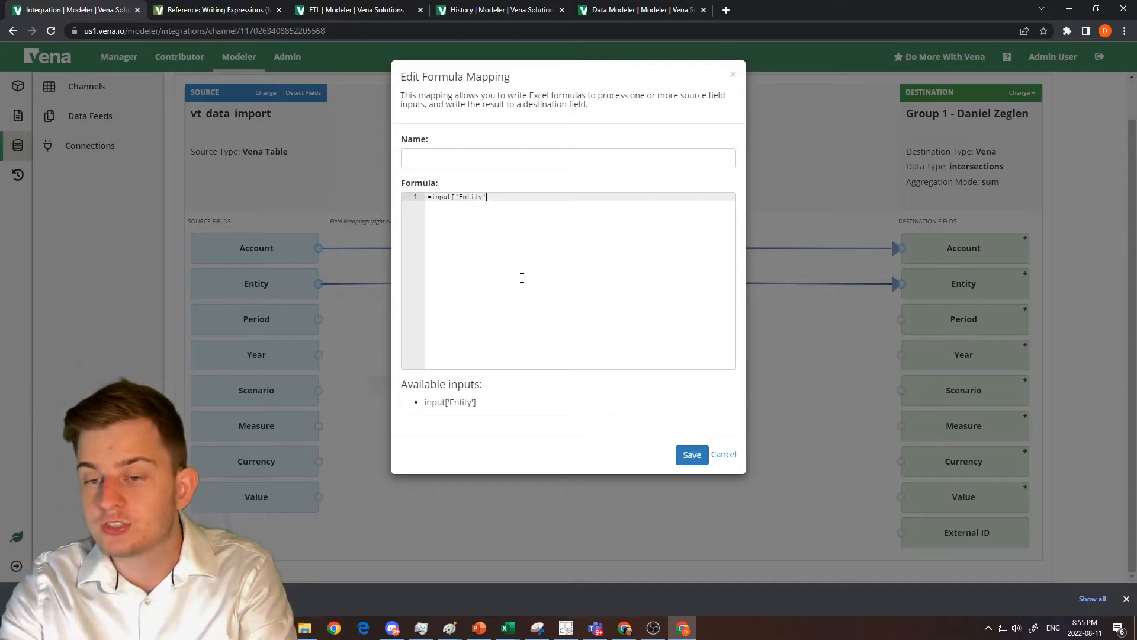
key(BackSpace)
key(BackSpace)
key(BackSpace)
key(BackSpace)
key(BackSpace)
key(BackSpace)
key(BackSpace)
key(BackSpace)
key(BackSpace)
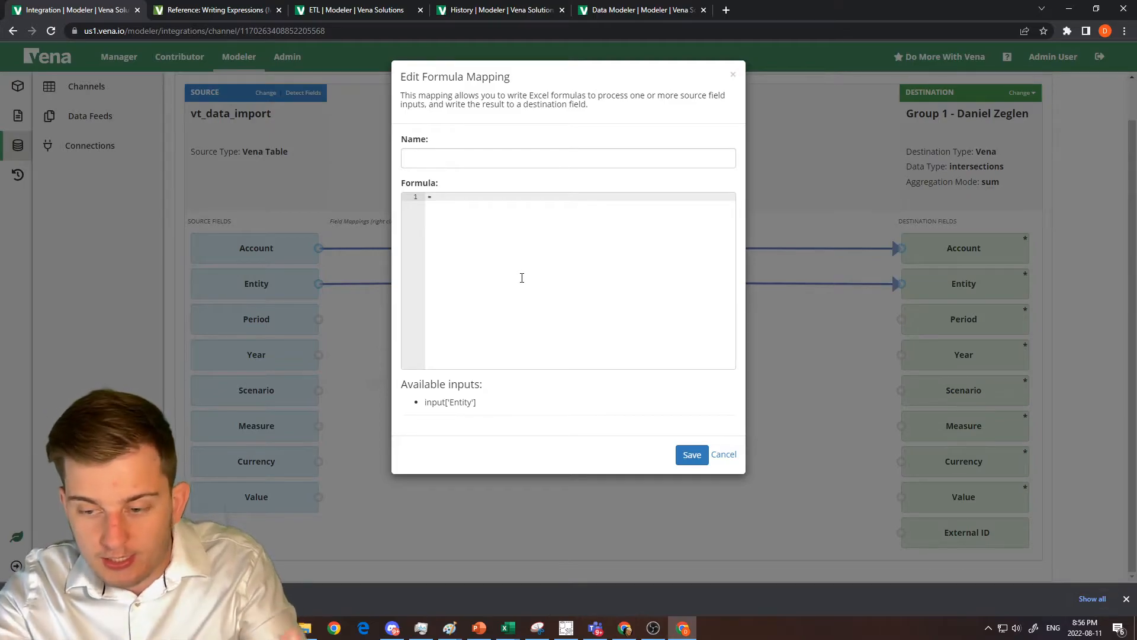
Complete the Entity mapping formula as =input['Entity']&"HELLO" and save it.
text(in)
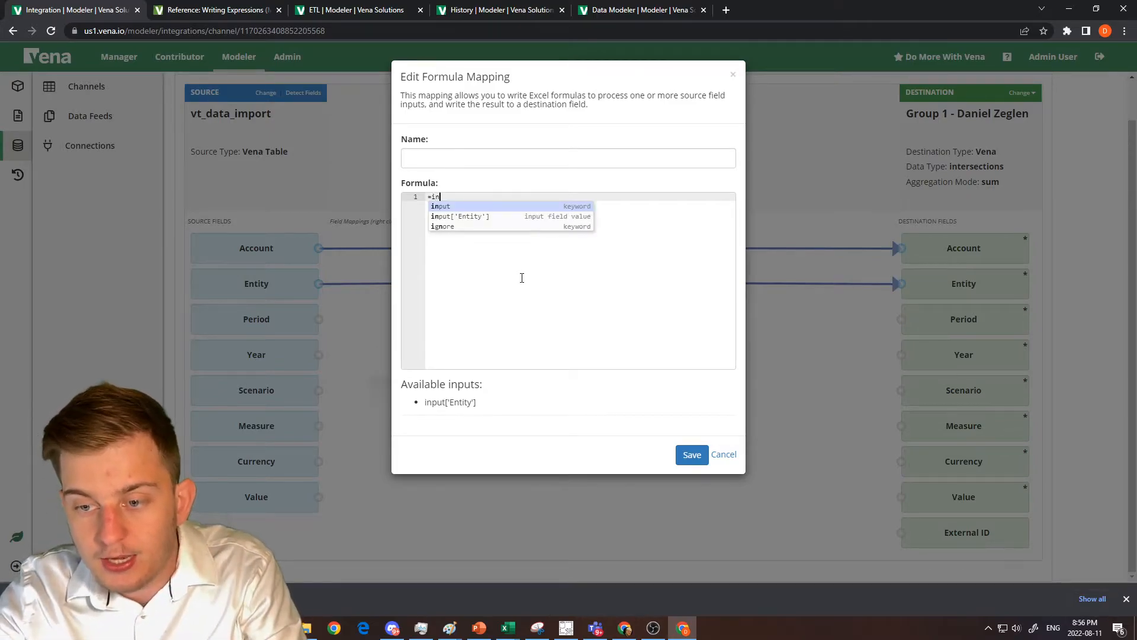
key(Down)
key(Return)
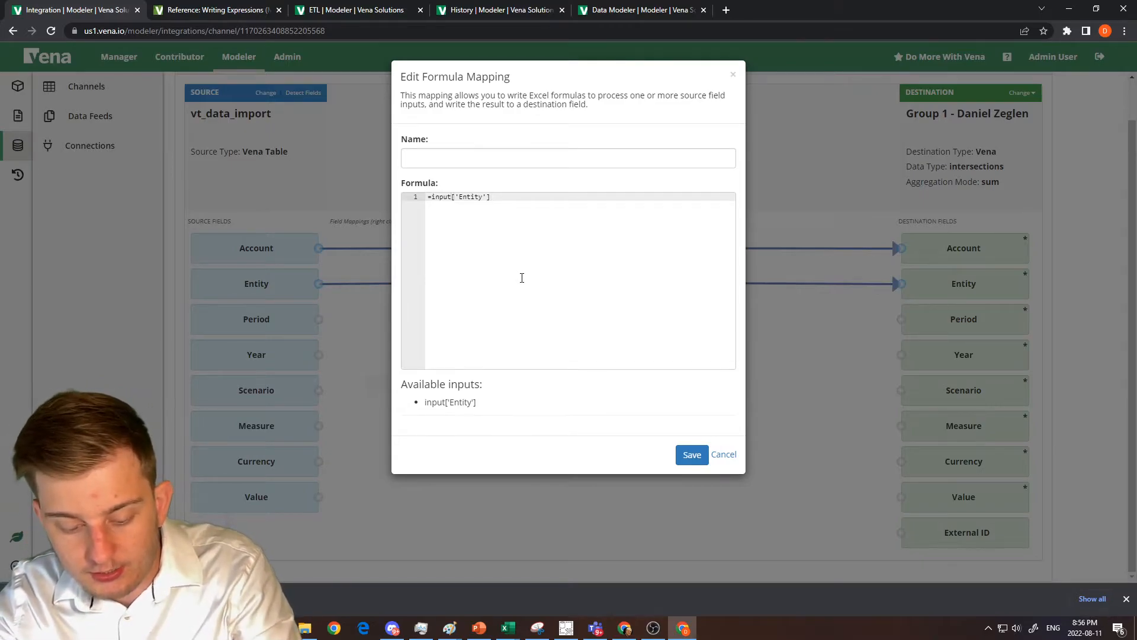
text(&"HEL)
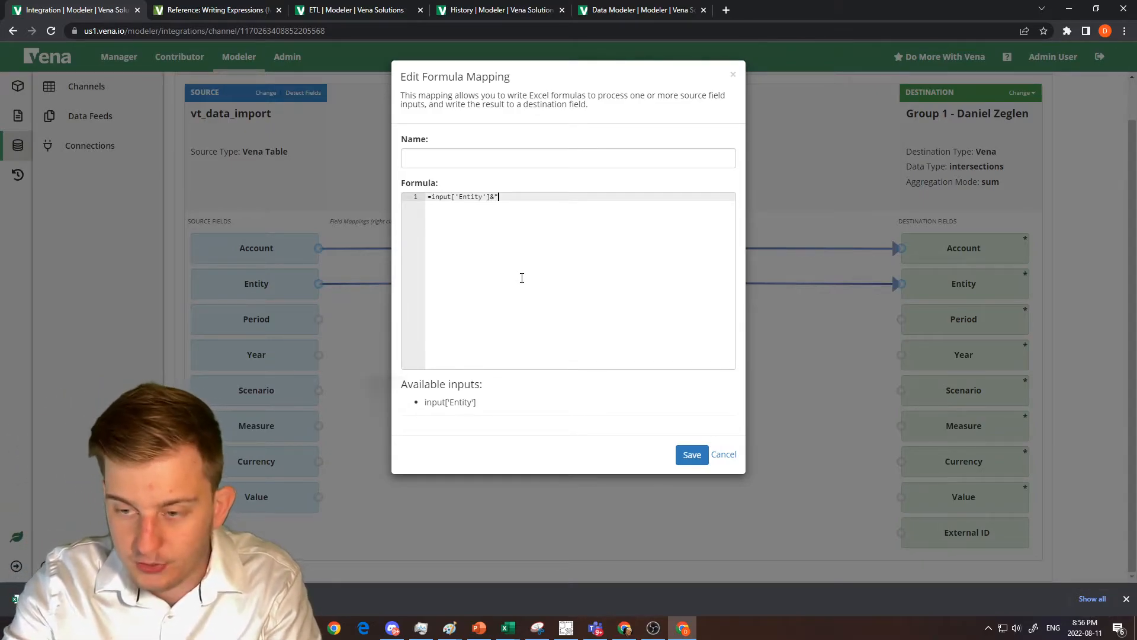
text(LO)
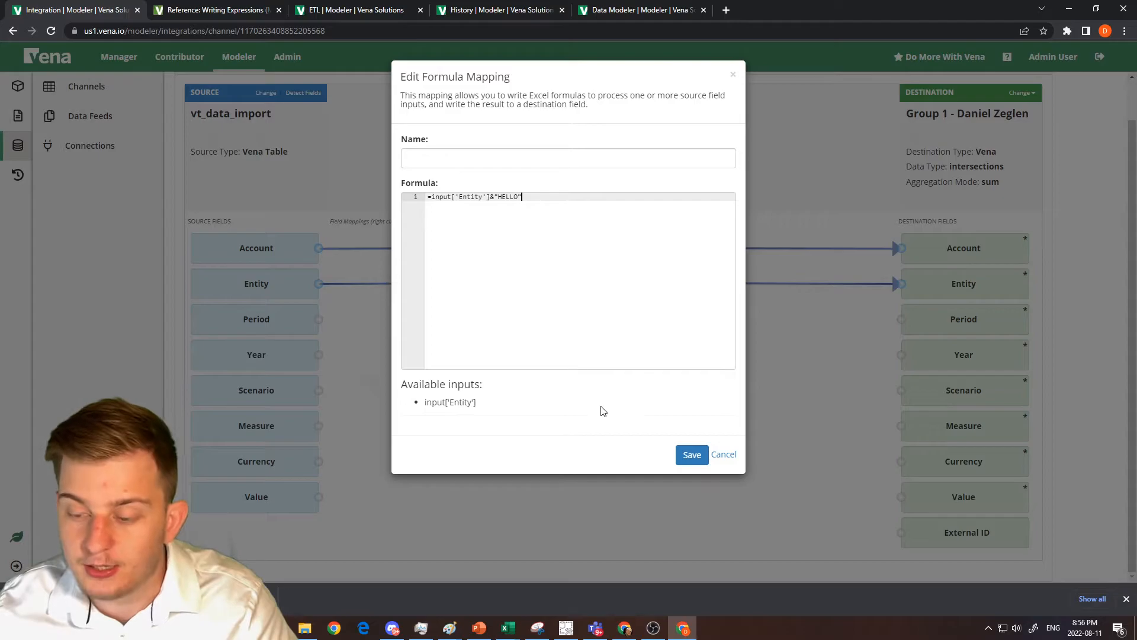
click(691, 456)
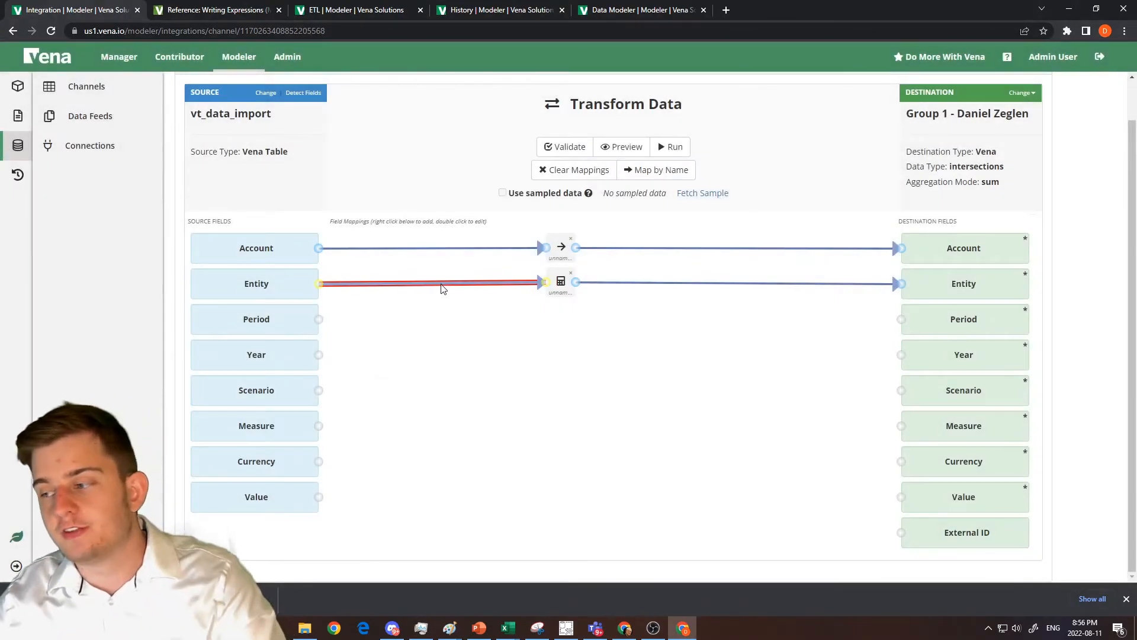
Map the remaining source fields, Period through Value, to the destination fields of the same name.
drag(318, 355, 441, 365)
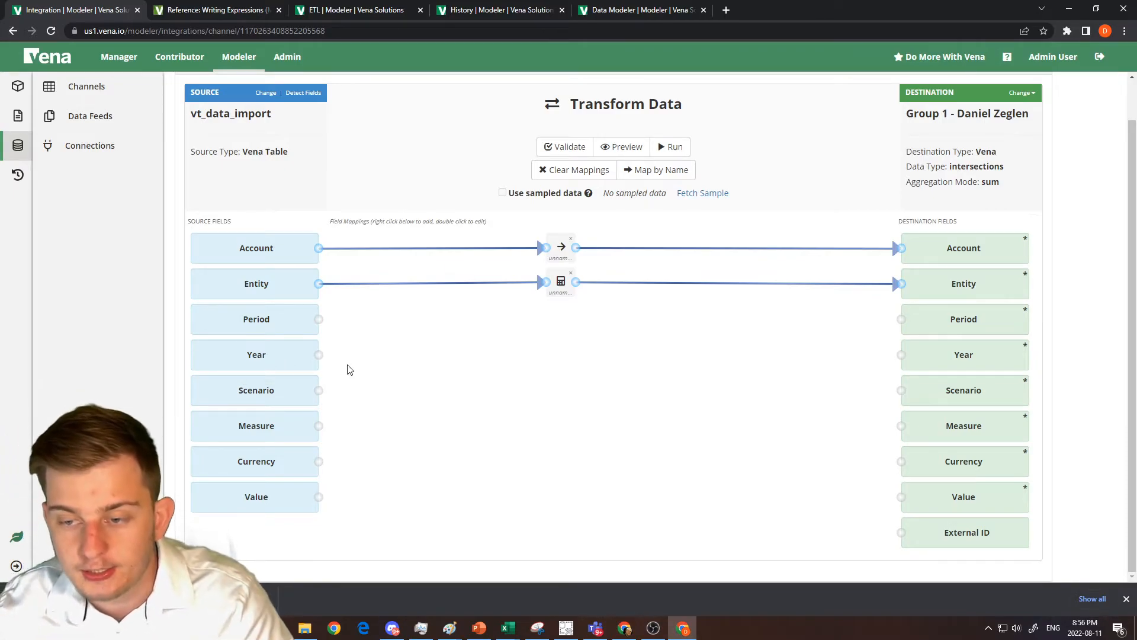
drag(319, 321, 901, 318)
click(632, 170)
click(696, 157)
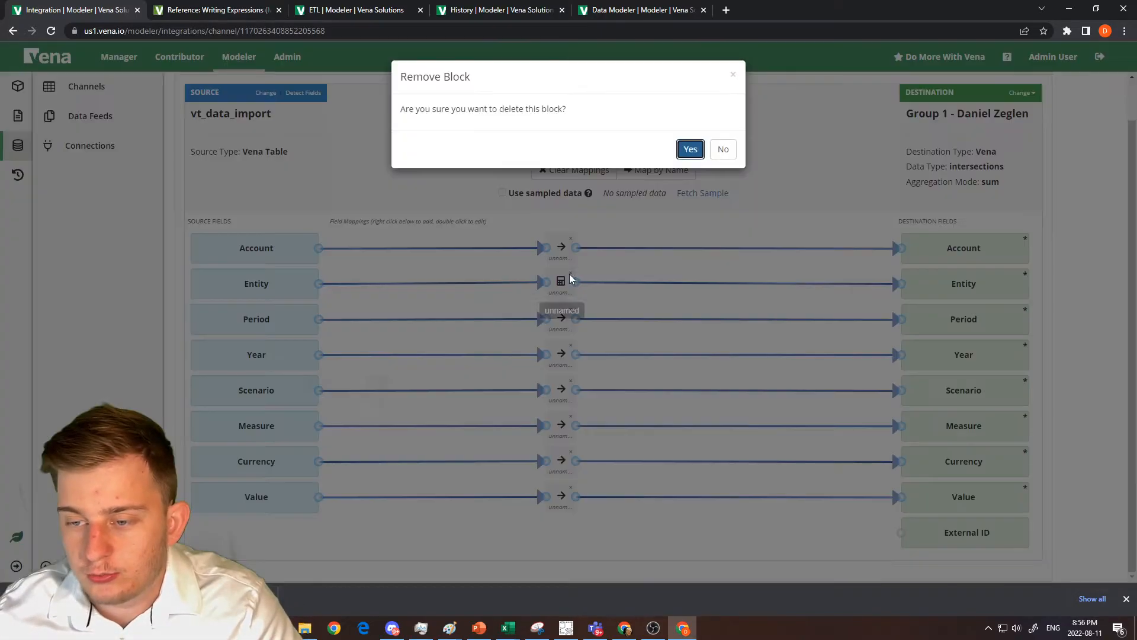
Replace the Entity formula mapping with a direct mapping and run the Transform Data channel.
click(690, 149)
drag(322, 290, 901, 284)
click(683, 152)
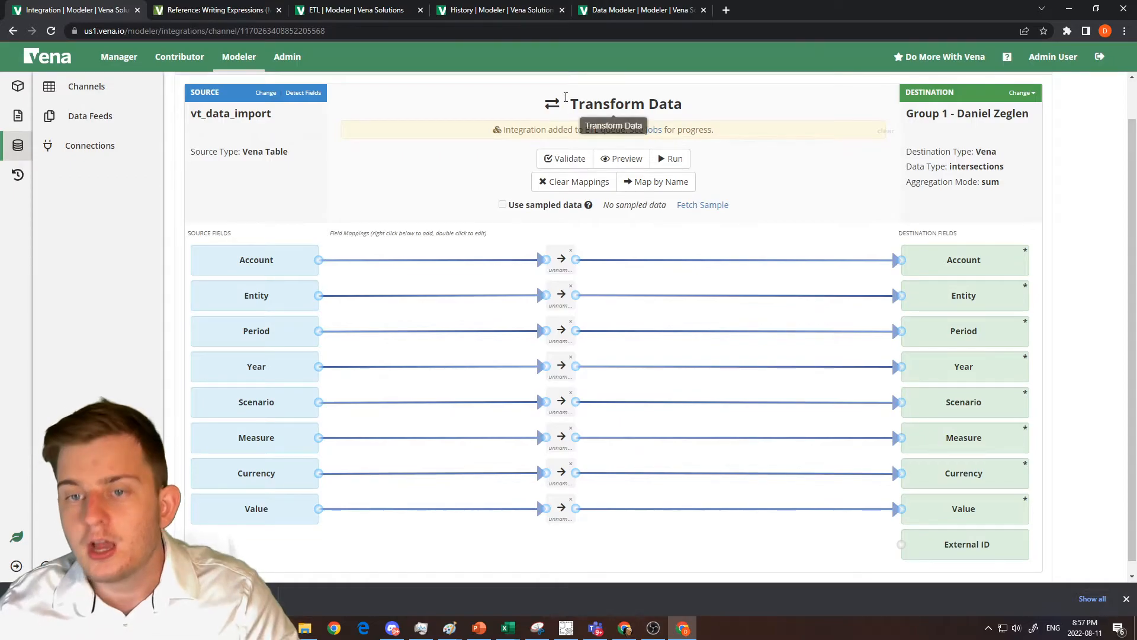
Go to the model's ETL templates, dismiss the execution notice, and open the Import Data template for editing.
click(372, 16)
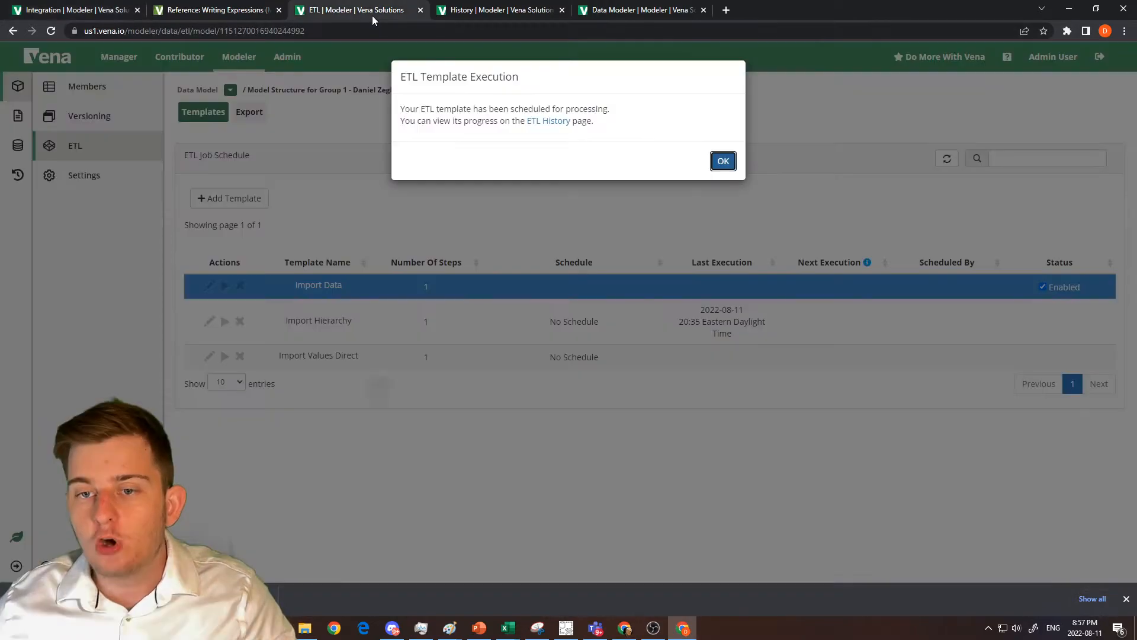
click(719, 161)
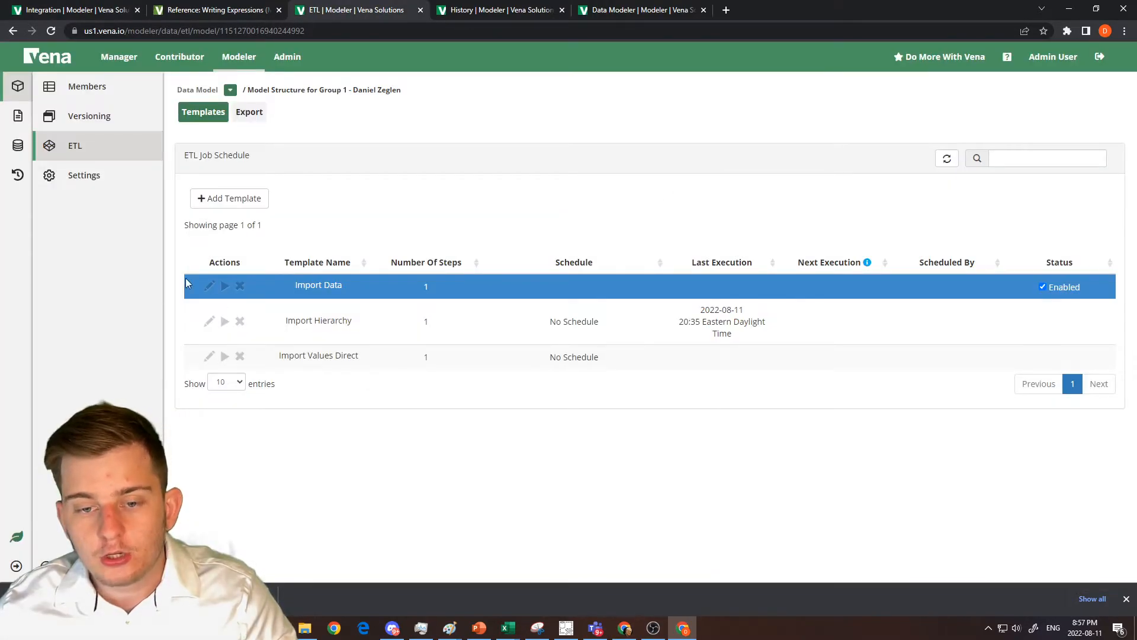
click(211, 289)
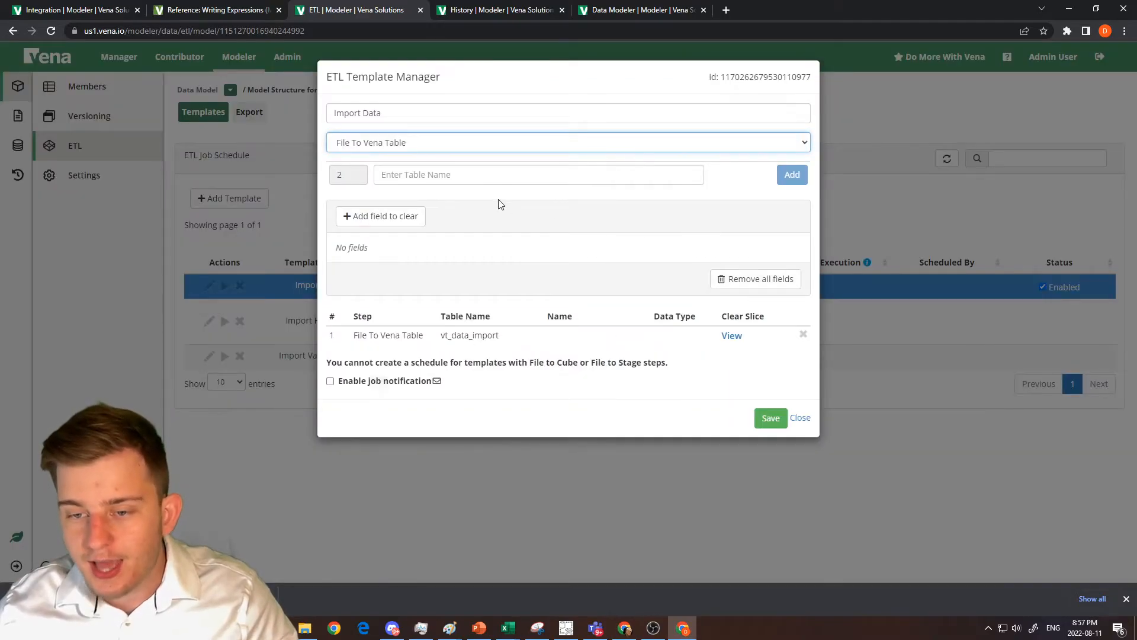
Set the type of the template's second step to Integration Channel and look through the available channels without choosing one.
click(454, 145)
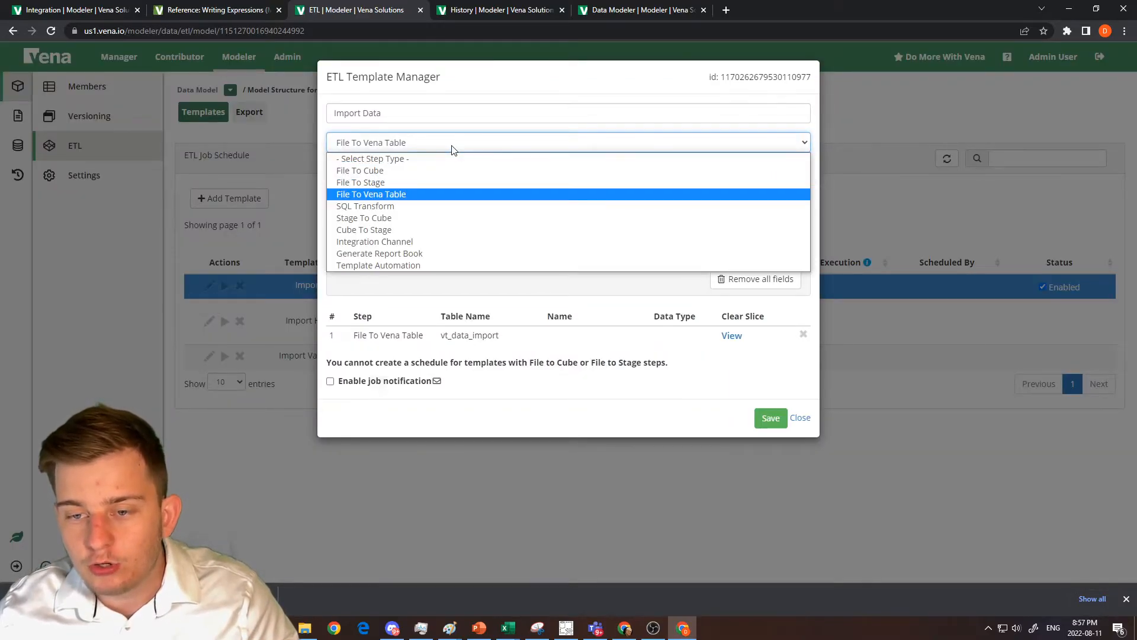
click(419, 241)
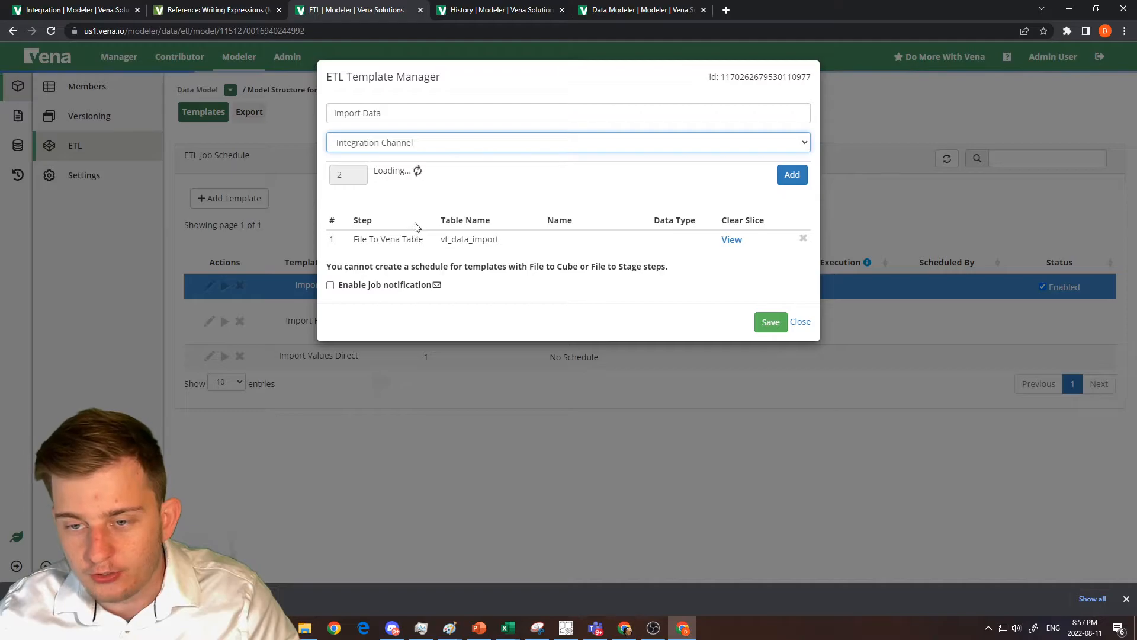
click(424, 178)
scroll(446, 232, down, 10)
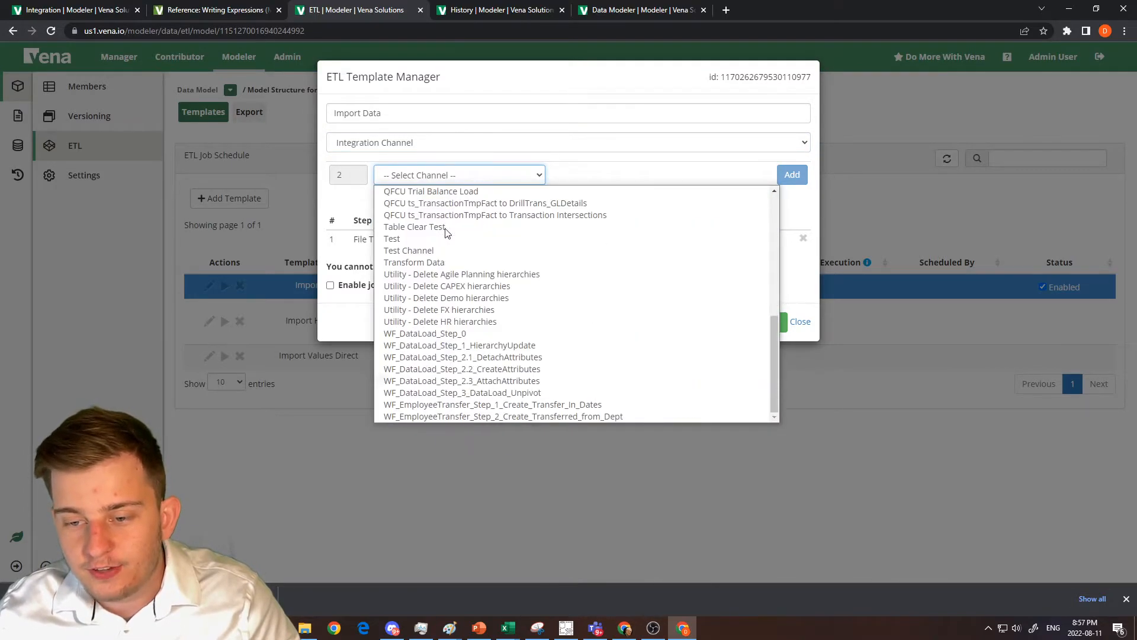
click(620, 168)
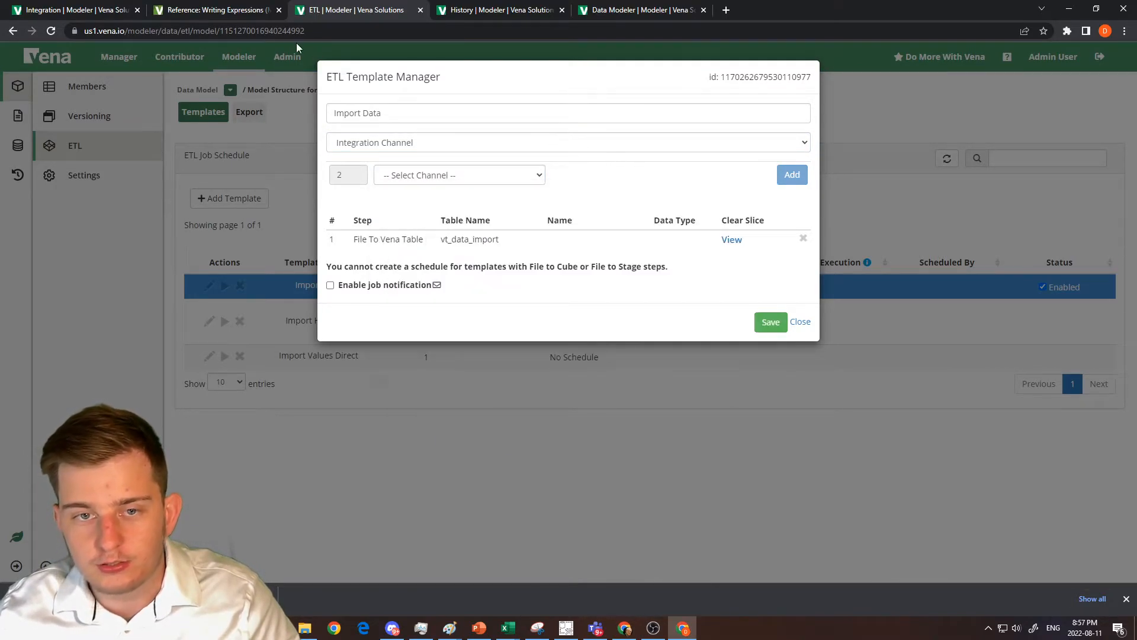
Add the Transform Data channel as the second step of the Import Data template and save the template.
click(13, 6)
click(332, 8)
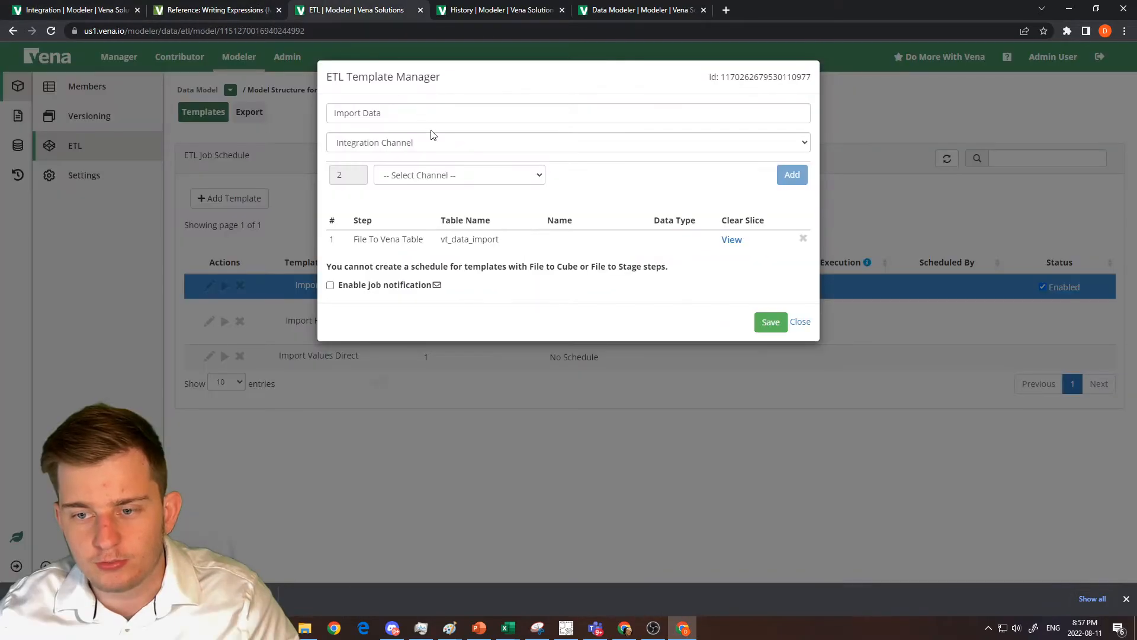
click(441, 174)
scroll(456, 274, down, 1)
scroll(458, 274, down, 5)
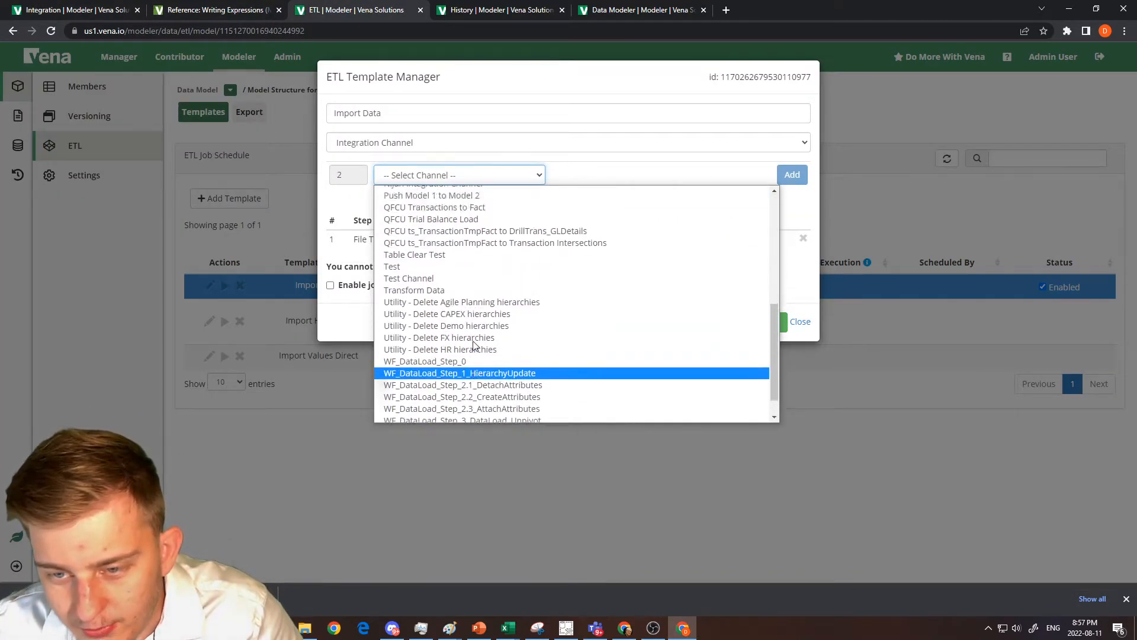
scroll(474, 337, up, 6)
scroll(473, 346, down, 3)
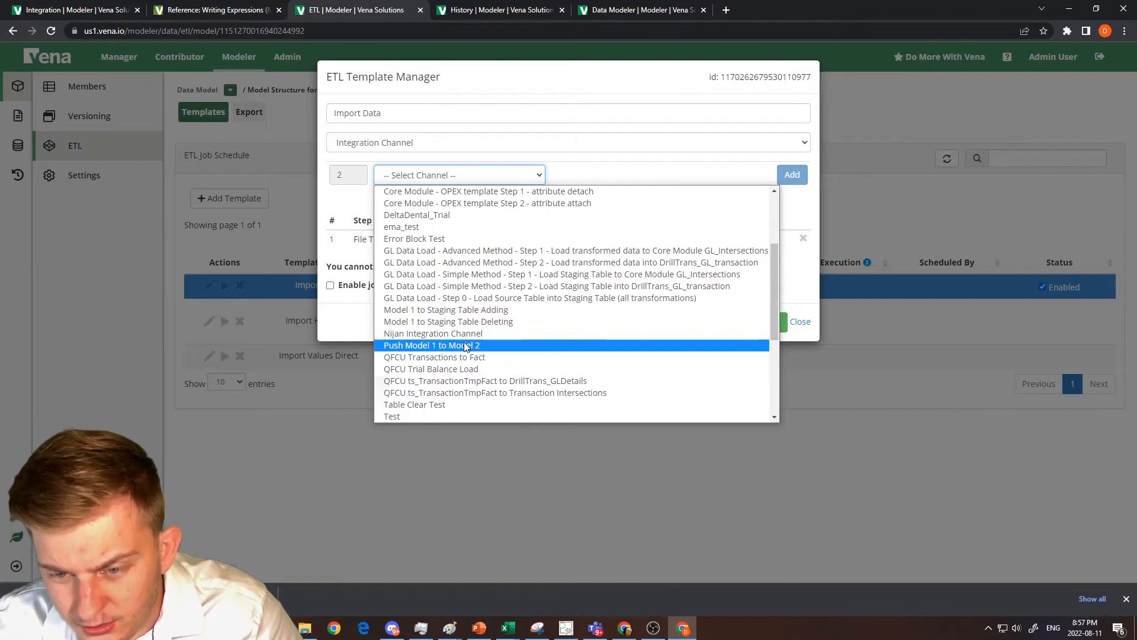
scroll(465, 346, down, 3)
click(446, 322)
click(794, 172)
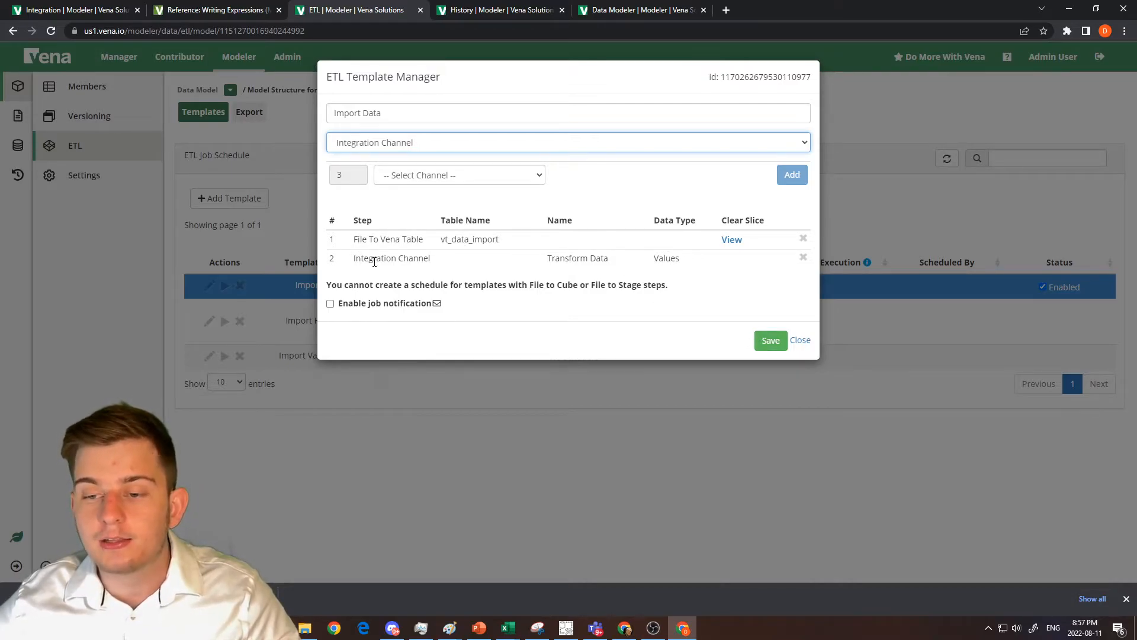
click(763, 341)
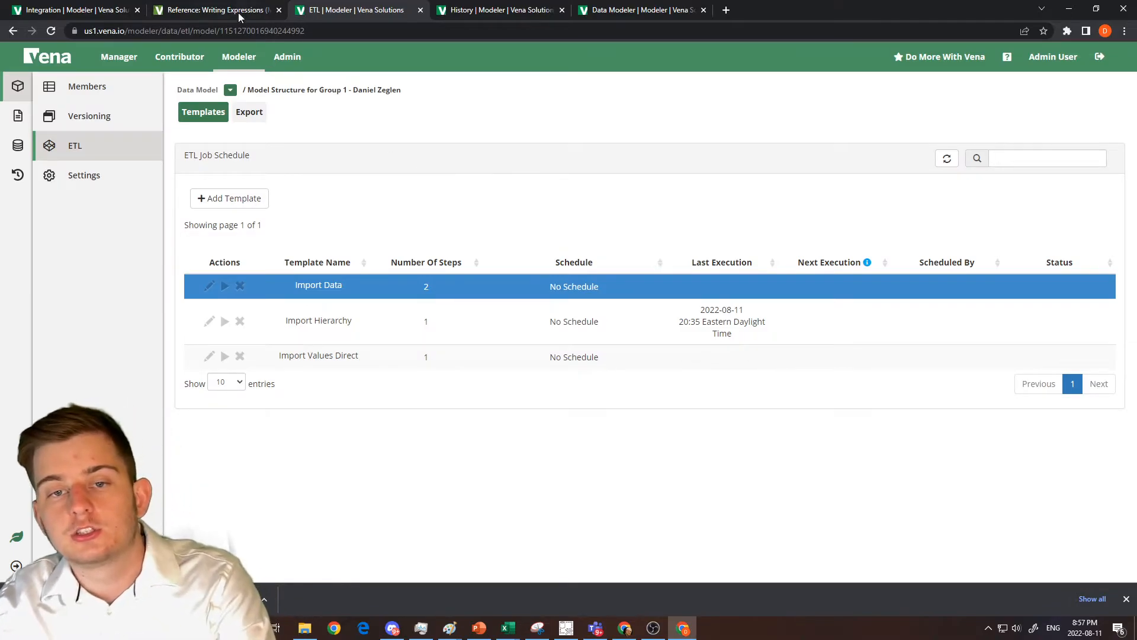
Return to the Transform Data channel, dismiss its queue notice, and preview the channel's input data.
click(103, 9)
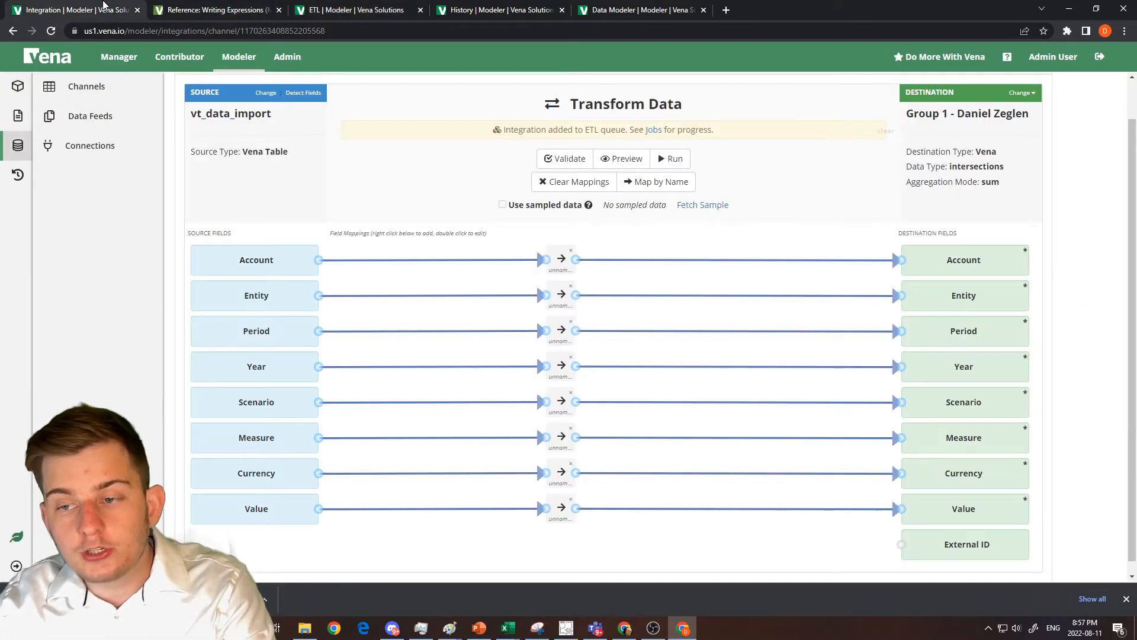
click(882, 133)
click(618, 147)
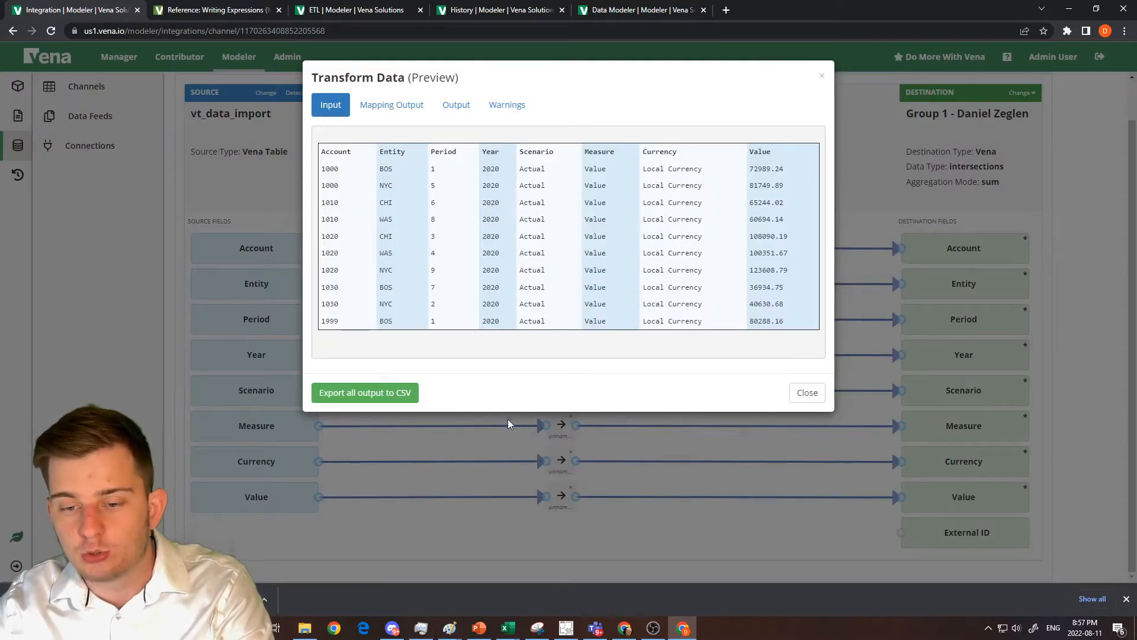
click(806, 392)
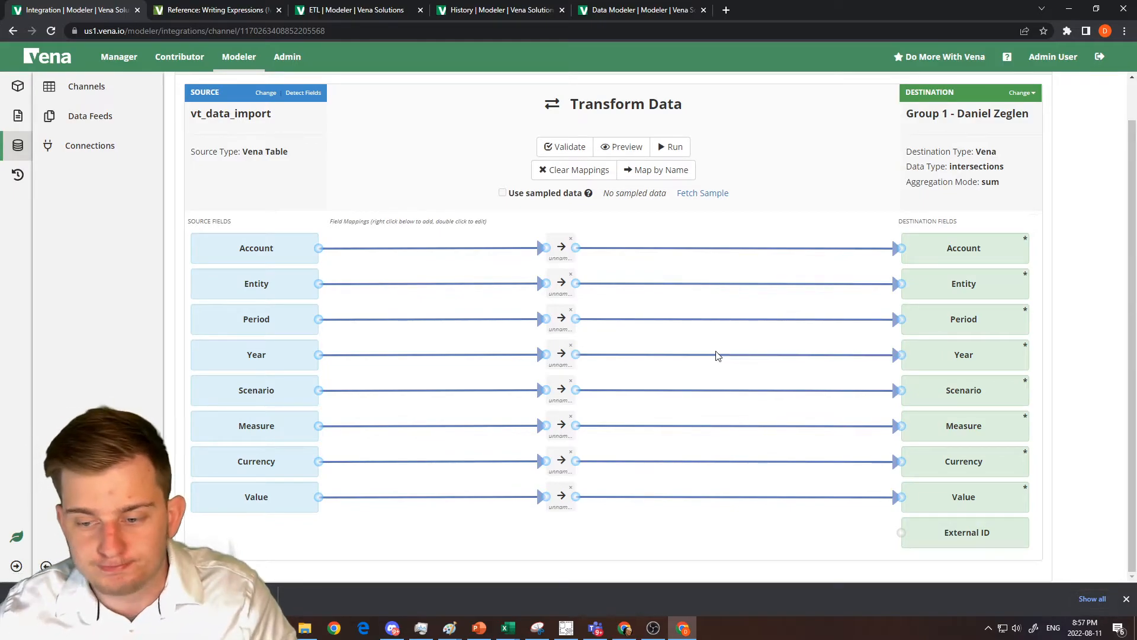
Add an unpivoting mapping and configure it to unpivot the Scenario, Measure, Currency and Value fields.
right_click(481, 274)
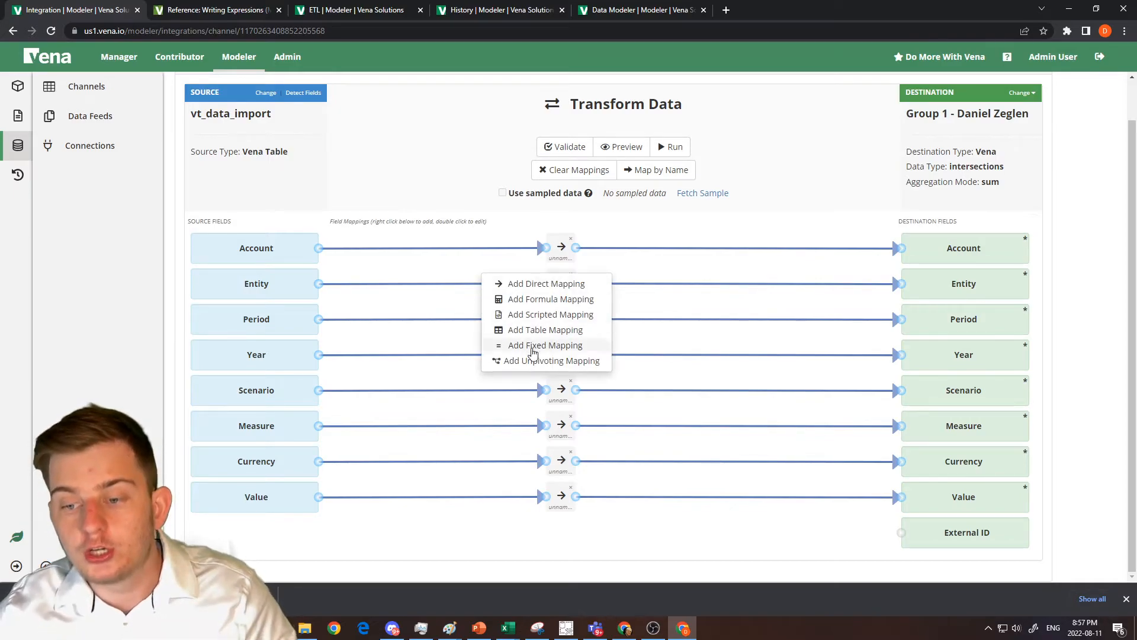
click(520, 361)
drag(495, 291, 495, 347)
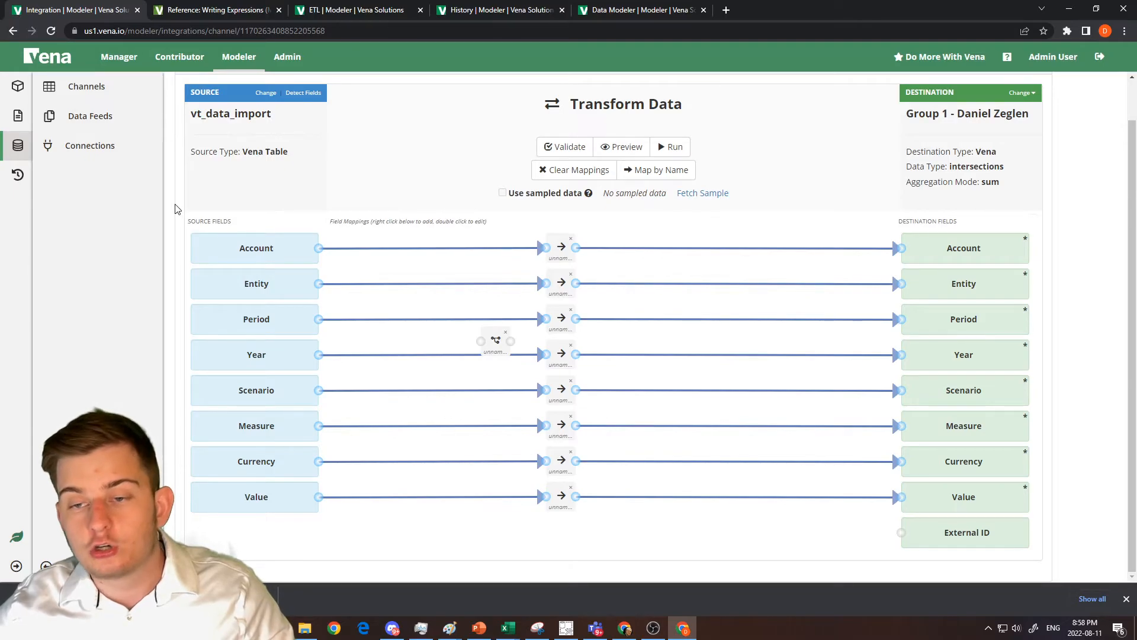
double_click(498, 340)
drag(447, 312, 448, 343)
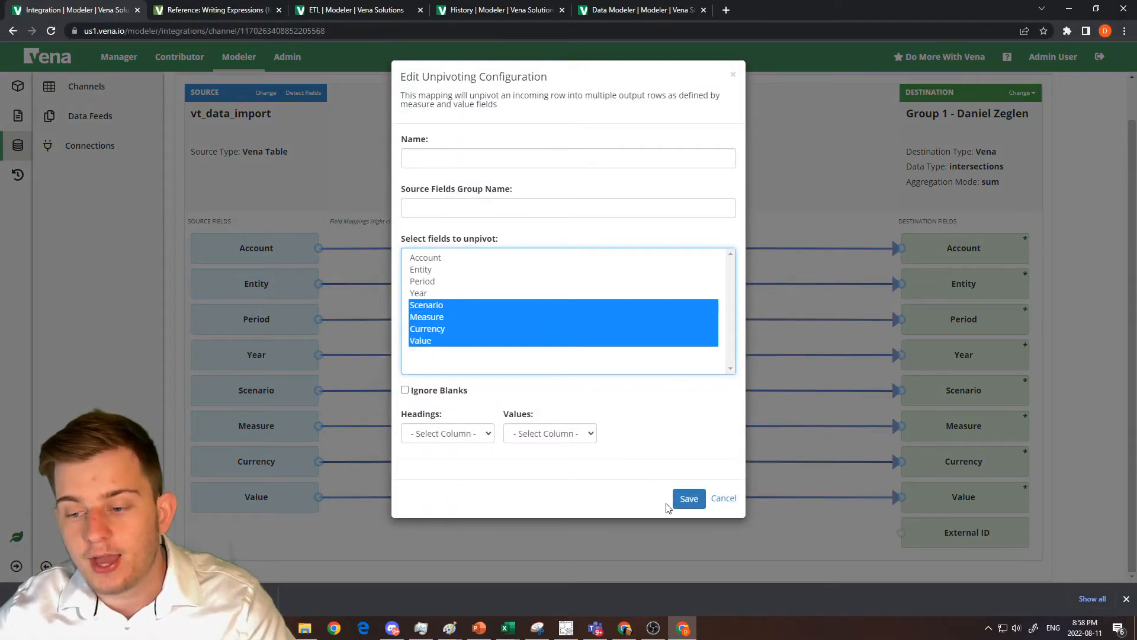
click(681, 500)
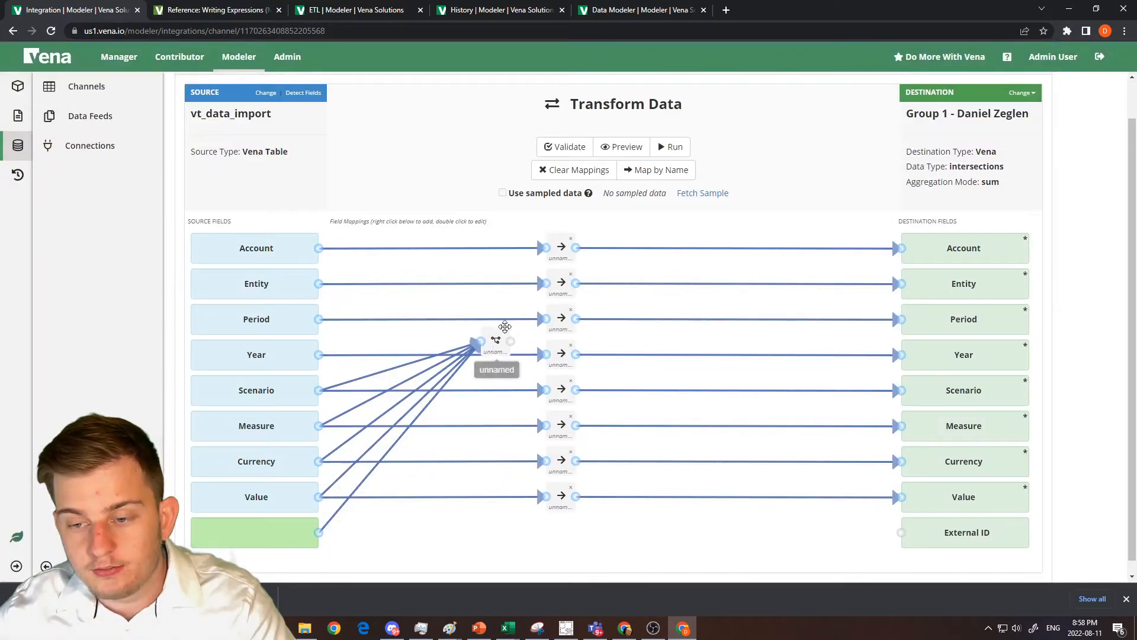
Move the unpivoting mapping block toward the destination fields, then delete it from the channel.
mouse_move(730, 347)
mouse_down()
mouse_move(670, 333)
mouse_move(761, 506)
mouse_move(797, 532)
mouse_move(902, 503)
mouse_up()
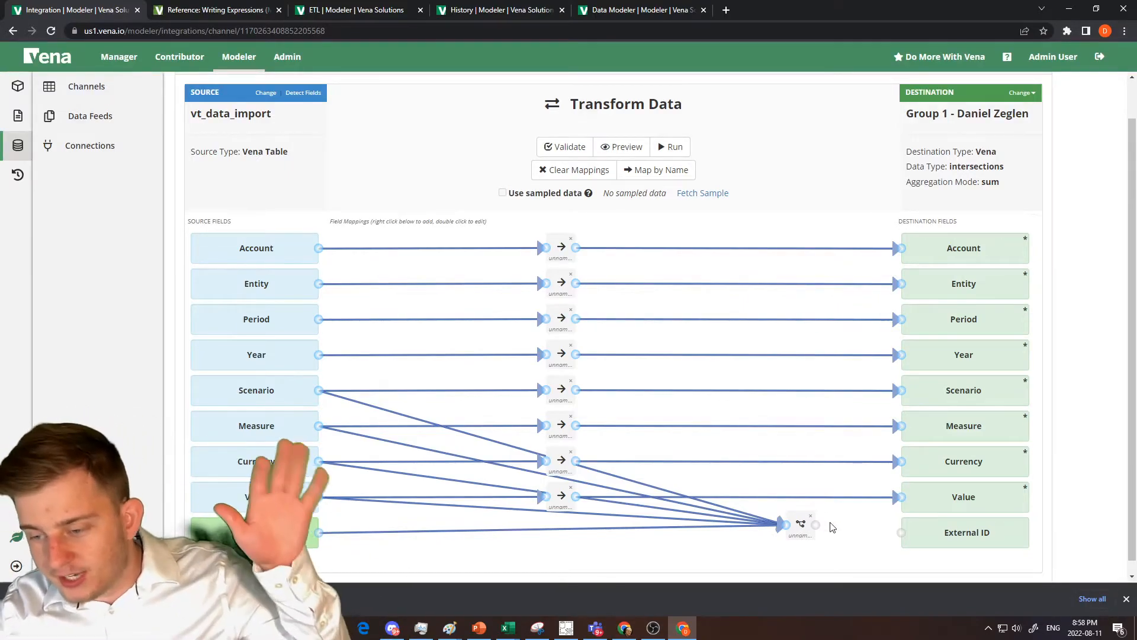
click(811, 516)
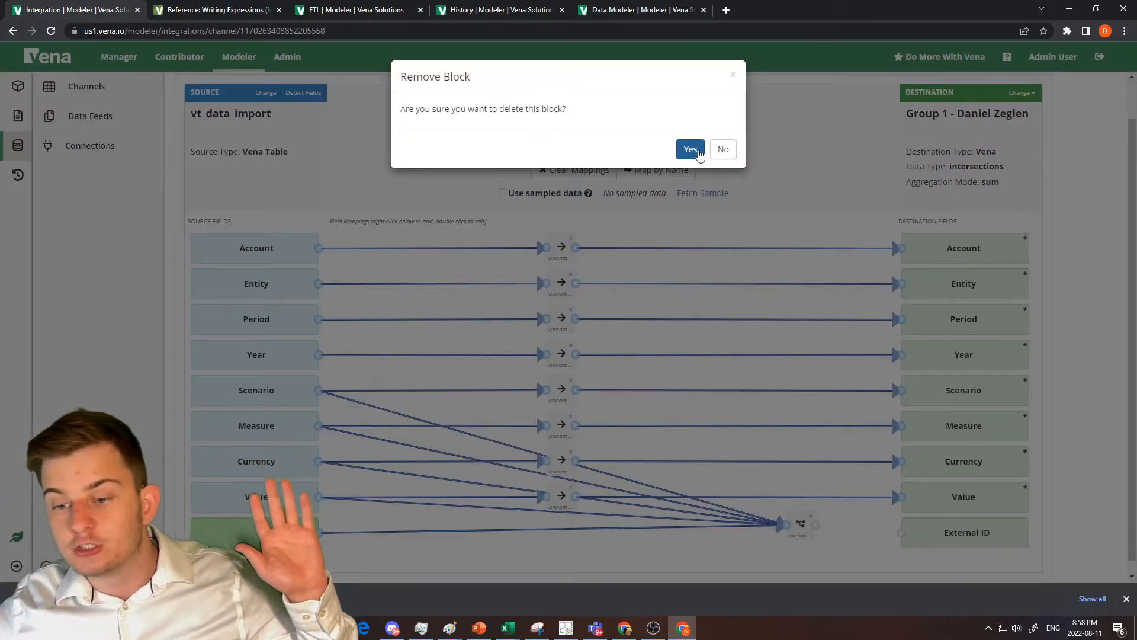
click(696, 155)
Replace the direct Account mapping with a table mapping connecting the Account source and destination fields.
right_click(449, 375)
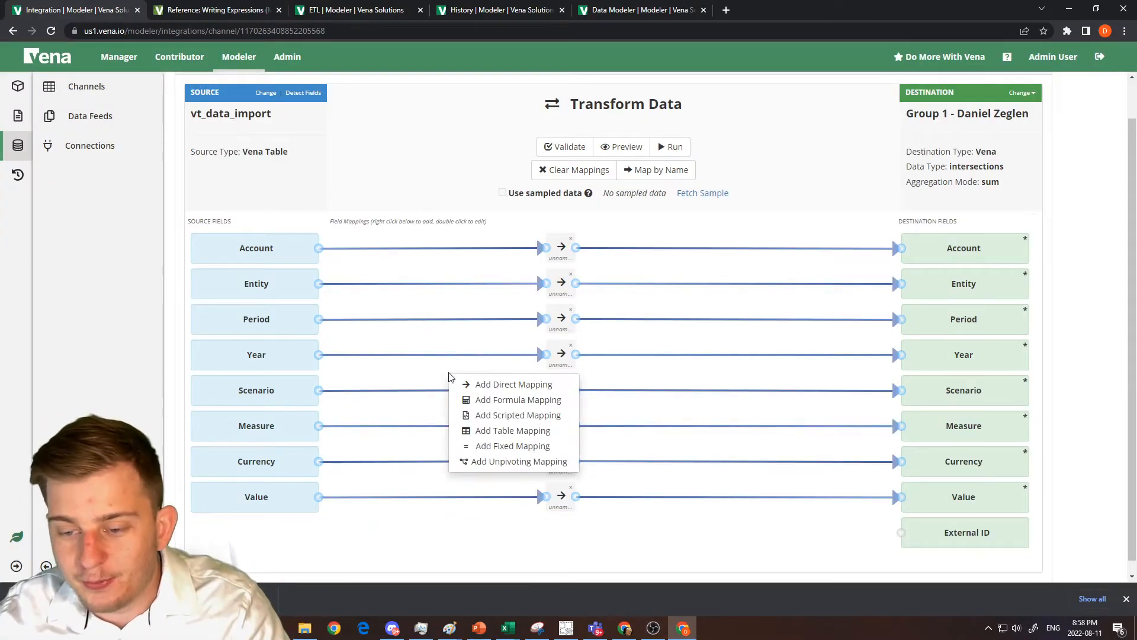
click(489, 434)
drag(465, 401, 512, 267)
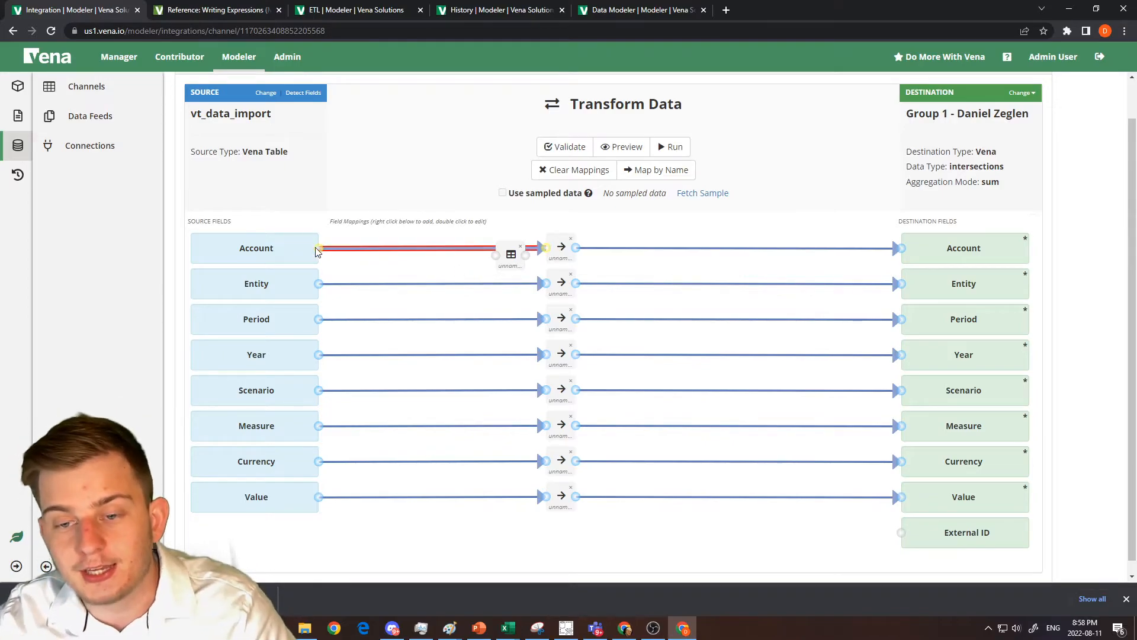
drag(315, 251, 496, 255)
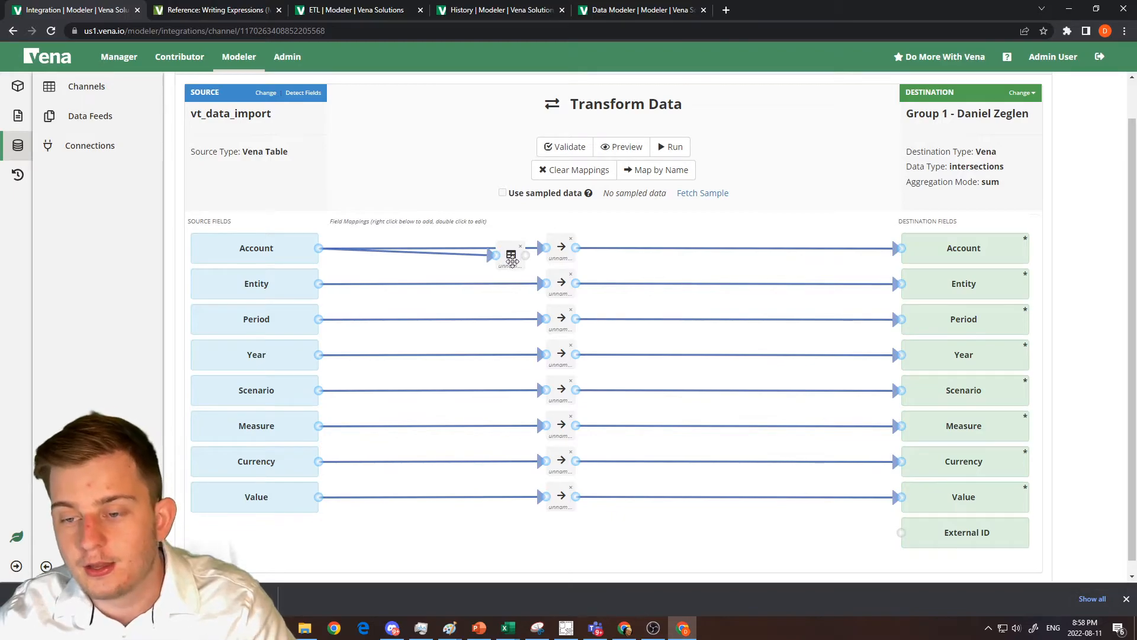
double_click(511, 256)
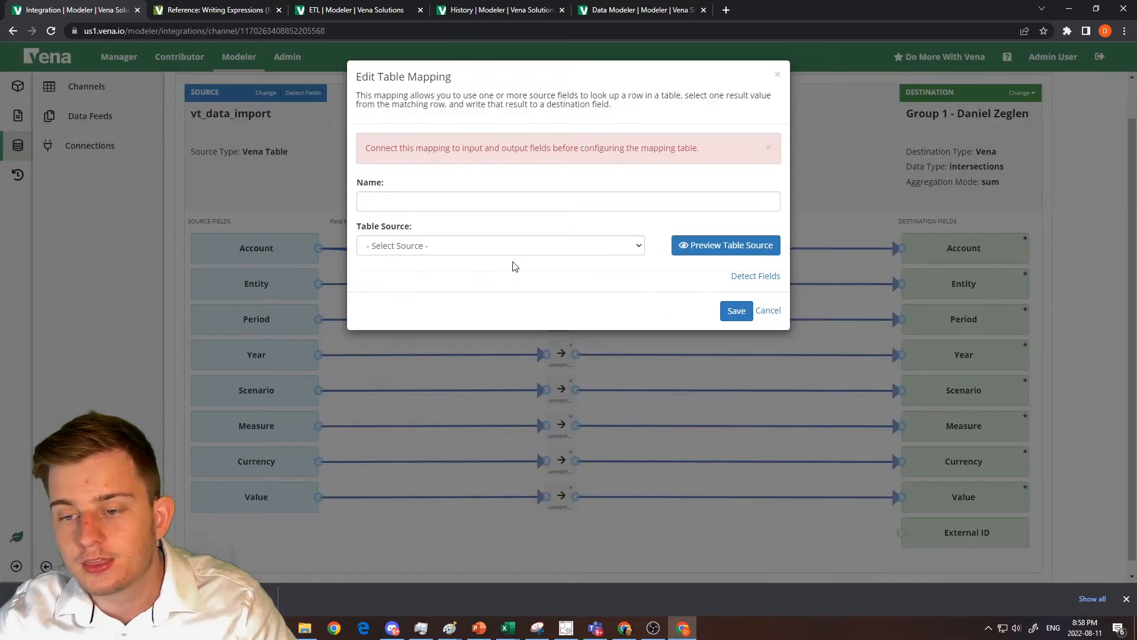
click(768, 316)
click(571, 239)
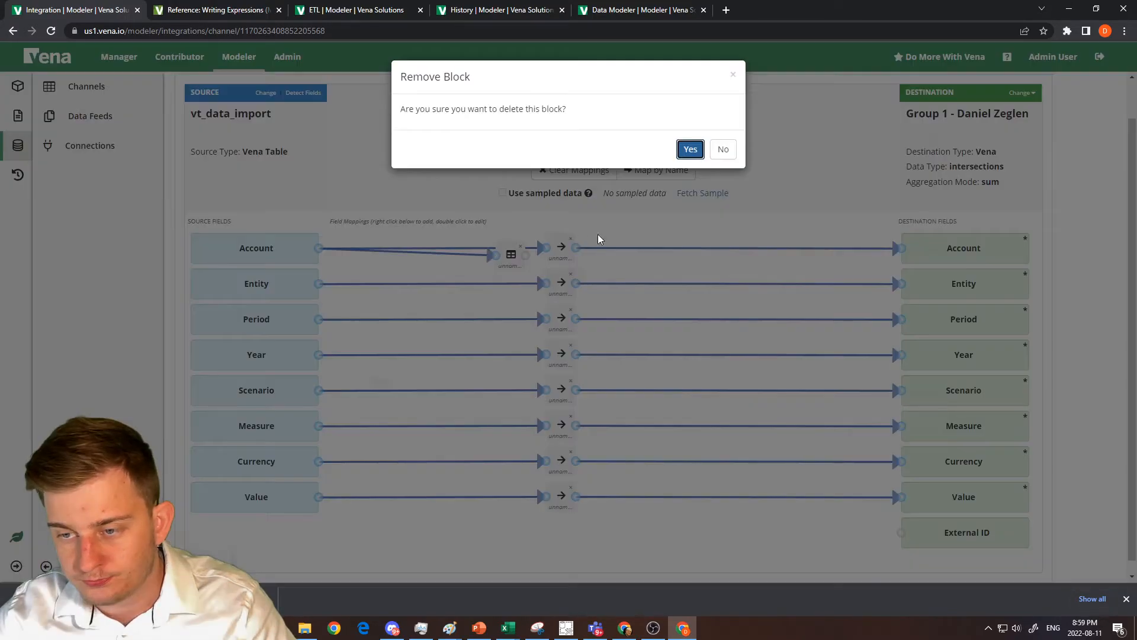
click(690, 149)
drag(525, 255, 902, 252)
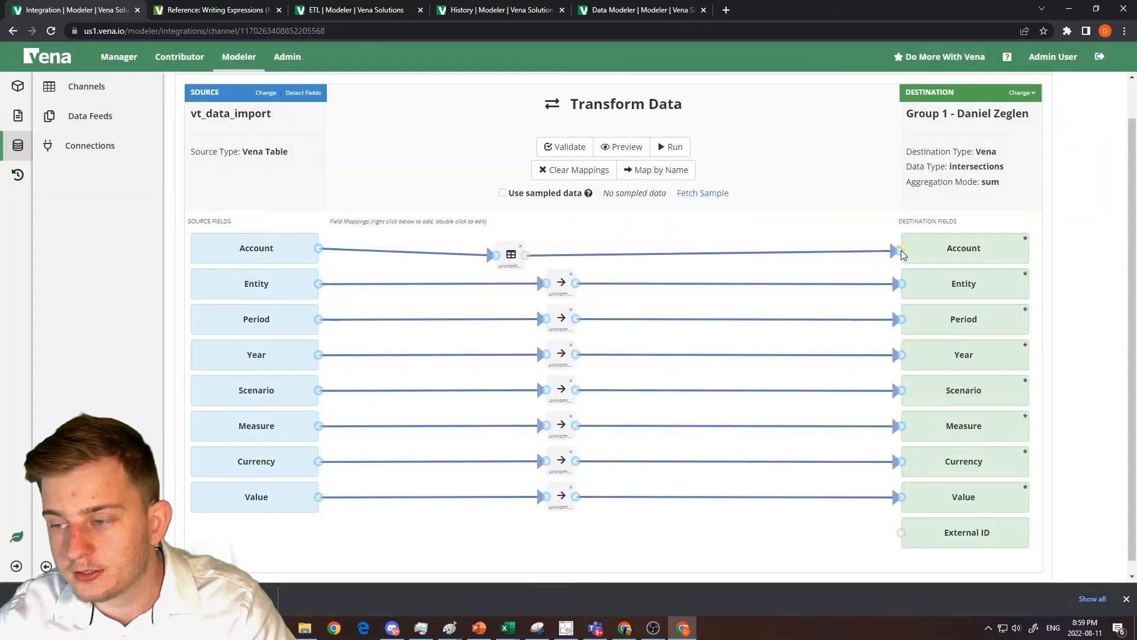
Try a table mapping lookup on drilldown_vt_transactions with Account as the input column and Currency as the output column, then discard it.
double_click(510, 249)
click(499, 205)
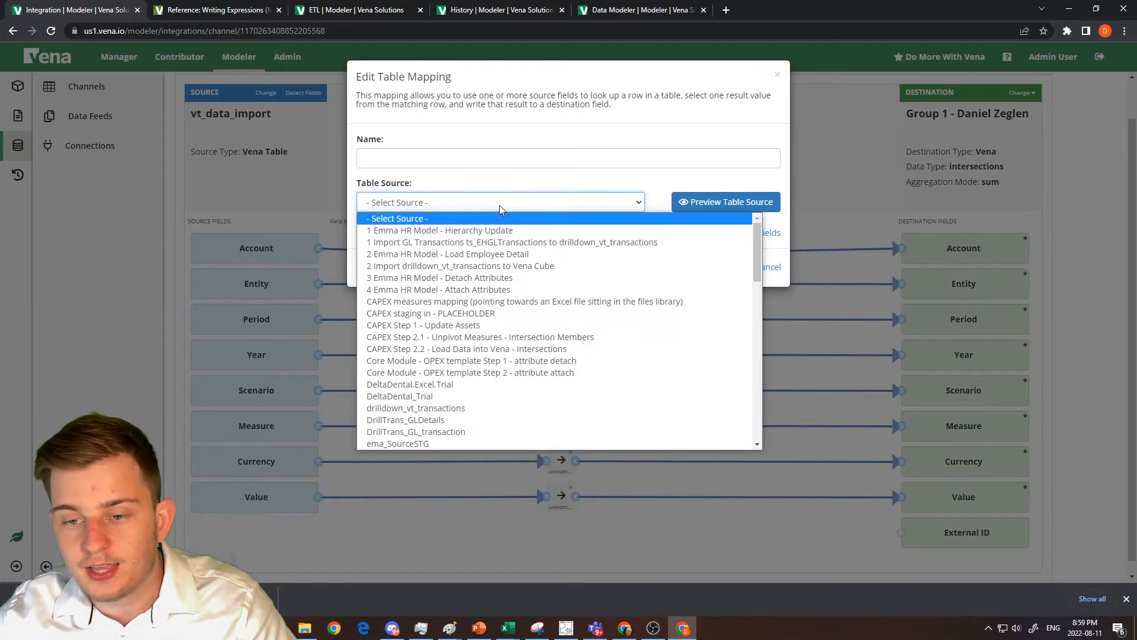
click(529, 408)
click(489, 274)
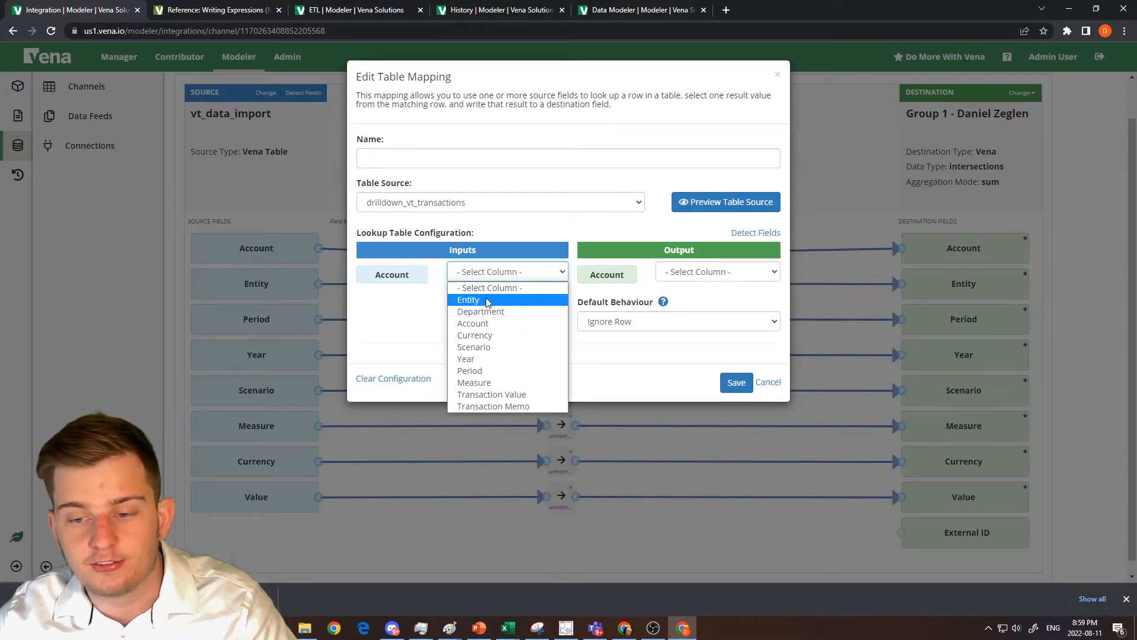
click(486, 299)
click(699, 272)
click(693, 341)
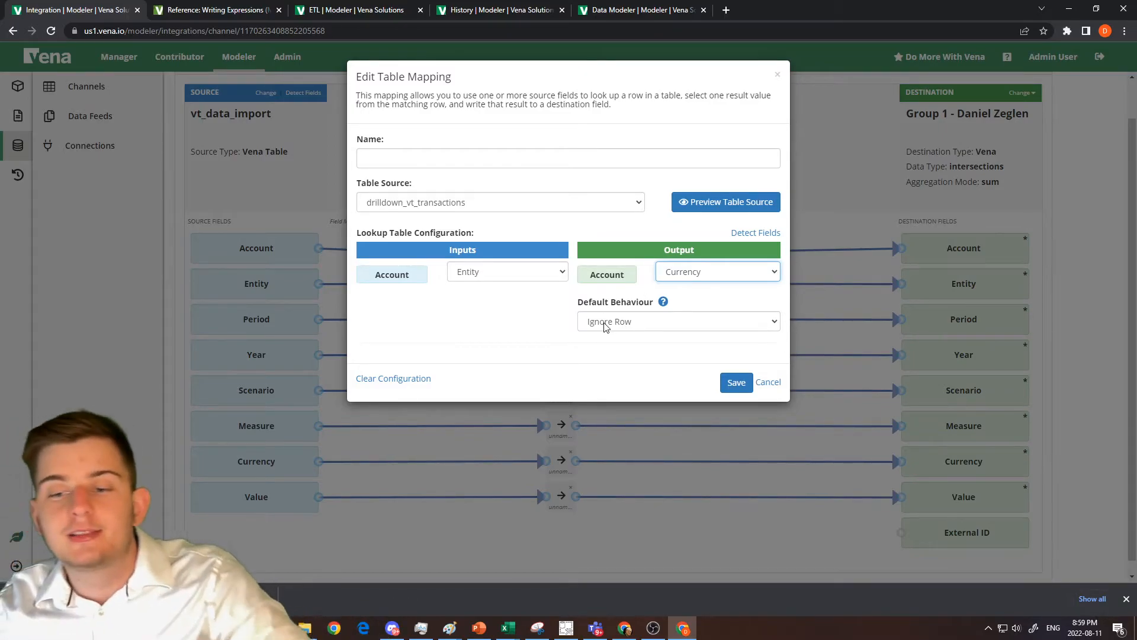
click(465, 276)
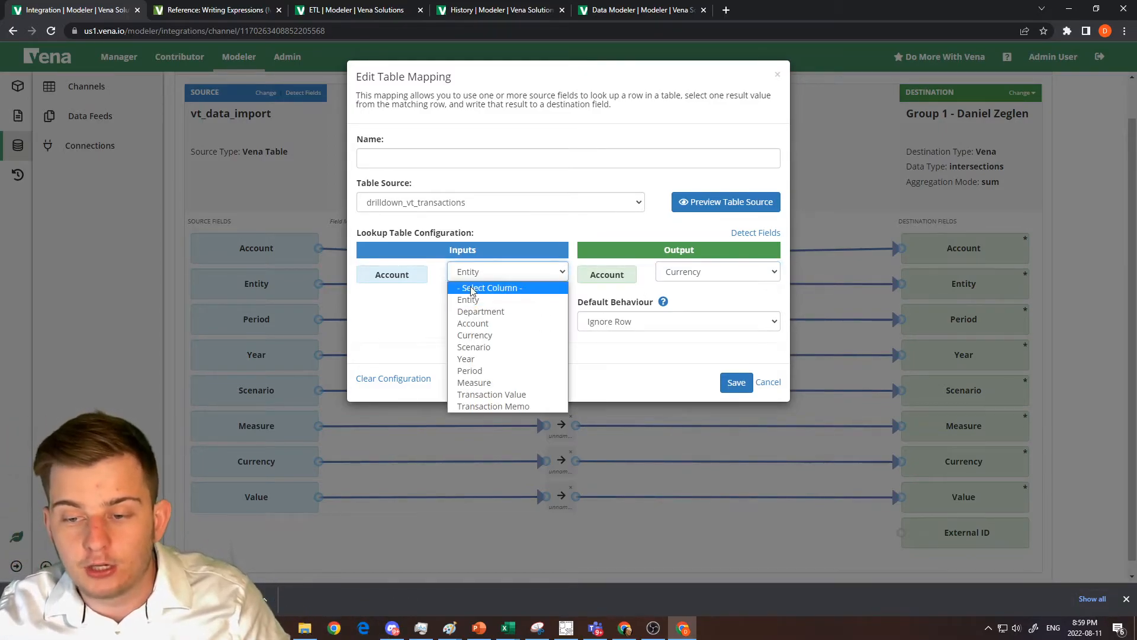
click(478, 323)
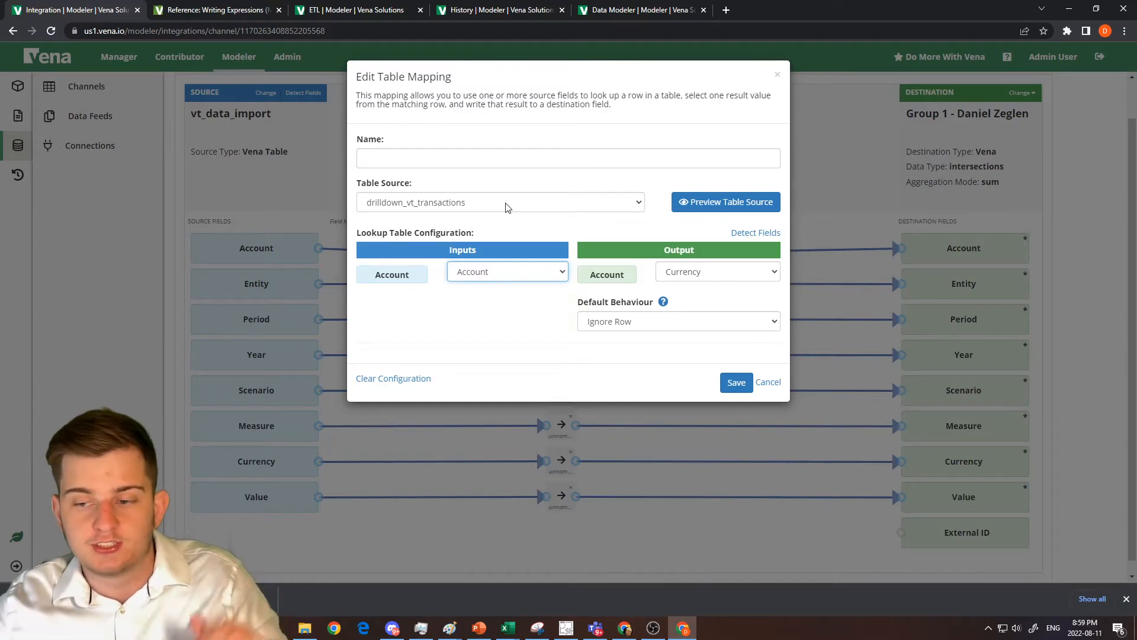
click(768, 382)
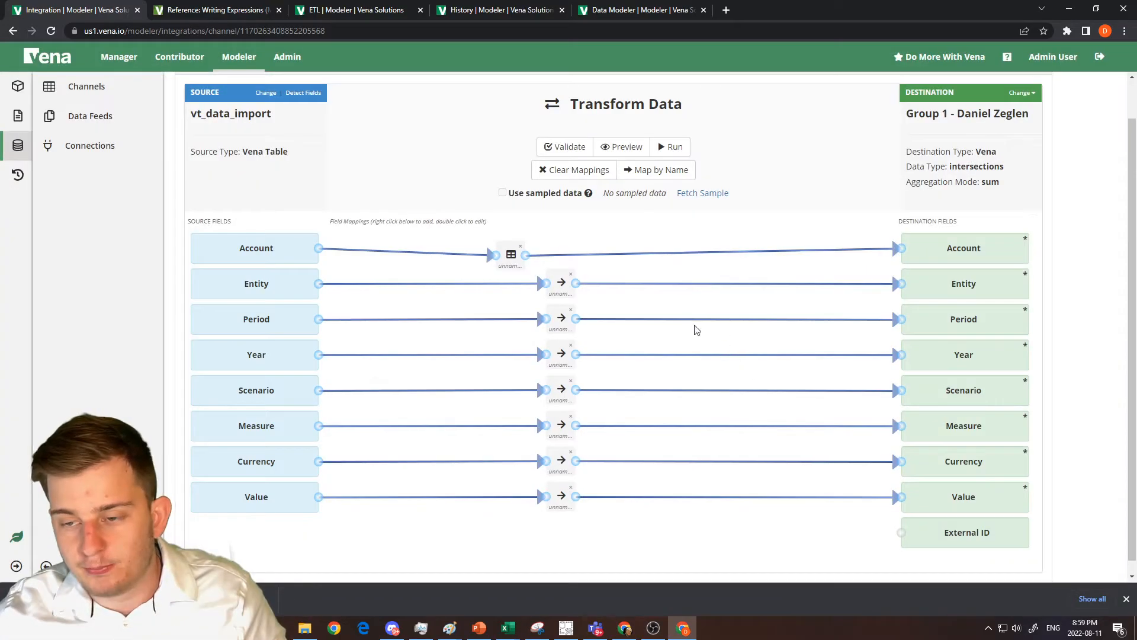
Delete the table mapping block and map the Account source field directly to the Account destination field.
click(520, 248)
click(688, 148)
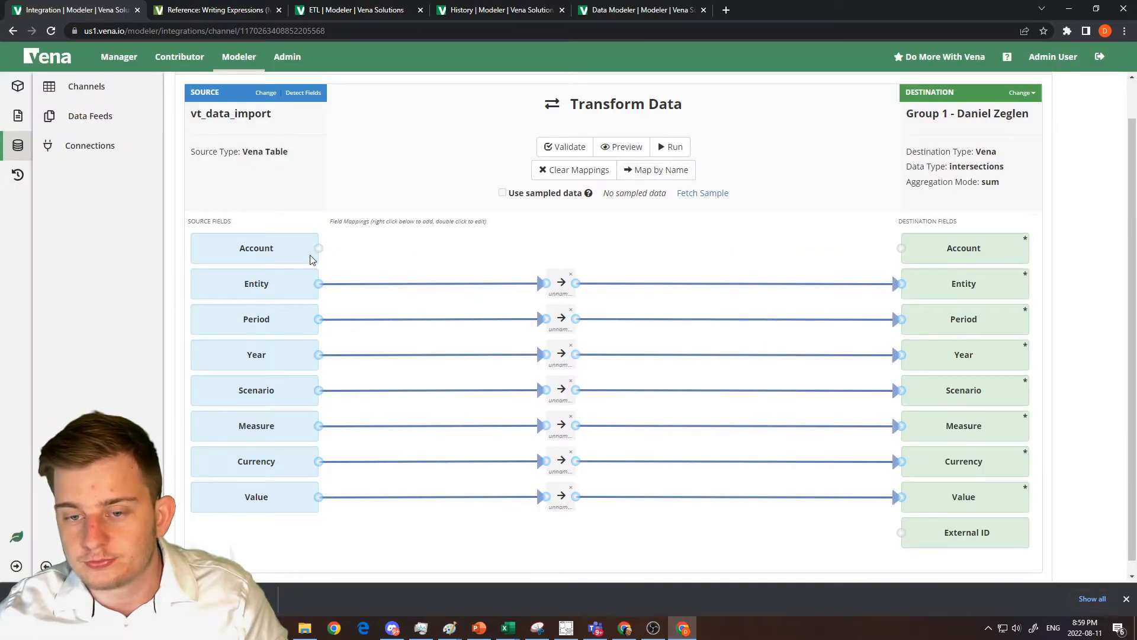
drag(319, 248, 902, 247)
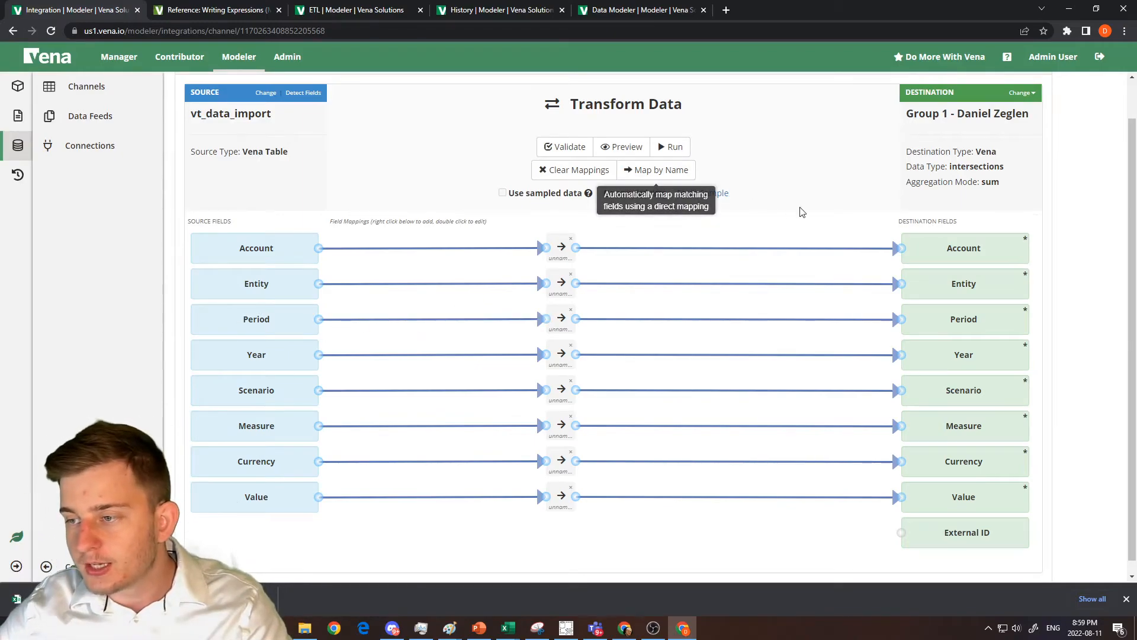
Close the channel and start a new Vena table named vt_transaction_table in the Sandbox Channels folder.
scroll(798, 209, up, 1)
click(1024, 105)
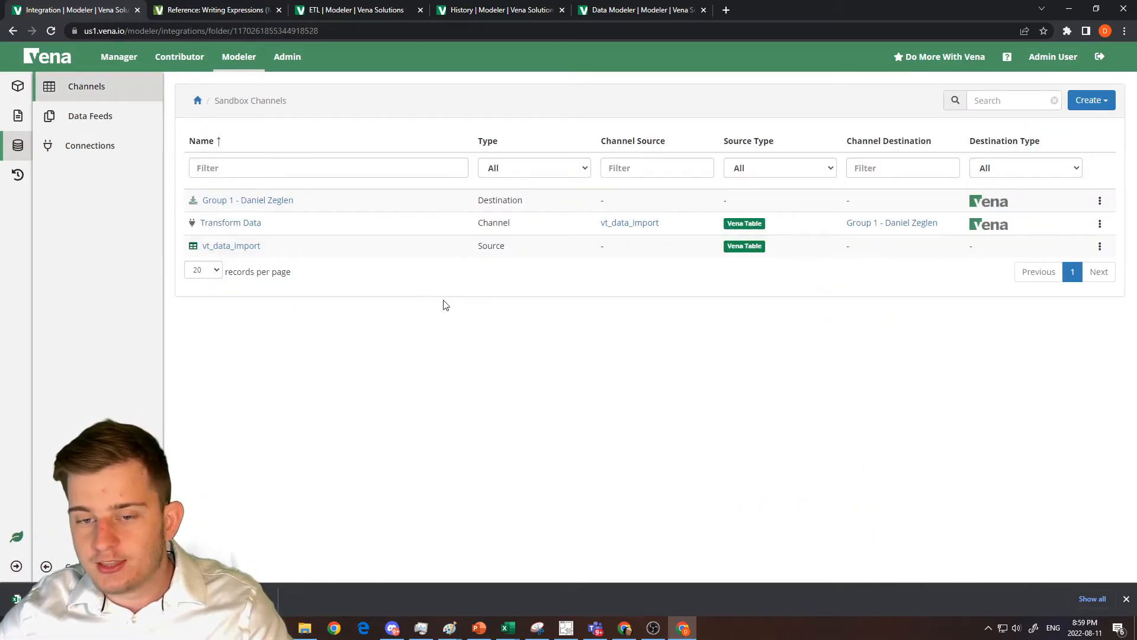
click(1092, 101)
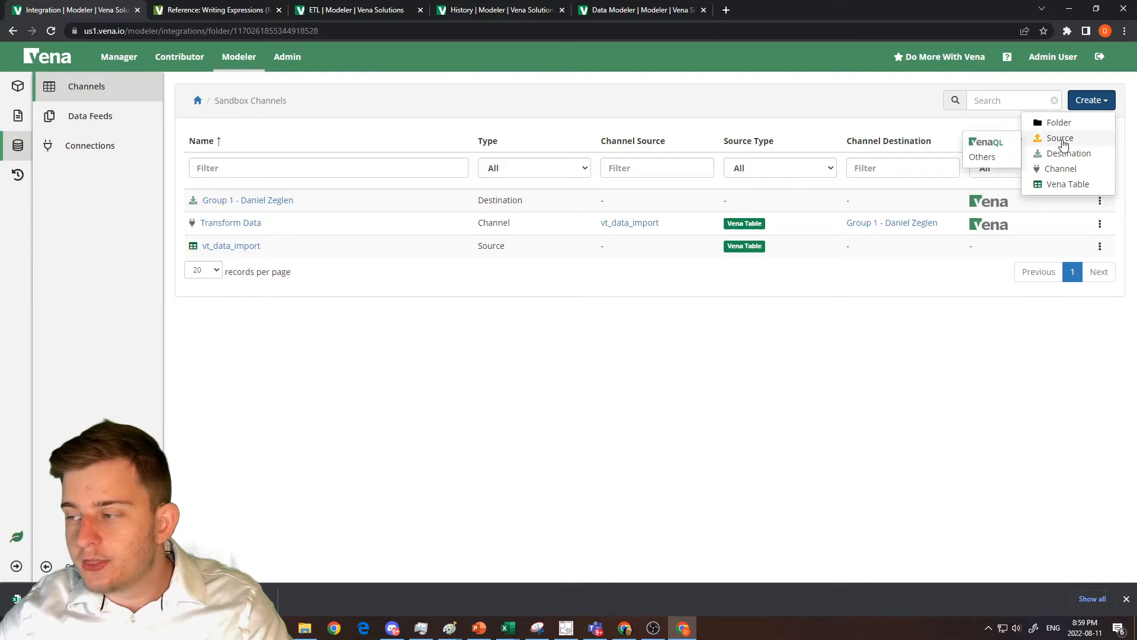
click(1063, 184)
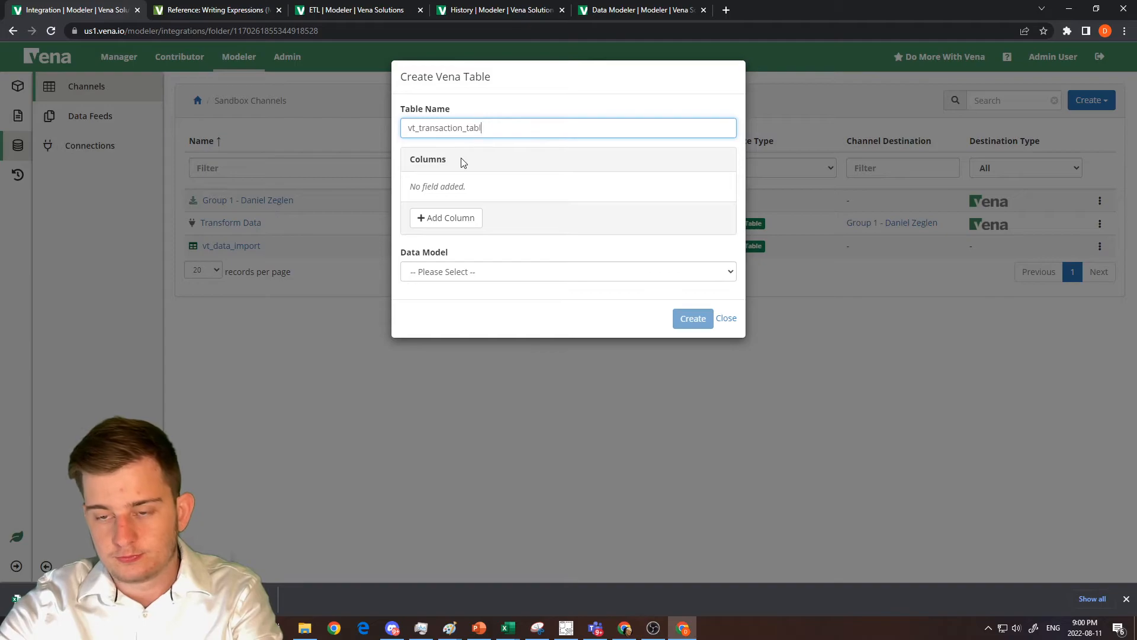
Add 17 columns to the new vt_transaction_table, keeping their default field names.
click(457, 211)
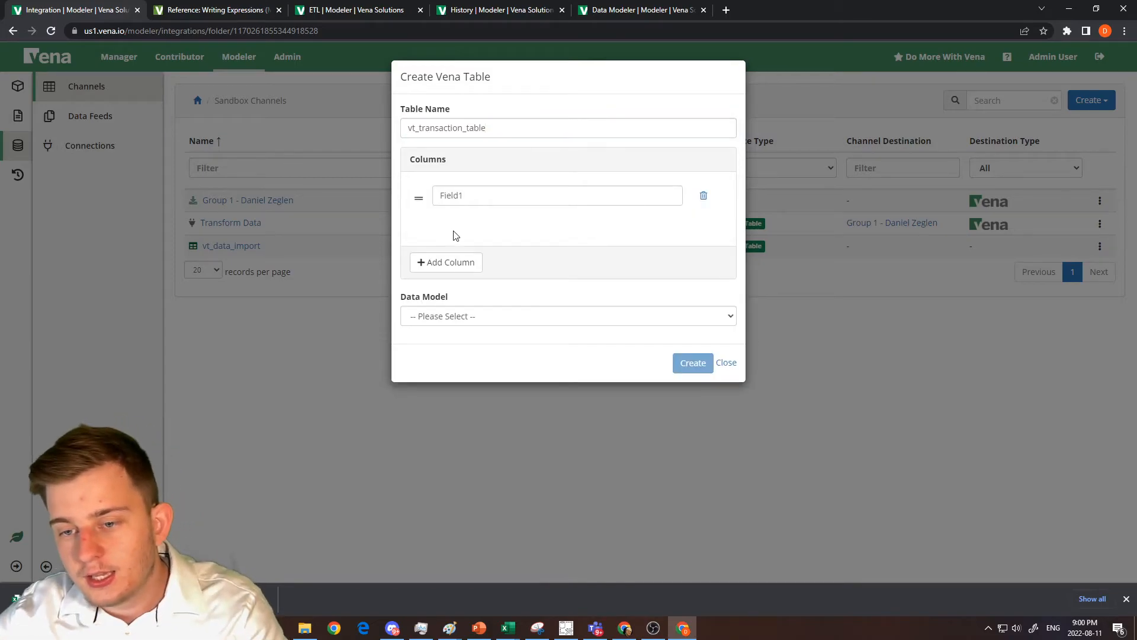
click(464, 265)
click(460, 298)
click(456, 334)
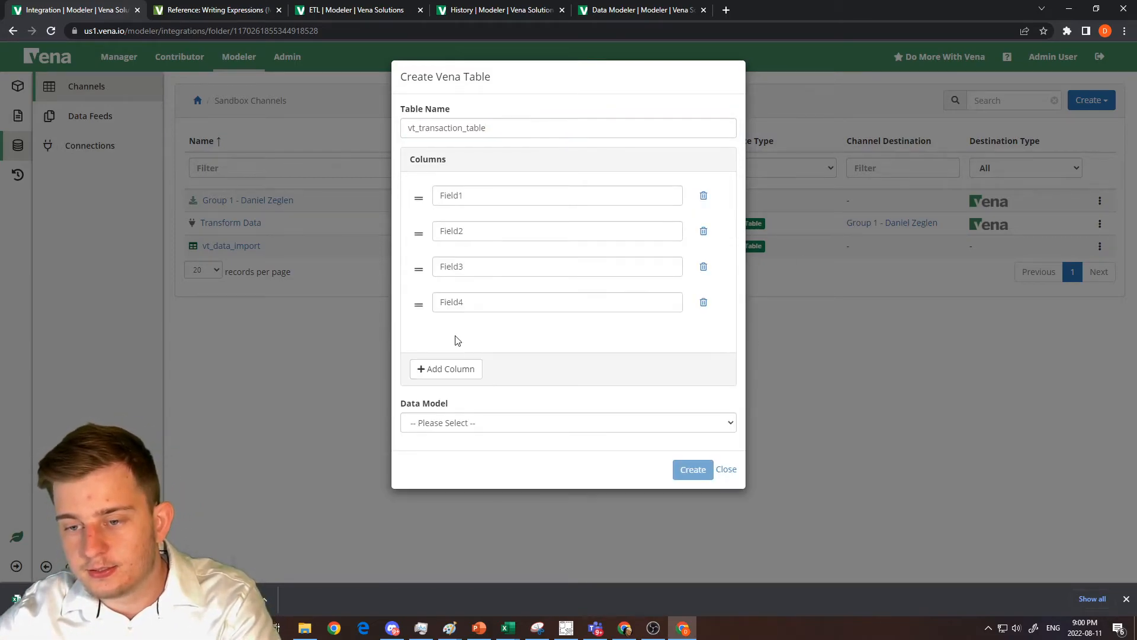
click(456, 366)
click(456, 401)
click(458, 427)
click(458, 427)
click(459, 428)
click(458, 428)
click(458, 428)
click(459, 428)
scroll(513, 251, down, 5)
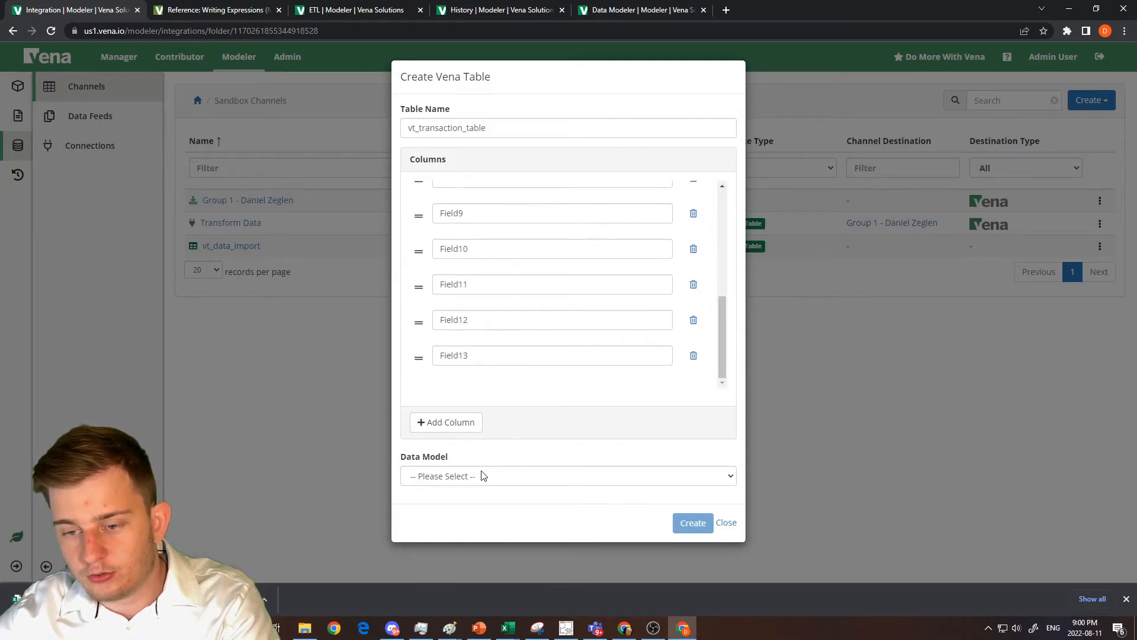
click(462, 429)
click(462, 429)
click(461, 429)
click(461, 430)
scroll(483, 359, down, 7)
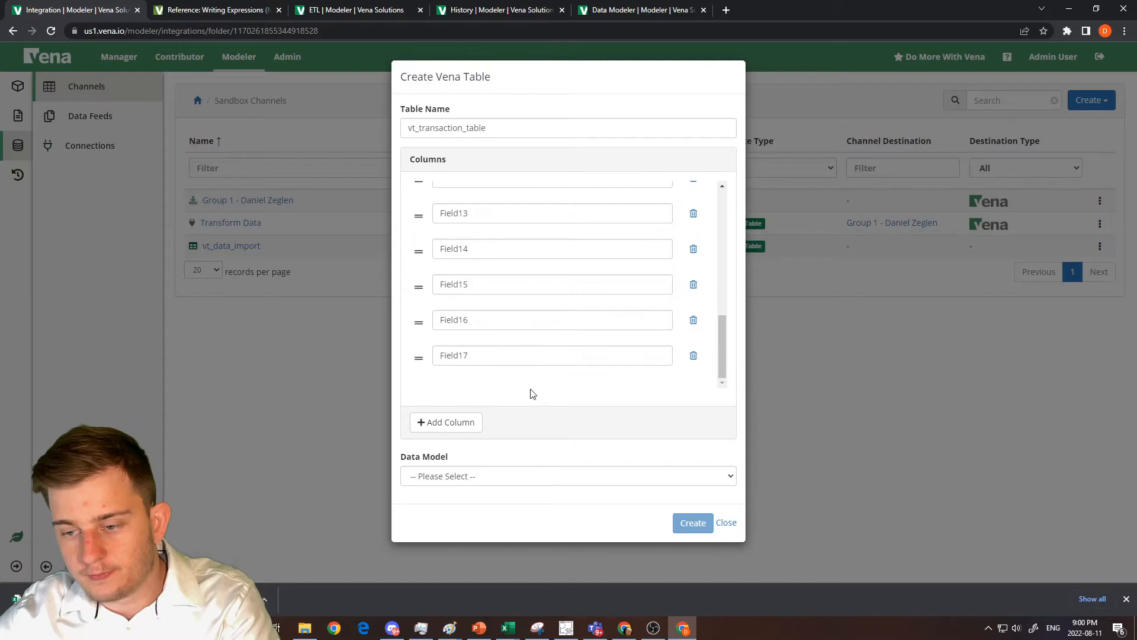
Delete the Field17 column and check the dimension names in the Group 1 data model's members.
click(693, 356)
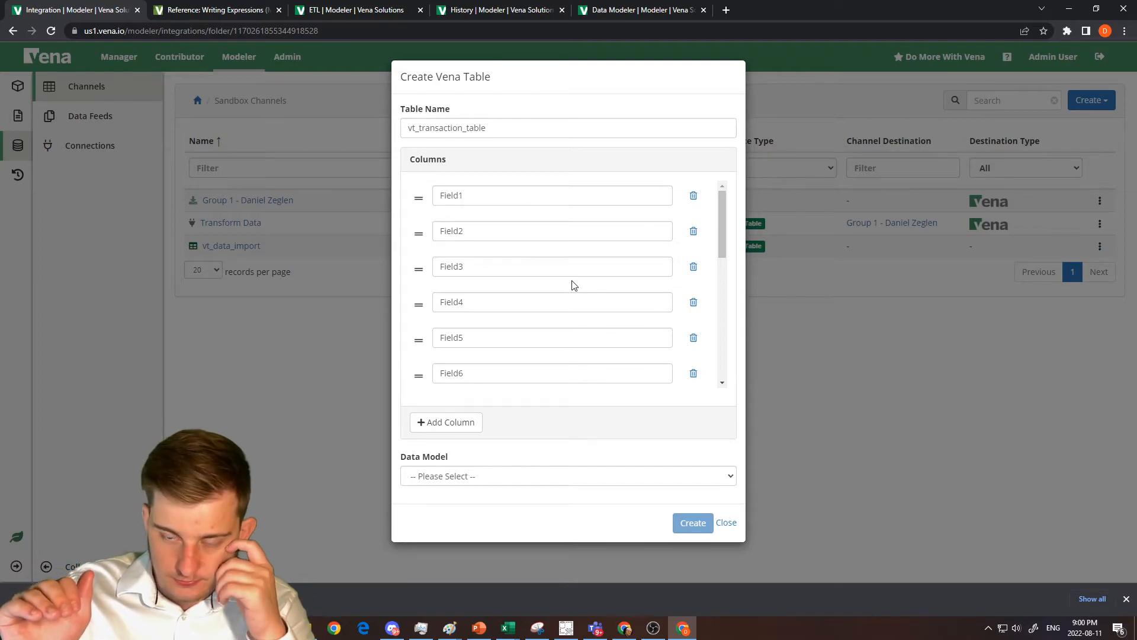
double_click(508, 205)
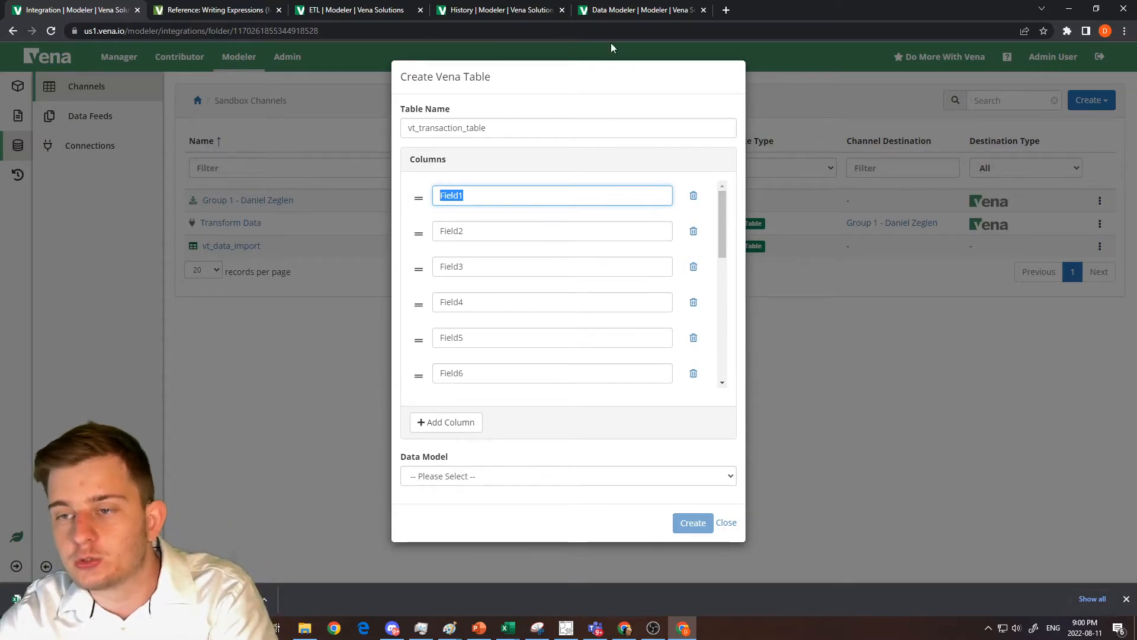
click(625, 8)
click(69, 8)
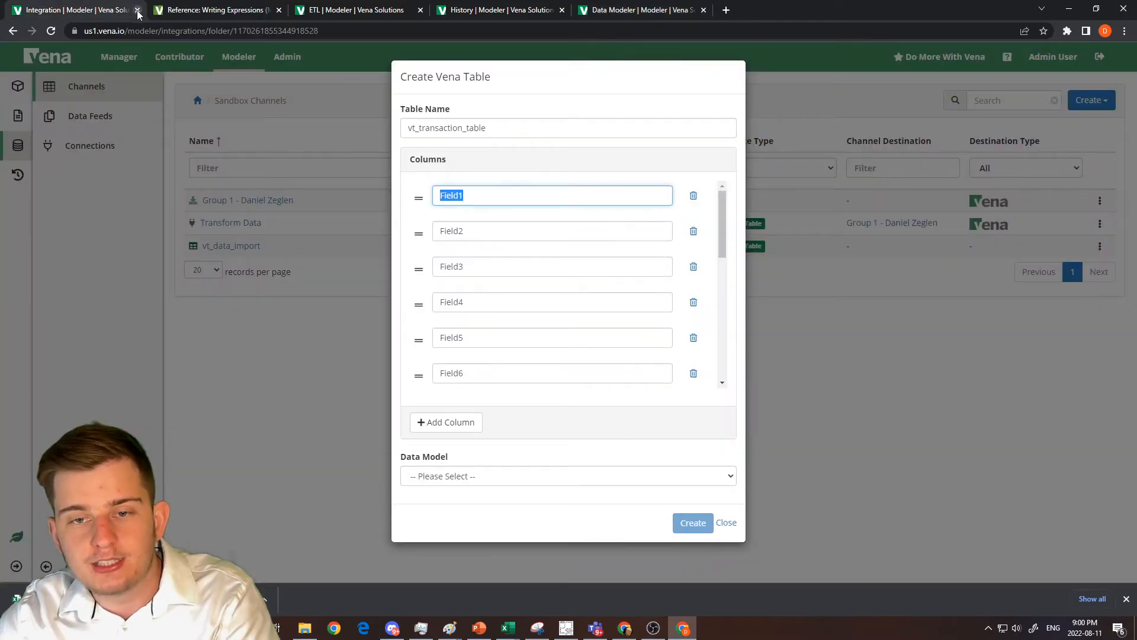
click(323, 10)
click(87, 86)
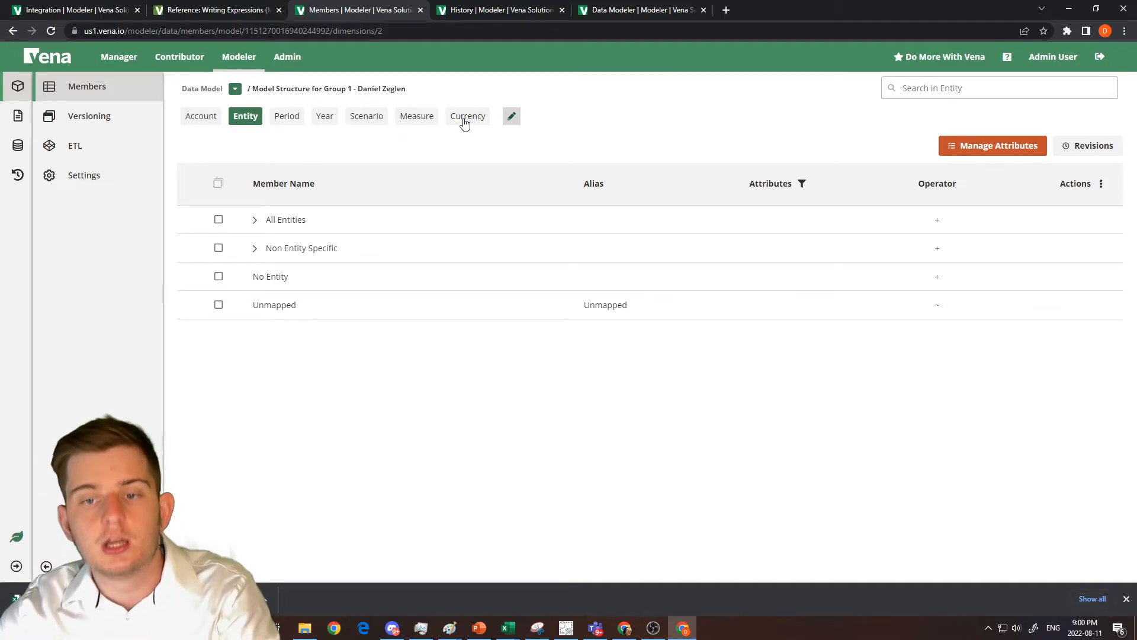
click(101, 10)
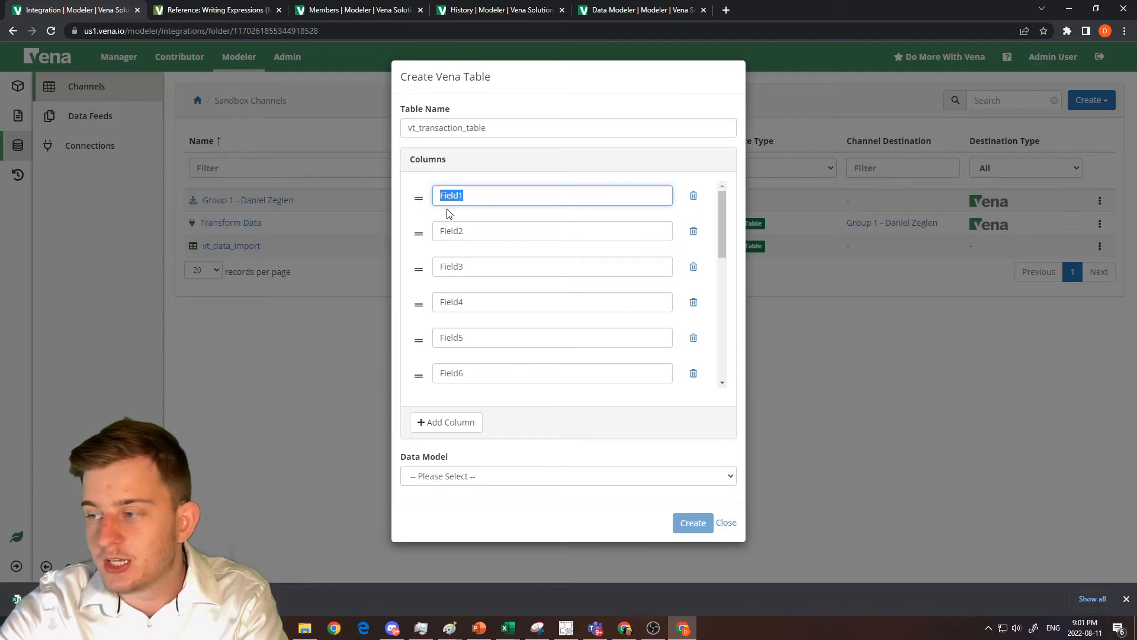
Name the first three columns of the new table Account, Entity and Period.
click(613, 6)
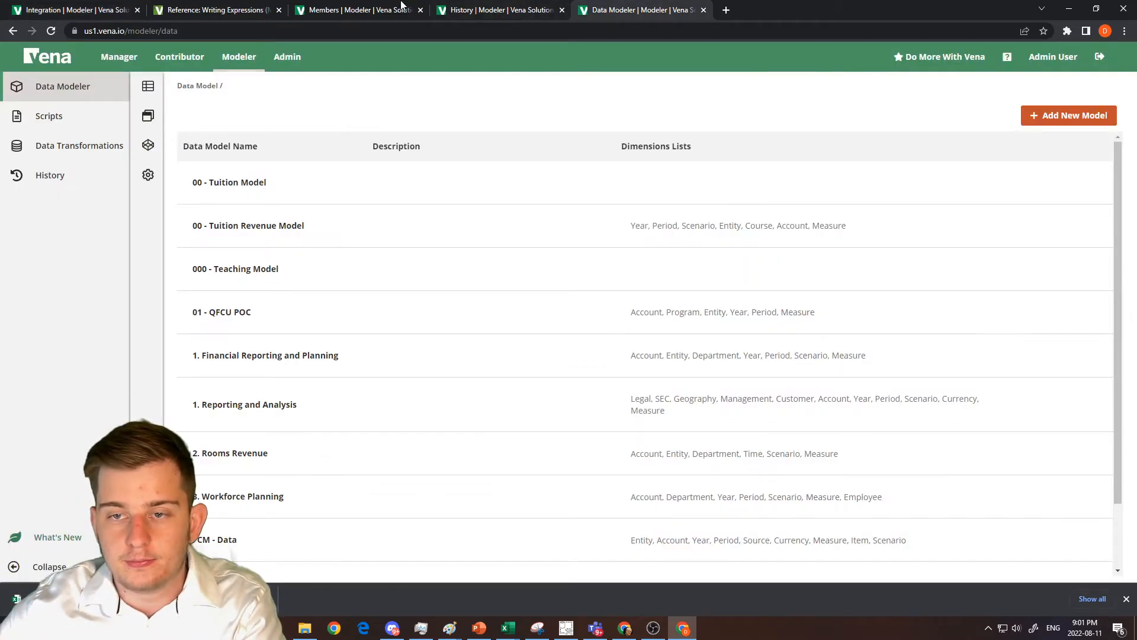
click(281, 4)
click(385, 3)
click(73, 4)
text(Account)
key(Tab)
key(Tab)
text(Enti)
key(Tab)
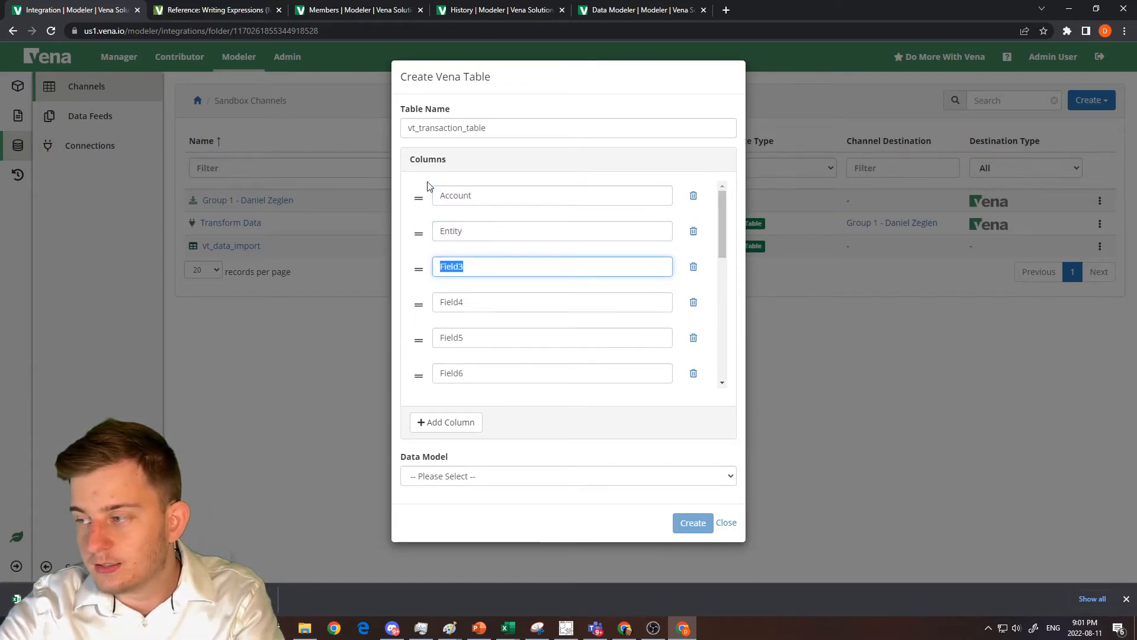
text(Period)
Name the fourth to sixth columns Year, Scenario and Measure.
key(Tab)
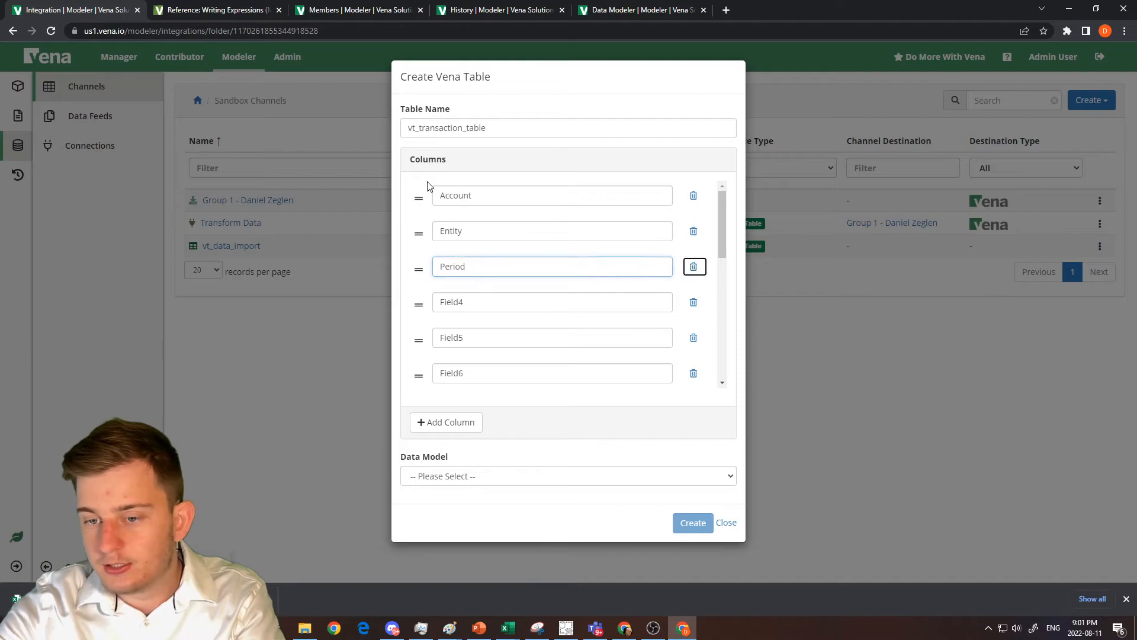
key(Tab)
text(Year)
key(Tab)
key(Tab)
text(Scenario)
key(Tab)
key(Tab)
text(M)
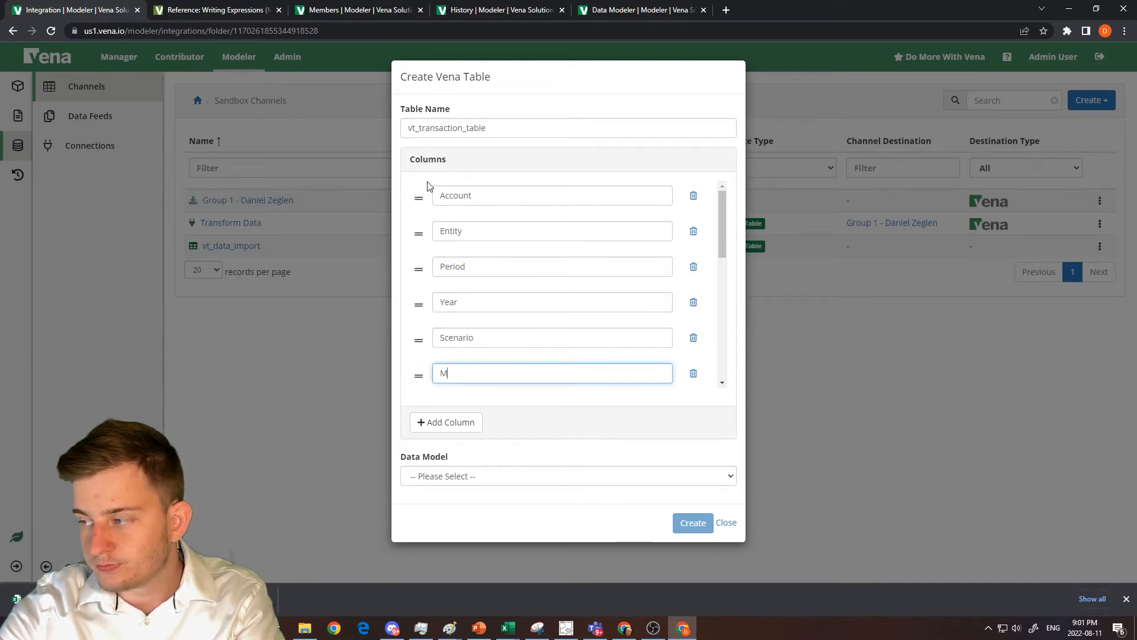
text(easure)
Name the seventh column Value and the eighth column Currency.
key(Tab)
key(Tab)
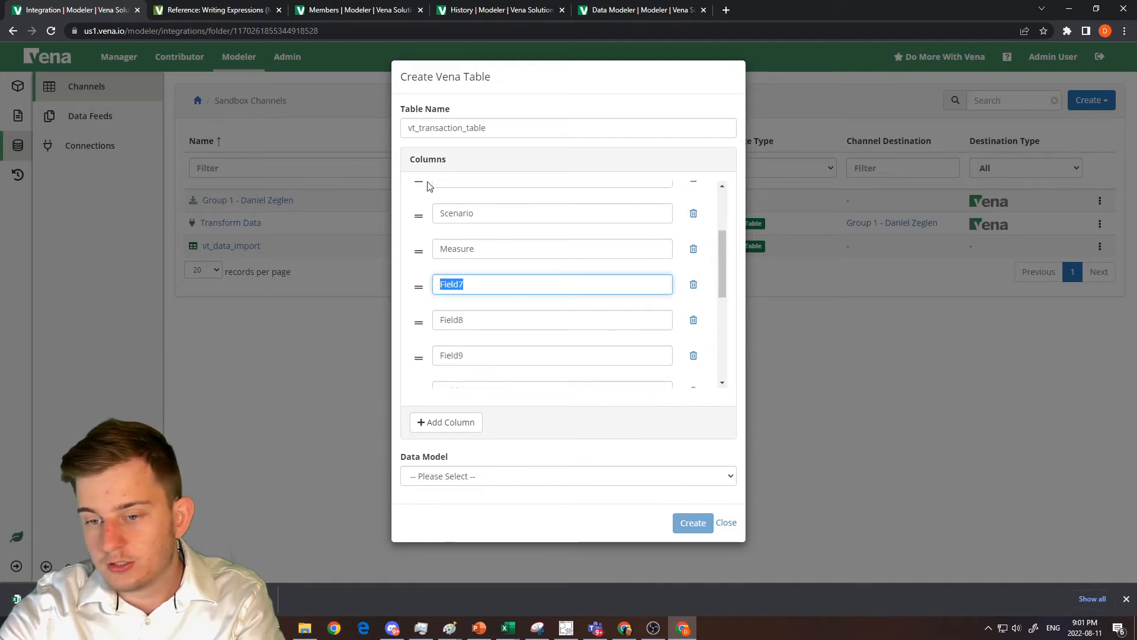
text(Valuee)
key(BackSpace)
key(Tab)
key(Tab)
text(Currency)
key(Tab)
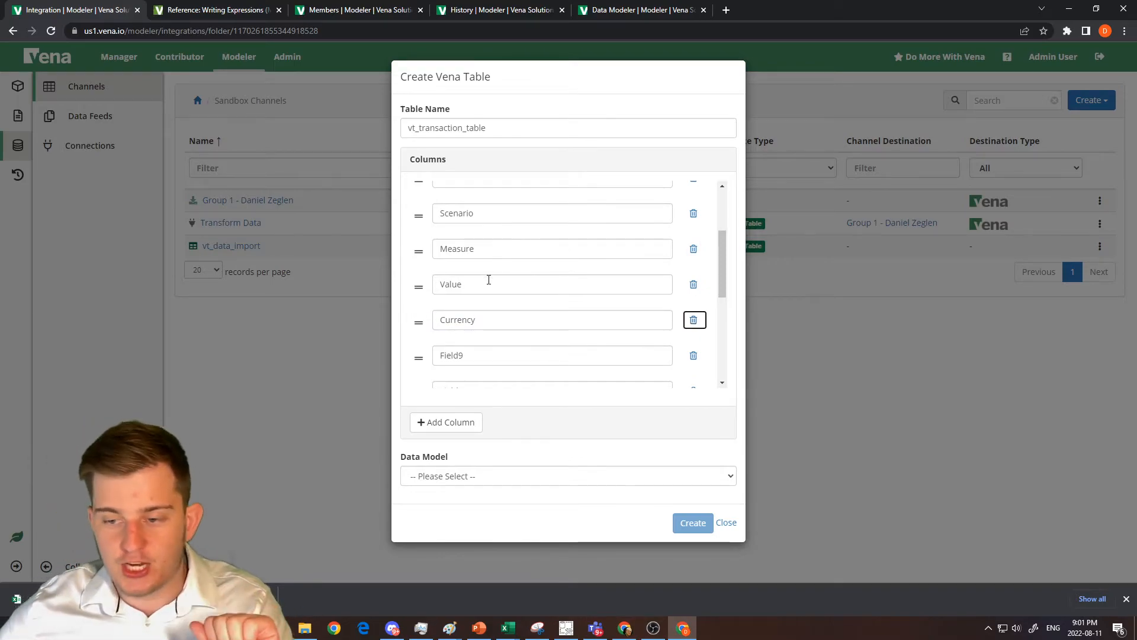
key(Tab)
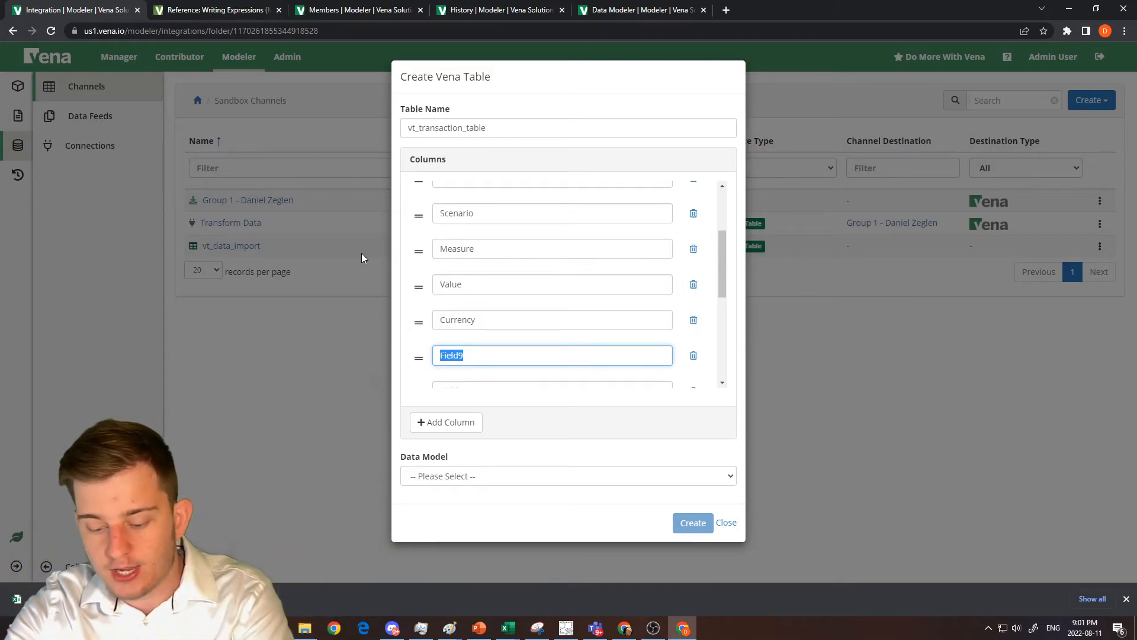
Name the ninth to twelfth columns Invoice Number, Memo, Memo Description and ID.
text(Invo)
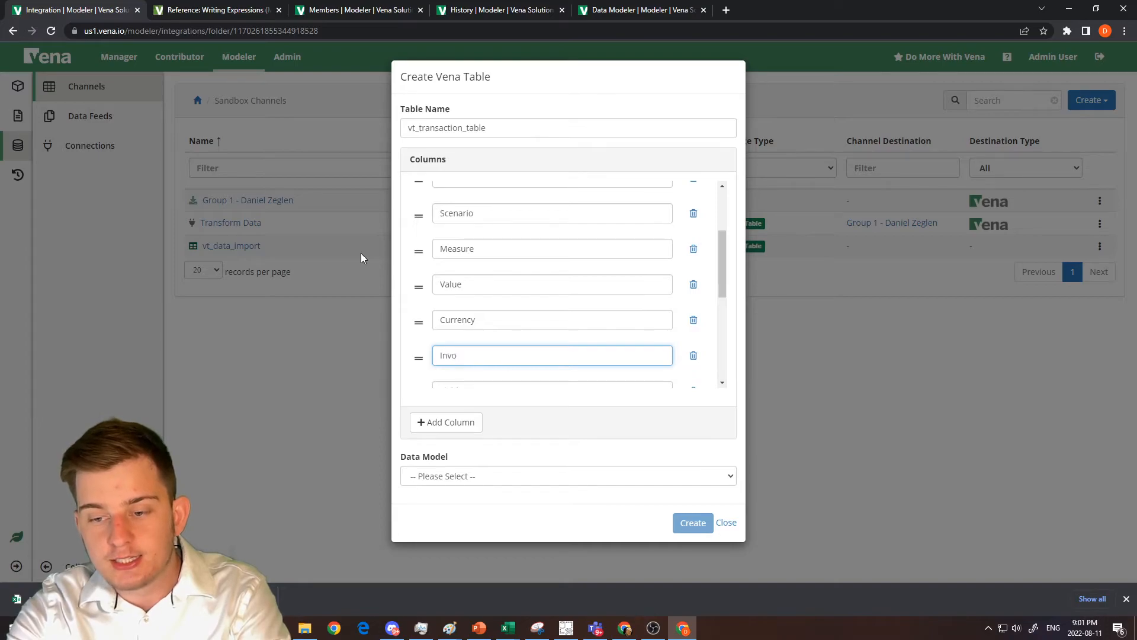
text(ioice Number)
key(Tab)
text(Memo)
key(Tab)
text(Mem)
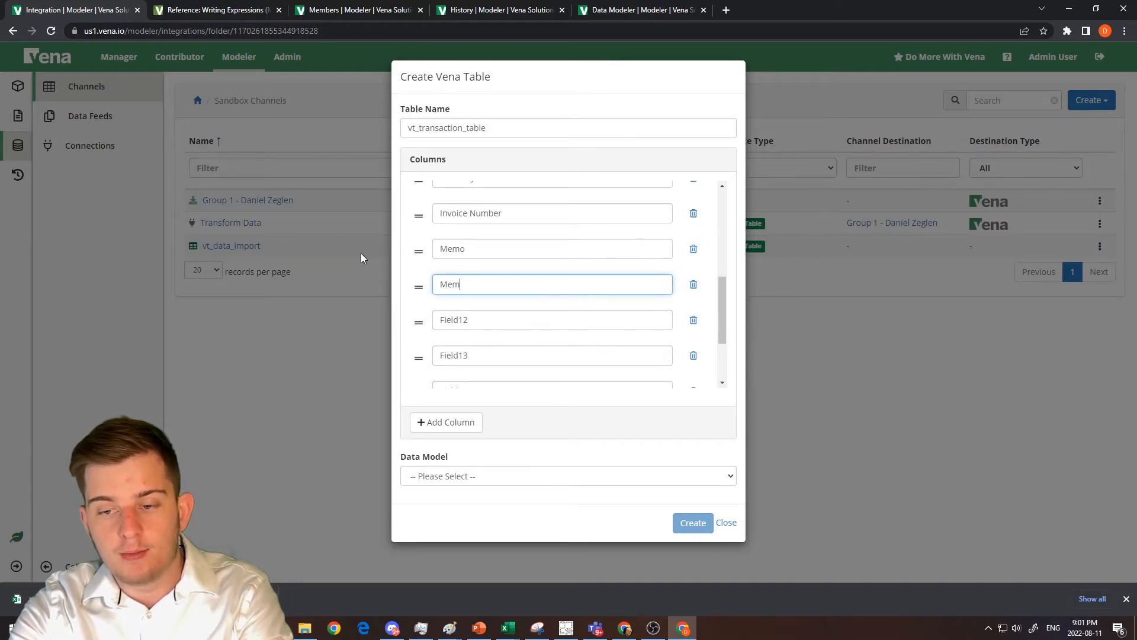
text(o Description)
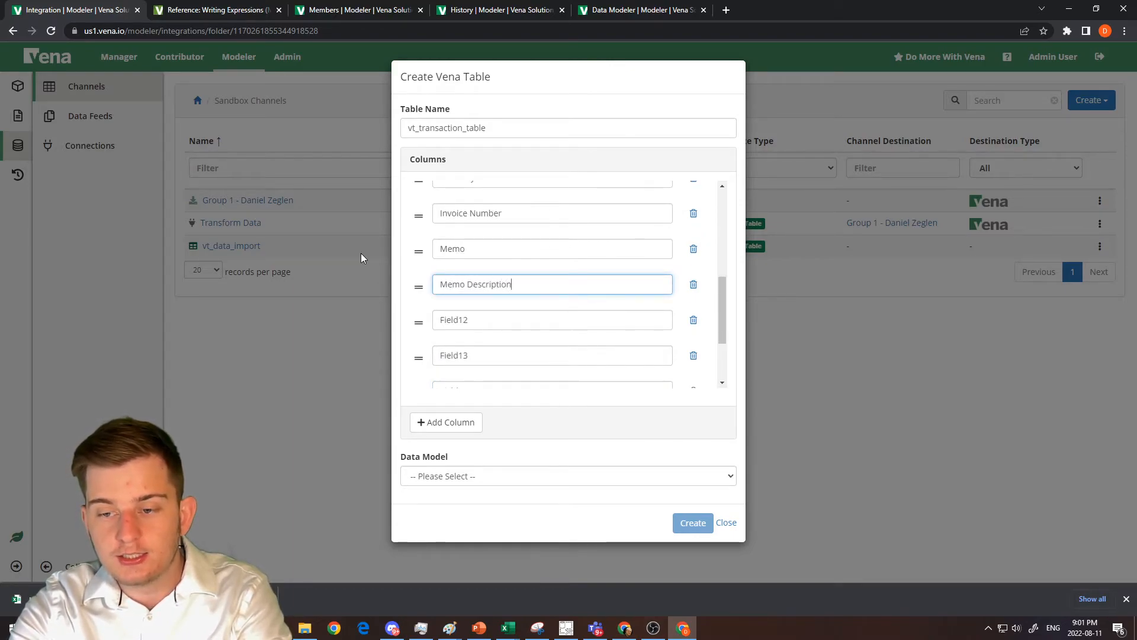
key(Tab)
text(ID)
key(Tab)
key(Tab)
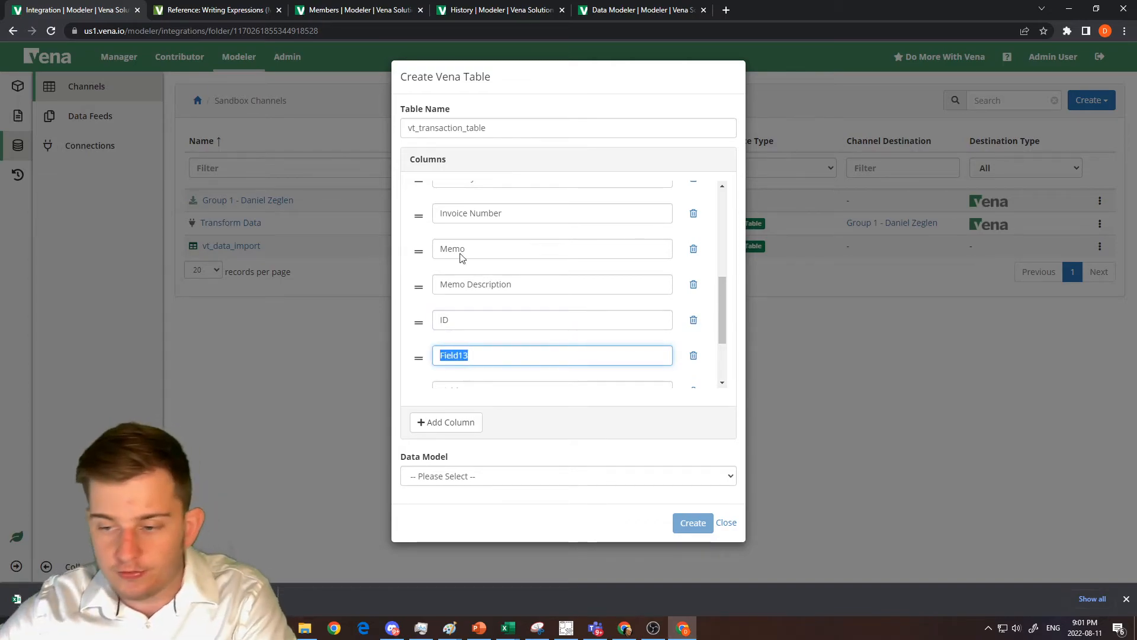
Delete the unused columns Field13 through Field16 from the new table.
click(691, 355)
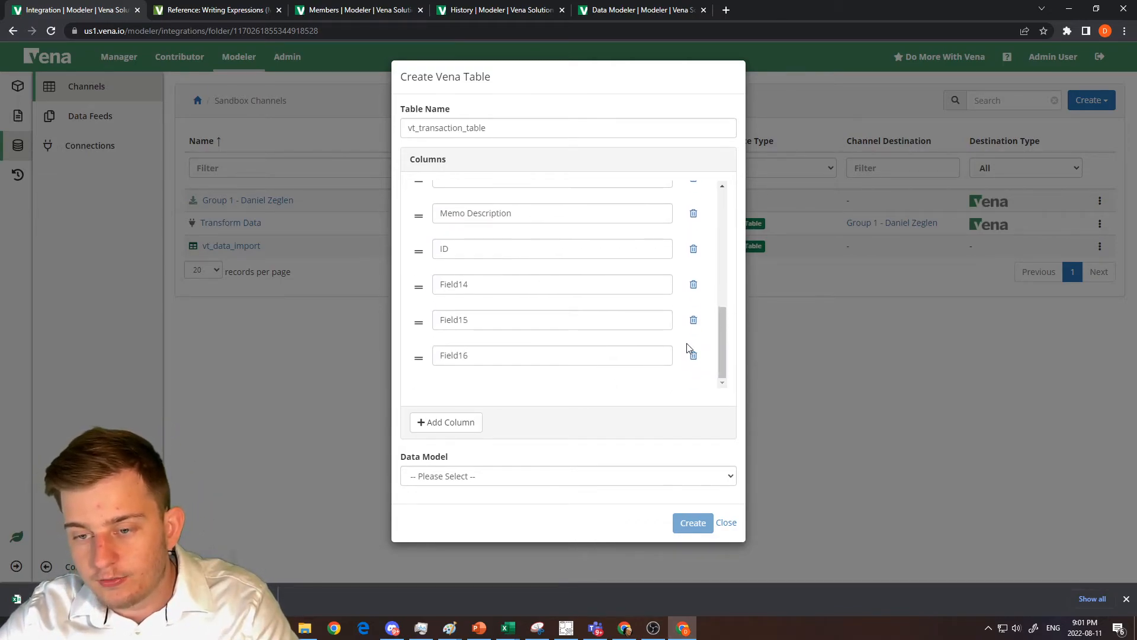
click(693, 286)
click(695, 320)
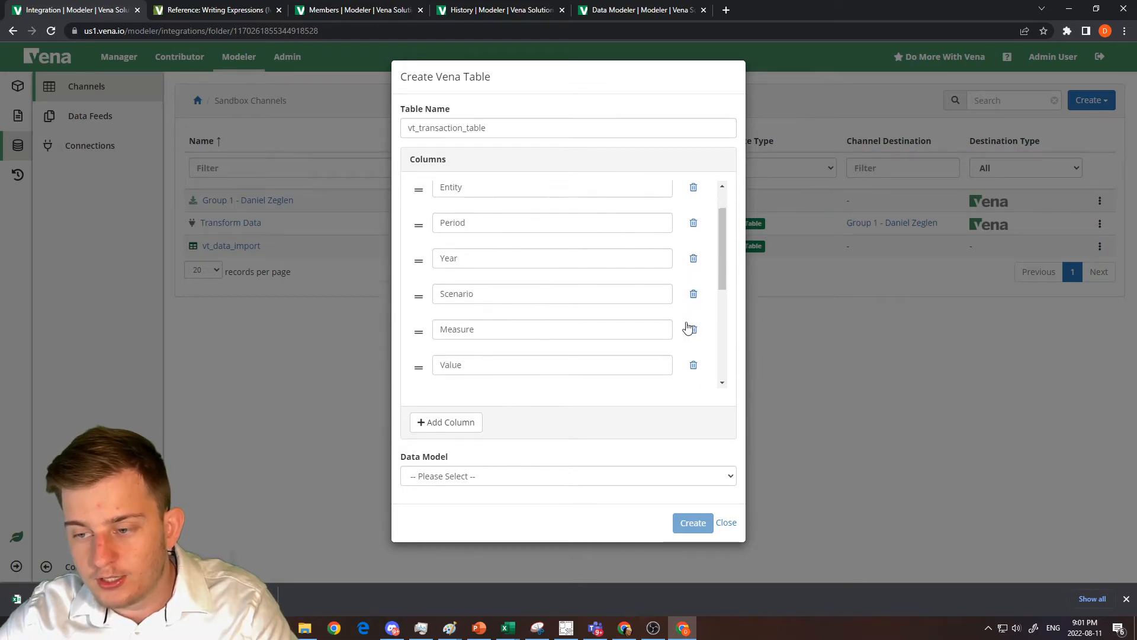
click(694, 355)
Assign the Group 1 data model to vt_transaction_table and create the table.
click(537, 485)
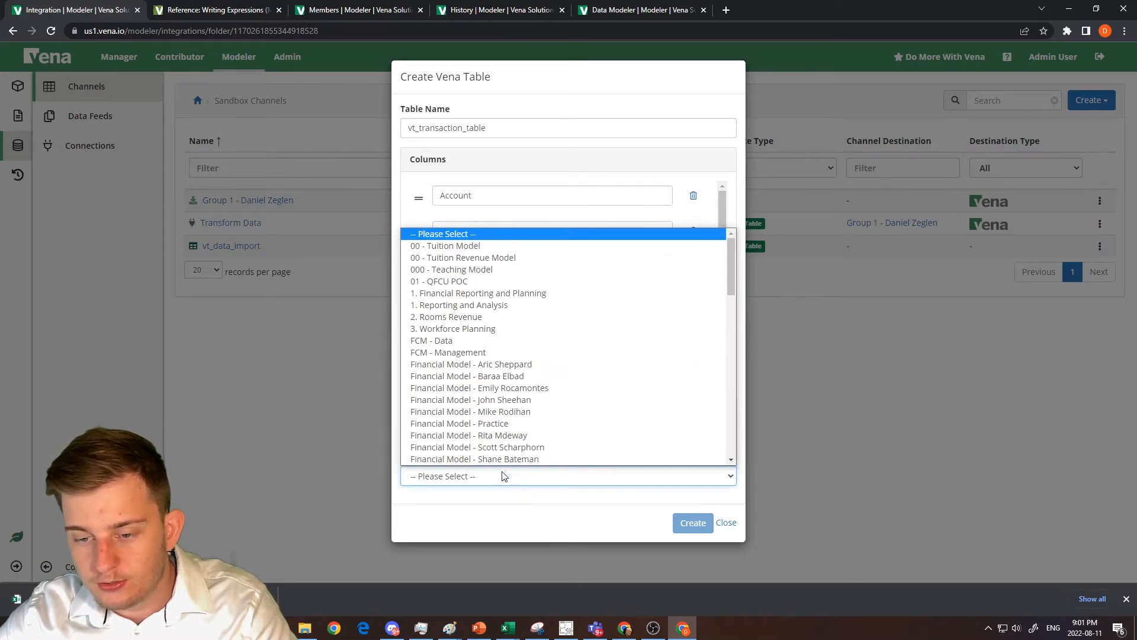
scroll(533, 436, down, 3)
click(486, 294)
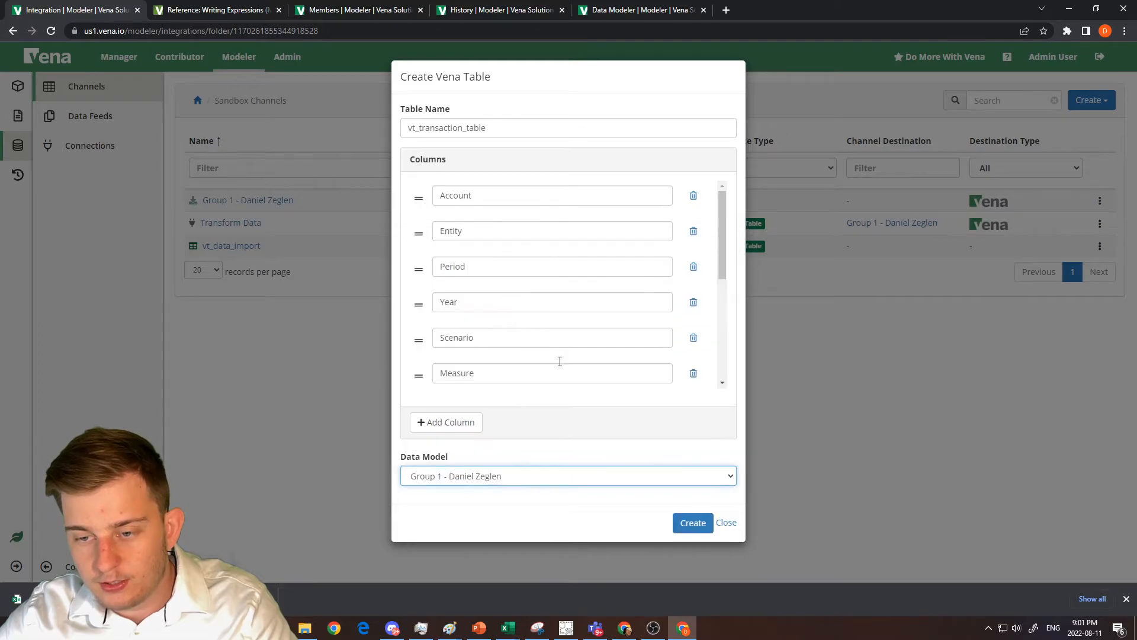
click(678, 519)
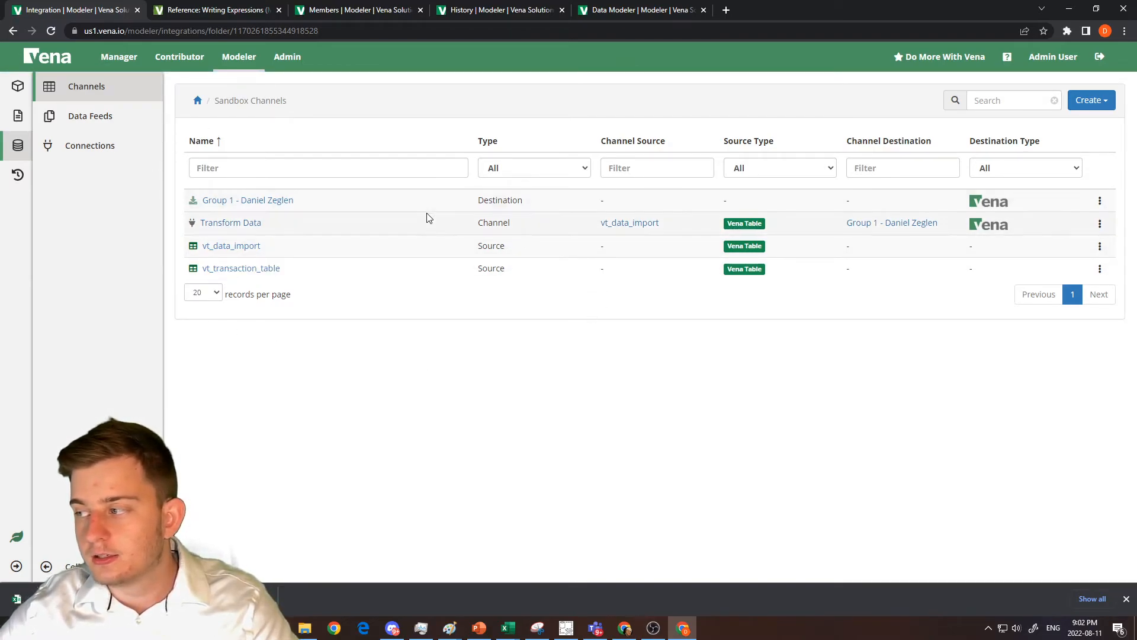
Create a new channel named Stream to Transaction Table in the Sandbox Channels folder.
key(alt+Tab)
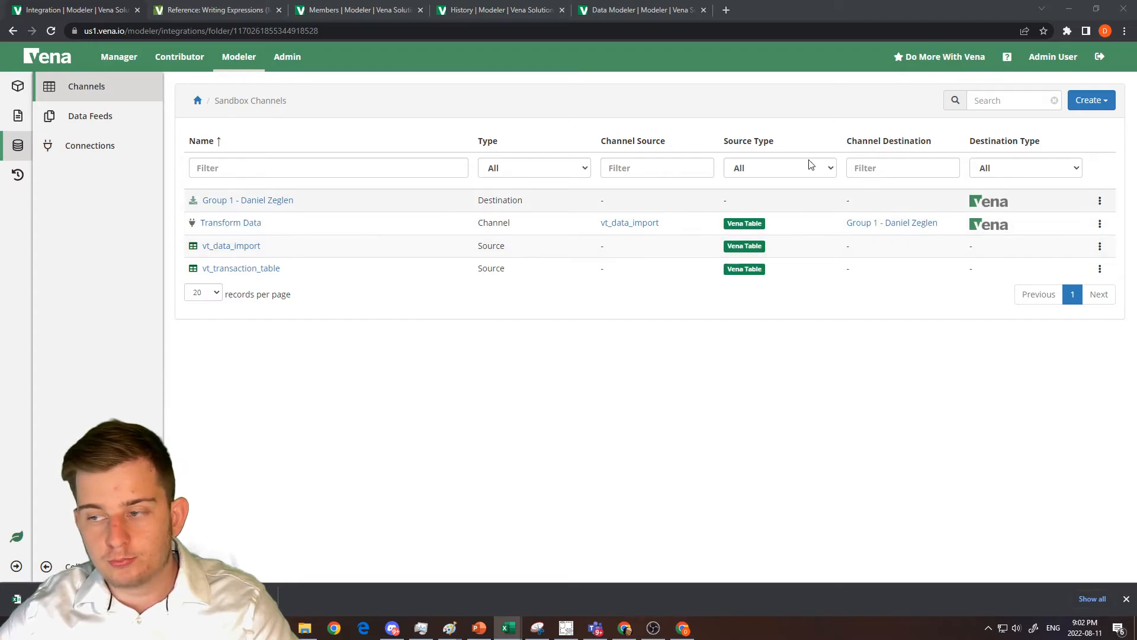
click(1092, 100)
click(1050, 167)
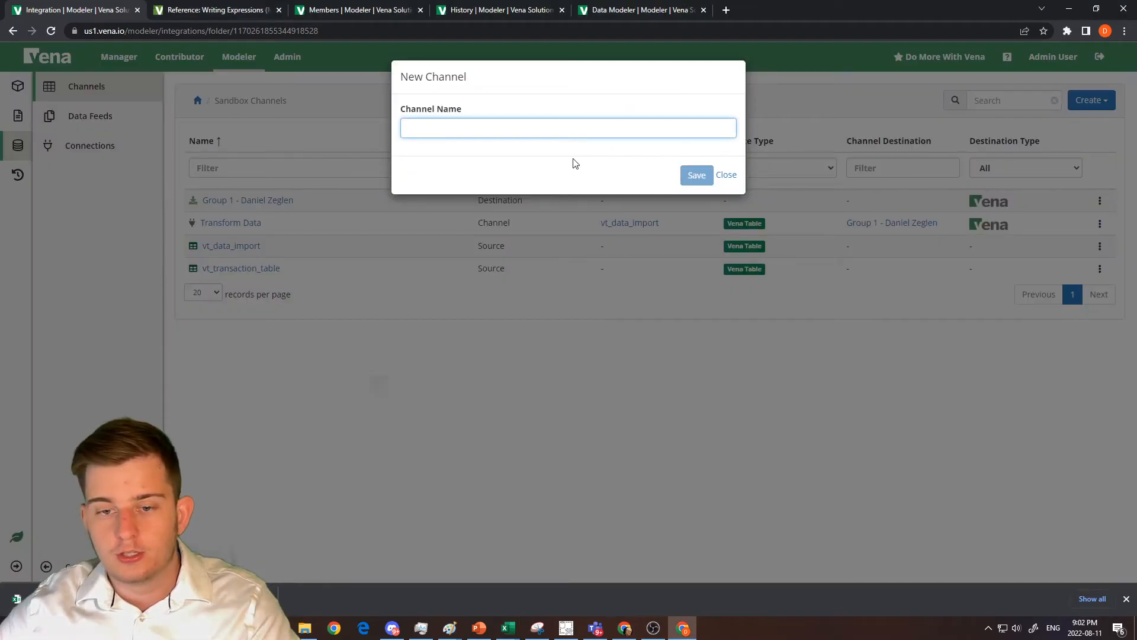
text(Stream to Tra)
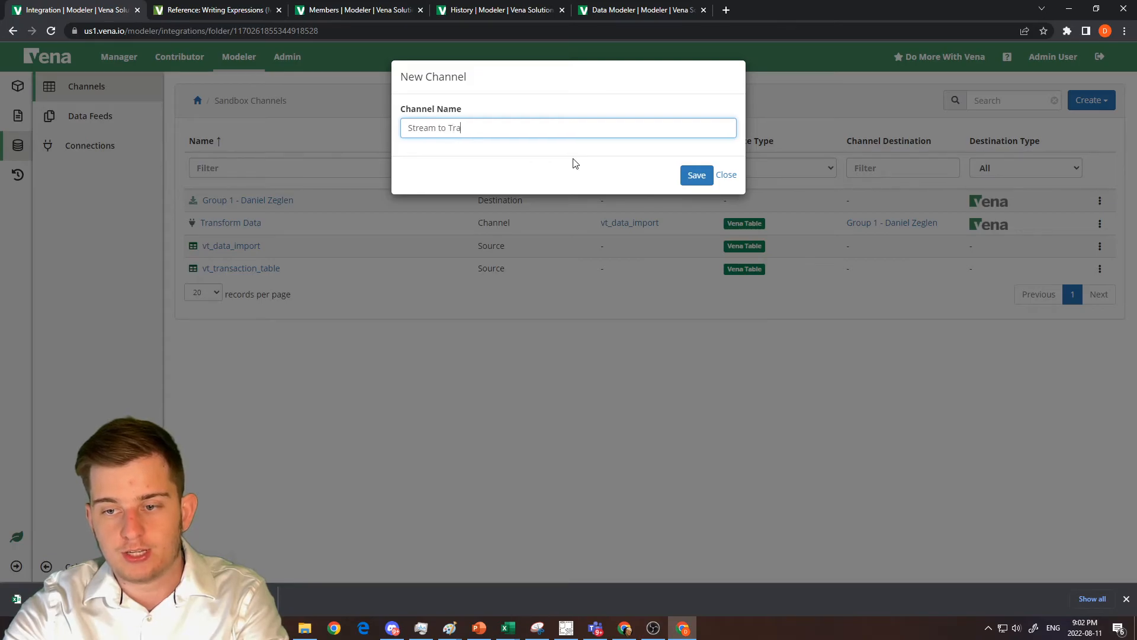
text(nsaction Table)
key(Return)
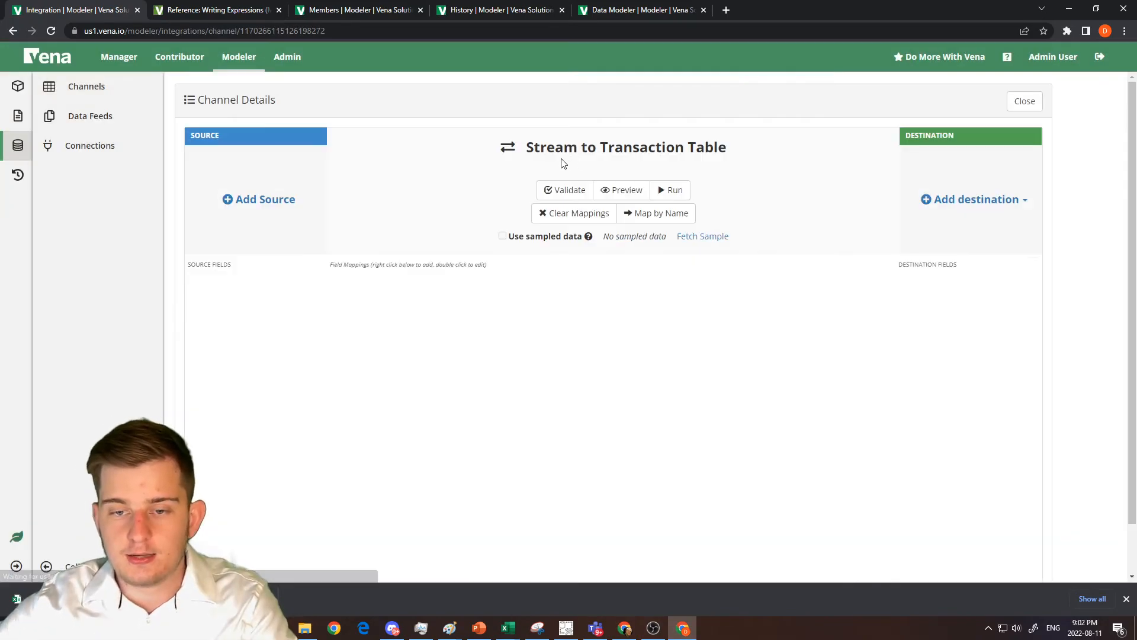
Add the vt_data_import Vena table as the channel's source, filtering the source list by vt_.
click(250, 200)
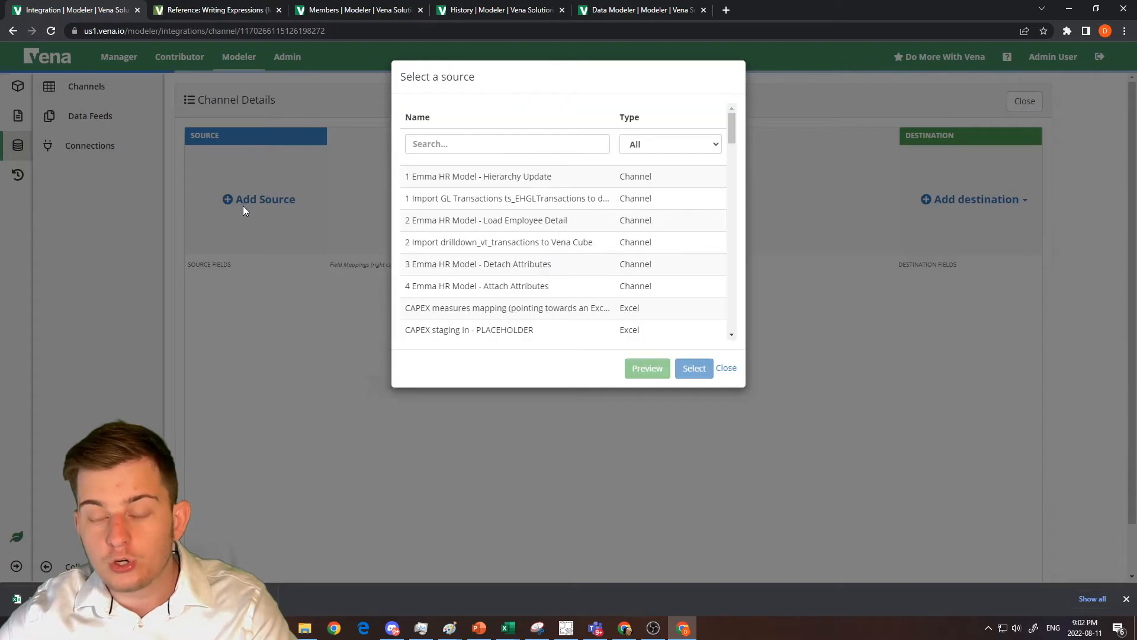
click(462, 147)
text(vt)
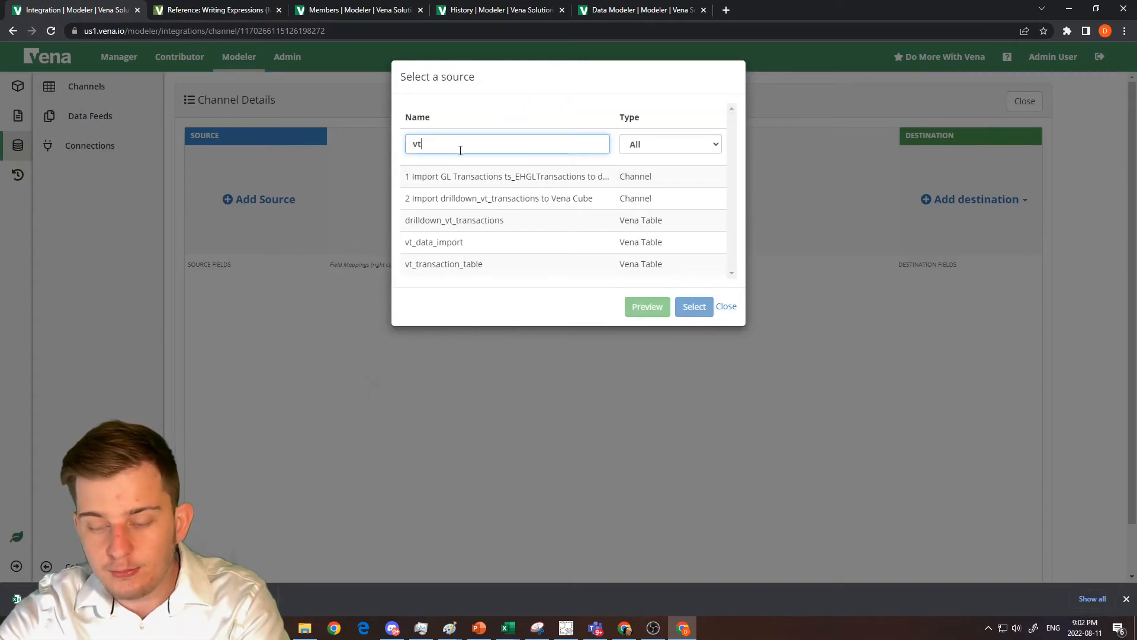
click(472, 243)
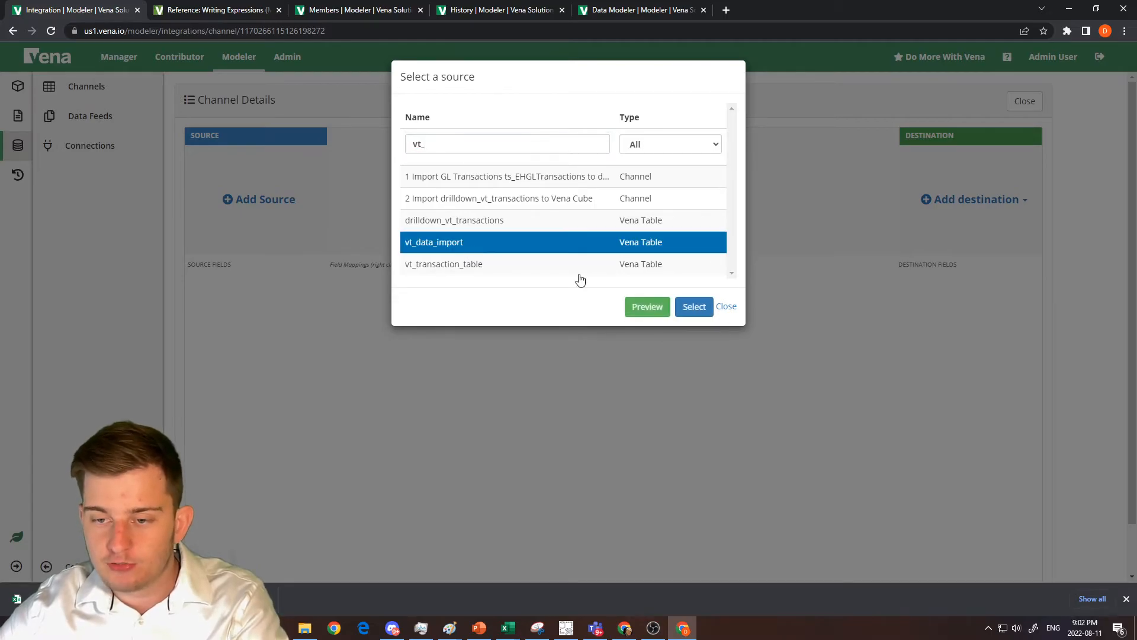
click(688, 307)
Start a Vena Table destination for the channel and choose vt_transaction_table, keeping the destination name Default.
click(953, 208)
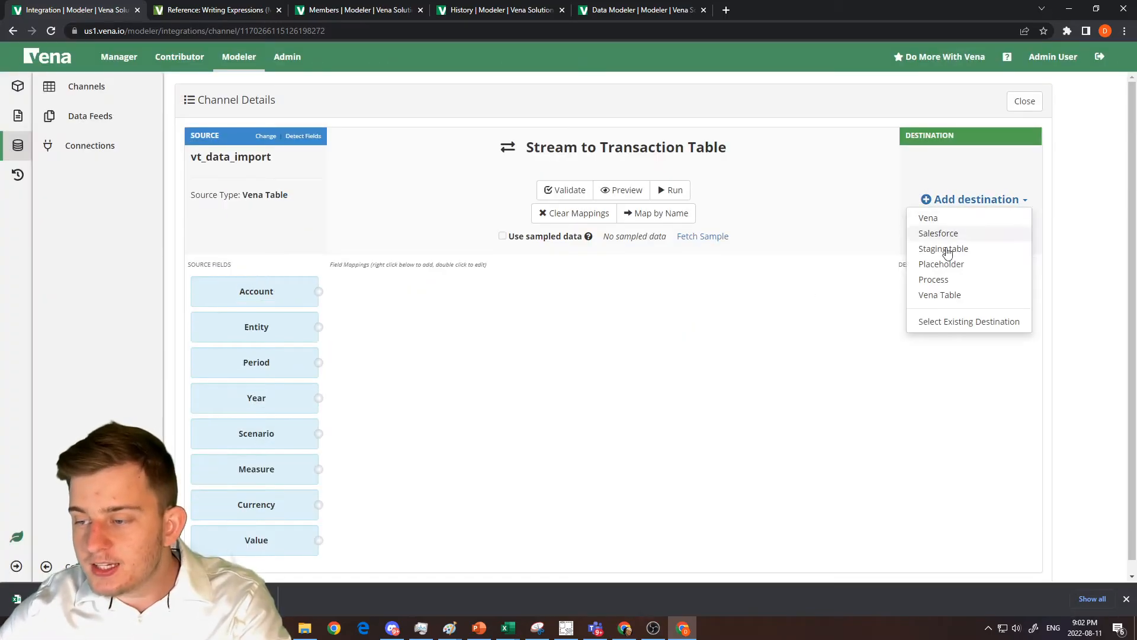
click(937, 296)
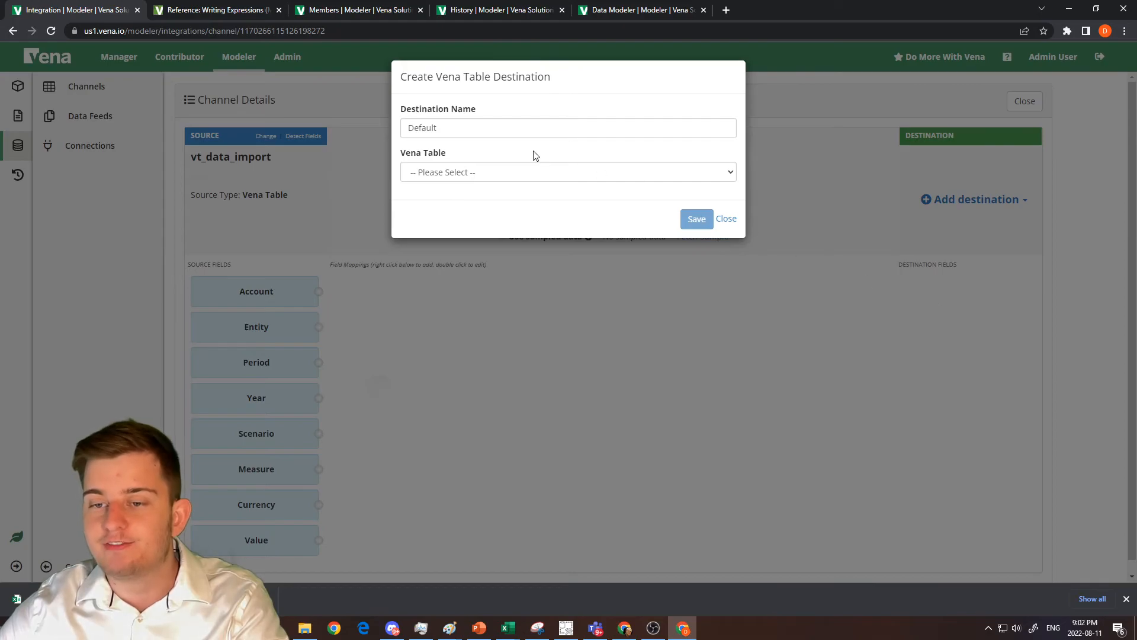
click(493, 126)
click(486, 169)
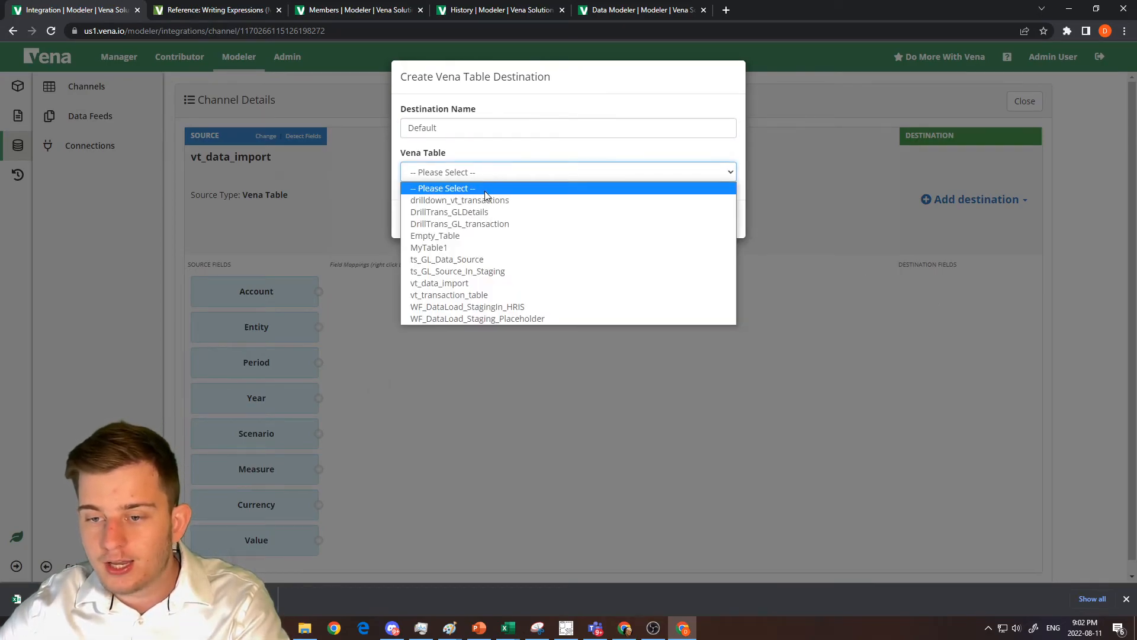
click(496, 285)
click(456, 173)
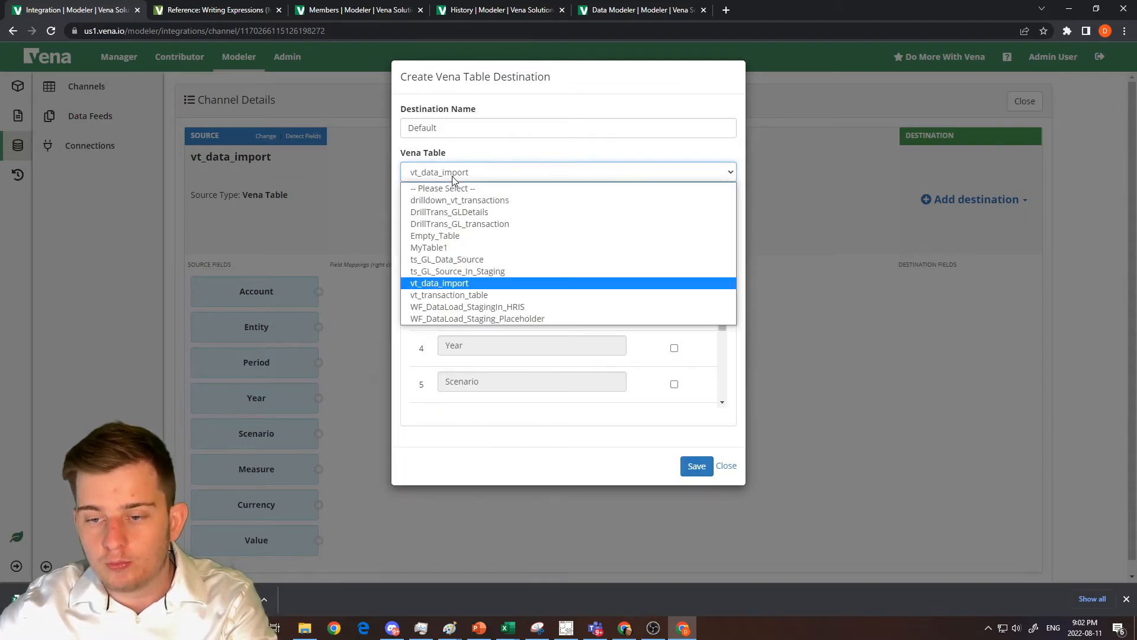
click(469, 295)
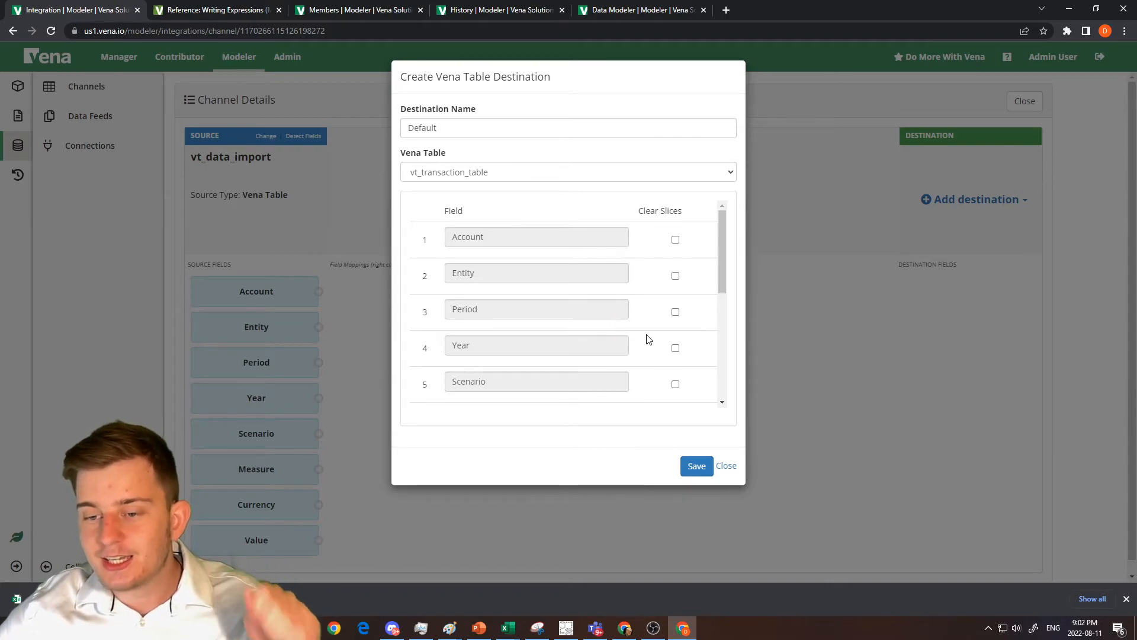
Enable Clear Slices for the Period, Year and Scenario fields of the destination.
scroll(656, 340, down, 2)
scroll(655, 340, up, 1)
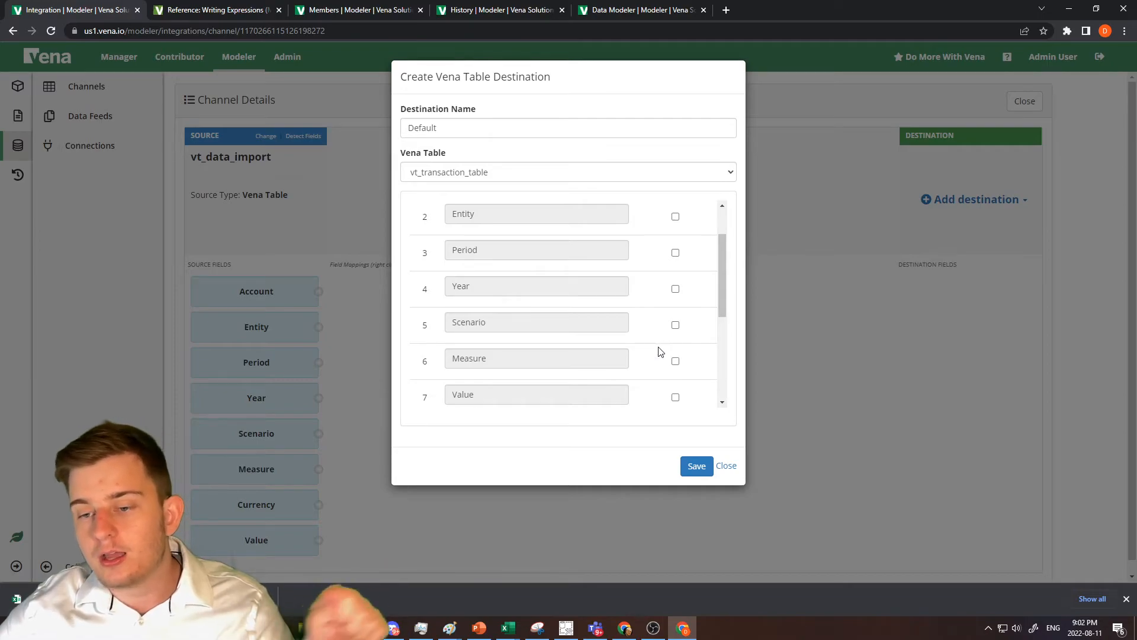
click(675, 253)
click(675, 289)
click(675, 325)
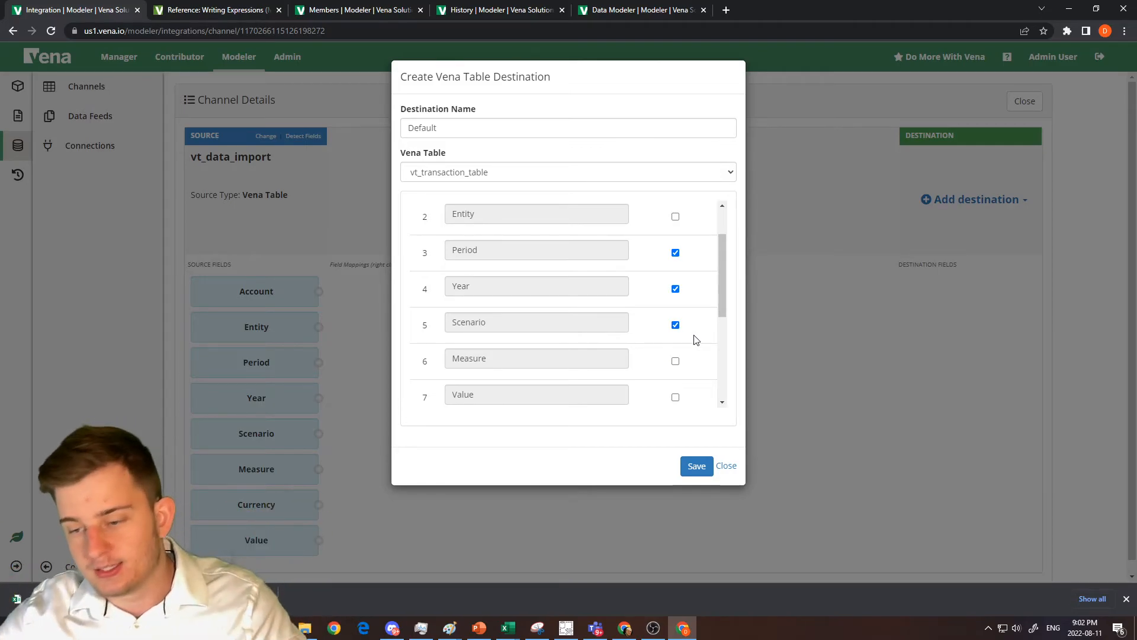
Save the Vena Table destination and map the matching source and destination fields by name.
click(696, 466)
scroll(619, 414, down, 2)
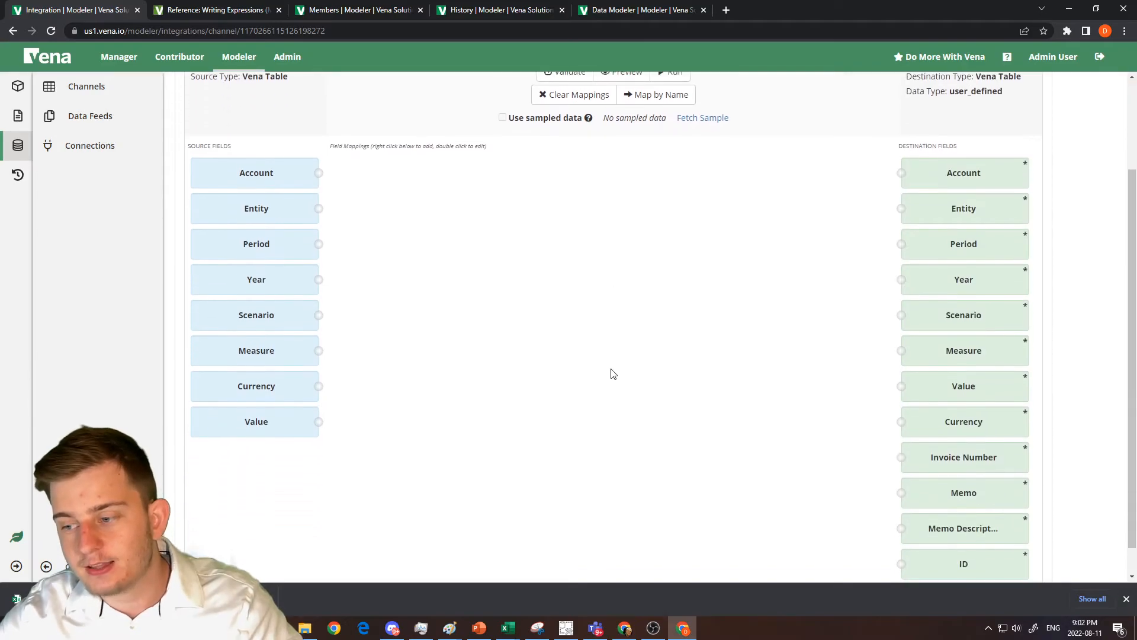
scroll(549, 249, up, 1)
click(629, 153)
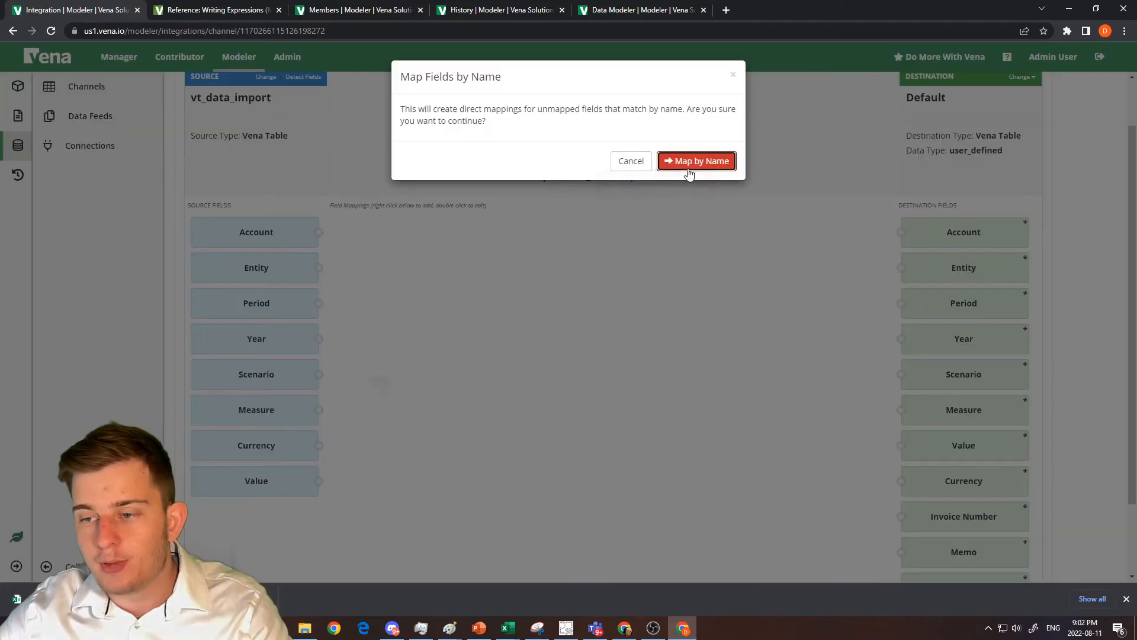
click(691, 162)
scroll(715, 293, down, 2)
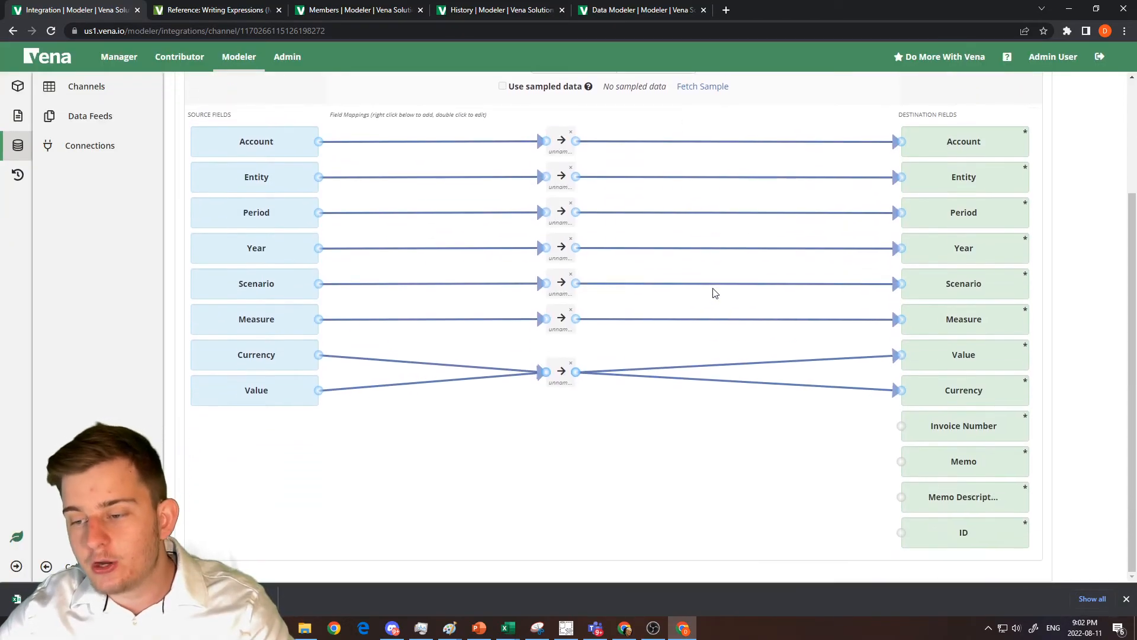
Separate the overlapping Value and Currency direct mapping nodes so each one stands on its own.
mouse_move(561, 373)
mouse_down()
mouse_move(566, 408)
mouse_move(564, 335)
mouse_move(565, 379)
mouse_up()
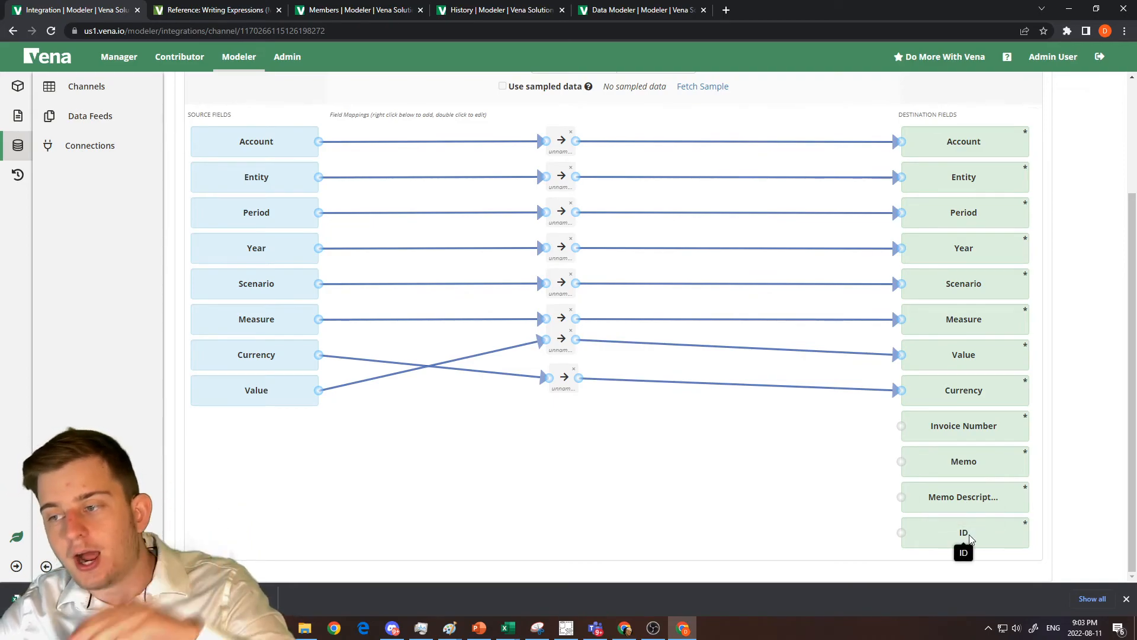
scroll(948, 504, up, 3)
scroll(256, 449, down, 2)
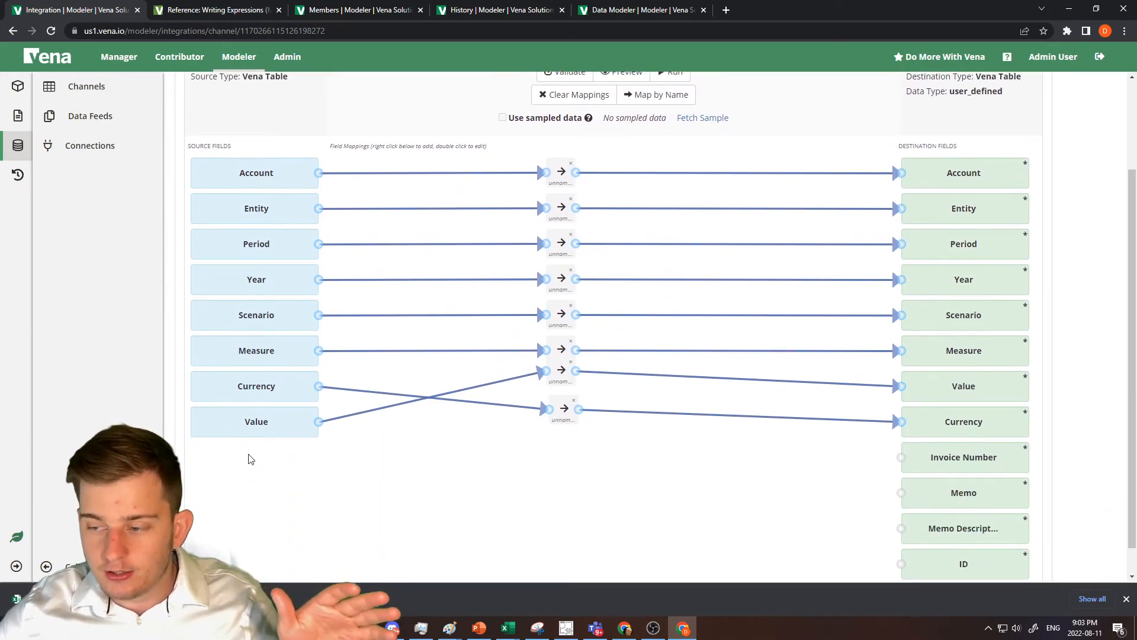
scroll(249, 457, down, 1)
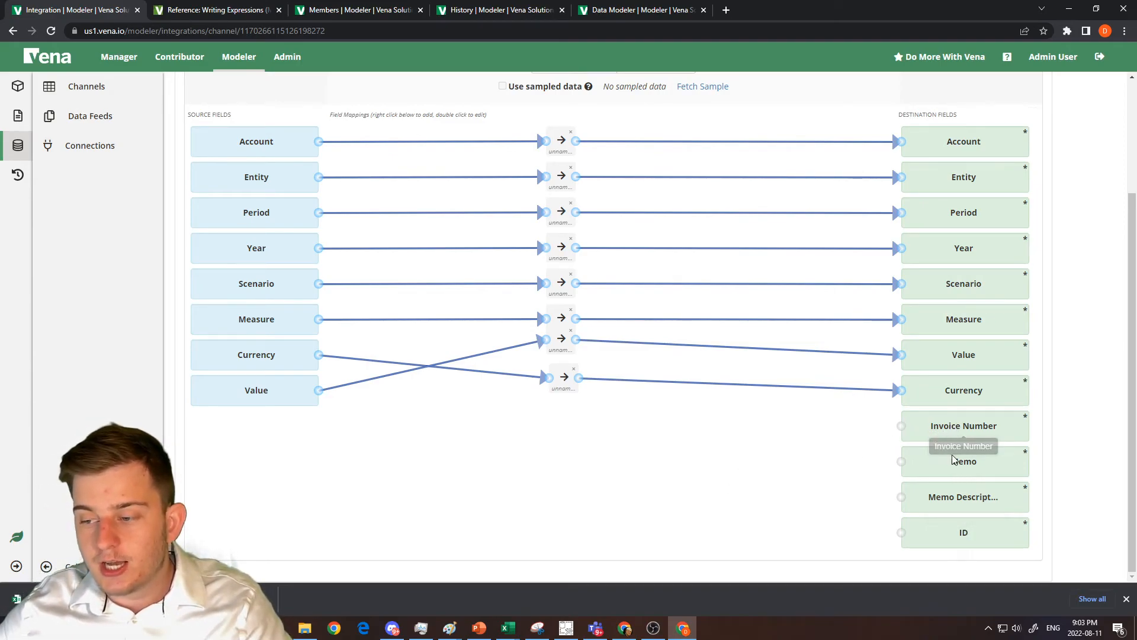
Add a fixed mapping with the value null and connect it to the ID destination field.
right_click(681, 419)
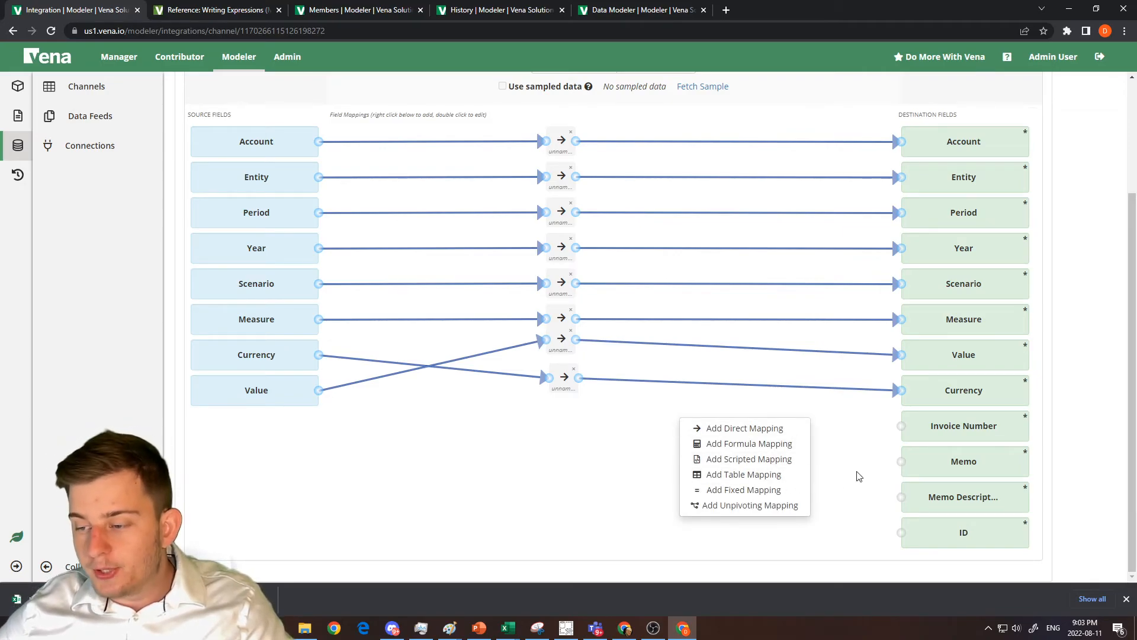
click(778, 495)
drag(698, 432, 901, 532)
double_click(808, 527)
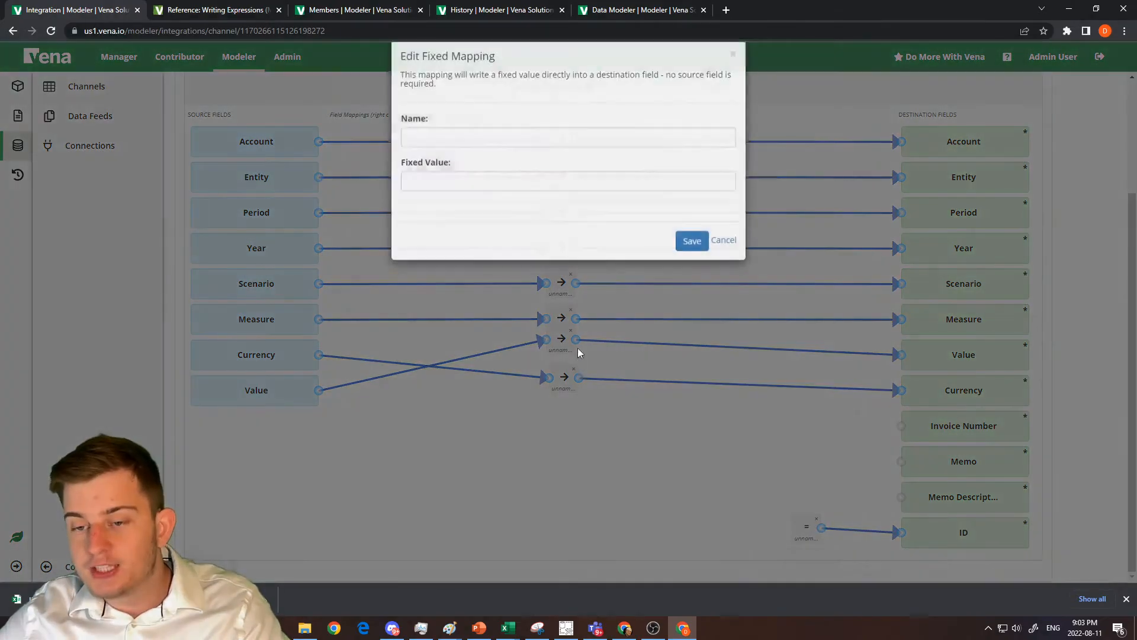
click(505, 207)
text(null)
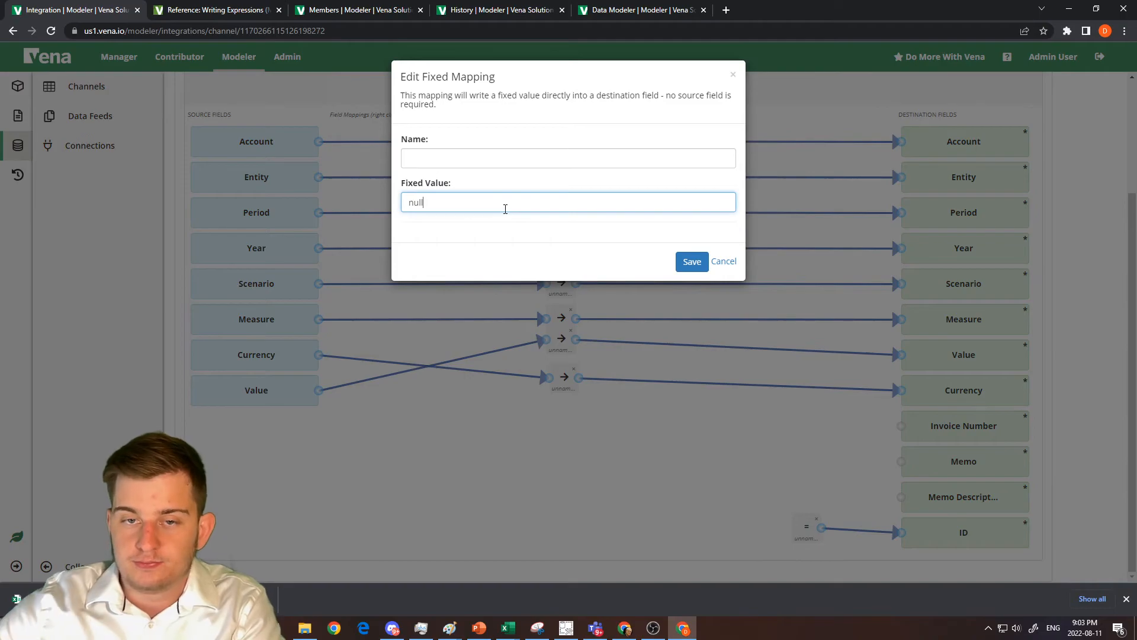
click(692, 261)
mouse_move(807, 527)
mouse_down()
mouse_move(775, 456)
mouse_move(782, 530)
mouse_move(798, 535)
mouse_up()
Add three more fixed mappings and connect them to the Memo Description, Memo and Invoice Number destination fields.
right_click(769, 492)
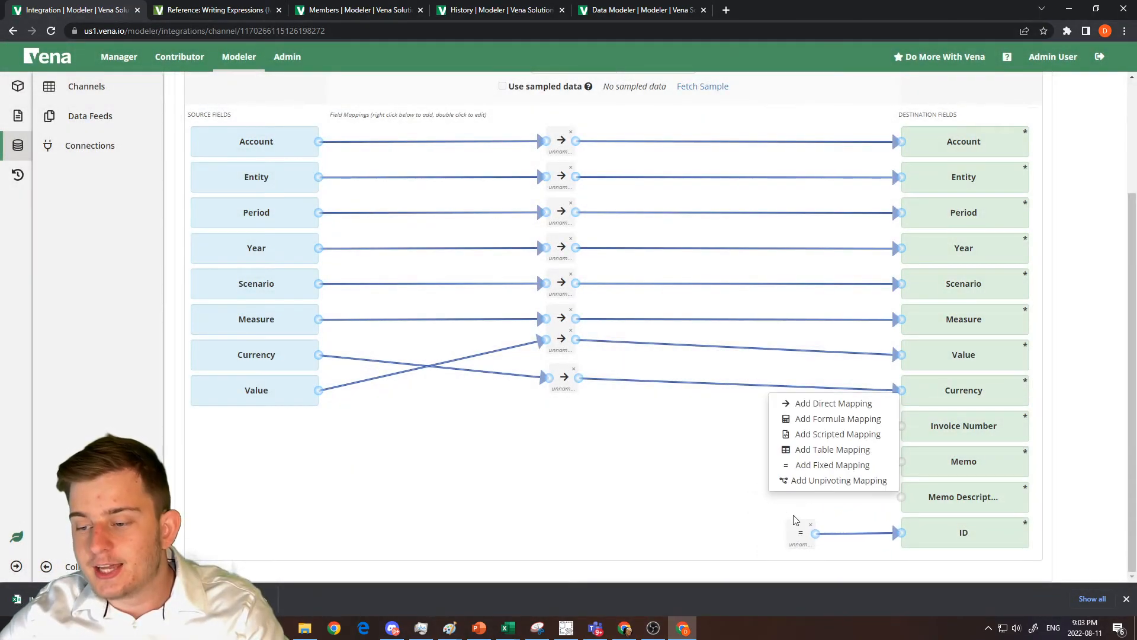
click(788, 465)
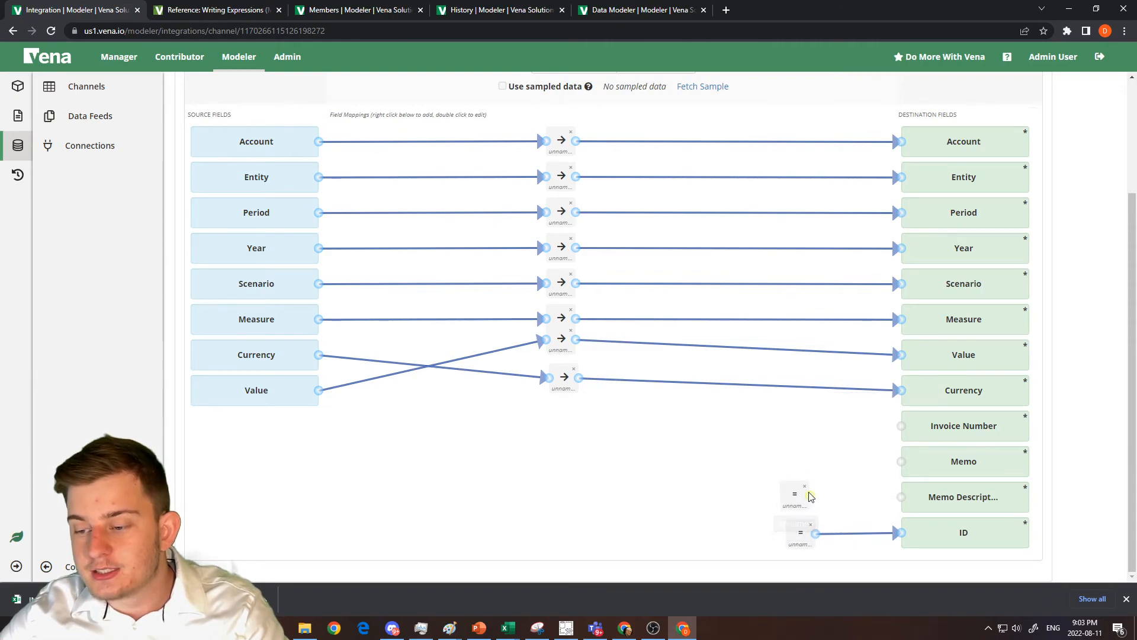
right_click(781, 516)
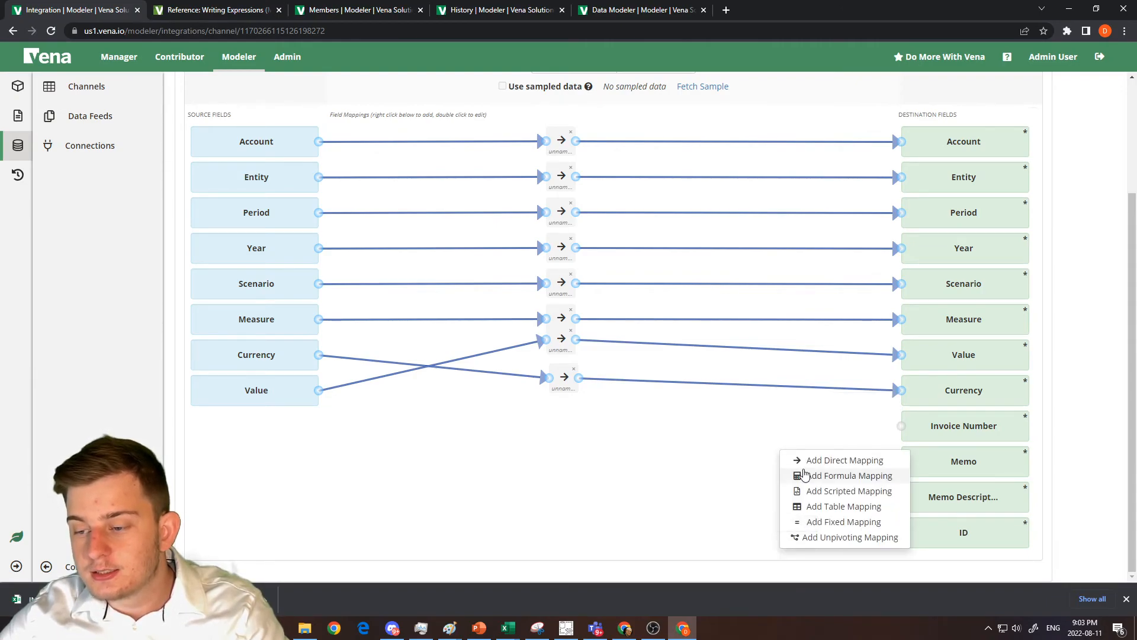
click(835, 522)
drag(810, 460, 898, 465)
right_click(789, 408)
click(812, 429)
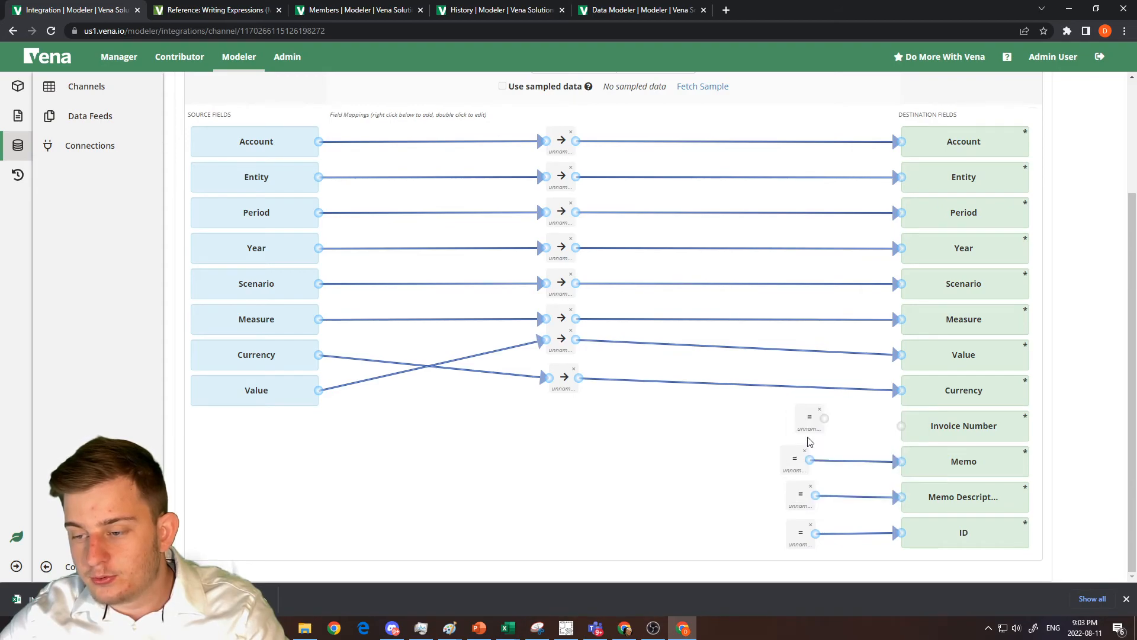
drag(824, 419, 902, 430)
Set the fixed value of the Invoice Number mapping to null.
double_click(813, 423)
click(500, 194)
text(null)
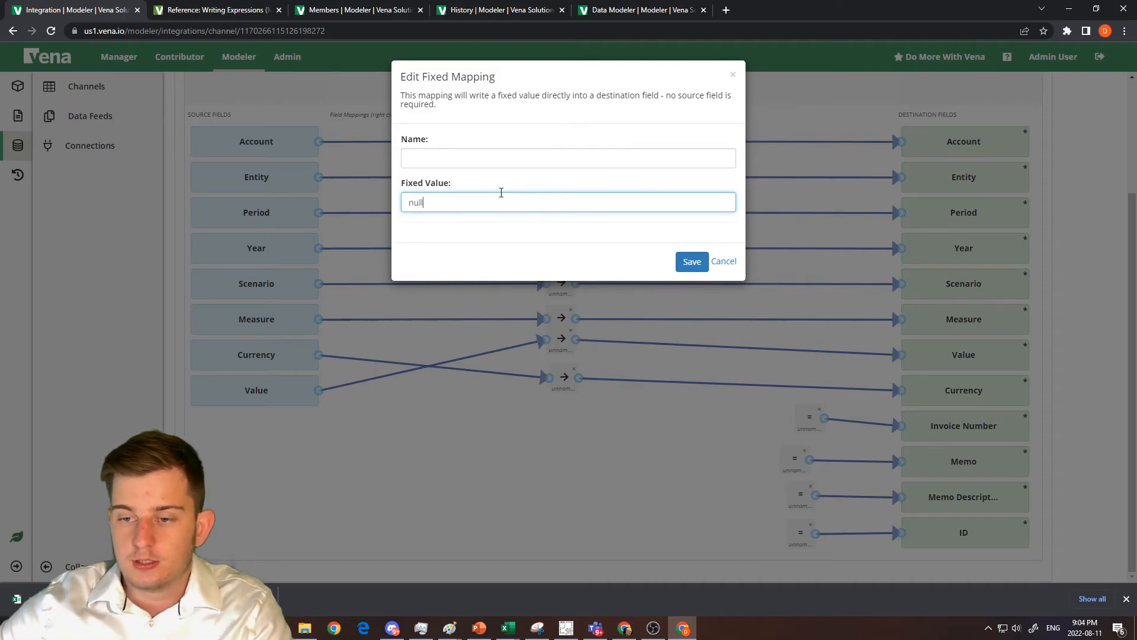
double_click(479, 194)
key(ctrl+c)
click(692, 260)
Set the fixed values of the Memo and Memo Description mappings to null.
double_click(795, 454)
click(429, 201)
key(ctrl+v)
click(688, 259)
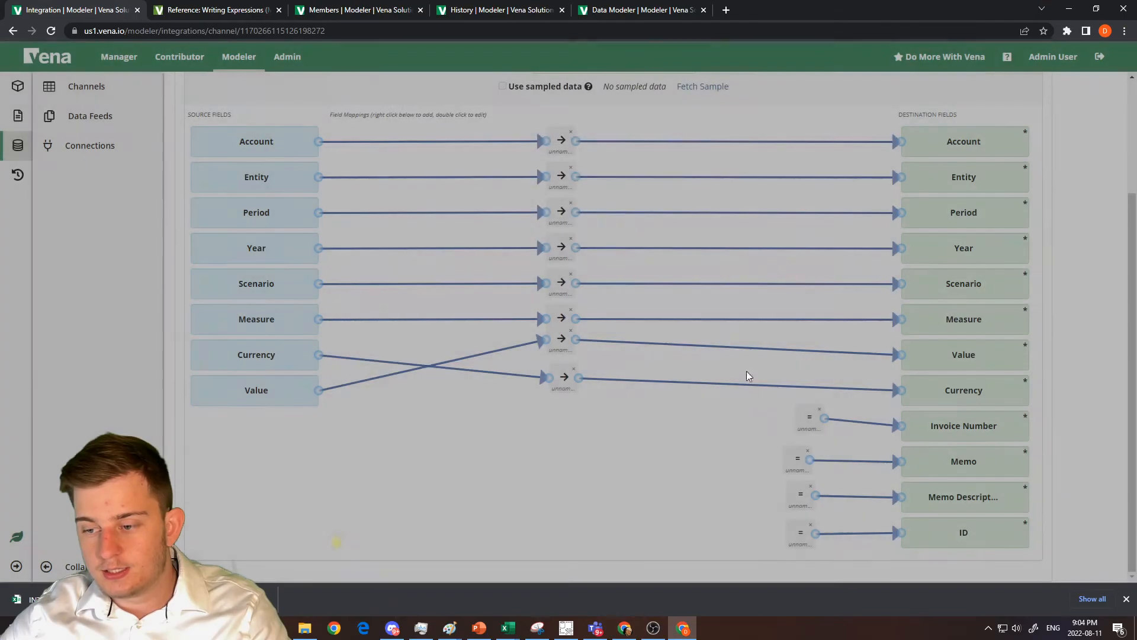
double_click(800, 494)
click(509, 202)
key(ctrl+v)
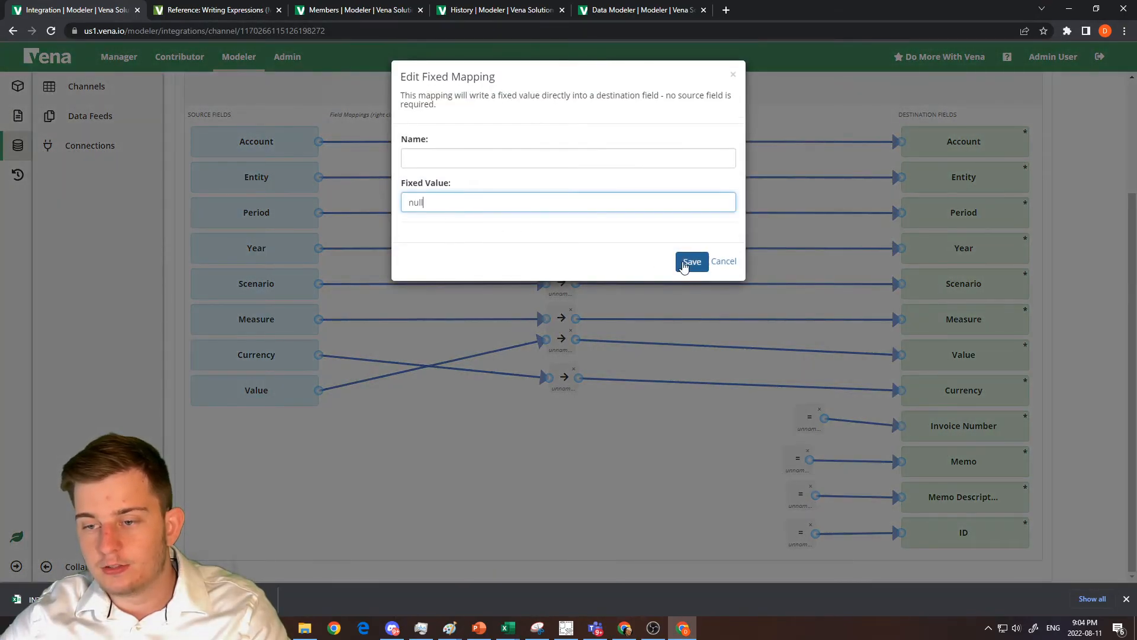
click(685, 262)
Open the Import Data ETL template of the data model for editing and start a new Integration Channel step.
click(332, 10)
click(88, 145)
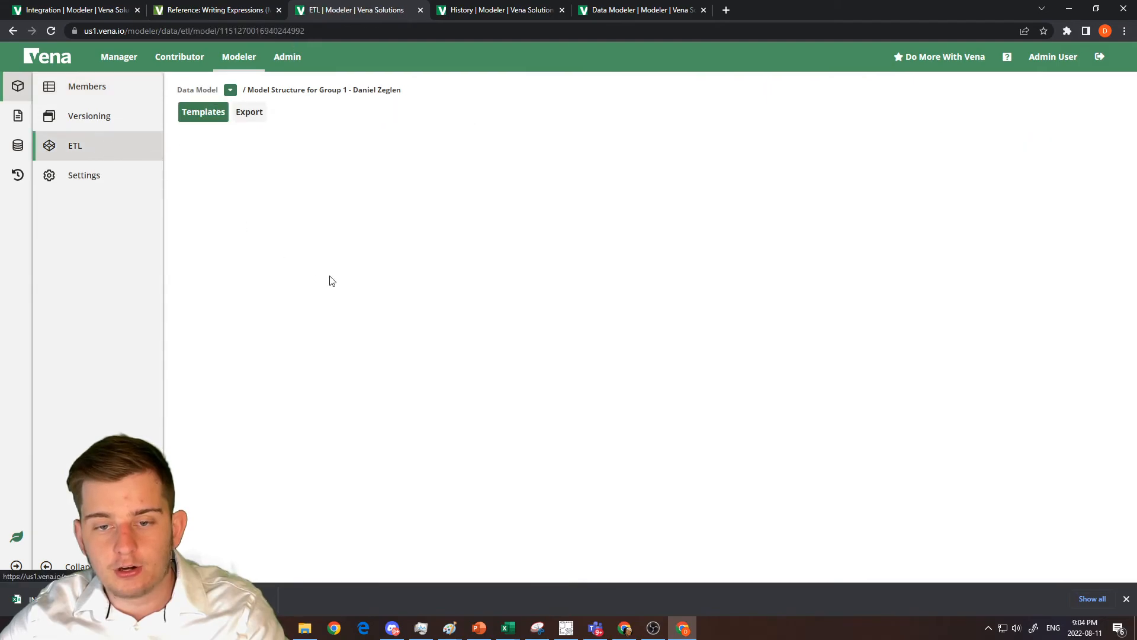
click(210, 285)
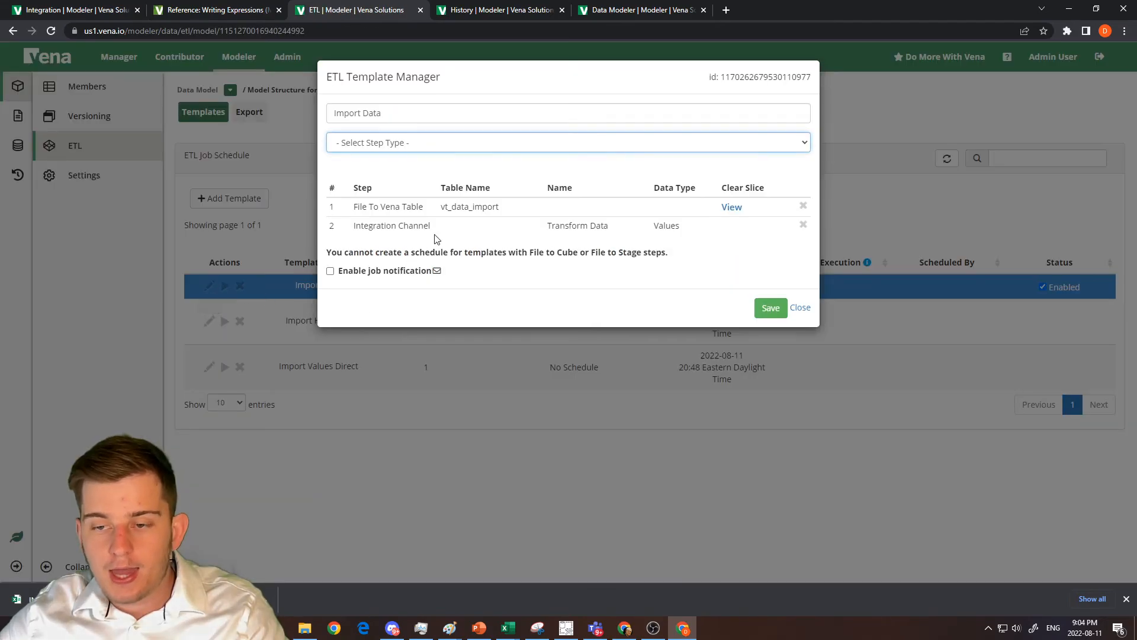
click(392, 145)
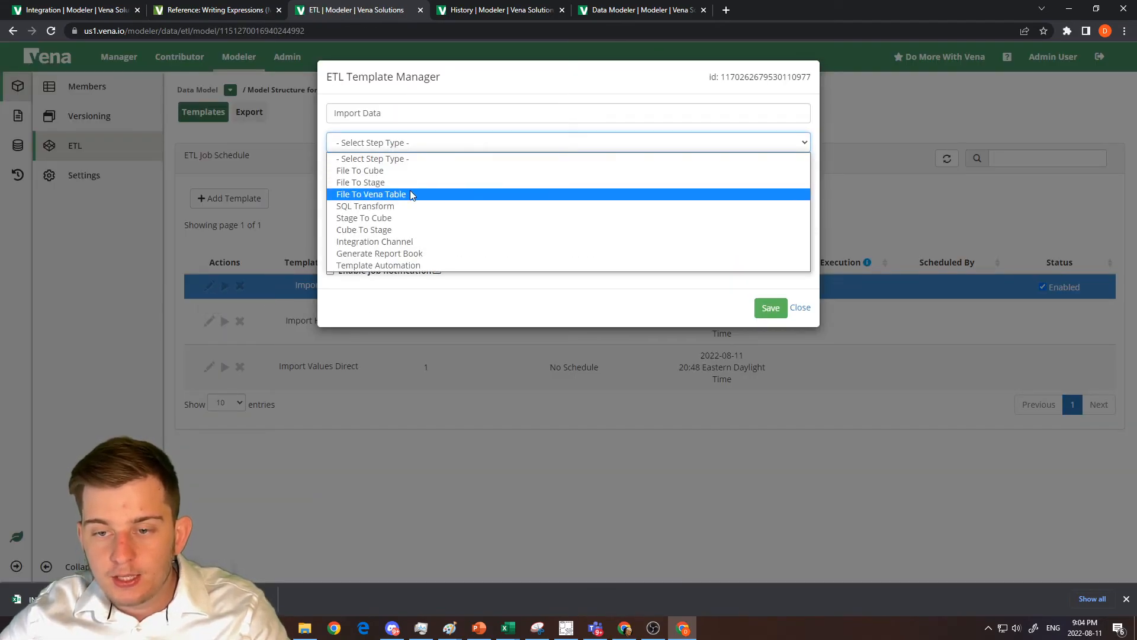
click(379, 242)
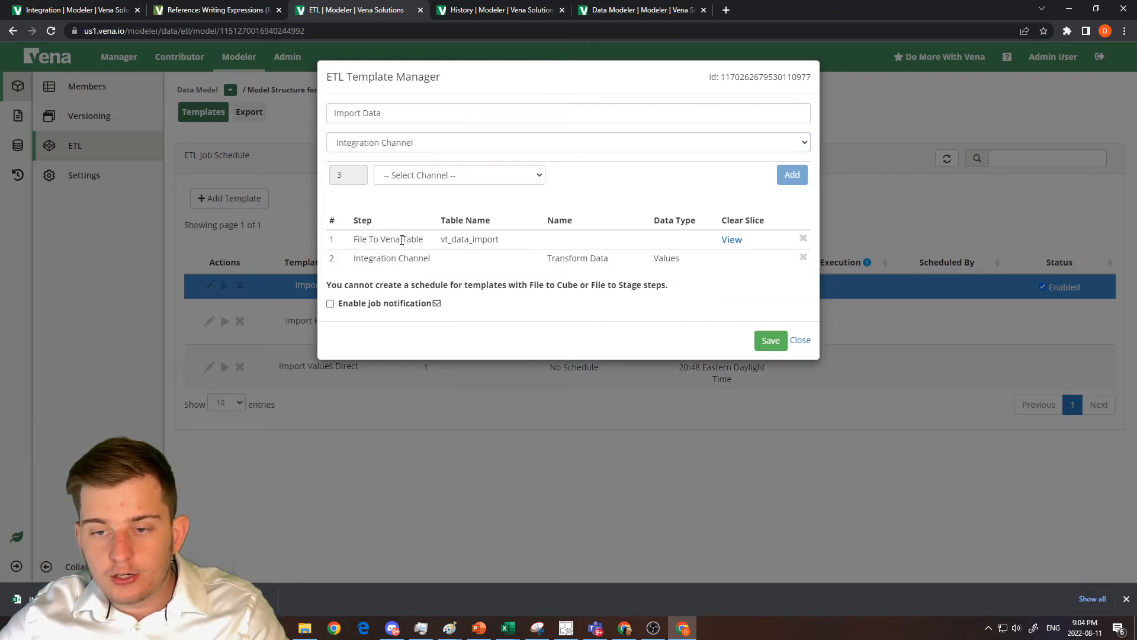
Look through the new step's channel choices for the Stream to Transaction Table channel.
click(410, 183)
scroll(569, 293, down, 5)
scroll(566, 299, up, 3)
scroll(563, 306, up, 3)
scroll(561, 312, down, 6)
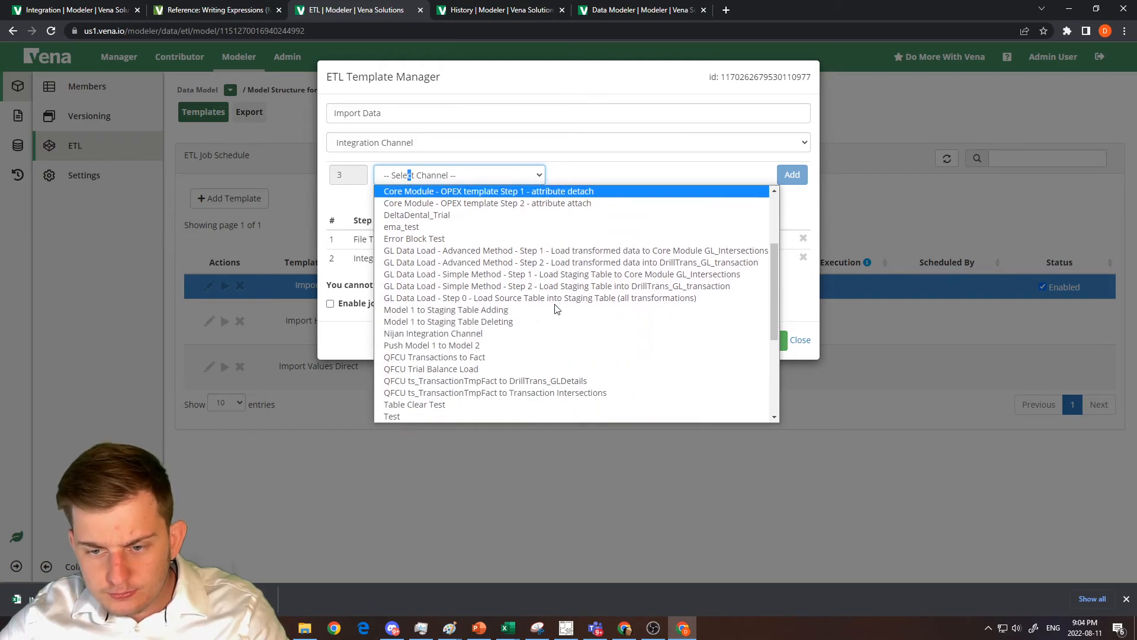
scroll(550, 314, down, 1)
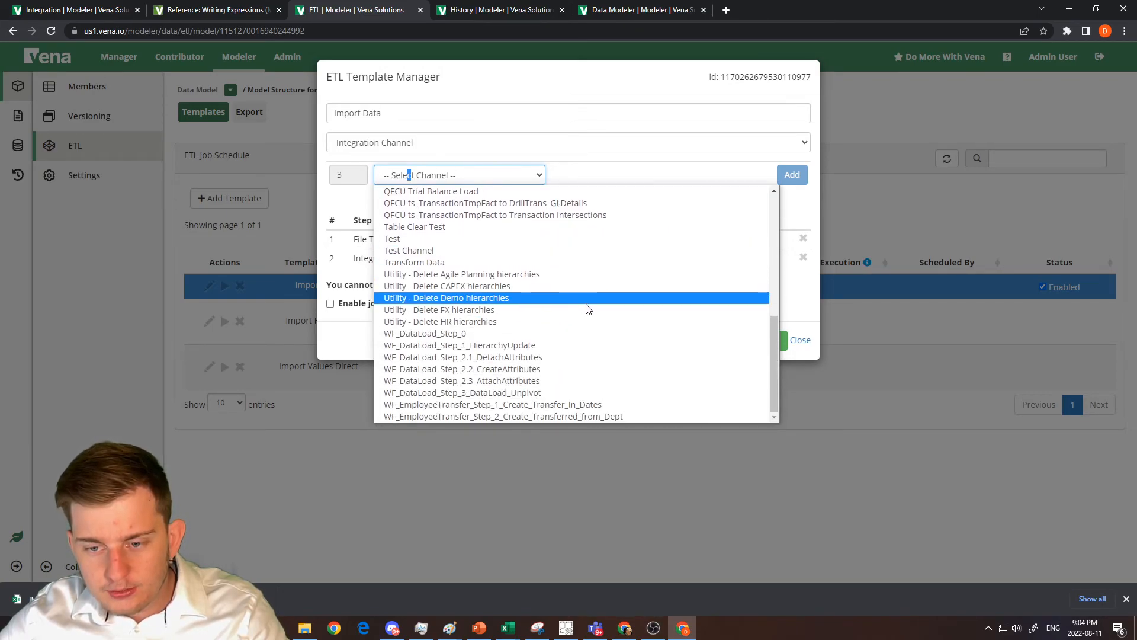
scroll(584, 308, up, 7)
scroll(568, 307, down, 2)
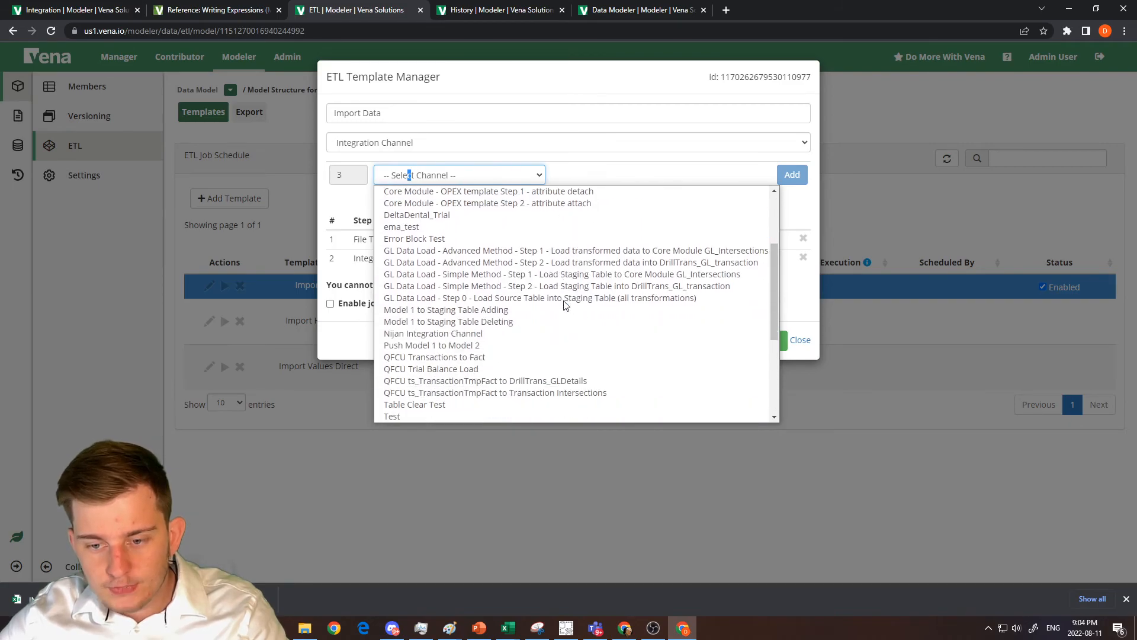
Check the new channel's name in its channel details, and search the ETL step's channel choices for it again.
click(102, 7)
scroll(645, 247, up, 3)
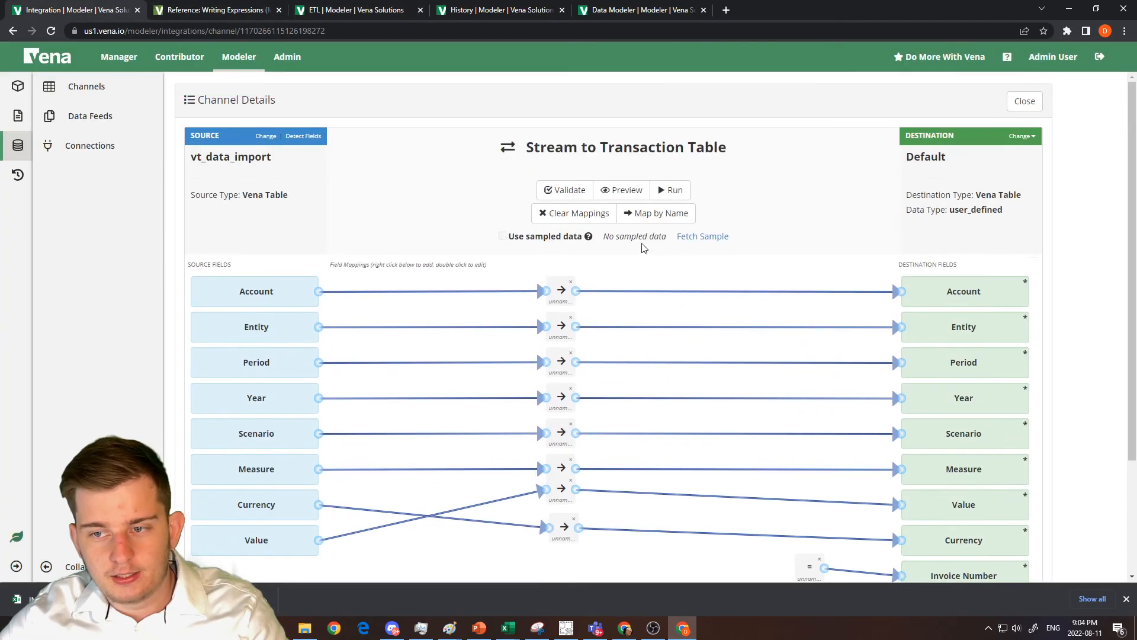
click(347, 6)
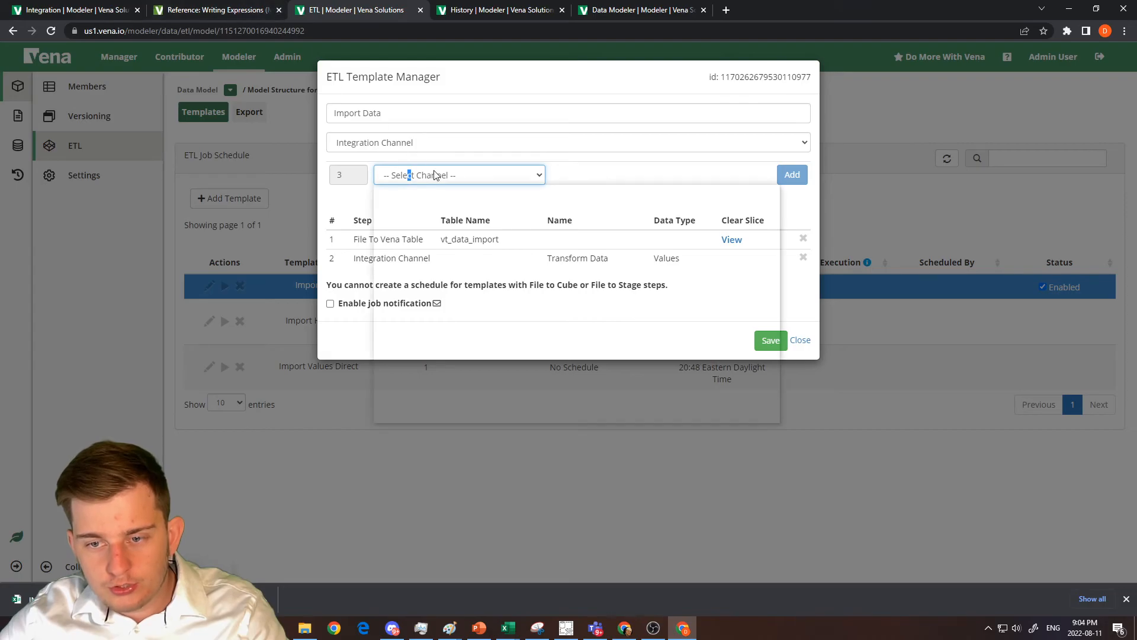
click(459, 175)
scroll(524, 308, down, 5)
scroll(521, 312, down, 2)
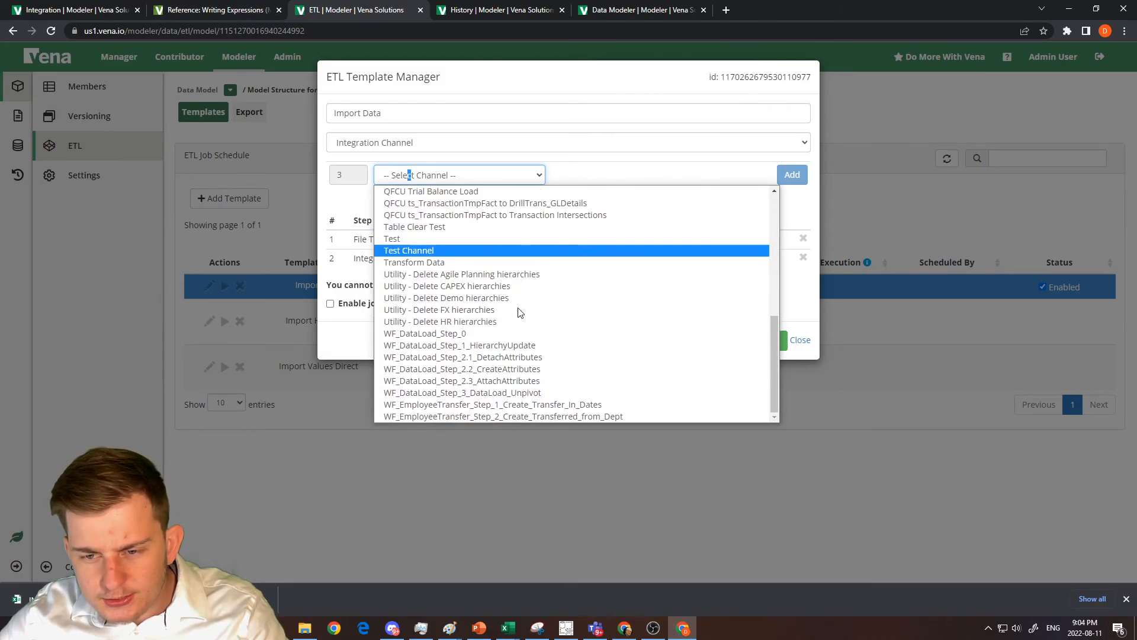
scroll(520, 313, up, 4)
scroll(519, 312, up, 3)
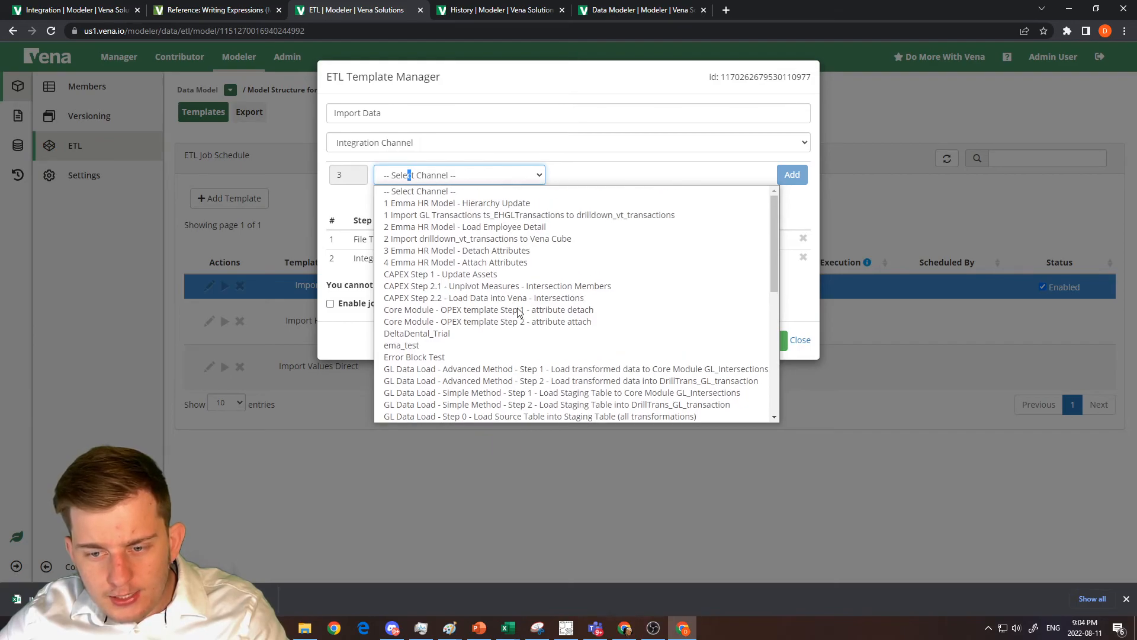
scroll(519, 312, down, 3)
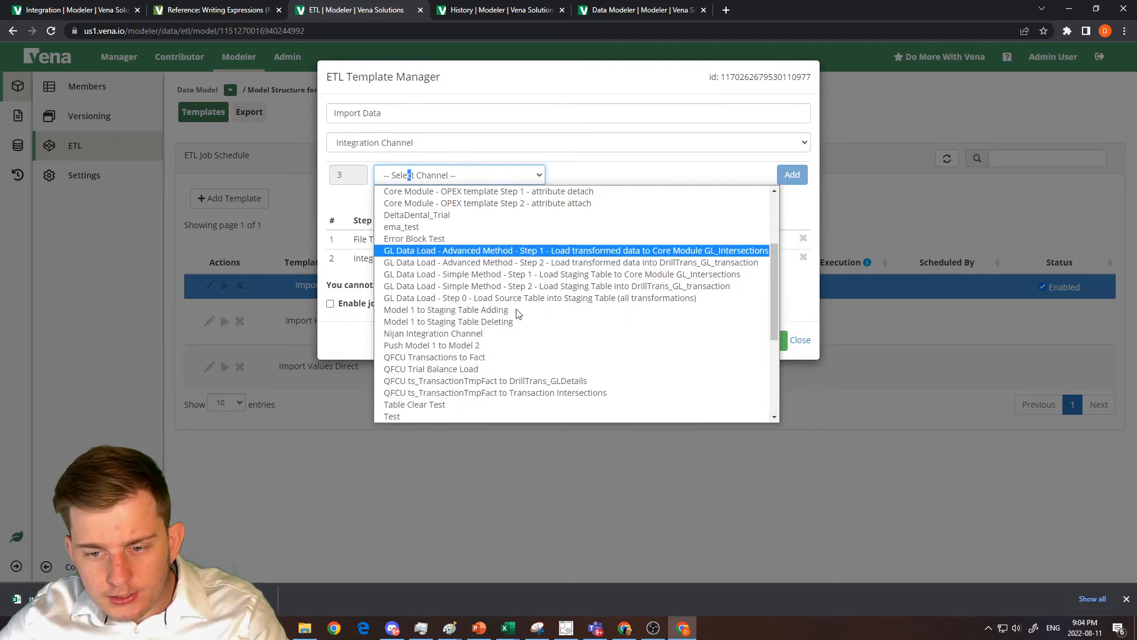
scroll(516, 320, down, 3)
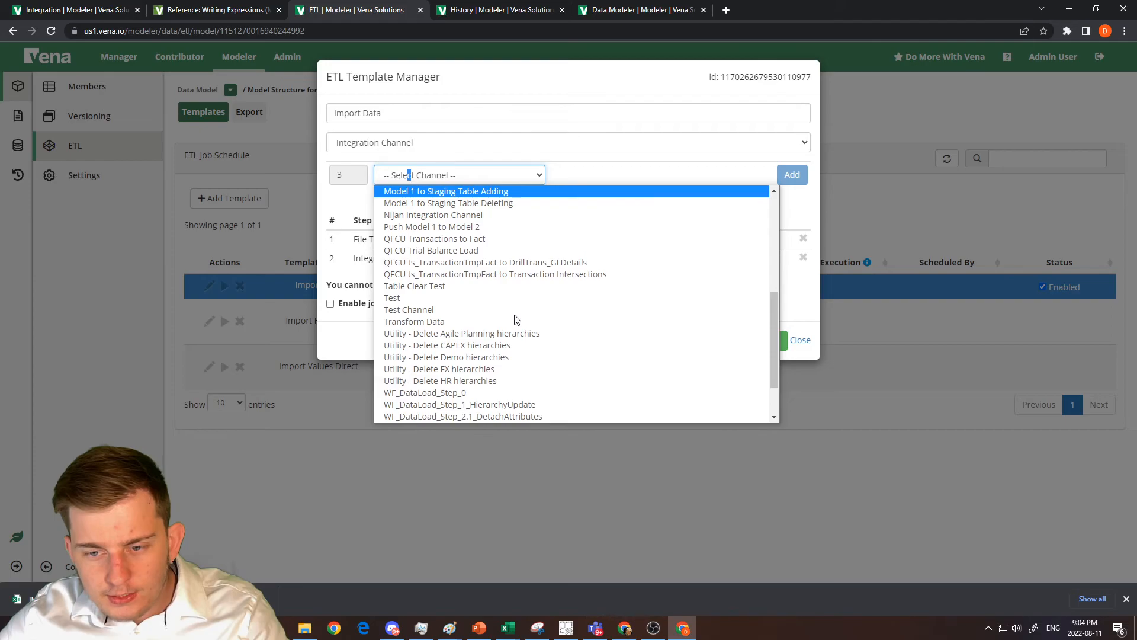
scroll(517, 320, down, 3)
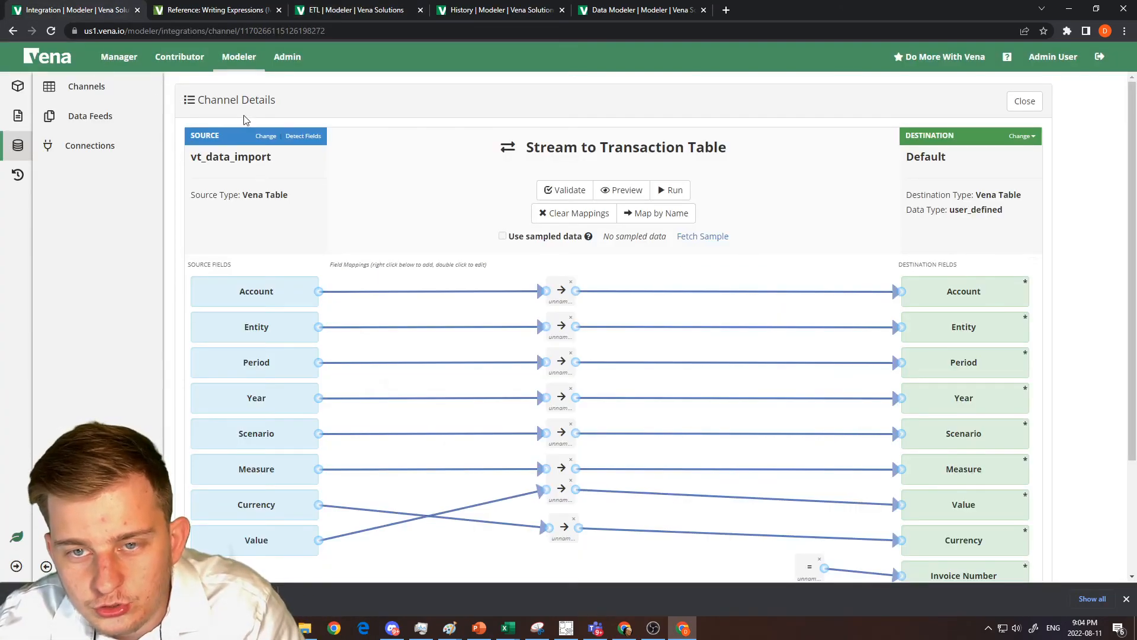
Search the Integration Channel step's full list of channel choices once more for Stream to Transaction Table.
click(297, 9)
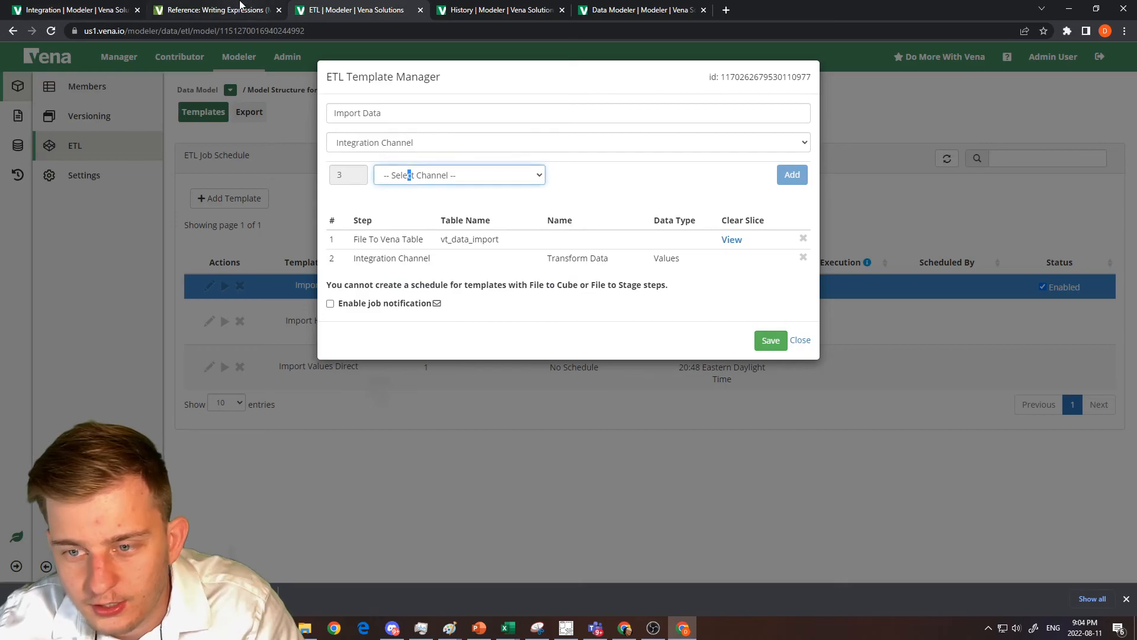
click(437, 175)
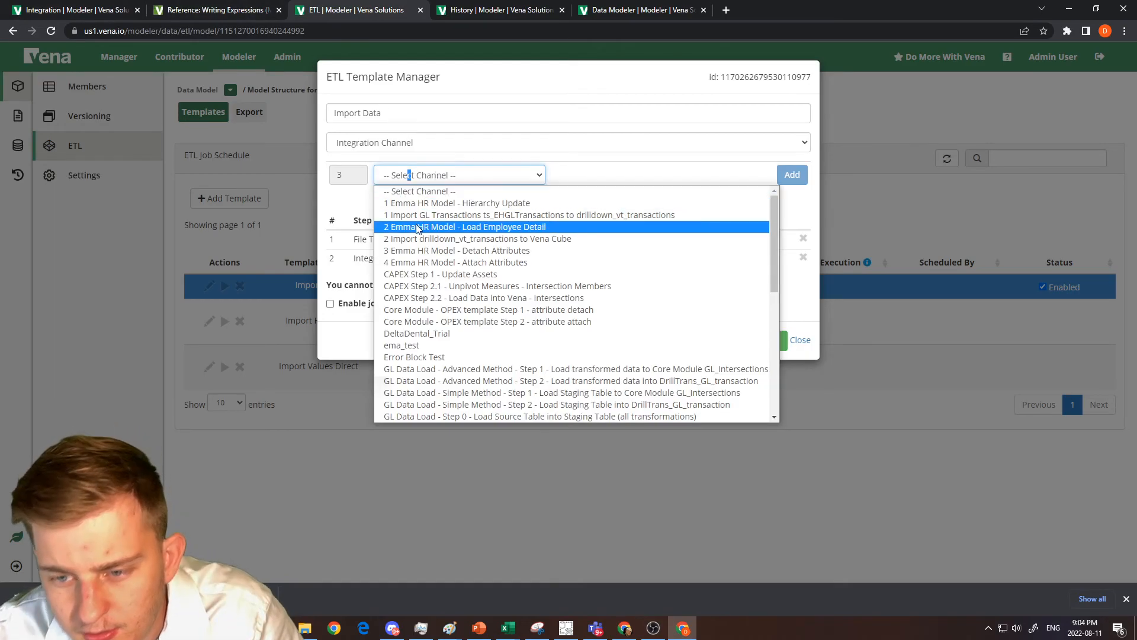
scroll(477, 308, down, 5)
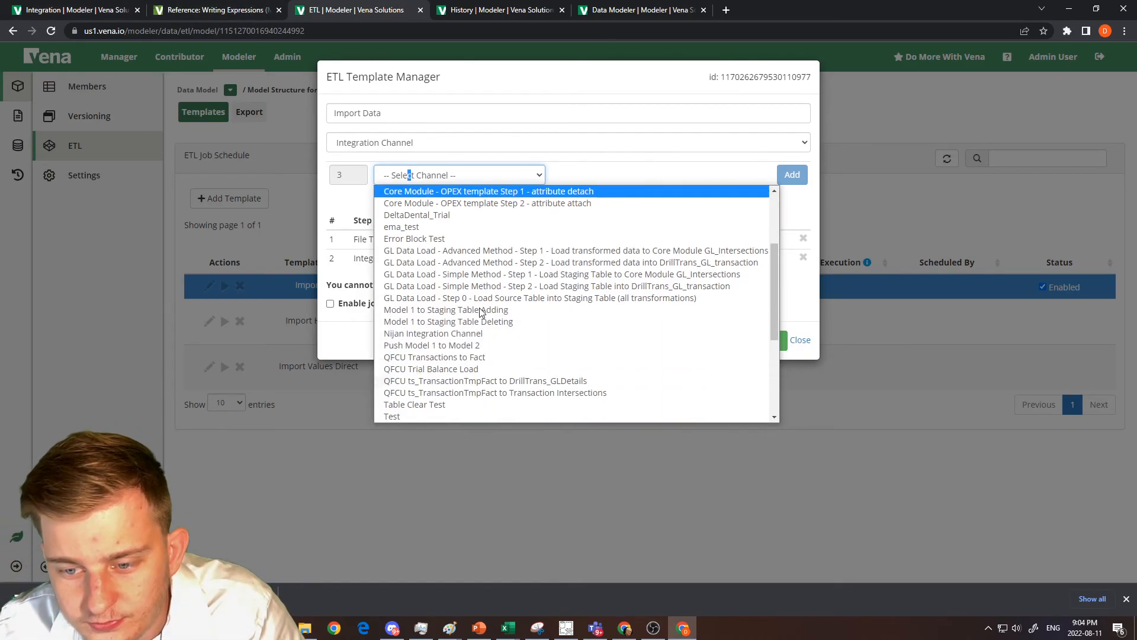
scroll(481, 313, down, 1)
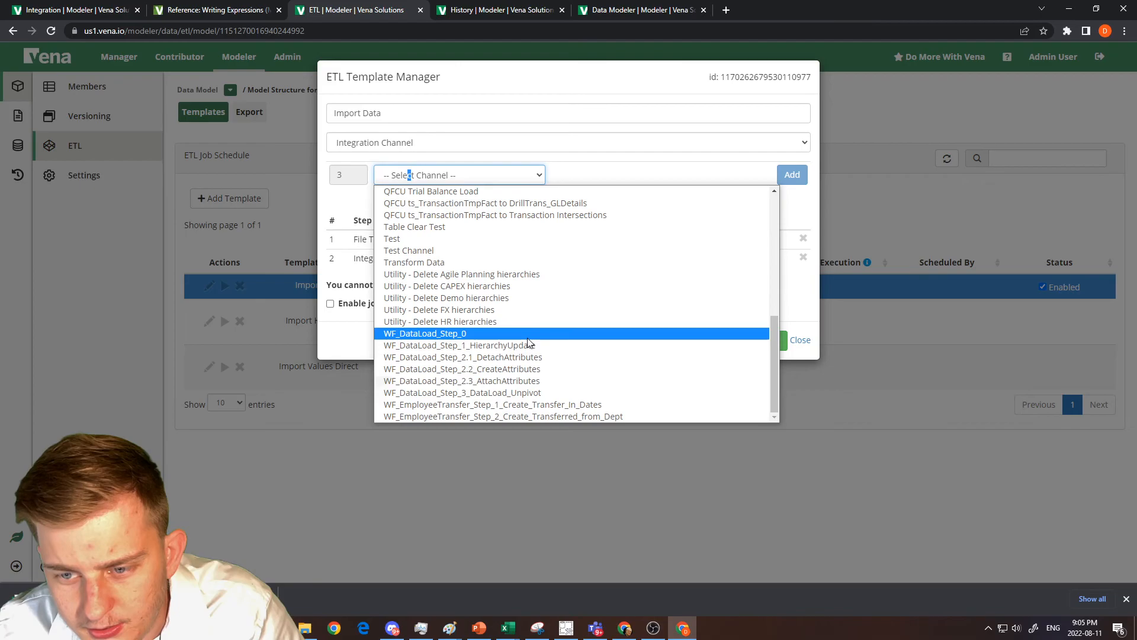
scroll(529, 344, up, 2)
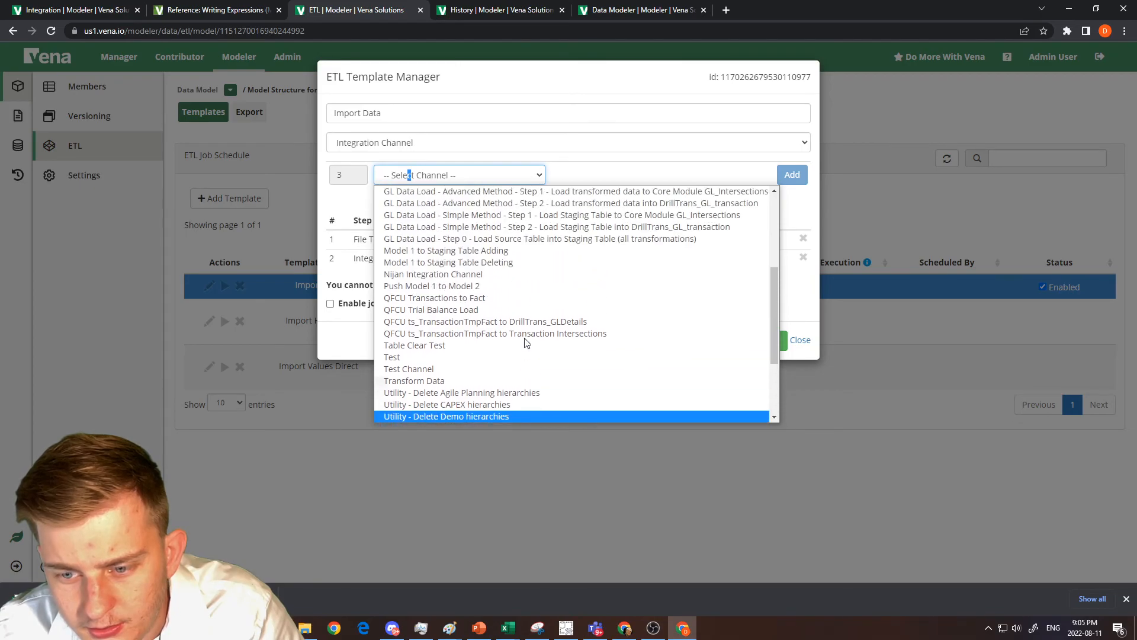
scroll(523, 337, up, 2)
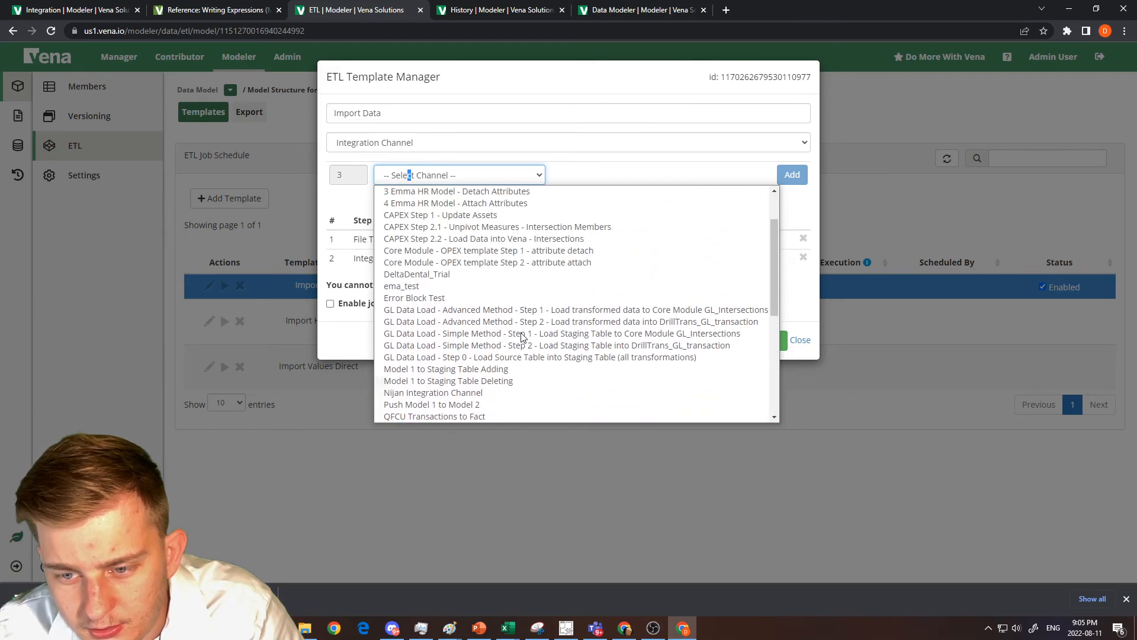
scroll(523, 336, up, 1)
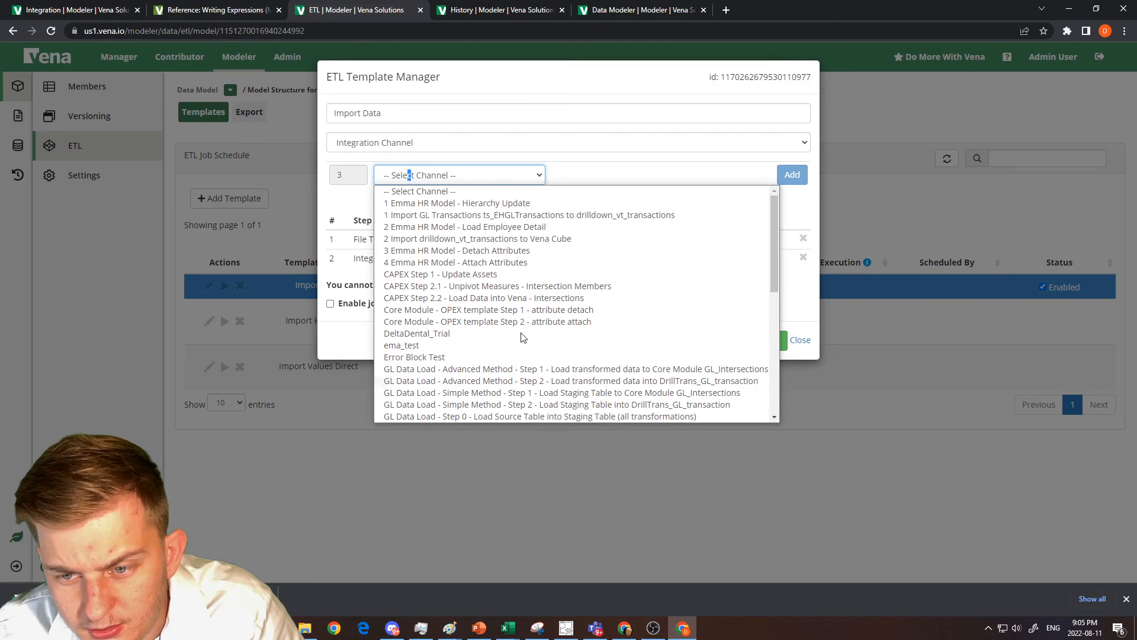
scroll(589, 270, down, 2)
scroll(589, 270, down, 4)
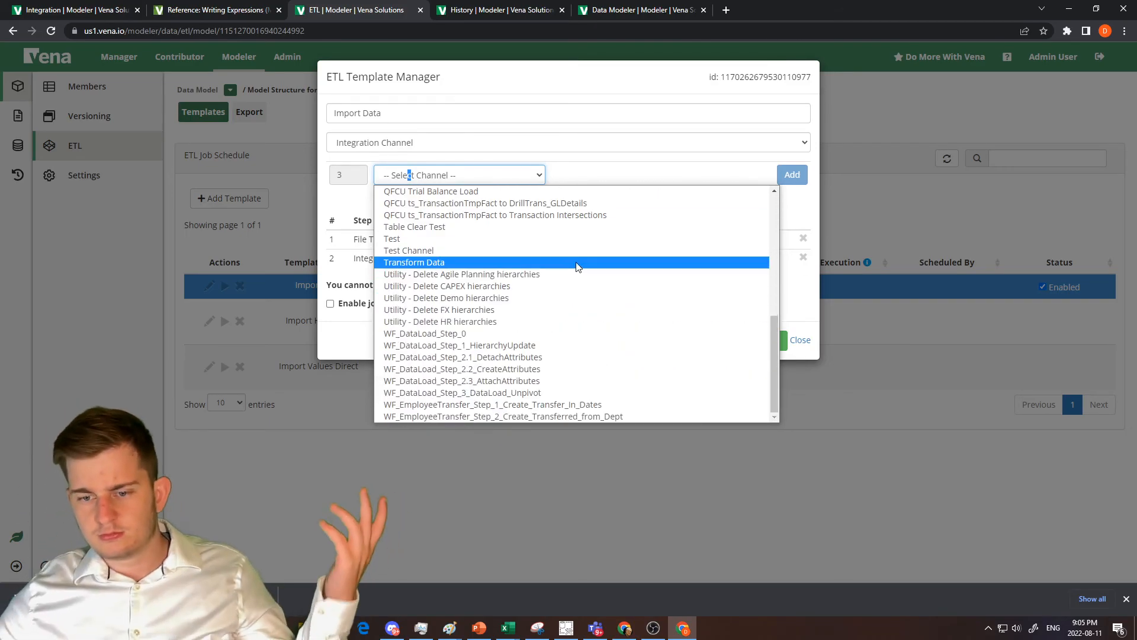
click(598, 145)
click(599, 89)
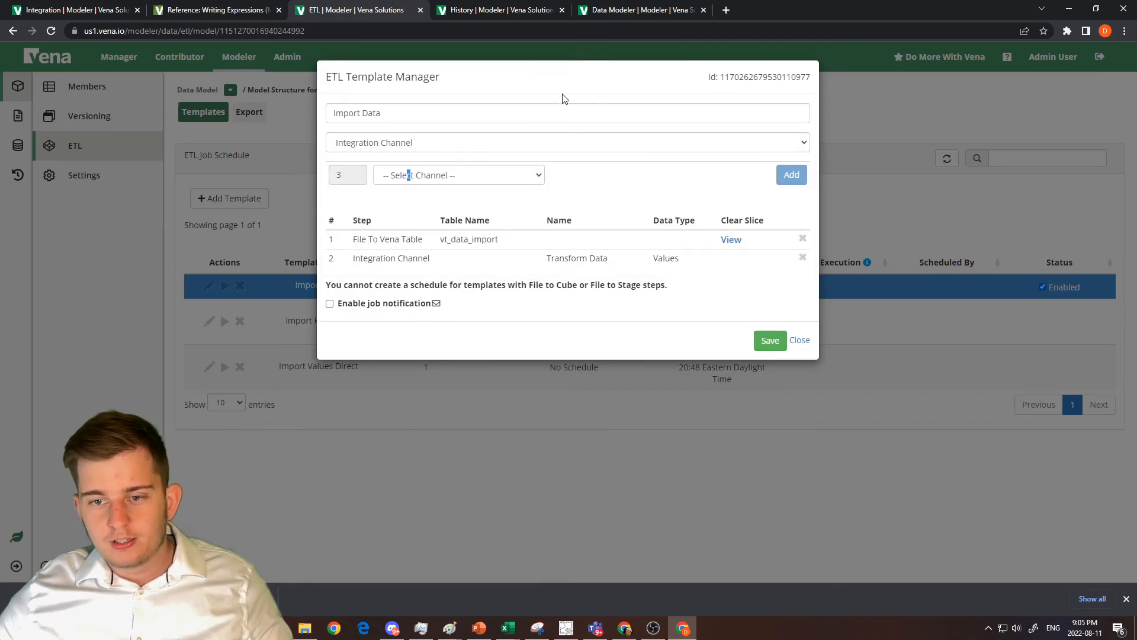
Reload the ETL page, reopen the Import Data template for editing and start a new Integration Channel step.
click(800, 340)
click(51, 30)
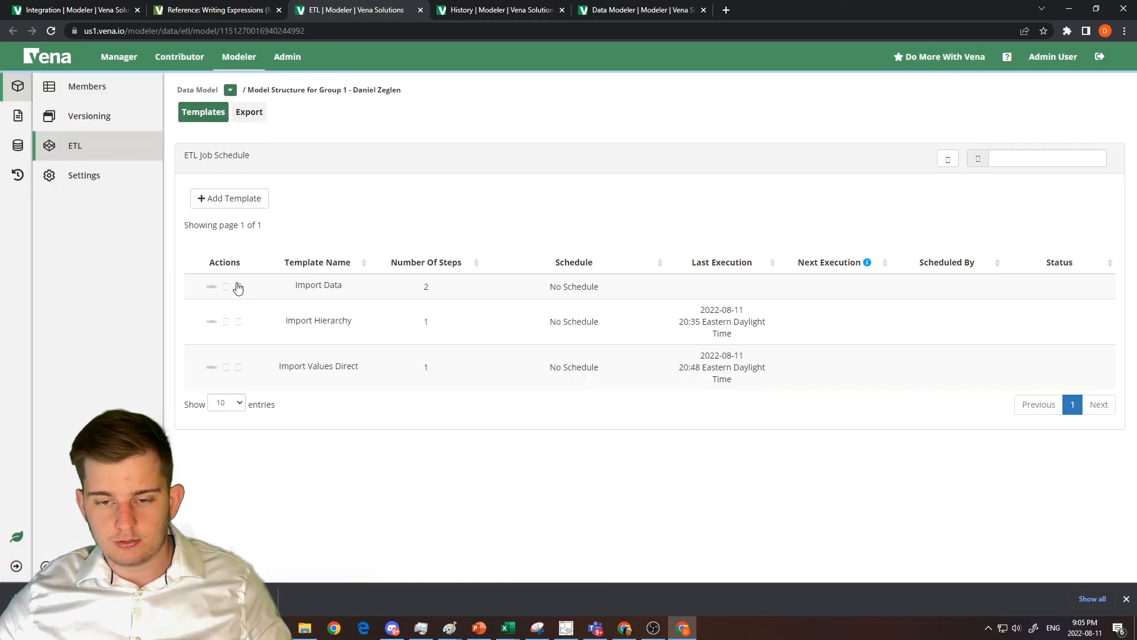
click(210, 287)
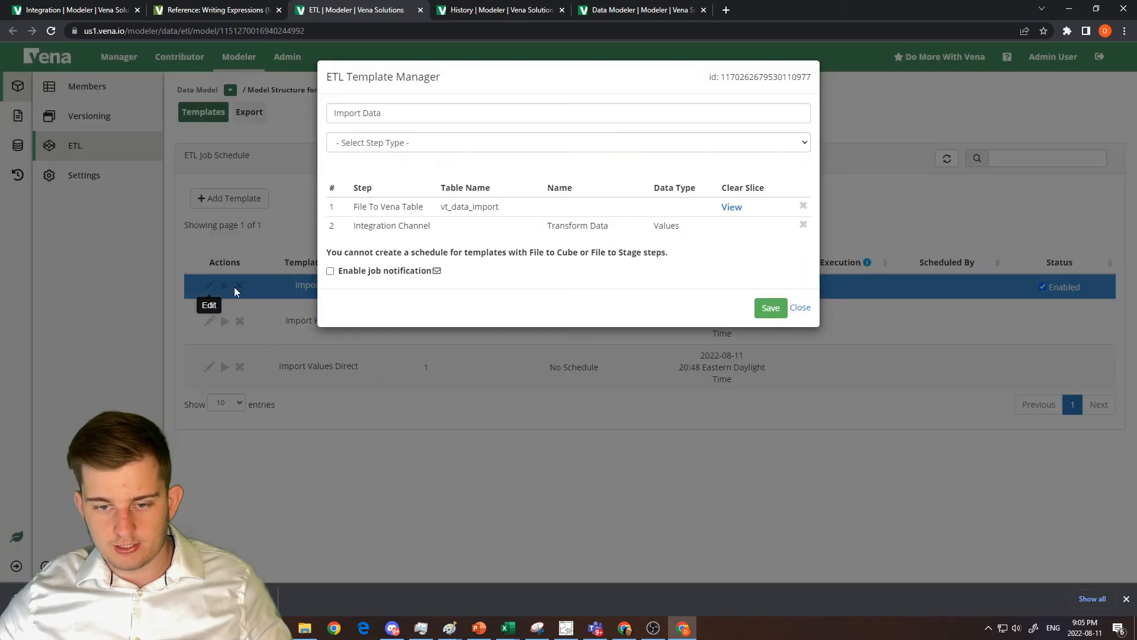
click(400, 149)
click(380, 230)
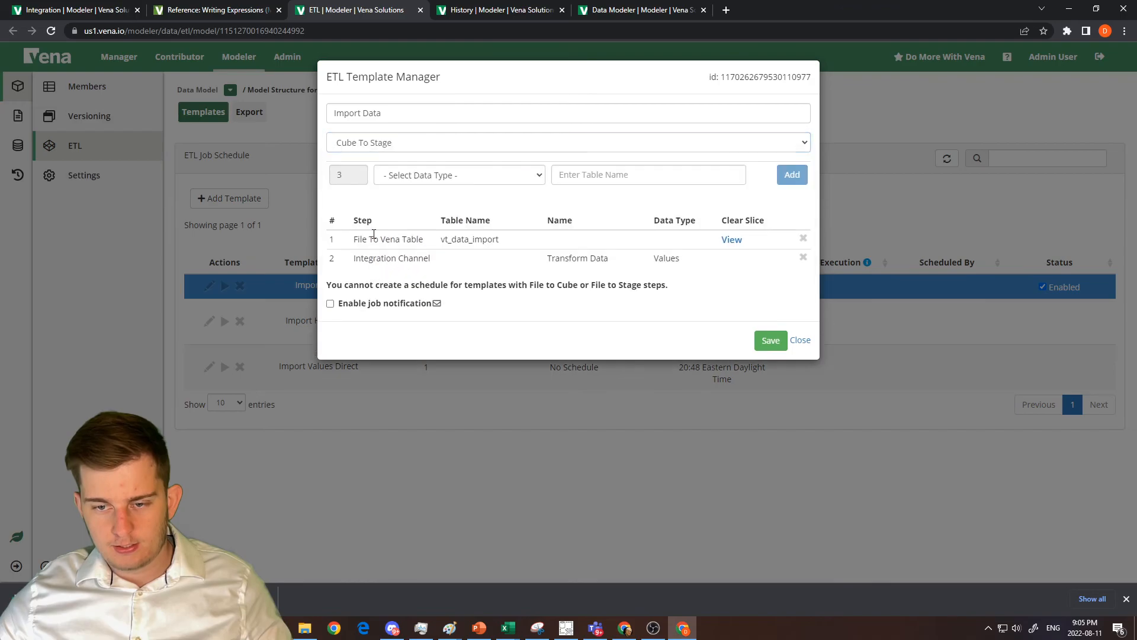
click(377, 149)
click(380, 241)
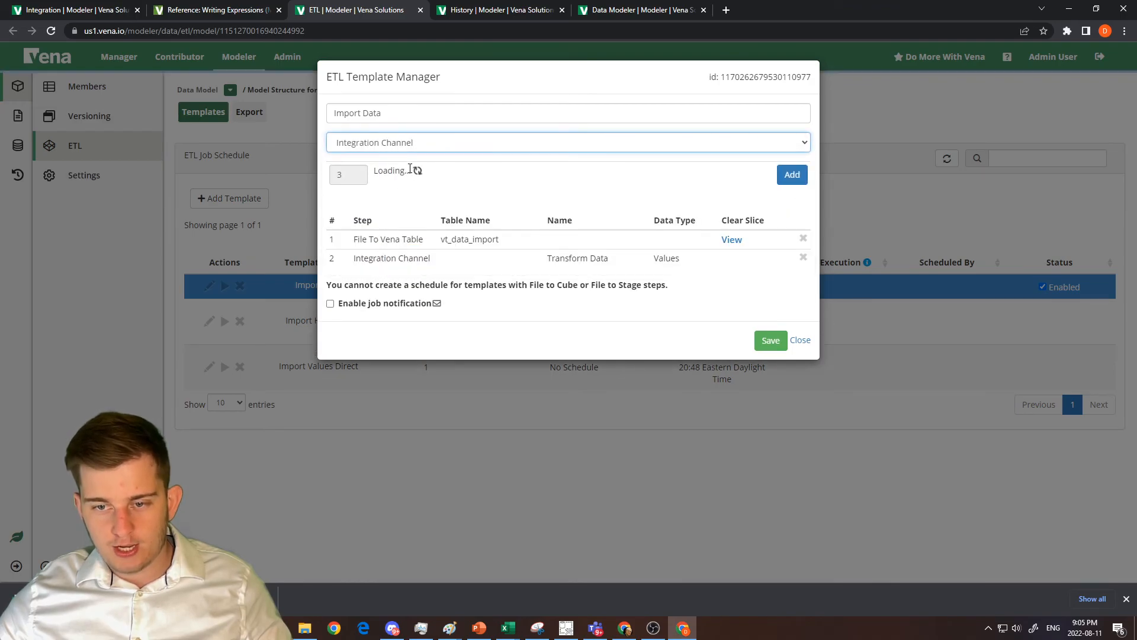
Add the Stream to Transaction Table channel as a template step ahead of Transform Data, and save the template.
click(418, 176)
scroll(485, 264, down, 5)
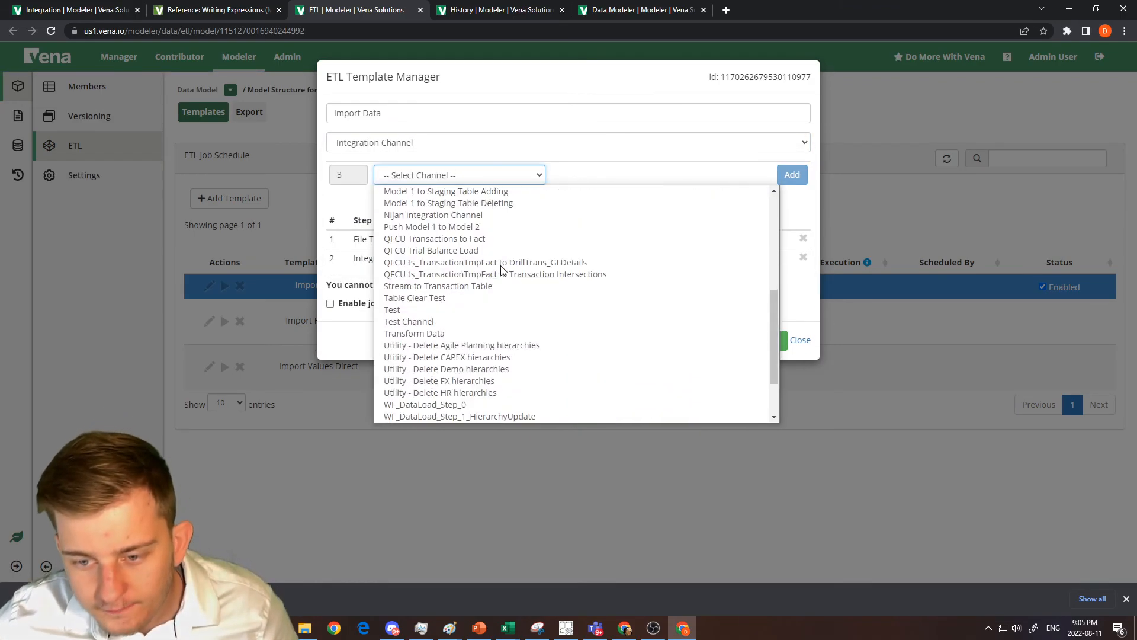
click(495, 289)
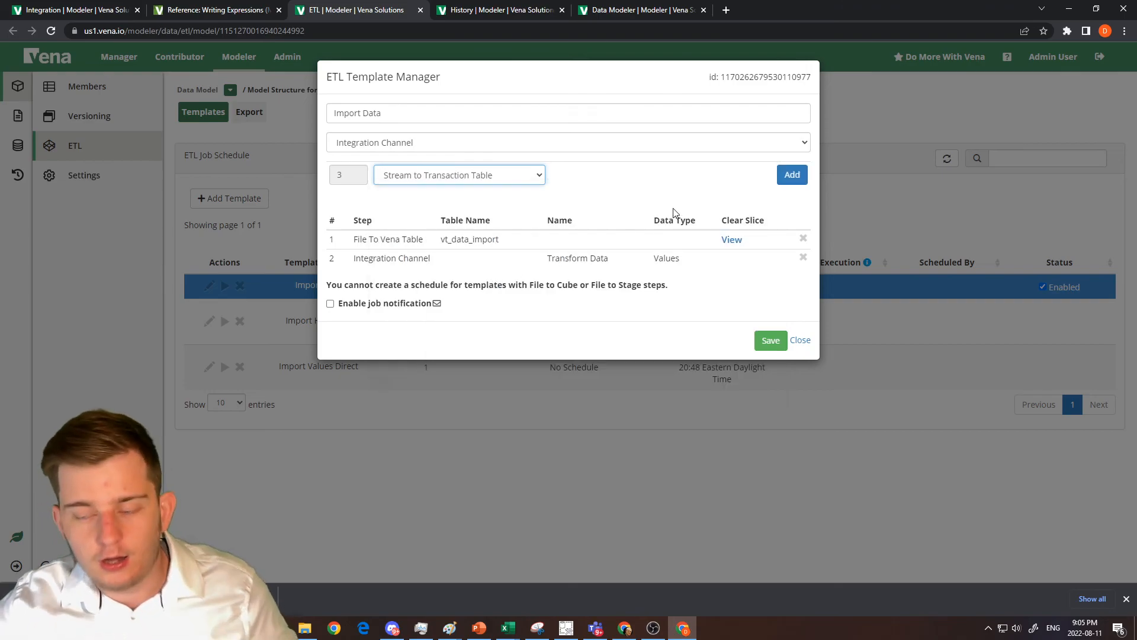
click(789, 175)
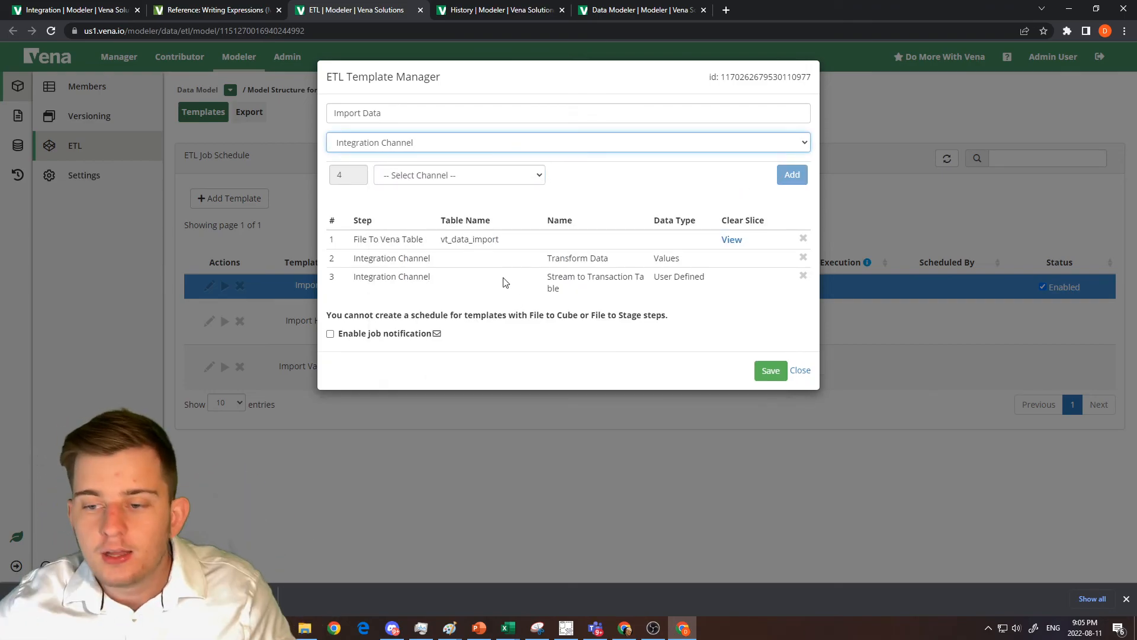
drag(486, 279, 494, 263)
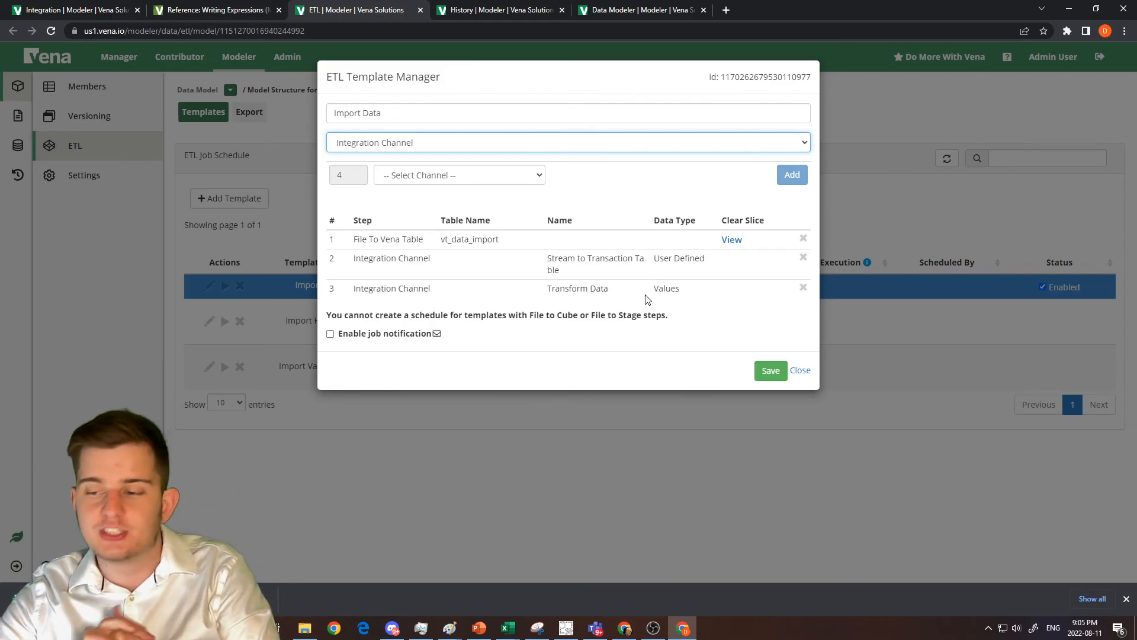
click(770, 370)
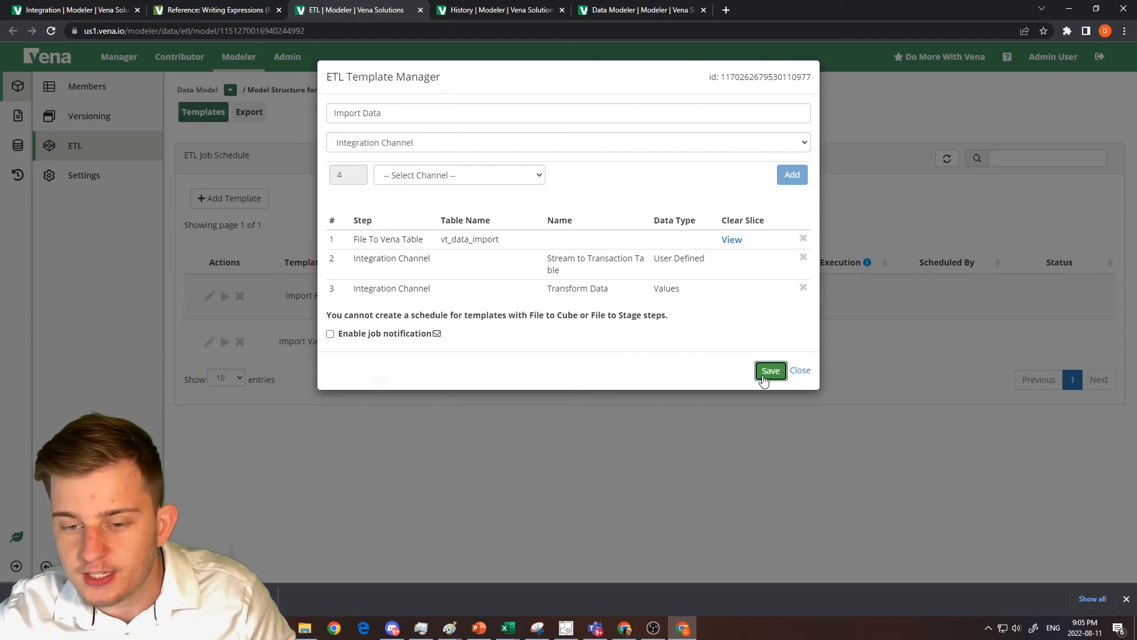
Run the Import Data template with the INTERSECTIONS_1151299264608862208.csv file as input for the vt_data_import step.
click(229, 287)
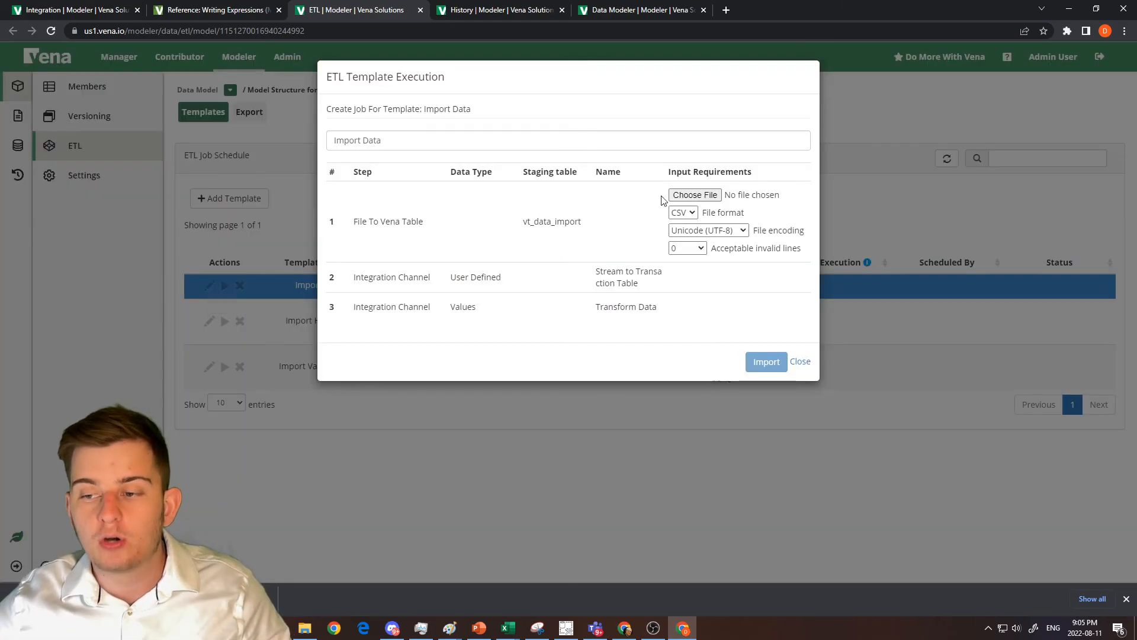
click(679, 196)
double_click(213, 103)
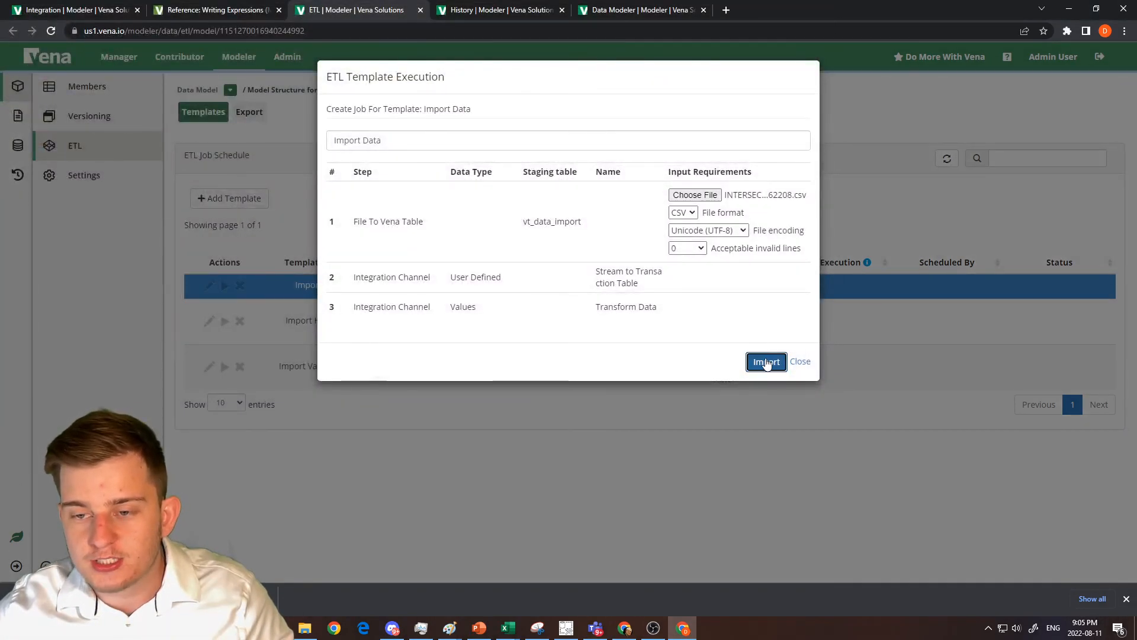
click(766, 362)
Refresh the ETL job history and open the details of the newest Import Data job.
click(499, 10)
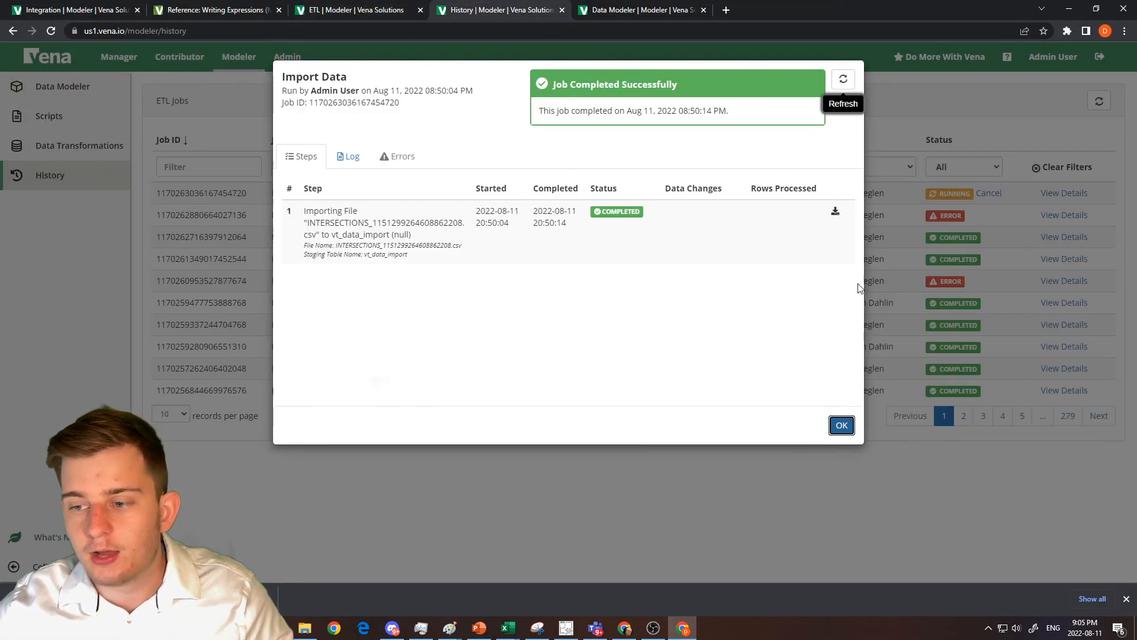
click(842, 425)
click(1099, 101)
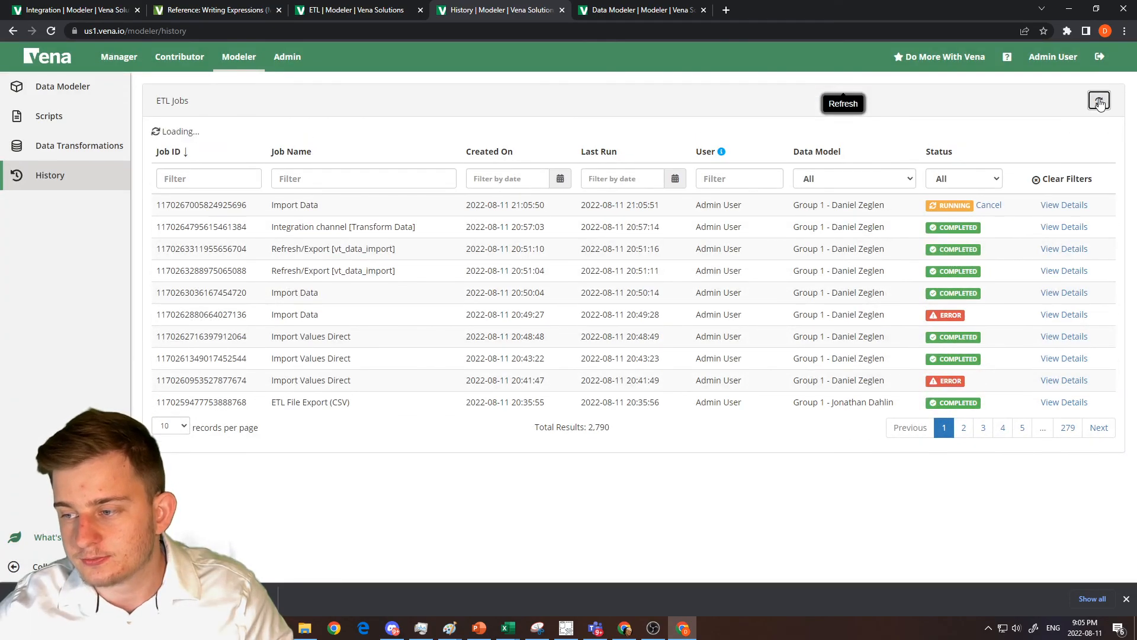
click(1065, 193)
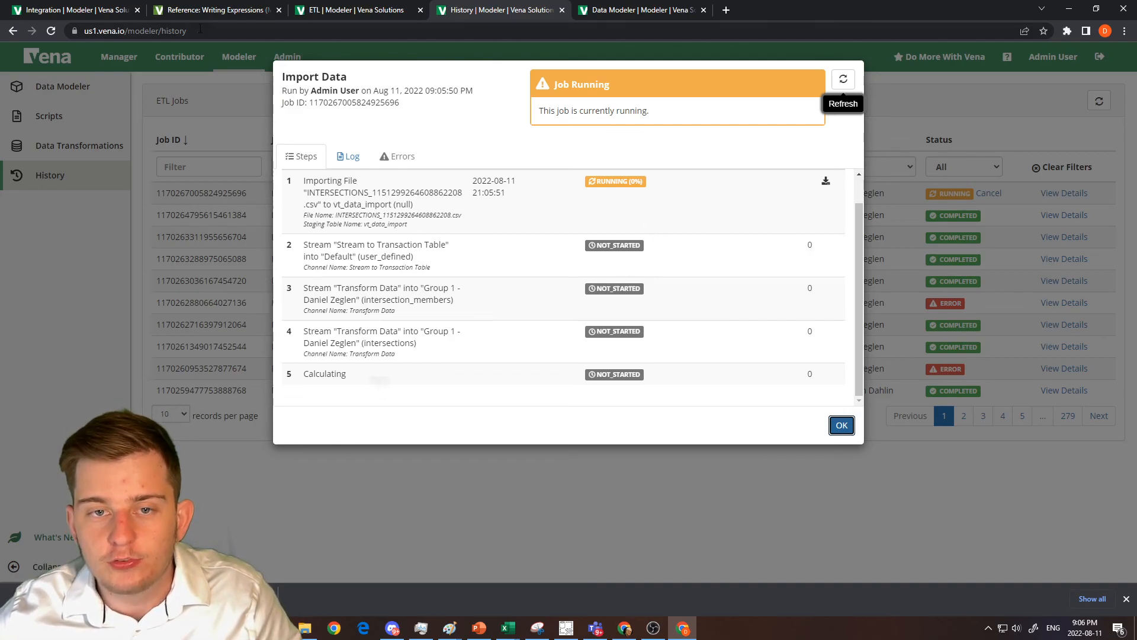
Review the Stream to Transaction Table channel's field mappings, and return to the Import Data job details.
click(54, 10)
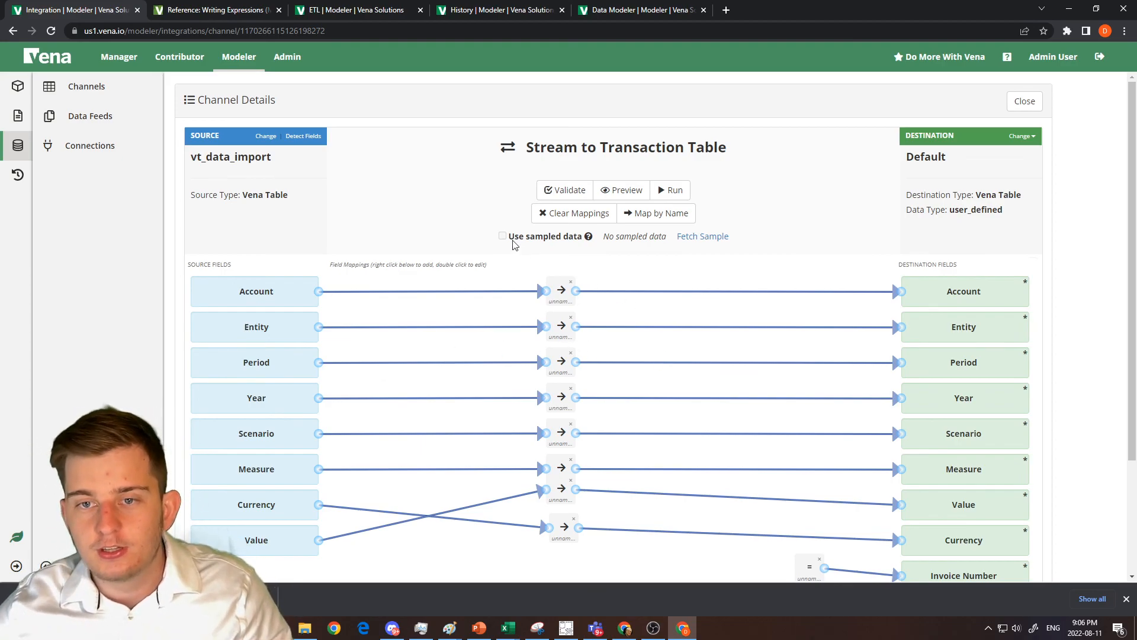
click(472, 9)
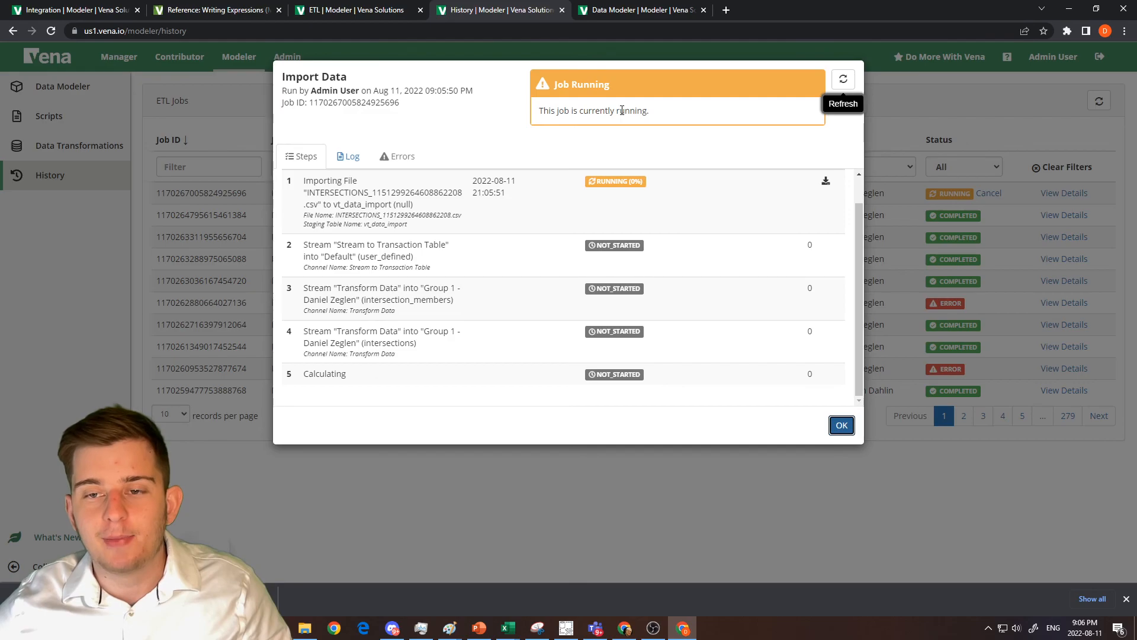
click(654, 628)
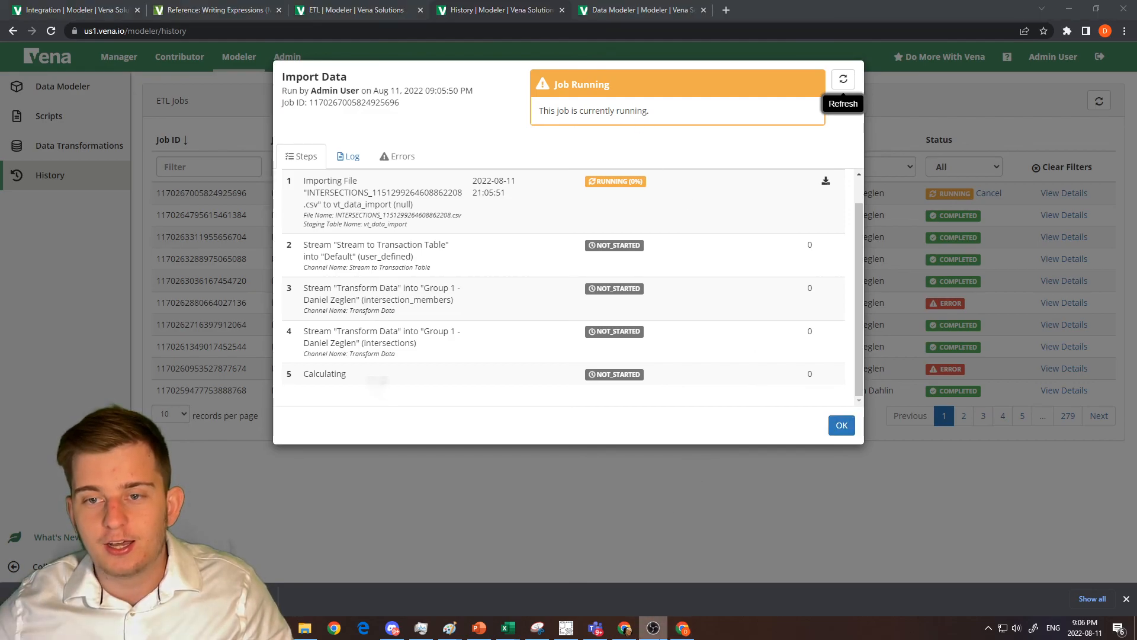